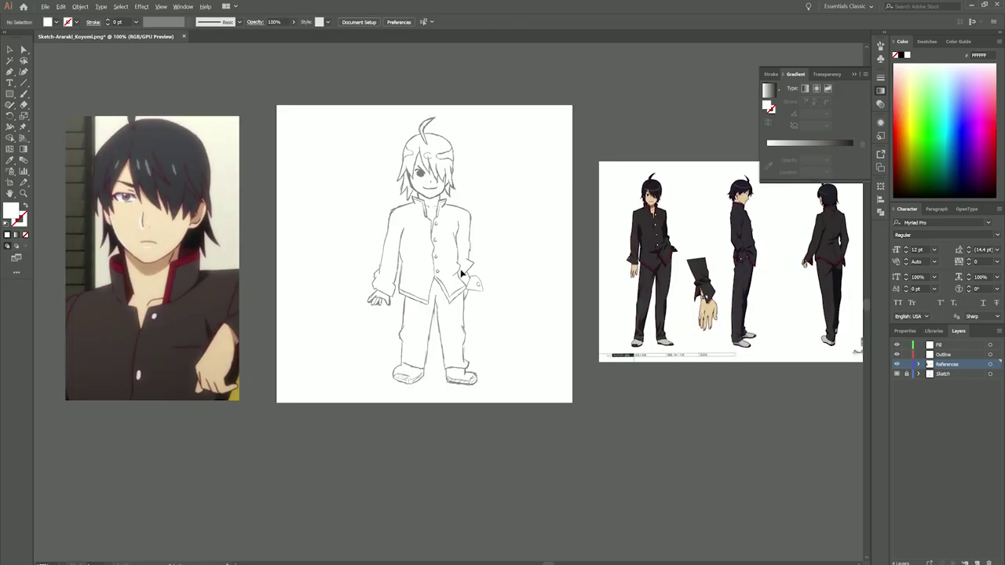
Step: Trace the left leg's inner trouser line from the crotch down to the shoe with the Pen tool on the Outline layer
{"action": "scroll", "coordinate": [703, 331], "scroll_direction": "up", "scroll_amount": 5}
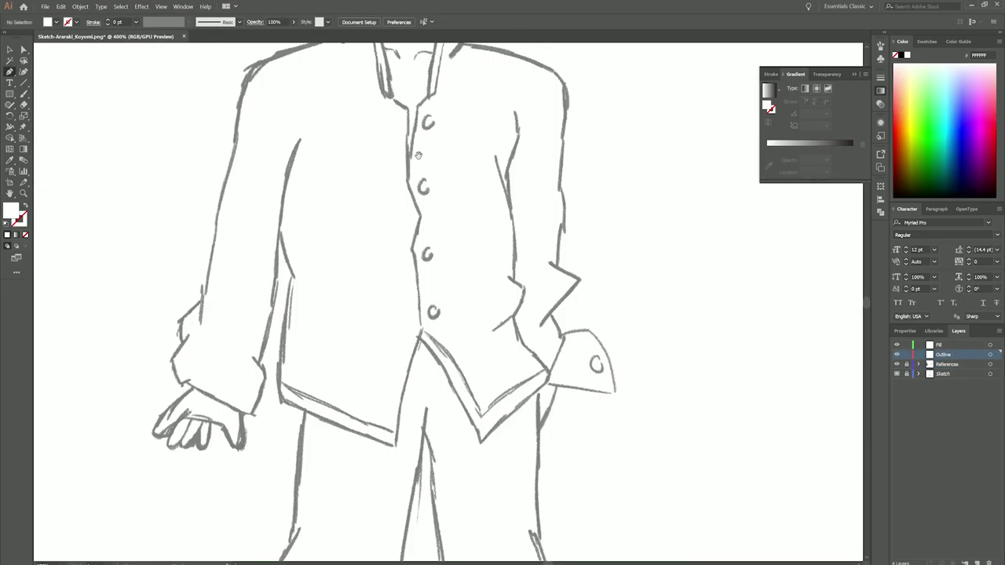
{"action": "scroll", "coordinate": [502, 283], "scroll_direction": "up", "scroll_amount": 3}
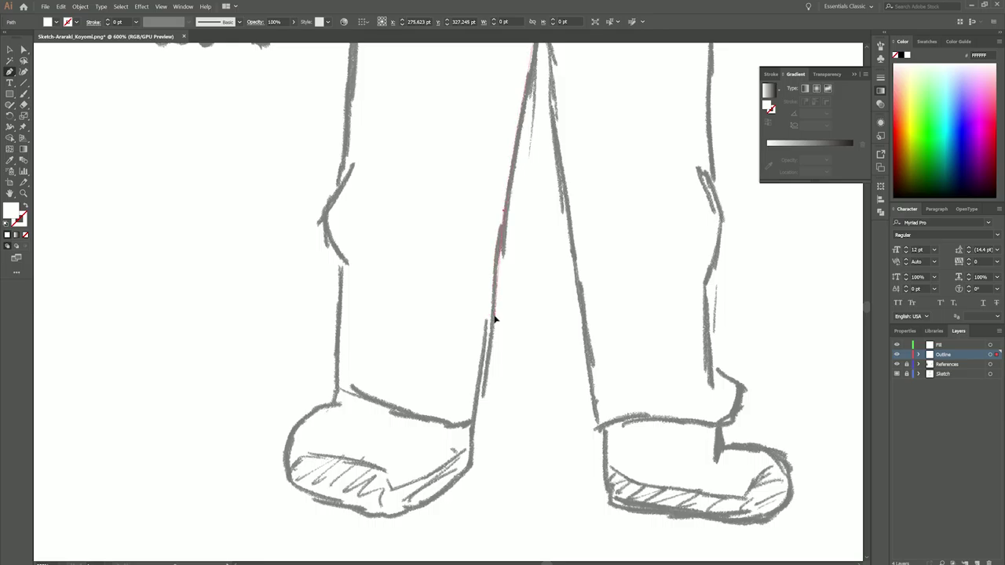
{"action": "left_click", "coordinate": [470, 470]}
Step: Swap the path's fill and stroke, and set the stroke to purple #865E9E at 2 pt weight
{"action": "key", "text": "shift+x"}
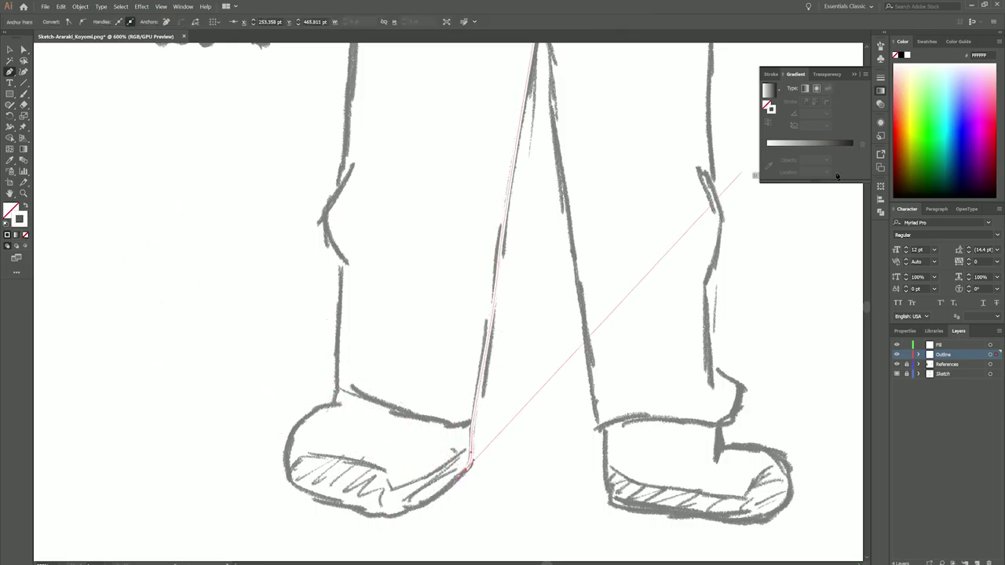
{"action": "left_click", "coordinate": [779, 74]}
{"action": "double_click", "coordinate": [19, 219]}
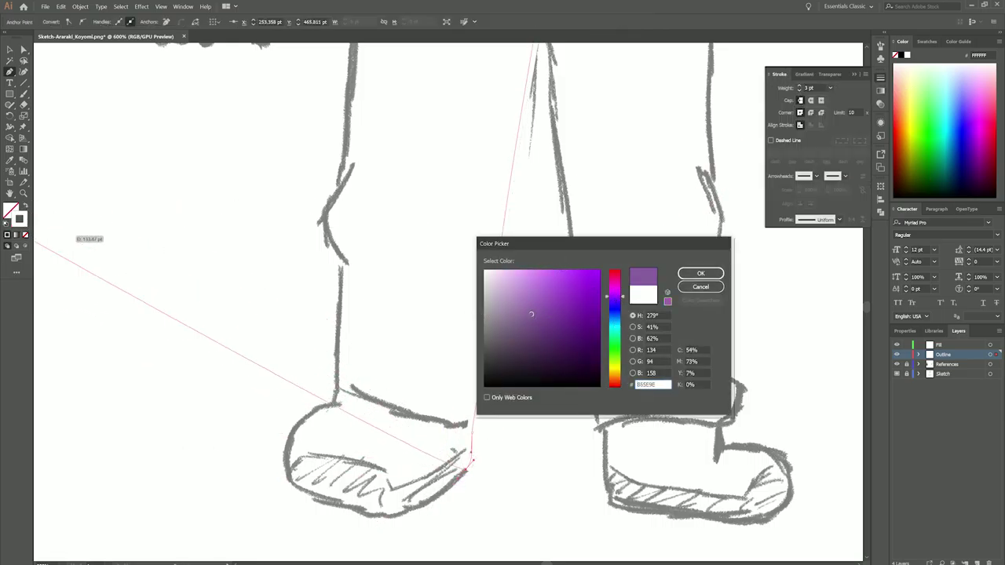
{"action": "key", "text": "Return"}
{"action": "left_click", "coordinate": [799, 90]}
Step: Continue the path around the left shoe's sole and toe up to the ankle
{"action": "scroll", "coordinate": [511, 402], "scroll_direction": "up", "scroll_amount": 2}
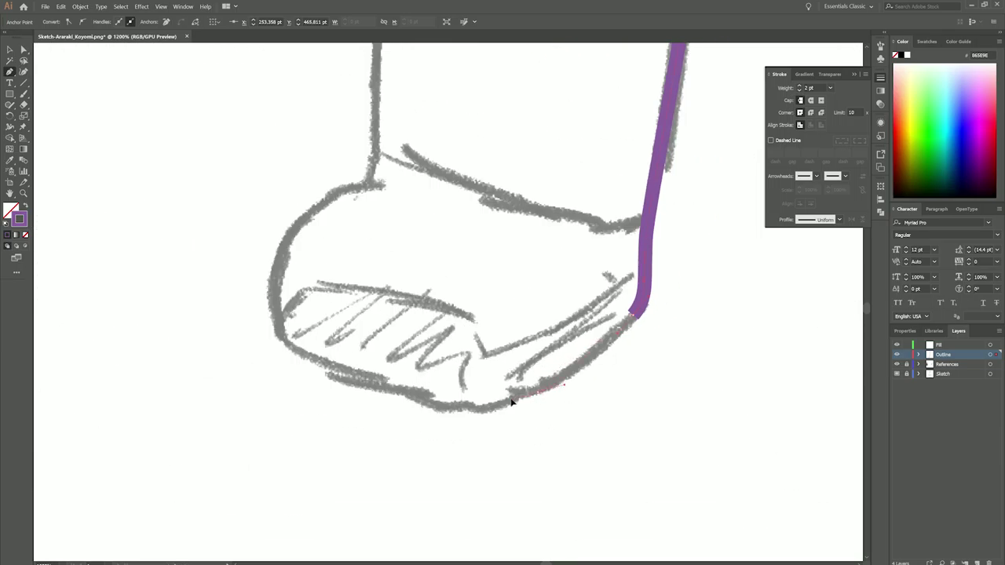
{"action": "left_click_drag", "start_coordinate": [341, 368], "coordinate": [197, 304]}
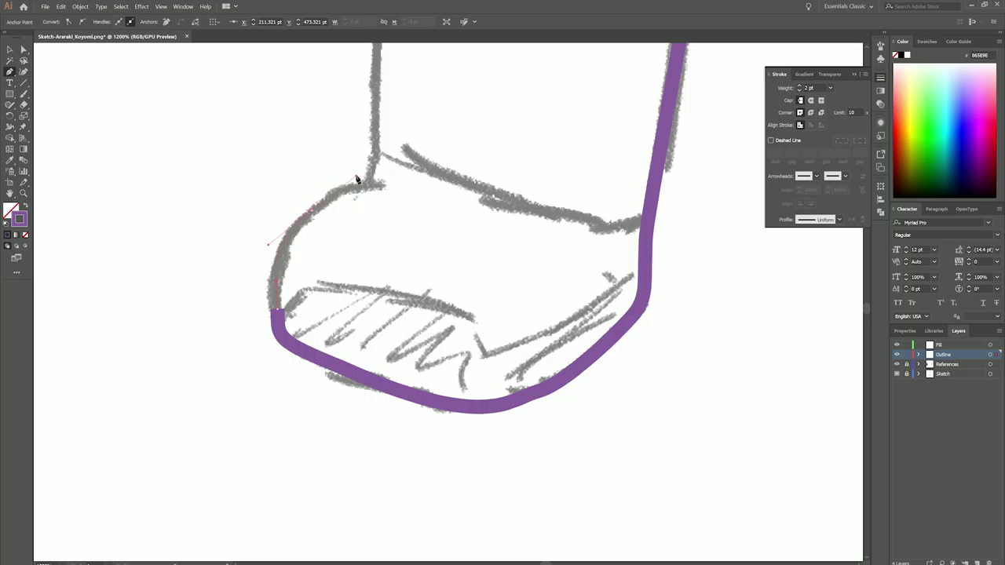
{"action": "left_click", "coordinate": [383, 179]}
{"action": "scroll", "coordinate": [309, 406], "scroll_direction": "down", "scroll_amount": 4}
{"action": "scroll", "coordinate": [288, 364], "scroll_direction": "up", "scroll_amount": 5}
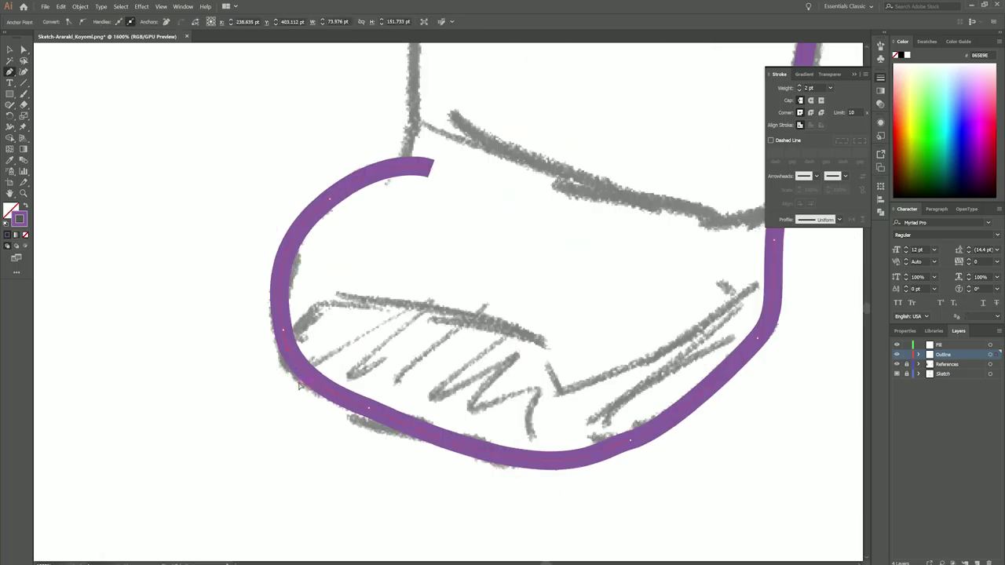
Step: Trace the left leg's lower outer line and knee fold, and give the strokes round caps and round corners
{"action": "scroll", "coordinate": [299, 385], "scroll_direction": "up", "scroll_amount": 2}
{"action": "scroll", "coordinate": [639, 377], "scroll_direction": "down", "scroll_amount": 4}
{"action": "left_click", "coordinate": [386, 251]}
{"action": "scroll", "coordinate": [353, 343], "scroll_direction": "up", "scroll_amount": 2}
{"action": "left_click_drag", "start_coordinate": [352, 343], "coordinate": [395, 415]}
{"action": "scroll", "coordinate": [380, 402], "scroll_direction": "up", "scroll_amount": 2}
{"action": "left_click", "coordinate": [400, 395], "text": "ctrl"}
{"action": "scroll", "coordinate": [403, 329], "scroll_direction": "down", "scroll_amount": 3}
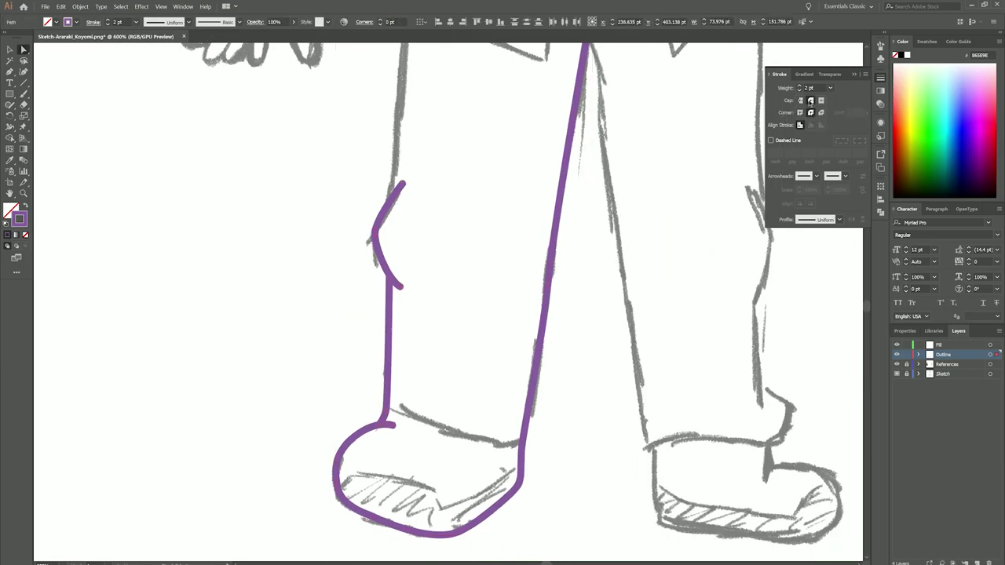
Step: Trace the left leg's upper outer line from the jacket hem down to the knee fold
{"action": "scroll", "coordinate": [377, 236], "scroll_direction": "up", "scroll_amount": 6}
{"action": "key", "text": "p"}
{"action": "left_click", "coordinate": [381, 165]}
{"action": "left_click", "coordinate": [372, 401]}
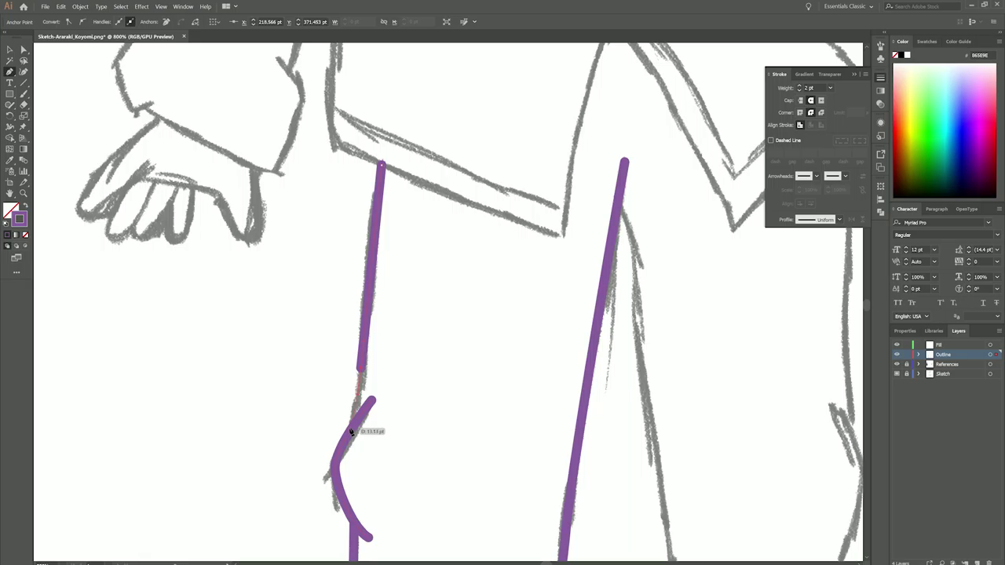
{"action": "scroll", "coordinate": [361, 392], "scroll_direction": "down", "scroll_amount": 3}
Step: Trace the jacket's left side, its left hem and the edge rising to the front opening
{"action": "scroll", "coordinate": [344, 290], "scroll_direction": "up", "scroll_amount": 2}
{"action": "scroll", "coordinate": [344, 289], "scroll_direction": "up", "scroll_amount": 1}
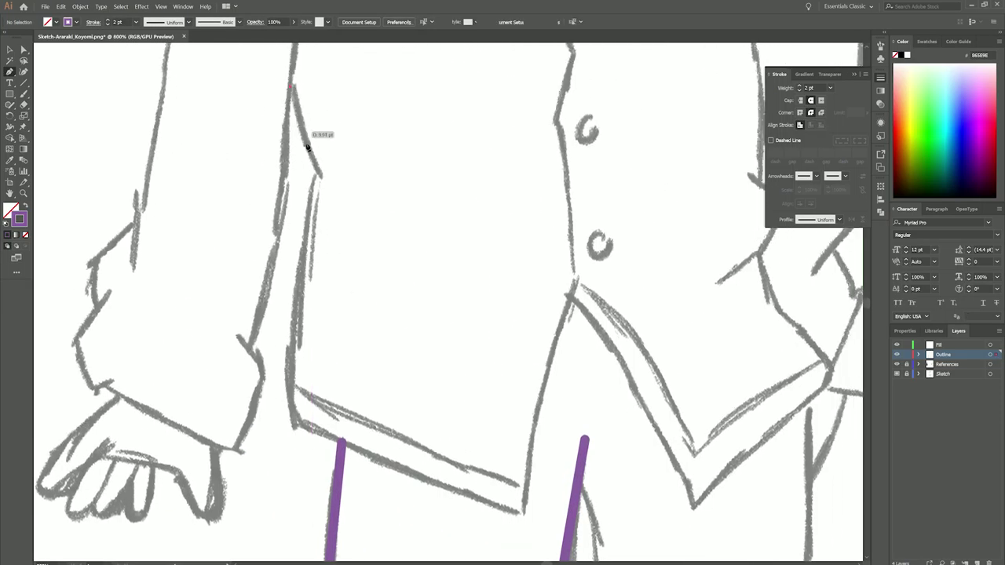
{"action": "left_click", "coordinate": [322, 117]}
{"action": "left_click", "coordinate": [345, 187]}
{"action": "left_click", "coordinate": [296, 425]}
{"action": "left_click", "coordinate": [527, 516]}
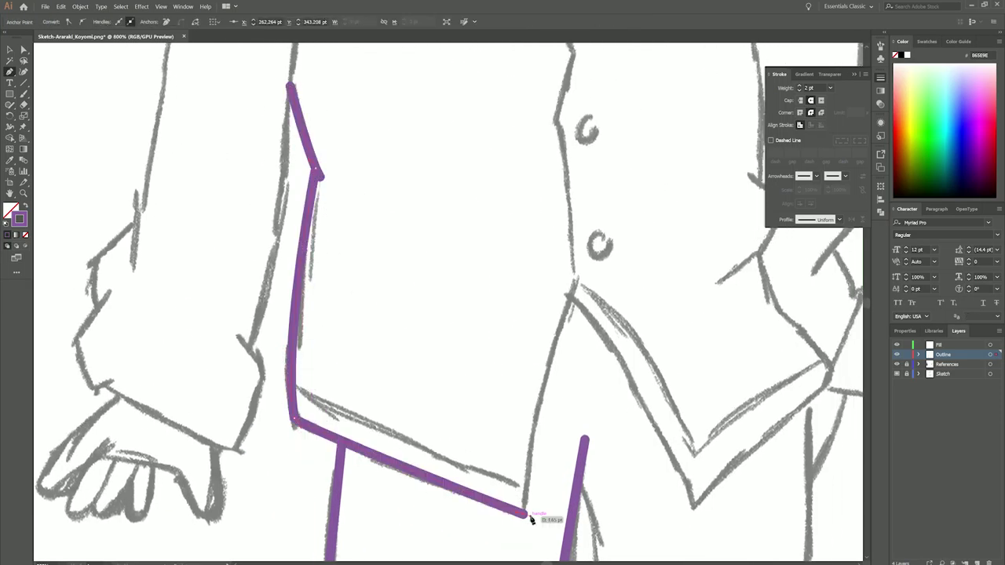
{"action": "left_click_drag", "start_coordinate": [570, 306], "coordinate": [370, 271]}
Step: Trace the pointed hem of the jacket's right panel from the front opening to the right cuff
{"action": "left_click", "coordinate": [374, 251]}
{"action": "scroll", "coordinate": [493, 471], "scroll_direction": "up", "scroll_amount": 2}
{"action": "left_click_drag", "start_coordinate": [437, 359], "coordinate": [491, 542]}
{"action": "scroll", "coordinate": [354, 392], "scroll_direction": "down", "scroll_amount": 2}
{"action": "scroll", "coordinate": [354, 392], "scroll_direction": "up", "scroll_amount": 2}
{"action": "left_click", "coordinate": [436, 338]}
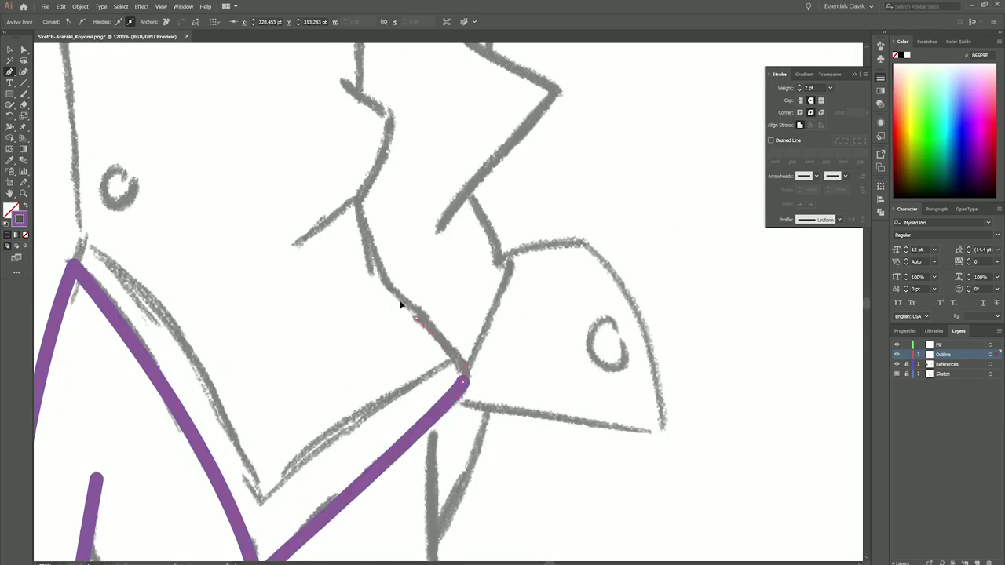
Step: Trace the lower inner line of the right sleeve and the curved fold branching off it
{"action": "scroll", "coordinate": [359, 206], "scroll_direction": "up", "scroll_amount": 2}
{"action": "left_click", "coordinate": [293, 243]}
{"action": "scroll", "coordinate": [293, 243], "scroll_direction": "down", "scroll_amount": 2}
{"action": "mouse_move", "coordinate": [389, 118]}
{"action": "left_mouse_down"}
{"action": "mouse_move", "coordinate": [396, 55]}
{"action": "mouse_move", "coordinate": [390, 118]}
{"action": "left_mouse_up"}
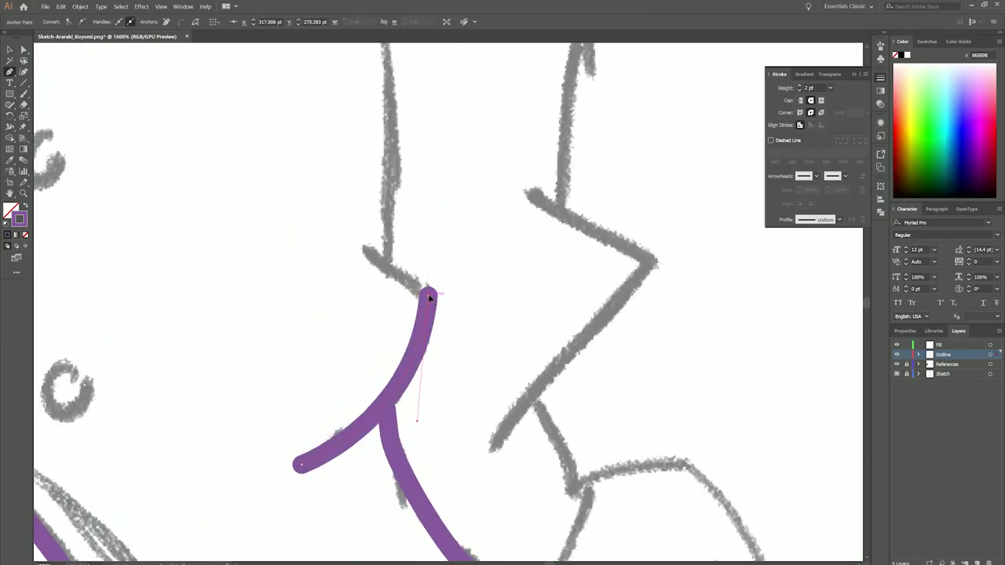
Step: Trace the right sleeve's inner line up toward the armpit, including its small folds
{"action": "left_click", "coordinate": [342, 83]}
{"action": "scroll", "coordinate": [342, 83], "scroll_direction": "down", "scroll_amount": 1}
{"action": "scroll", "coordinate": [392, 236], "scroll_direction": "up", "scroll_amount": 3}
{"action": "left_click", "coordinate": [399, 385]}
{"action": "scroll", "coordinate": [400, 330], "scroll_direction": "up", "scroll_amount": 4}
{"action": "left_click", "coordinate": [398, 263]}
Step: Trace the right shoulder and the sleeve's outer line down to the zigzag fold near the cuff
{"action": "mouse_move", "coordinate": [404, 315]}
{"action": "left_mouse_down"}
{"action": "mouse_move", "coordinate": [379, 396]}
{"action": "mouse_move", "coordinate": [385, 444]}
{"action": "left_mouse_up"}
{"action": "scroll", "coordinate": [384, 393], "scroll_direction": "down", "scroll_amount": 3}
{"action": "scroll", "coordinate": [440, 236], "scroll_direction": "up", "scroll_amount": 2}
{"action": "left_click", "coordinate": [433, 149]}
{"action": "left_click", "coordinate": [451, 249]}
{"action": "scroll", "coordinate": [449, 384], "scroll_direction": "up", "scroll_amount": 3}
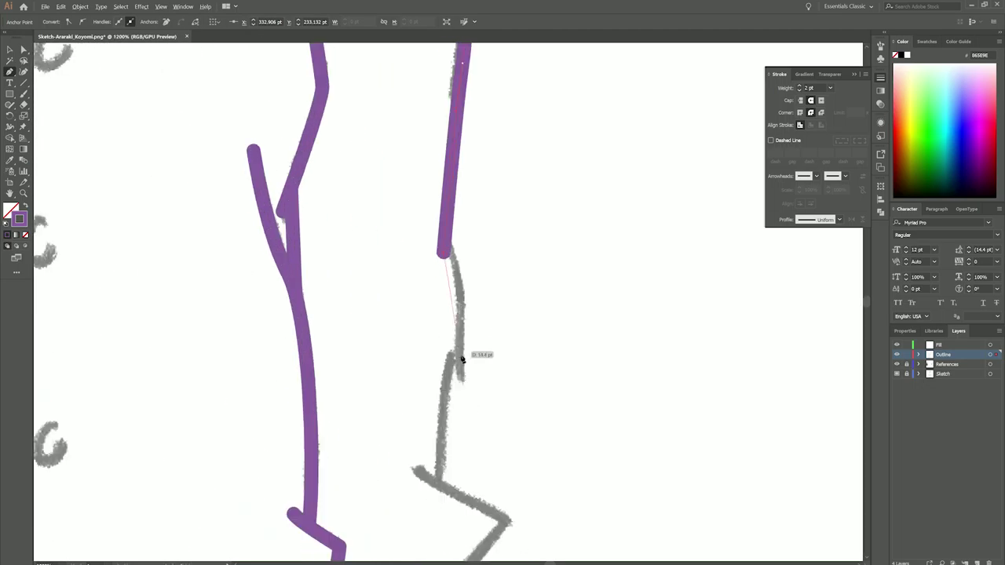
{"action": "left_click", "coordinate": [441, 481]}
Step: Trace the zigzag fold on the lower right sleeve as a separate path
{"action": "scroll", "coordinate": [442, 481], "scroll_direction": "down", "scroll_amount": 4}
{"action": "scroll", "coordinate": [441, 480], "scroll_direction": "right", "scroll_amount": 2}
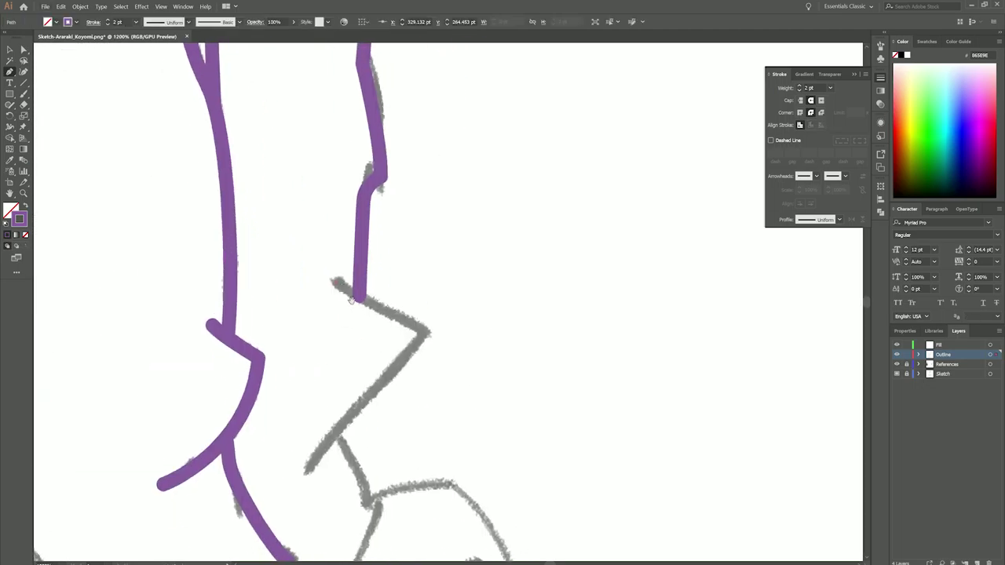
{"action": "left_click", "coordinate": [428, 334]}
{"action": "left_click", "coordinate": [351, 421]}
{"action": "key", "text": "Escape"}
Step: Trace the short curved line below the sleeve's zigzag fold and adjust its lower end to meet the cuff
{"action": "scroll", "coordinate": [342, 357], "scroll_direction": "down", "scroll_amount": 2}
{"action": "left_click", "coordinate": [342, 357]}
{"action": "left_click", "coordinate": [371, 437]}
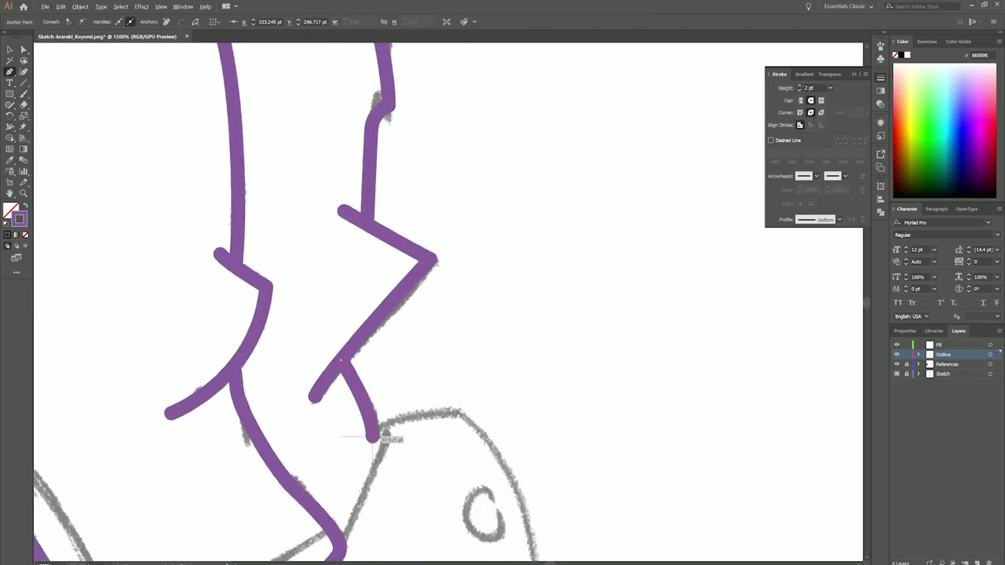
{"action": "scroll", "coordinate": [381, 438], "scroll_direction": "down", "scroll_amount": 4}
{"action": "scroll", "coordinate": [382, 437], "scroll_direction": "right", "scroll_amount": 1}
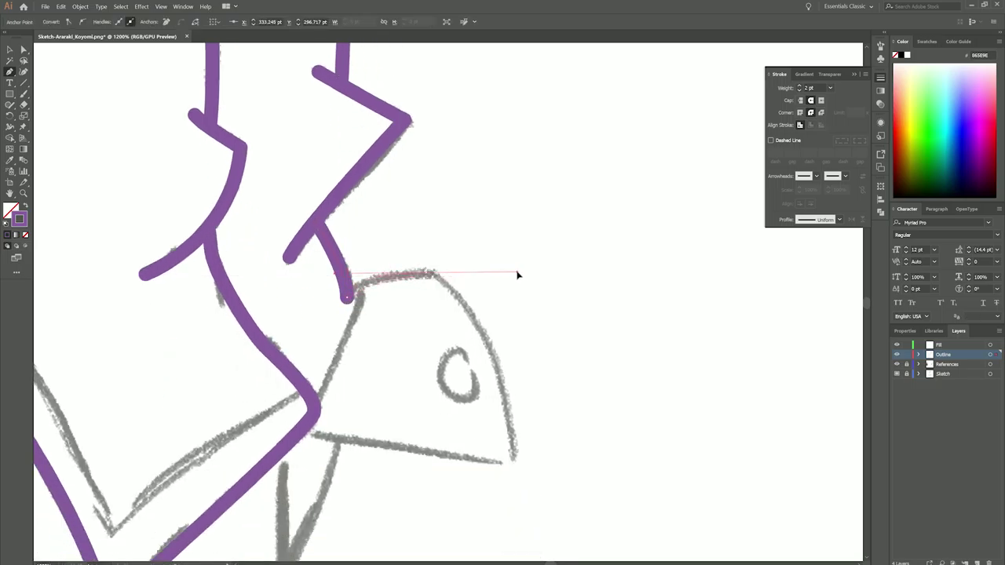
{"action": "key", "text": "ctrl+t"}
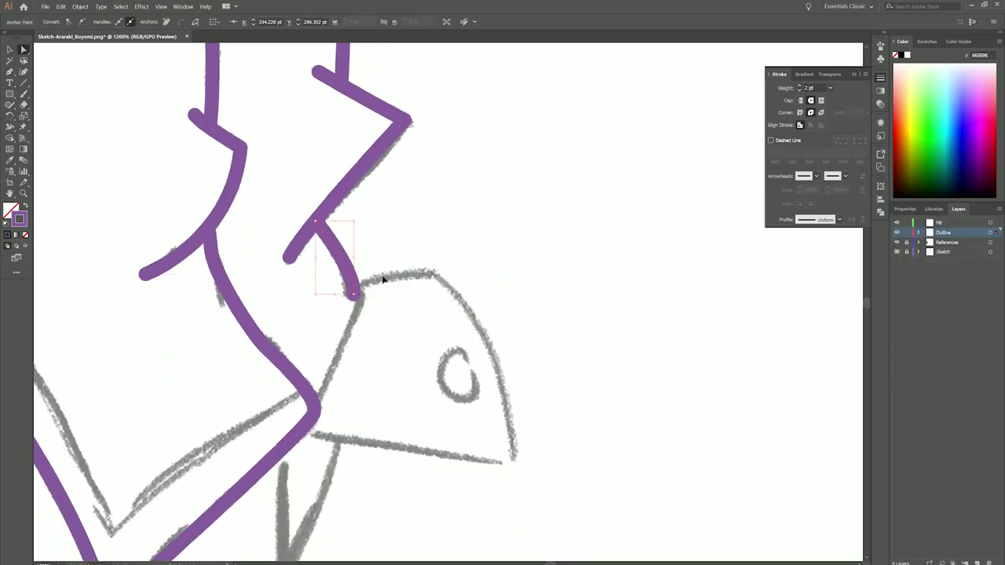
Step: Trace the right cuff as a closed outline with a curved outer edge and a nearly straight bottom edge
{"action": "left_click", "coordinate": [434, 273]}
{"action": "scroll", "coordinate": [486, 338], "scroll_direction": "down", "scroll_amount": 2}
{"action": "left_click_drag", "start_coordinate": [513, 392], "coordinate": [523, 534]}
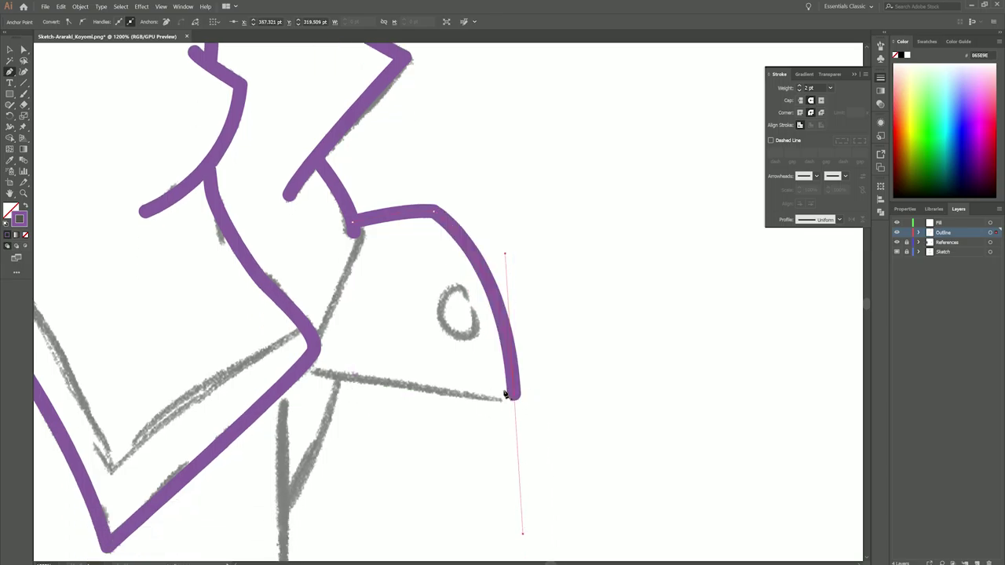
{"action": "left_click", "coordinate": [310, 374]}
{"action": "key", "text": "ctrl+z"}
{"action": "left_click", "coordinate": [303, 378]}
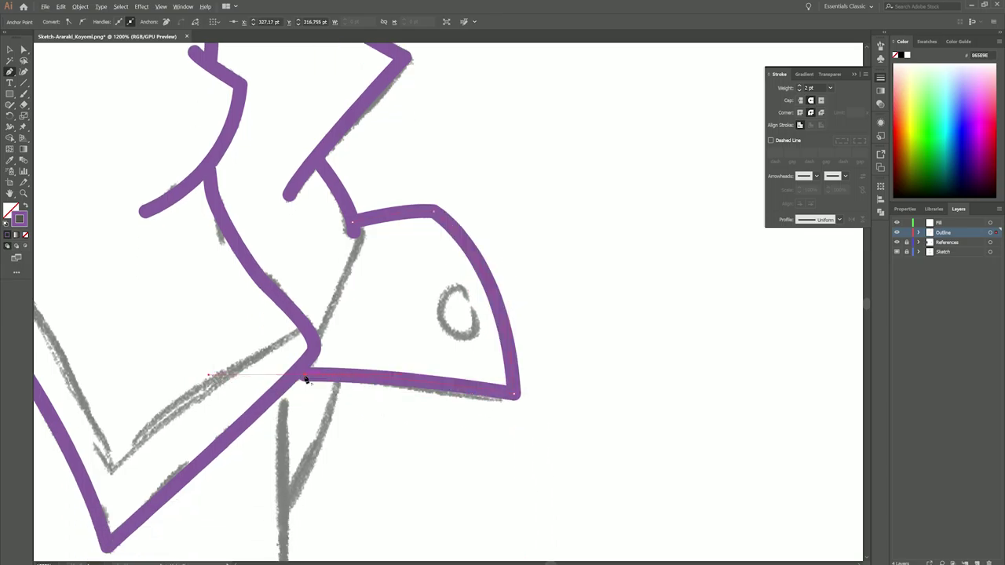
{"action": "left_click", "coordinate": [353, 225]}
Step: Trace the short curve beneath the right cuff and the right leg's outer line down to the knee
{"action": "scroll", "coordinate": [353, 224], "scroll_direction": "down", "scroll_amount": 3}
{"action": "scroll", "coordinate": [495, 171], "scroll_direction": "up", "scroll_amount": 3}
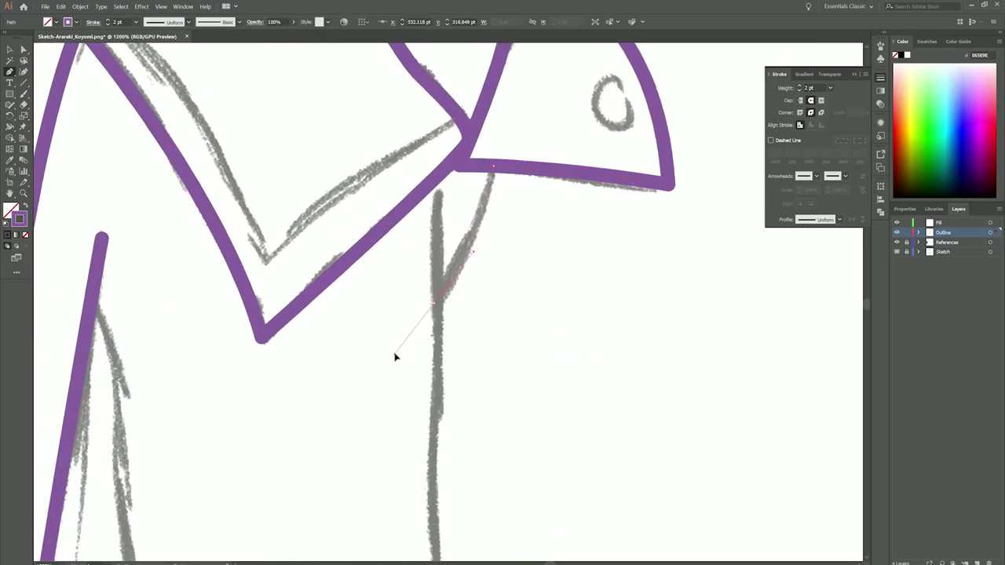
{"action": "left_click", "coordinate": [441, 293]}
{"action": "scroll", "coordinate": [441, 294], "scroll_direction": "down", "scroll_amount": 3}
{"action": "scroll", "coordinate": [388, 253], "scroll_direction": "down", "scroll_amount": 2}
{"action": "left_click_drag", "start_coordinate": [395, 257], "coordinate": [404, 328]}
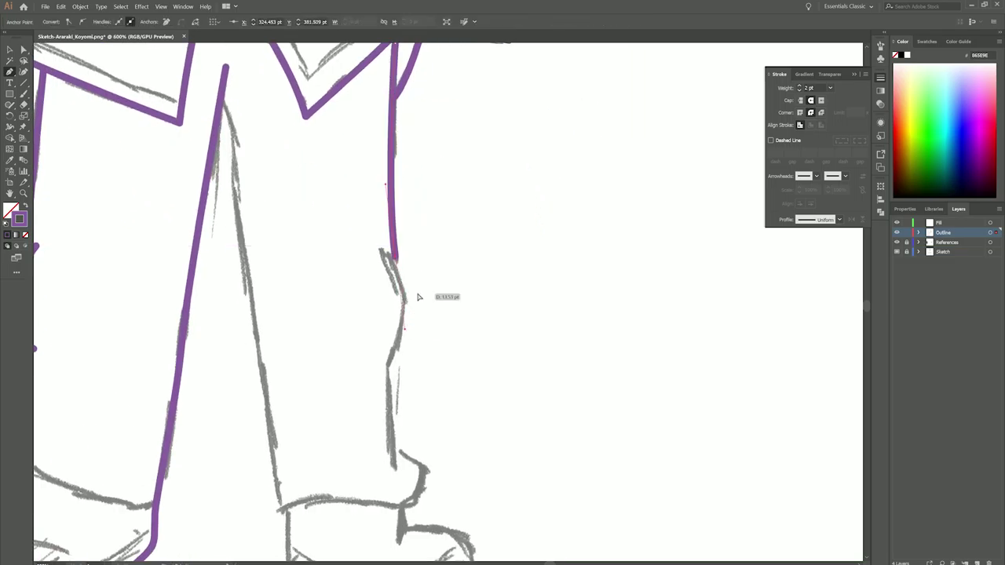
Step: Trace the right knee's curved fold and select the end of the thigh line where it meets the fold
{"action": "scroll", "coordinate": [419, 297], "scroll_direction": "up", "scroll_amount": 2}
{"action": "scroll", "coordinate": [413, 328], "scroll_direction": "down", "scroll_amount": 3}
{"action": "left_click", "coordinate": [384, 364], "text": "ctrl"}
{"action": "scroll", "coordinate": [384, 363], "scroll_direction": "up", "scroll_amount": 4}
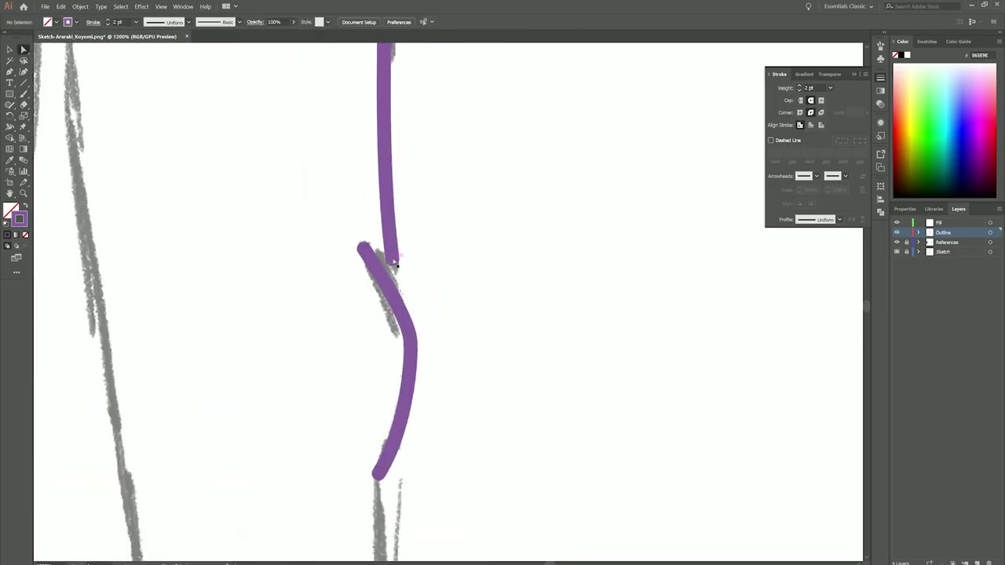
{"action": "left_click", "coordinate": [394, 264]}
{"action": "scroll", "coordinate": [397, 303], "scroll_direction": "down", "scroll_amount": 2}
Step: Trace the right leg's lower outer line and the start of the flared fold at the trouser hem
{"action": "key", "text": "p"}
{"action": "scroll", "coordinate": [418, 279], "scroll_direction": "up", "scroll_amount": 1}
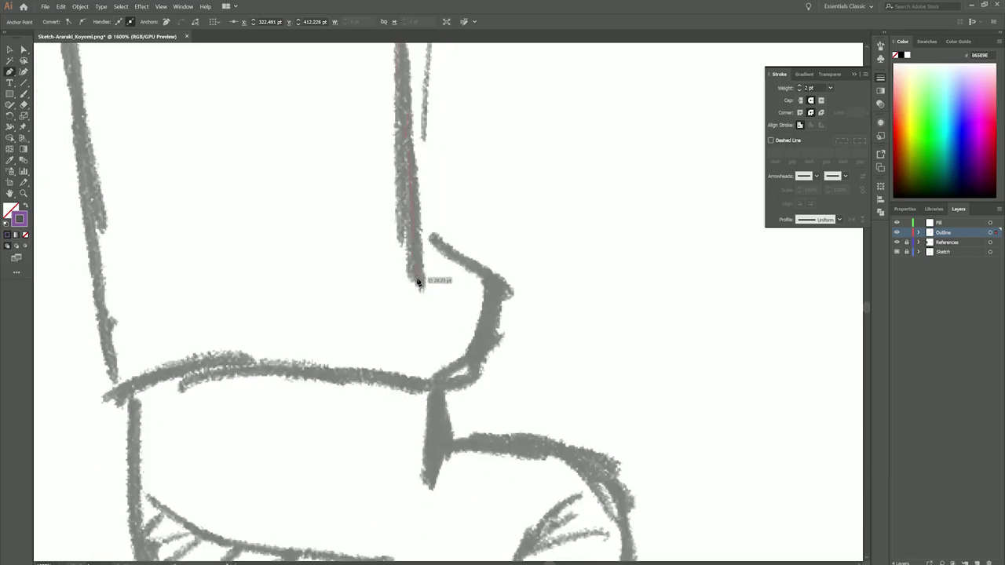
{"action": "left_click", "coordinate": [418, 279]}
{"action": "left_click", "coordinate": [492, 277]}
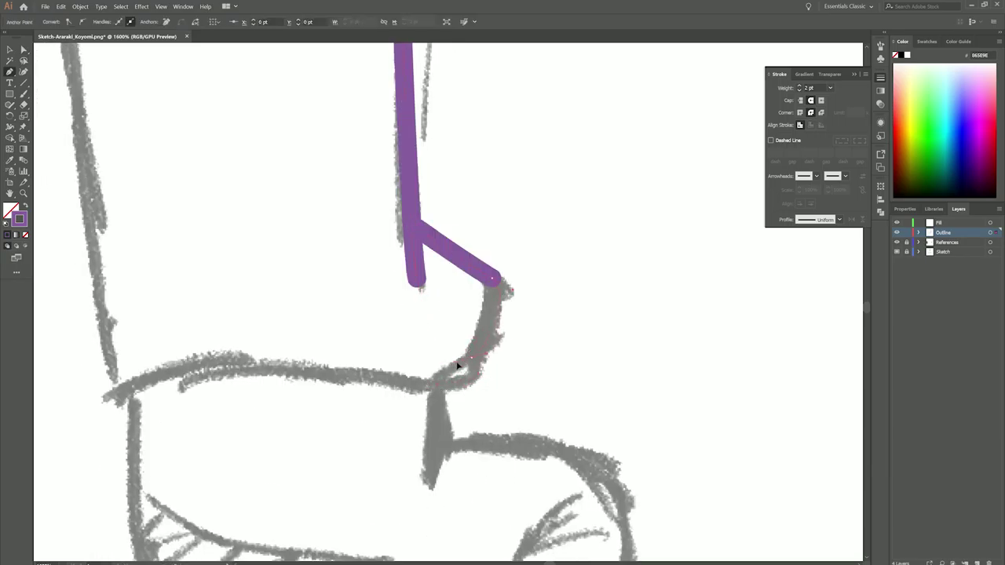
Step: Trace the right trouser hem and the leg's inner line up to the crotch
{"action": "left_click_drag", "start_coordinate": [110, 397], "coordinate": [85, 446]}
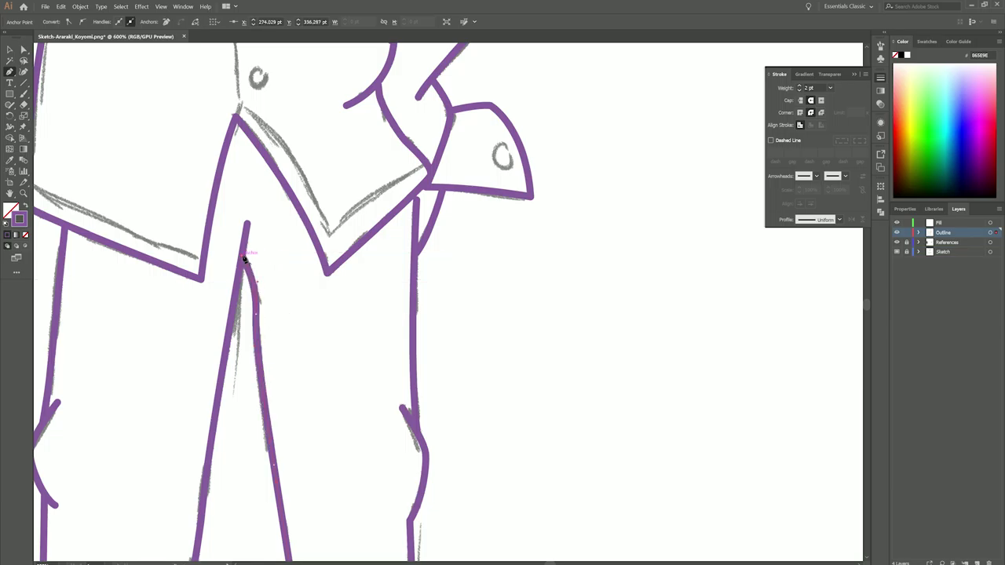
{"action": "scroll", "coordinate": [244, 259], "scroll_direction": "up", "scroll_amount": 2}
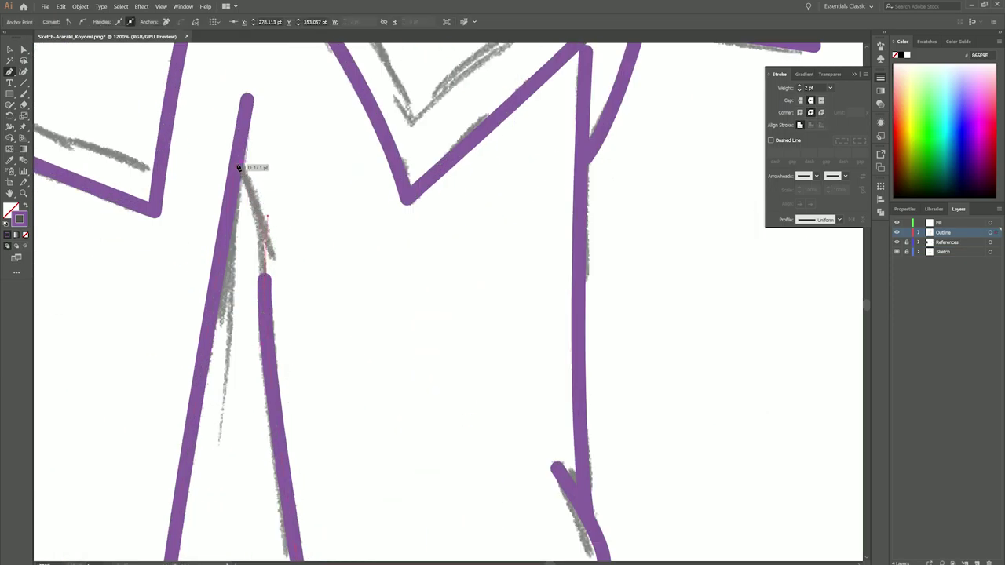
{"action": "scroll", "coordinate": [264, 239], "scroll_direction": "down", "scroll_amount": 3}
Step: Trace the right shoe's short ankle line and its upper edge toward the toe
{"action": "scroll", "coordinate": [354, 424], "scroll_direction": "up", "scroll_amount": 3}
{"action": "left_click", "coordinate": [431, 170]}
{"action": "left_click_drag", "start_coordinate": [431, 250], "coordinate": [425, 269]}
{"action": "left_click", "coordinate": [434, 222]}
{"action": "left_click", "coordinate": [544, 227]}
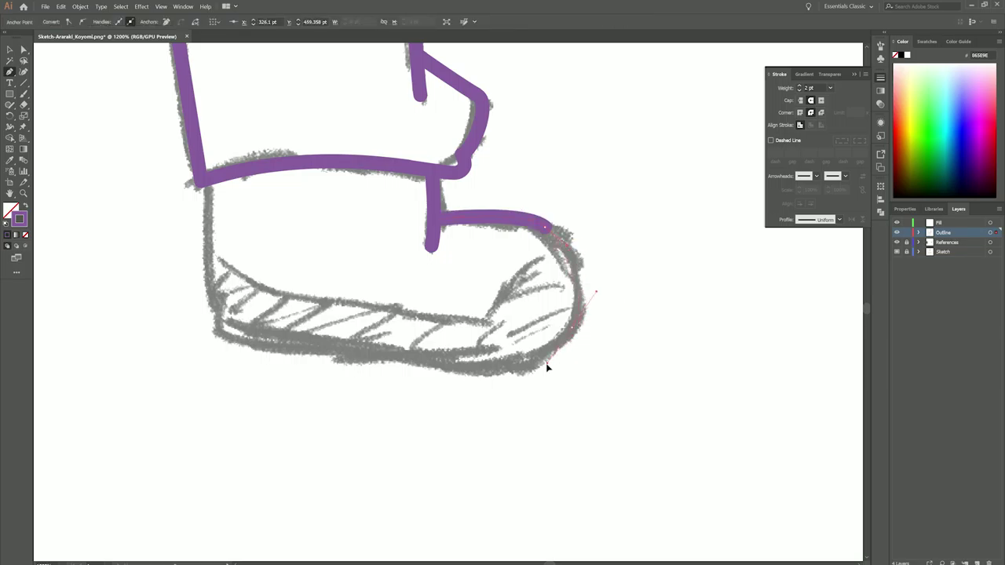
Step: Complete the right shoe's outline around the toe, along the sole and up to the trouser hem
{"action": "left_click", "coordinate": [572, 325]}
{"action": "left_click", "coordinate": [437, 363]}
{"action": "left_click", "coordinate": [224, 339]}
{"action": "left_click", "coordinate": [205, 183]}
Step: Save the drawing as an Adobe Illustrator file named Araraki_Koyomi
{"action": "scroll", "coordinate": [458, 350], "scroll_direction": "down", "scroll_amount": 2}
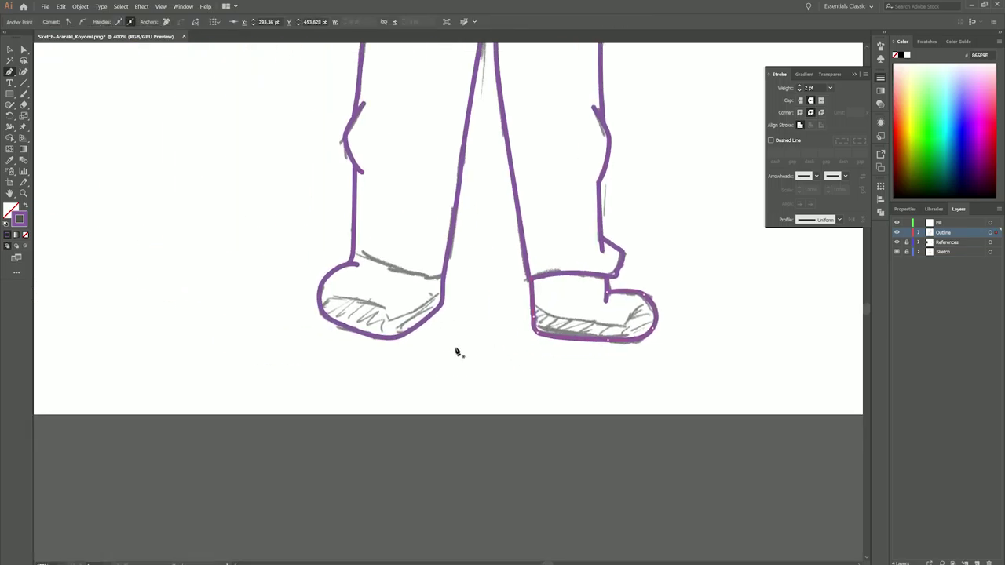
{"action": "key", "text": "ctrl+s"}
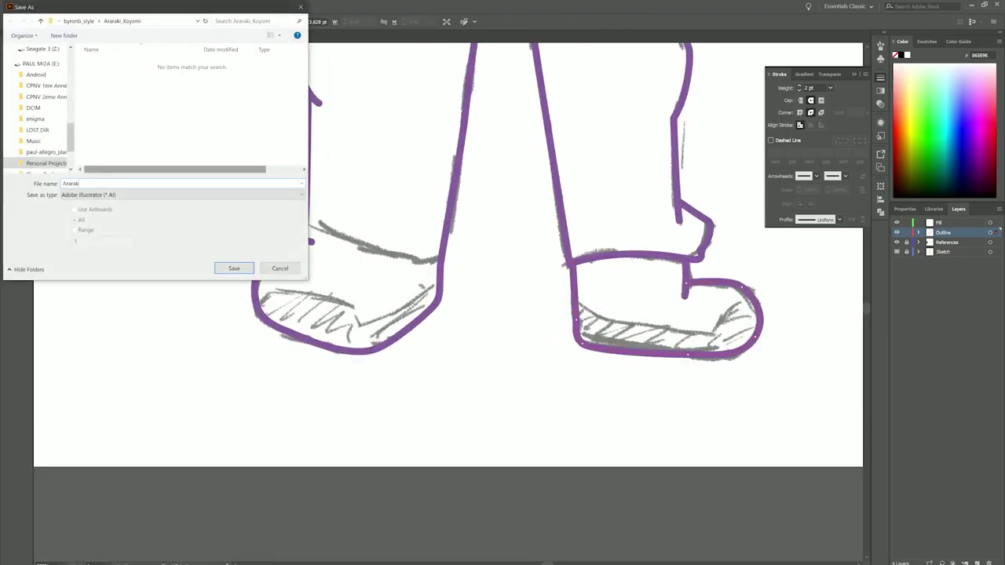
{"action": "key", "text": "Return"}
Step: Trace a detail line across the left shoe
{"action": "scroll", "coordinate": [245, 288], "scroll_direction": "up", "scroll_amount": 2}
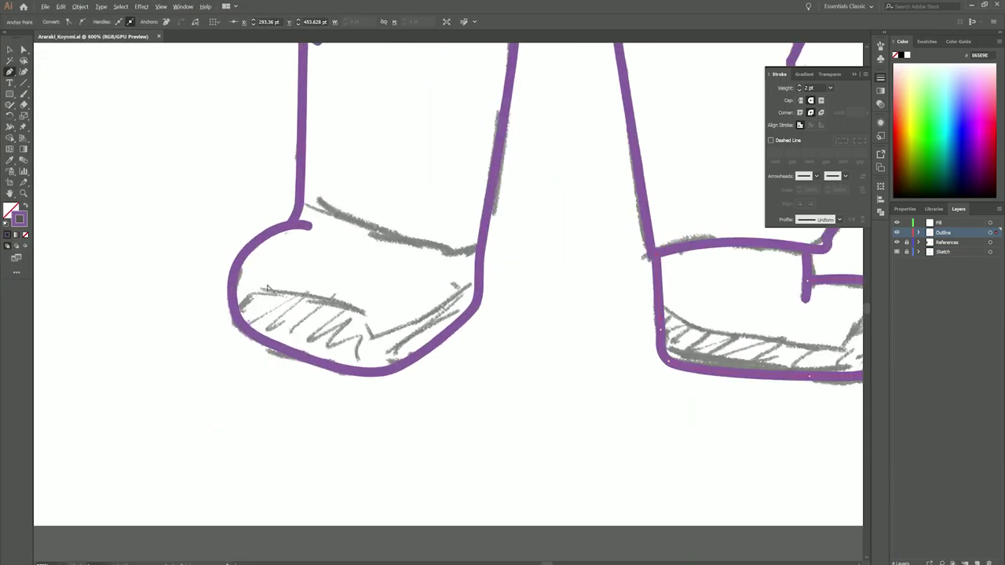
{"action": "scroll", "coordinate": [246, 288], "scroll_direction": "up", "scroll_amount": 3}
{"action": "left_click", "coordinate": [275, 369]}
{"action": "left_click", "coordinate": [540, 423]}
Step: Trace the left hand's outer edge from the sleeve cuff and around the first finger
{"action": "scroll", "coordinate": [314, 454], "scroll_direction": "down", "scroll_amount": 3}
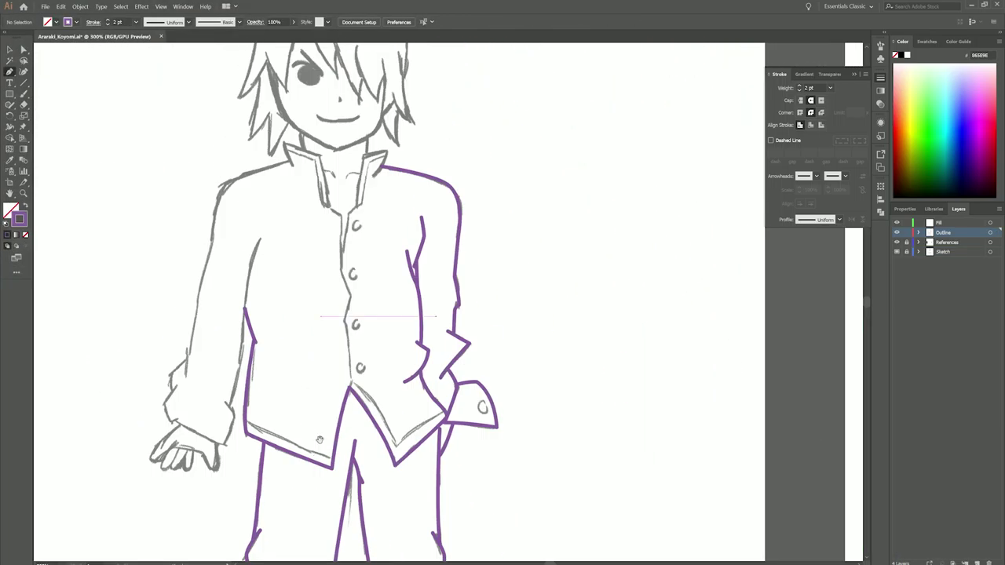
{"action": "scroll", "coordinate": [181, 424], "scroll_direction": "up", "scroll_amount": 5}
{"action": "left_click", "coordinate": [239, 309]}
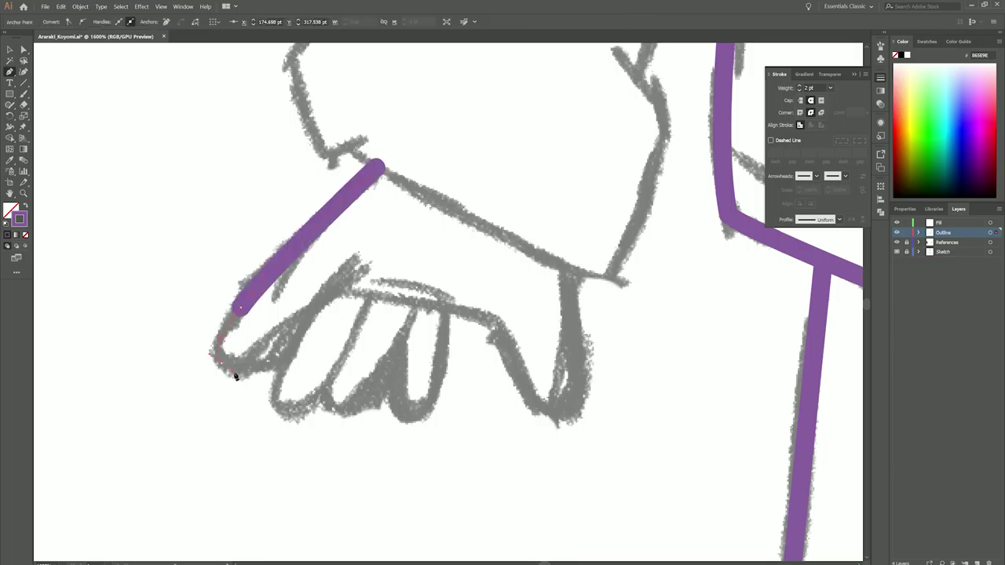
{"action": "left_click_drag", "start_coordinate": [329, 292], "coordinate": [351, 269]}
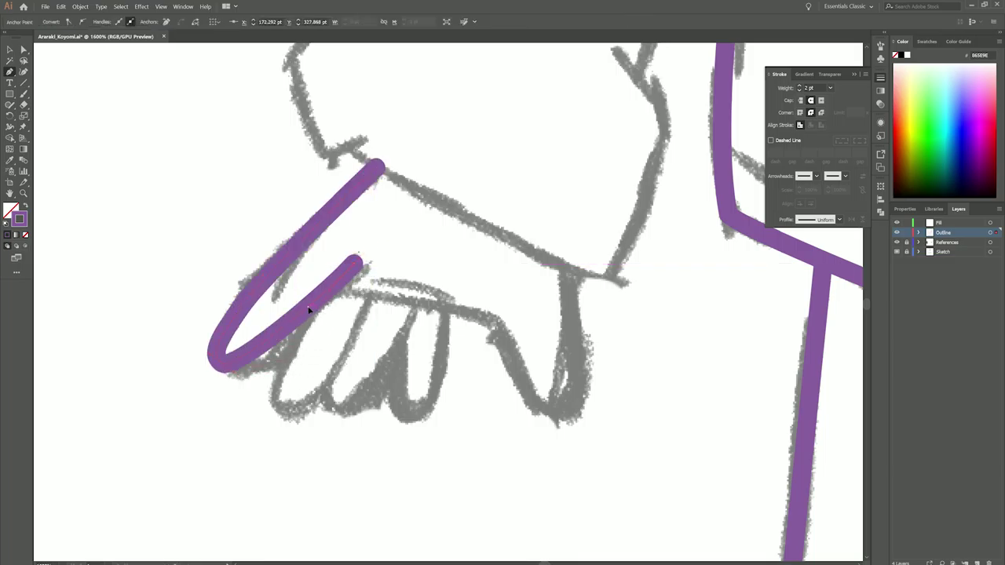
Step: Trace the left hand's second finger, the knuckle line and the thumb up to the sleeve cuff
{"action": "left_click", "coordinate": [275, 412]}
{"action": "left_click", "coordinate": [372, 292]}
{"action": "left_click", "coordinate": [492, 320]}
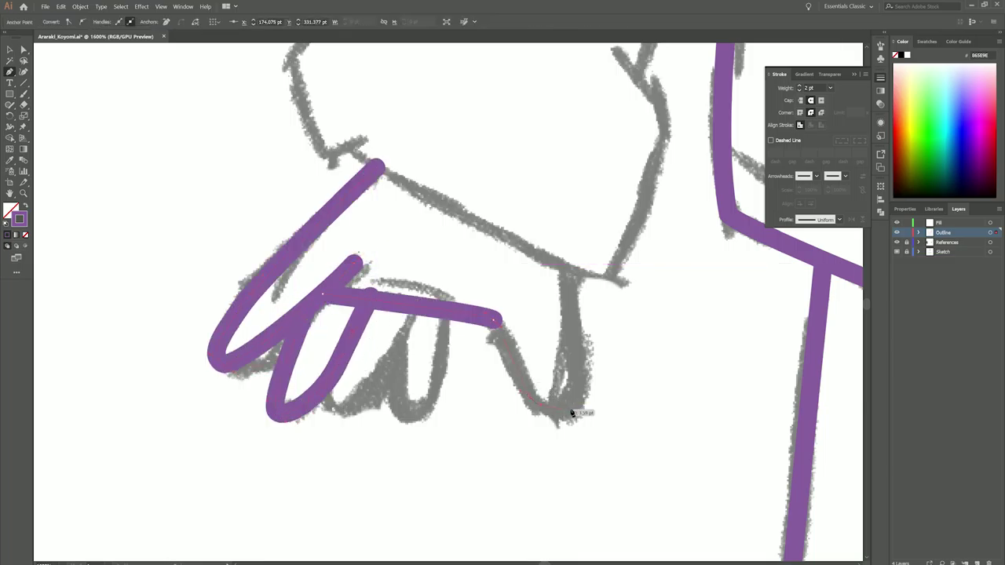
{"action": "left_click", "coordinate": [564, 265]}
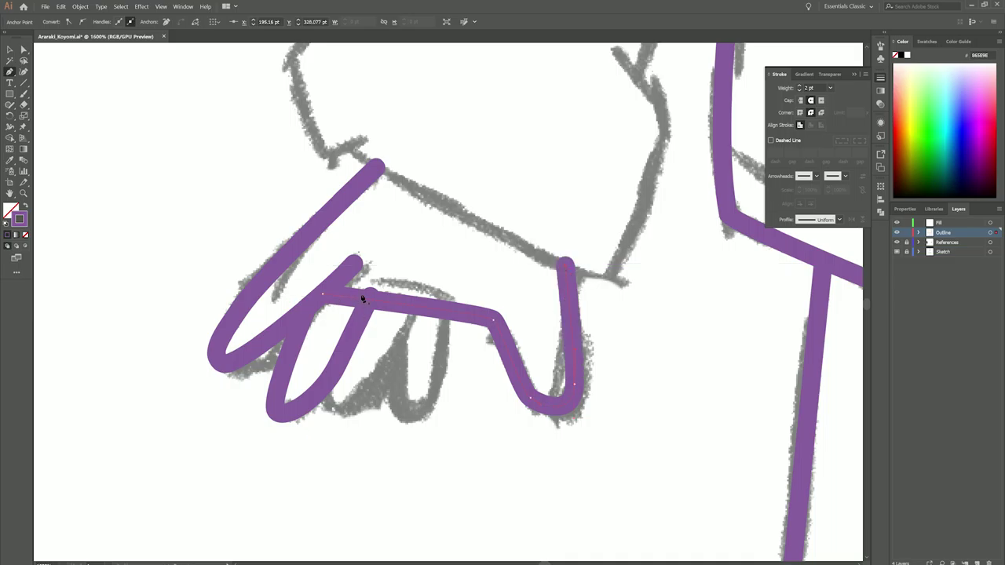
Step: Trace the left hand's two remaining fingers below the knuckle line
{"action": "scroll", "coordinate": [339, 417], "scroll_direction": "up", "scroll_amount": 2}
{"action": "left_click", "coordinate": [336, 401]}
{"action": "left_click", "coordinate": [483, 220]}
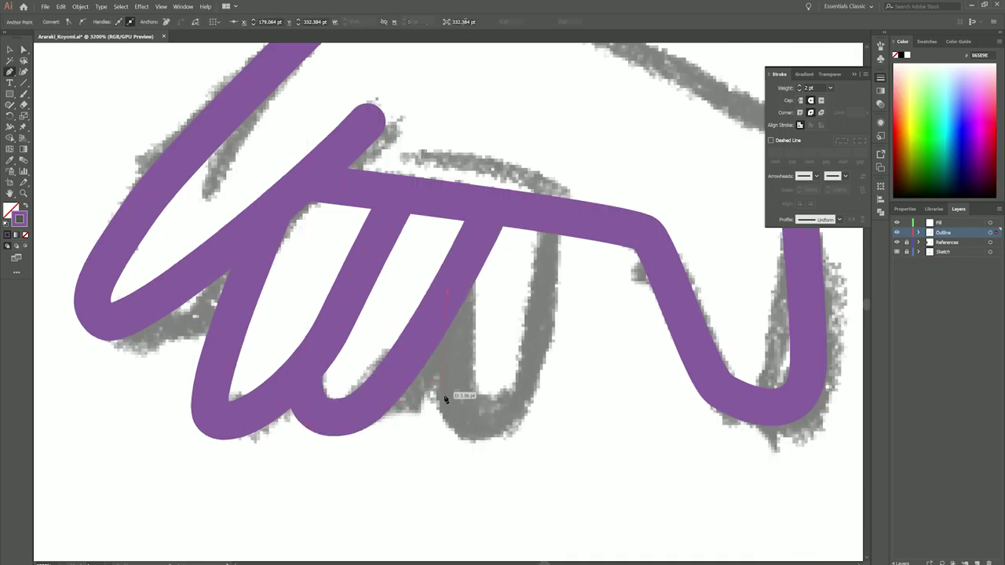
{"action": "left_click_drag", "start_coordinate": [512, 391], "coordinate": [540, 357]}
Step: Trace the left sleeve's cuff line above the hand and the inner fold rising from it
{"action": "scroll", "coordinate": [549, 217], "scroll_direction": "down", "scroll_amount": 1}
{"action": "scroll", "coordinate": [442, 335], "scroll_direction": "up", "scroll_amount": 2}
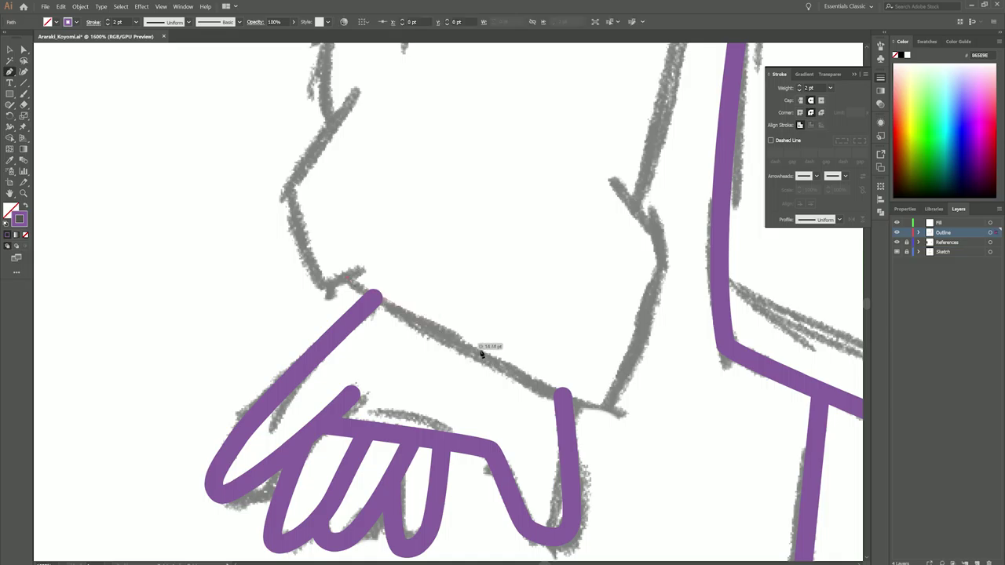
{"action": "scroll", "coordinate": [623, 385], "scroll_direction": "up", "scroll_amount": 2}
{"action": "left_click", "coordinate": [601, 381]}
{"action": "scroll", "coordinate": [390, 376], "scroll_direction": "up", "scroll_amount": 2}
Step: Trace the jagged folds along the left sleeve's outer edge above the cuff
{"action": "left_click", "coordinate": [390, 376]}
{"action": "scroll", "coordinate": [390, 375], "scroll_direction": "down", "scroll_amount": 1}
{"action": "left_click", "coordinate": [304, 392]}
{"action": "scroll", "coordinate": [471, 314], "scroll_direction": "up", "scroll_amount": 1}
{"action": "left_click", "coordinate": [369, 302]}
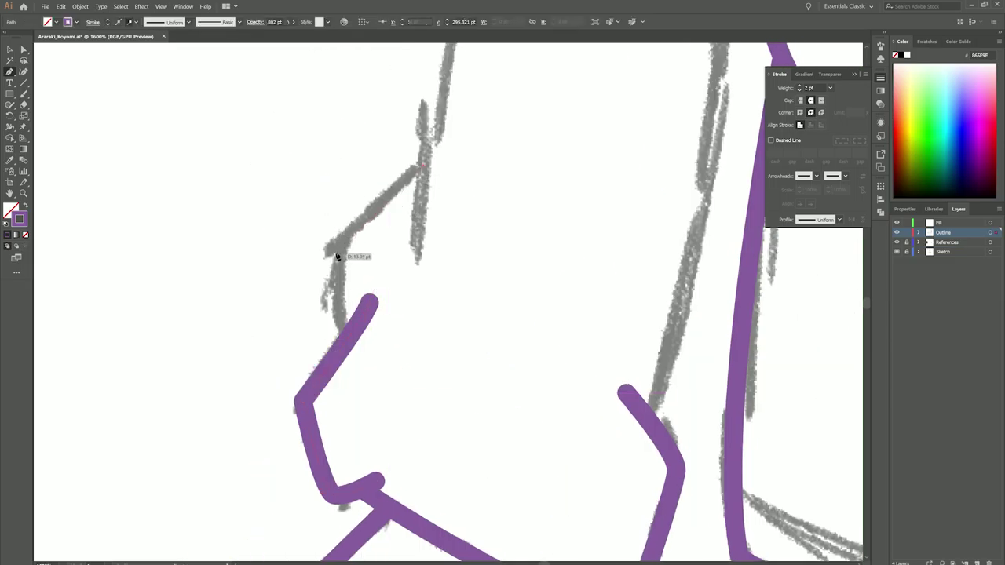
{"action": "left_click", "coordinate": [338, 252]}
{"action": "scroll", "coordinate": [448, 232], "scroll_direction": "down", "scroll_amount": 1}
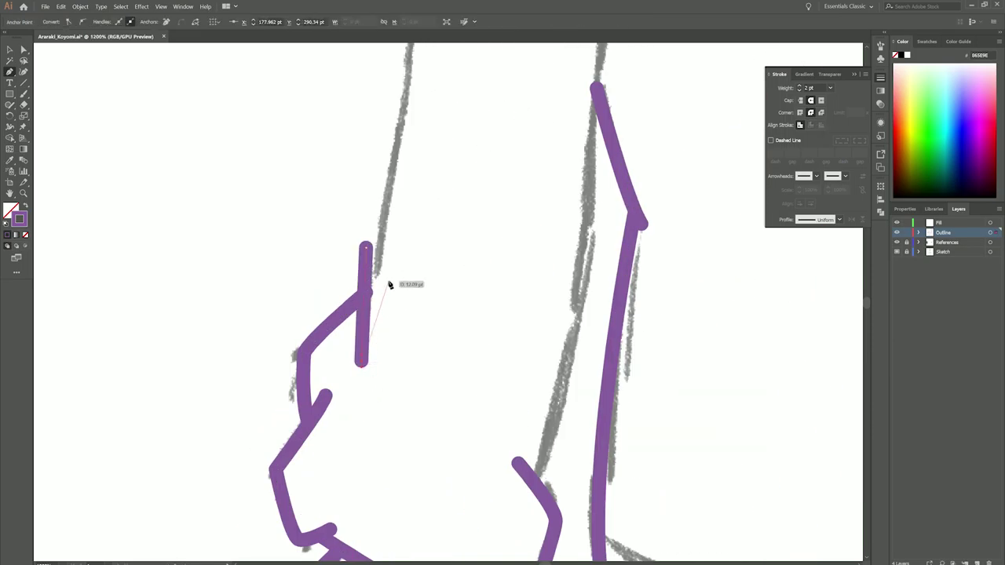
Step: Trace the left sleeve's long outer edge from the folds up to the shoulder
{"action": "key", "text": "ctrl+t"}
{"action": "scroll", "coordinate": [388, 285], "scroll_direction": "up", "scroll_amount": 2}
{"action": "left_click_drag", "start_coordinate": [320, 428], "coordinate": [310, 475]}
{"action": "scroll", "coordinate": [337, 378], "scroll_direction": "down", "scroll_amount": 3}
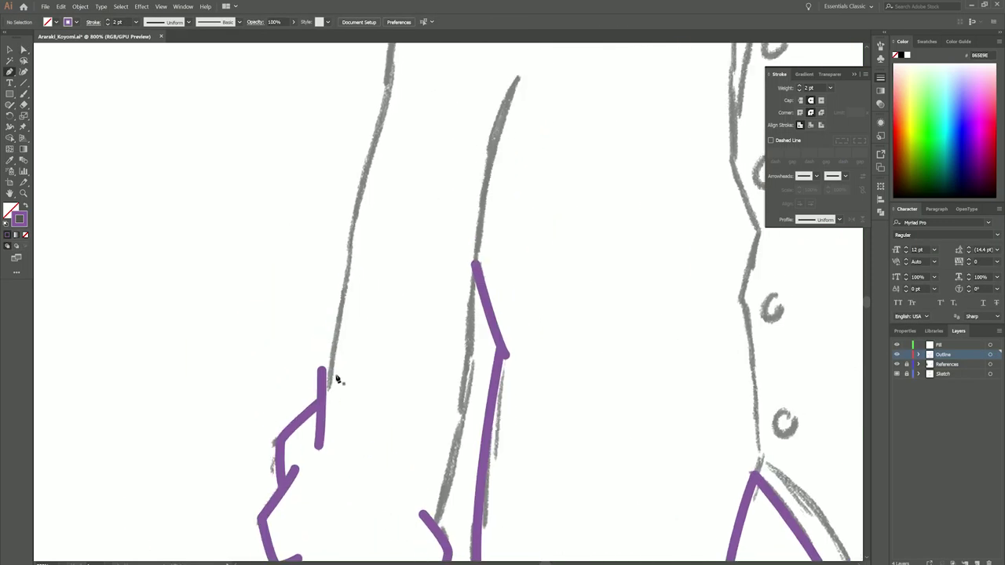
{"action": "scroll", "coordinate": [365, 222], "scroll_direction": "down", "scroll_amount": 3}
{"action": "scroll", "coordinate": [355, 220], "scroll_direction": "up", "scroll_amount": 1}
{"action": "left_click", "coordinate": [359, 214]}
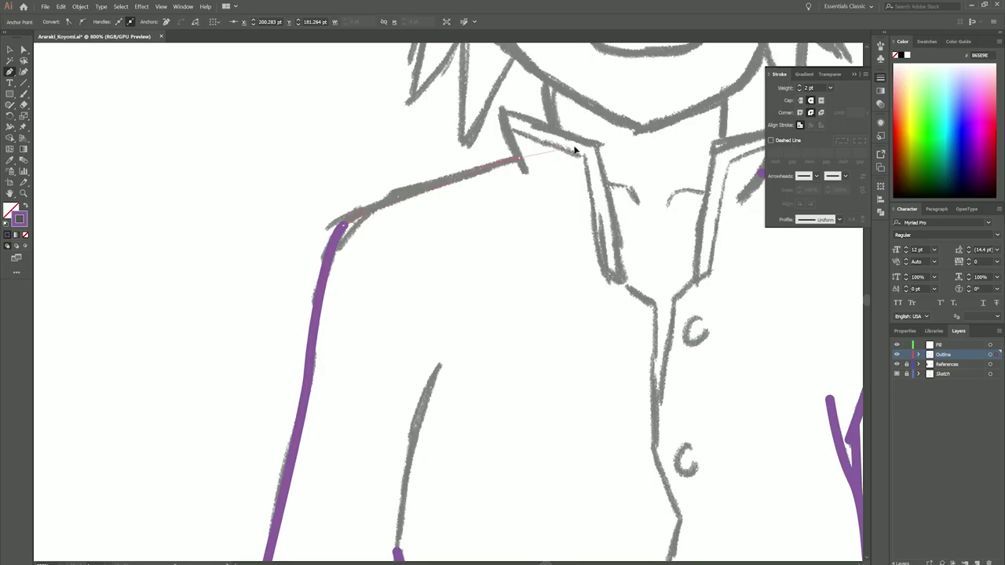
Step: Trace the left shoulder line to the collar and the sleeve's inner edge down to the cuff fold
{"action": "scroll", "coordinate": [409, 309], "scroll_direction": "up", "scroll_amount": 3}
{"action": "scroll", "coordinate": [409, 309], "scroll_direction": "down", "scroll_amount": 2}
{"action": "scroll", "coordinate": [417, 235], "scroll_direction": "up", "scroll_amount": 2}
{"action": "left_click", "coordinate": [403, 276]}
{"action": "scroll", "coordinate": [404, 276], "scroll_direction": "down", "scroll_amount": 2}
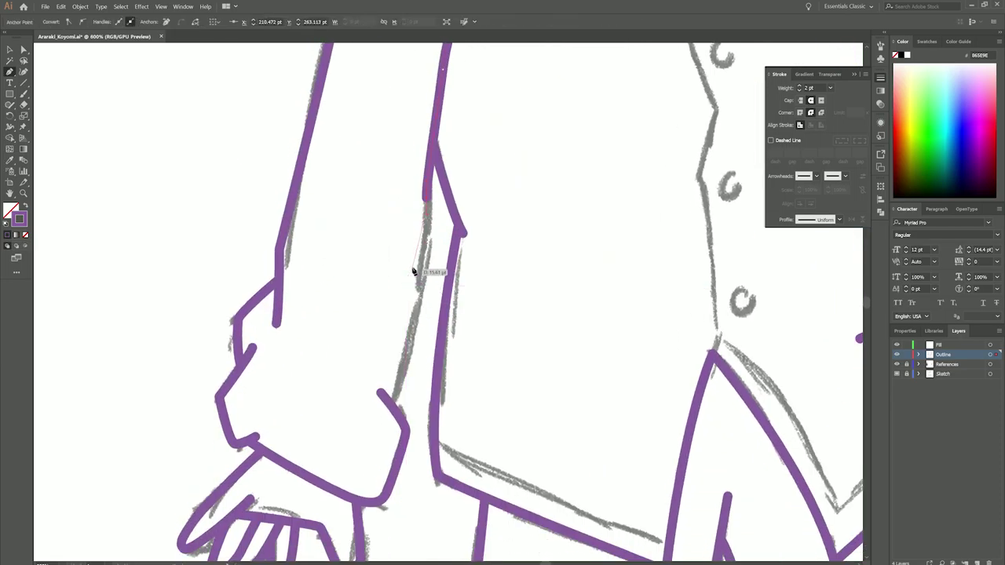
{"action": "scroll", "coordinate": [408, 282], "scroll_direction": "up", "scroll_amount": 3}
{"action": "scroll", "coordinate": [376, 471], "scroll_direction": "down", "scroll_amount": 3}
{"action": "scroll", "coordinate": [375, 283], "scroll_direction": "up", "scroll_amount": 4}
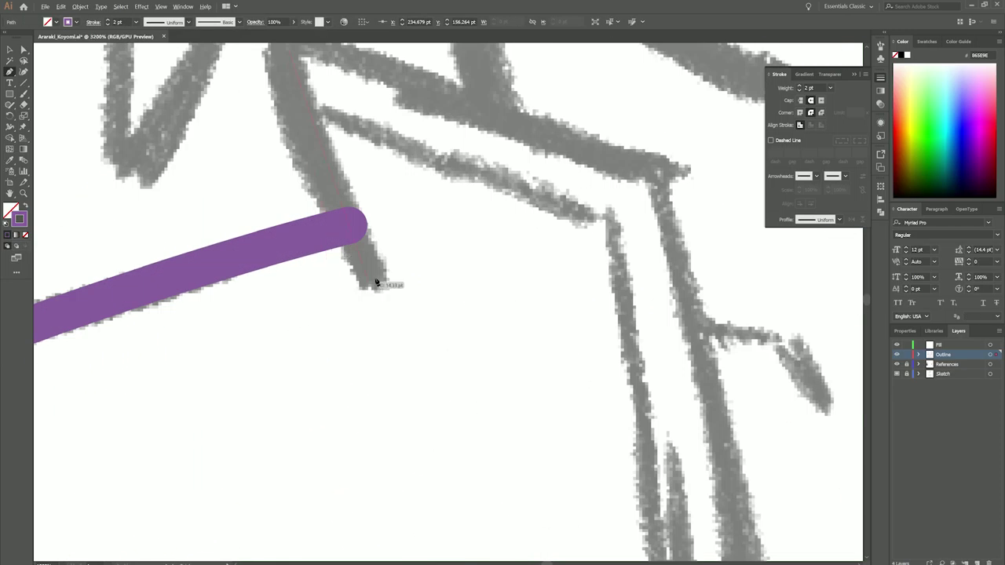
Step: Trace the left half of the jacket collar from its outer edge over the corner and down the neck opening
{"action": "left_click_drag", "start_coordinate": [373, 286], "coordinate": [407, 339]}
{"action": "scroll", "coordinate": [345, 228], "scroll_direction": "down", "scroll_amount": 2}
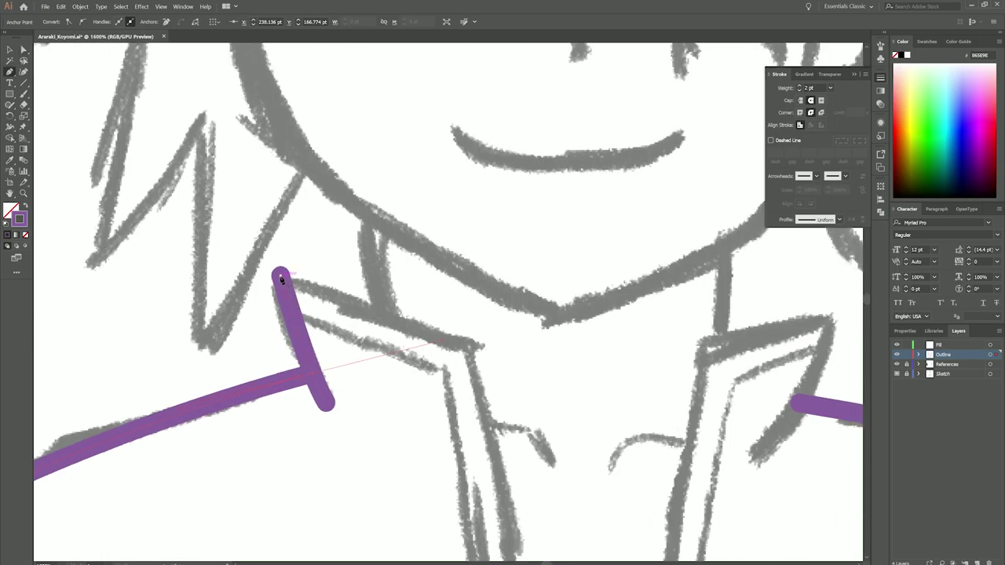
{"action": "scroll", "coordinate": [281, 278], "scroll_direction": "down", "scroll_amount": 2}
{"action": "left_click", "coordinate": [382, 276]}
{"action": "scroll", "coordinate": [387, 389], "scroll_direction": "up", "scroll_amount": 2}
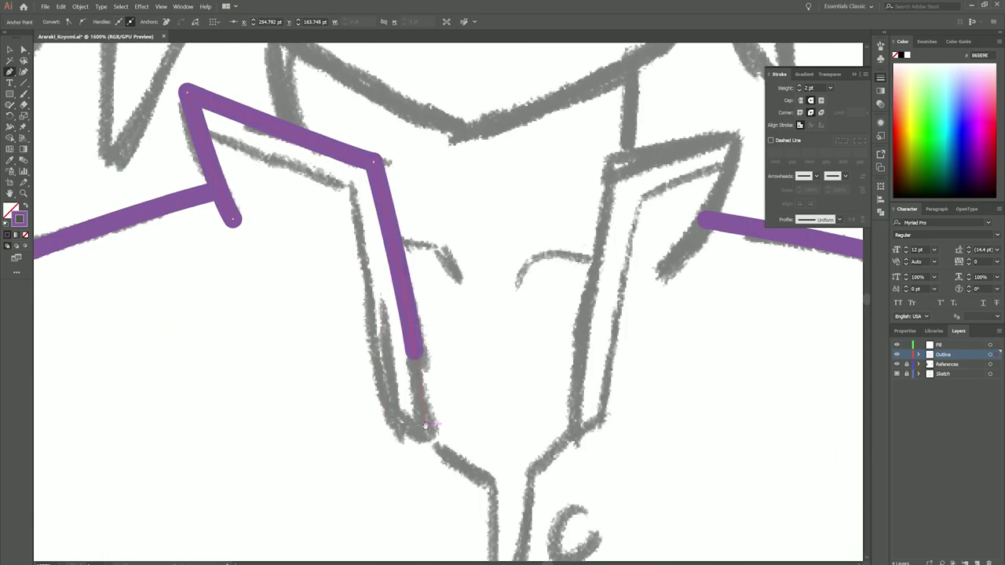
{"action": "left_click", "coordinate": [424, 430]}
Step: Continue the jacket's front edge from the collar down past the buttons to the point where the hem splits
{"action": "scroll", "coordinate": [399, 294], "scroll_direction": "down", "scroll_amount": 3}
{"action": "scroll", "coordinate": [413, 417], "scroll_direction": "up", "scroll_amount": 2}
{"action": "left_click", "coordinate": [413, 397]}
{"action": "scroll", "coordinate": [385, 251], "scroll_direction": "up", "scroll_amount": 1}
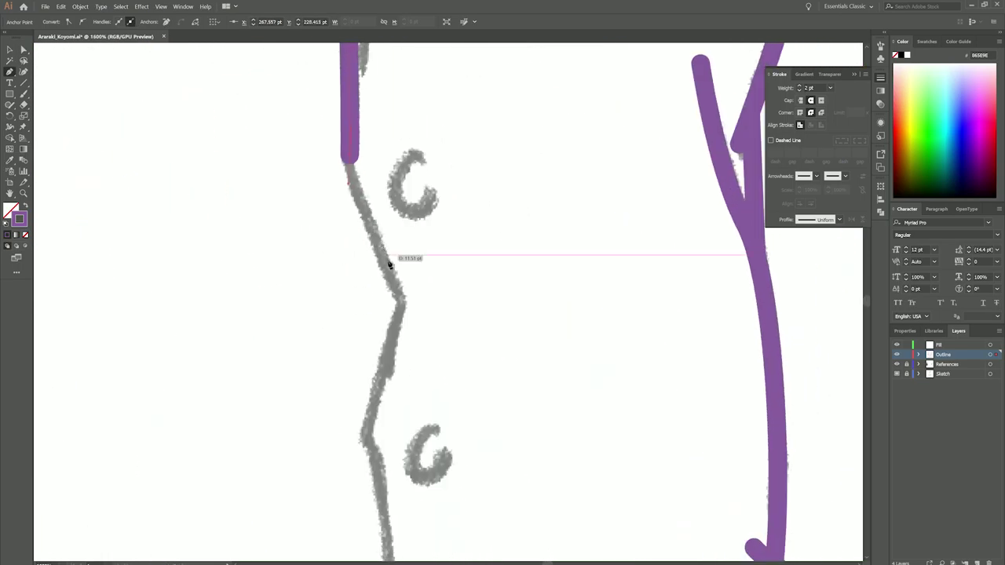
{"action": "left_click", "coordinate": [384, 251]}
{"action": "scroll", "coordinate": [383, 315], "scroll_direction": "down", "scroll_amount": 3}
{"action": "left_click", "coordinate": [375, 312]}
{"action": "scroll", "coordinate": [366, 332], "scroll_direction": "up", "scroll_amount": 1}
{"action": "left_click", "coordinate": [355, 361]}
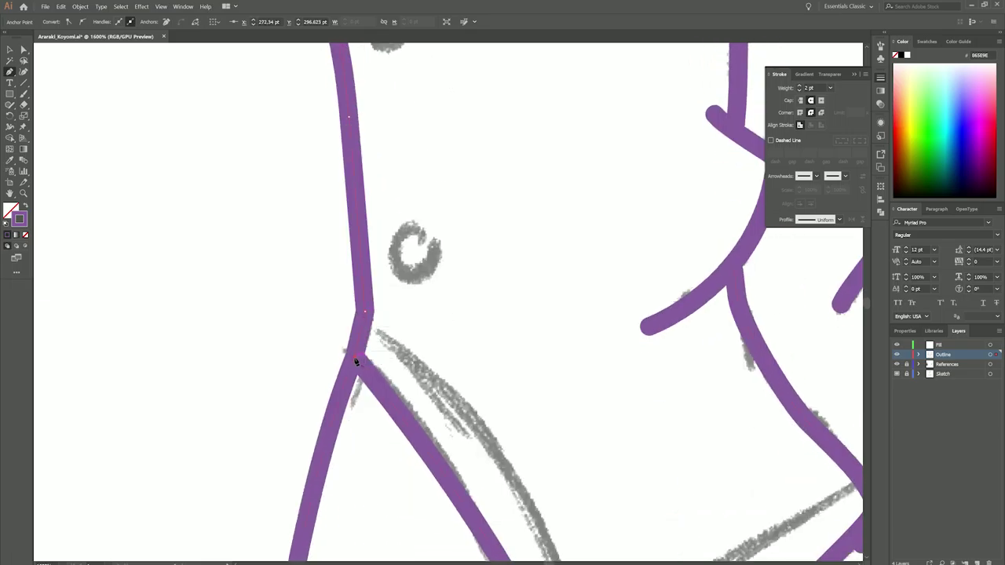
Step: Trace the right half of the collar down into the front opening, plus the neck lines under the chin
{"action": "scroll", "coordinate": [353, 357], "scroll_direction": "down", "scroll_amount": 3}
{"action": "scroll", "coordinate": [466, 362], "scroll_direction": "up", "scroll_amount": 2}
{"action": "left_click", "coordinate": [507, 251]}
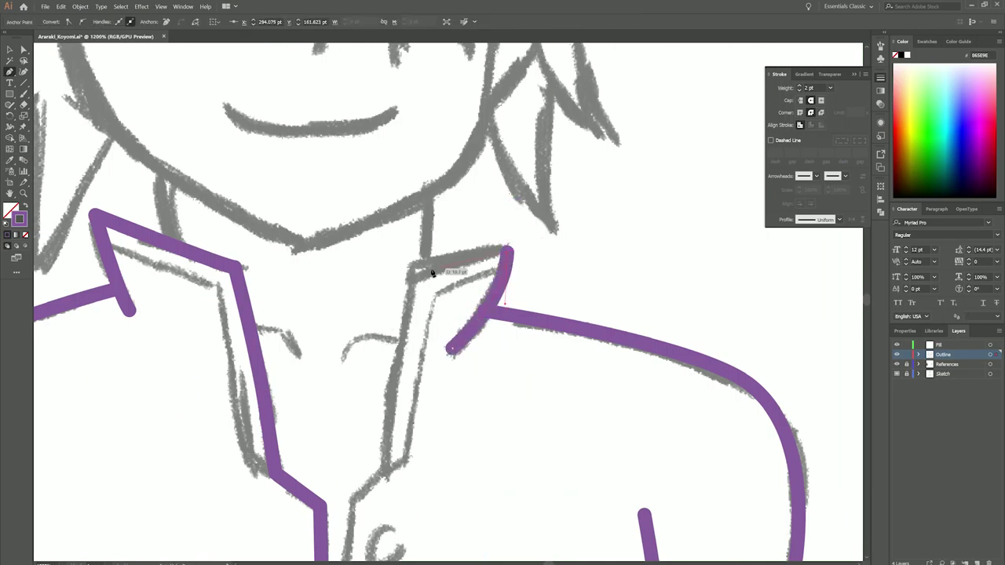
{"action": "scroll", "coordinate": [388, 463], "scroll_direction": "down", "scroll_amount": 5}
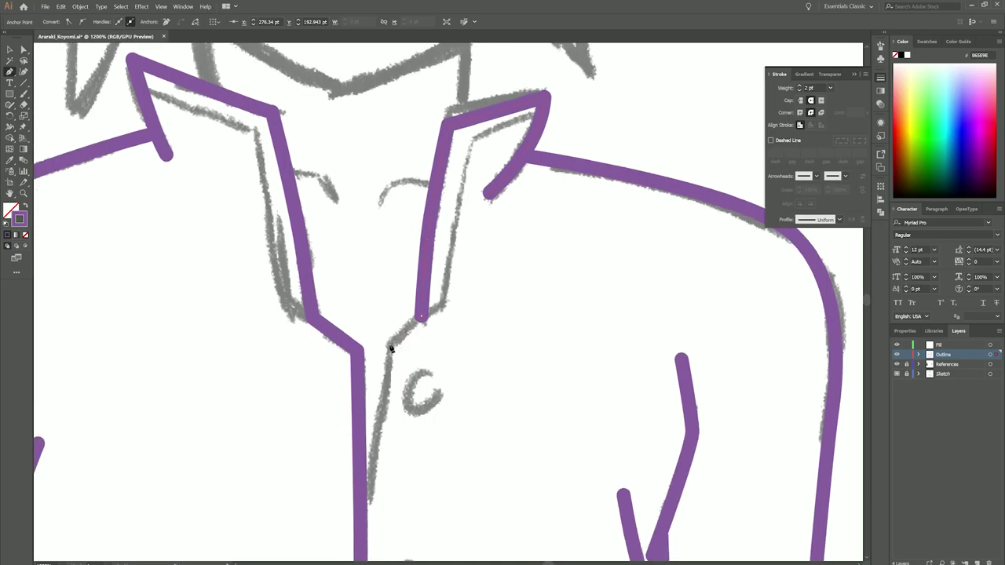
{"action": "scroll", "coordinate": [372, 365], "scroll_direction": "down", "scroll_amount": 6}
{"action": "scroll", "coordinate": [476, 395], "scroll_direction": "up", "scroll_amount": 10}
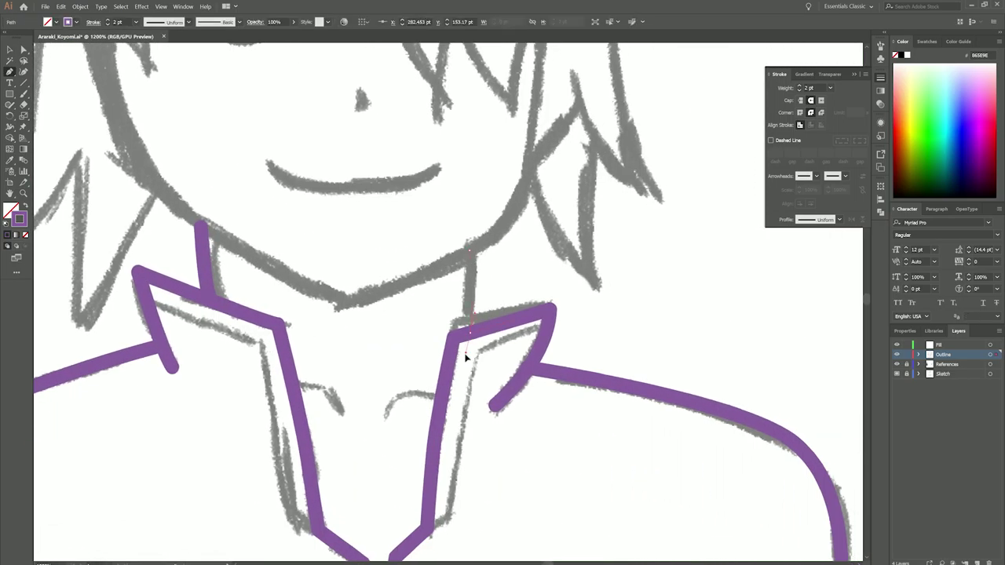
Step: Trace the zigzag lower hair locks on the left side of the face down to the jaw
{"action": "scroll", "coordinate": [464, 353], "scroll_direction": "up", "scroll_amount": 5}
{"action": "scroll", "coordinate": [464, 352], "scroll_direction": "left", "scroll_amount": 6}
{"action": "left_click", "coordinate": [333, 158]}
{"action": "left_click", "coordinate": [289, 414]}
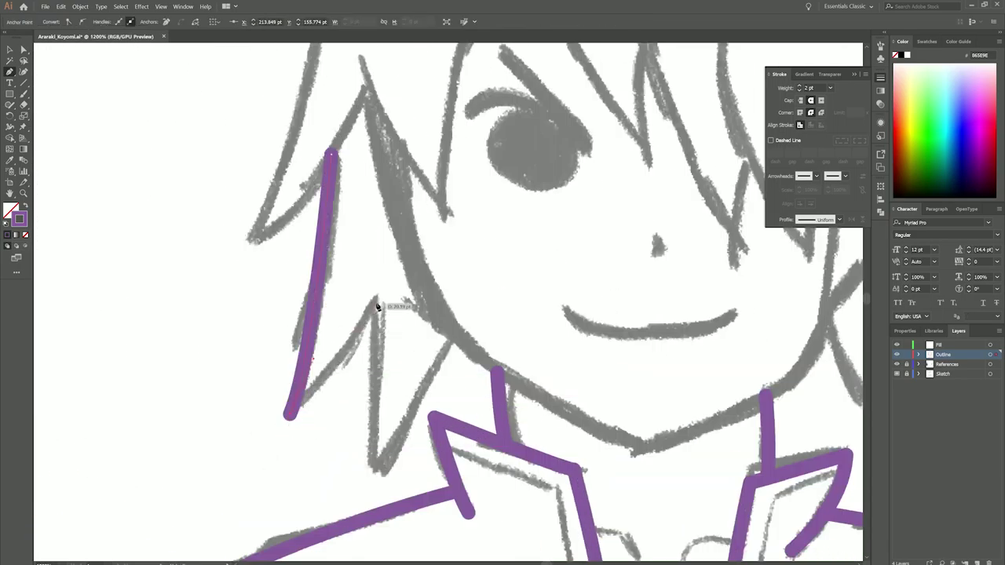
{"action": "left_click", "coordinate": [378, 305]}
{"action": "left_click", "coordinate": [375, 470]}
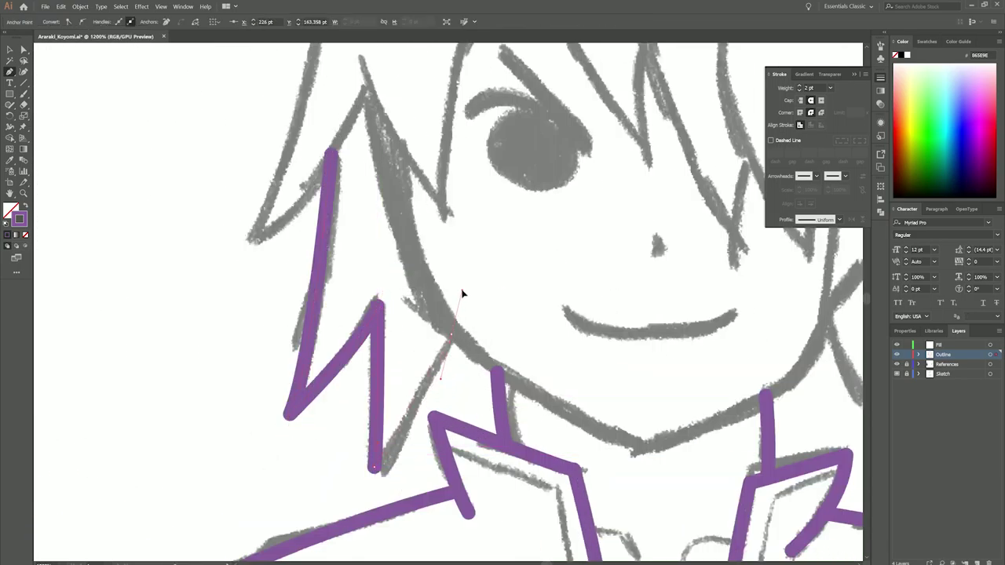
{"action": "left_click", "coordinate": [449, 333]}
Step: Trace the upper left hair lock from beside the face out to its tip
{"action": "scroll", "coordinate": [343, 361], "scroll_direction": "up", "scroll_amount": 4}
{"action": "scroll", "coordinate": [344, 362], "scroll_direction": "left", "scroll_amount": 1}
{"action": "left_click", "coordinate": [386, 255]}
{"action": "left_click", "coordinate": [269, 403]}
{"action": "key", "text": "a"}
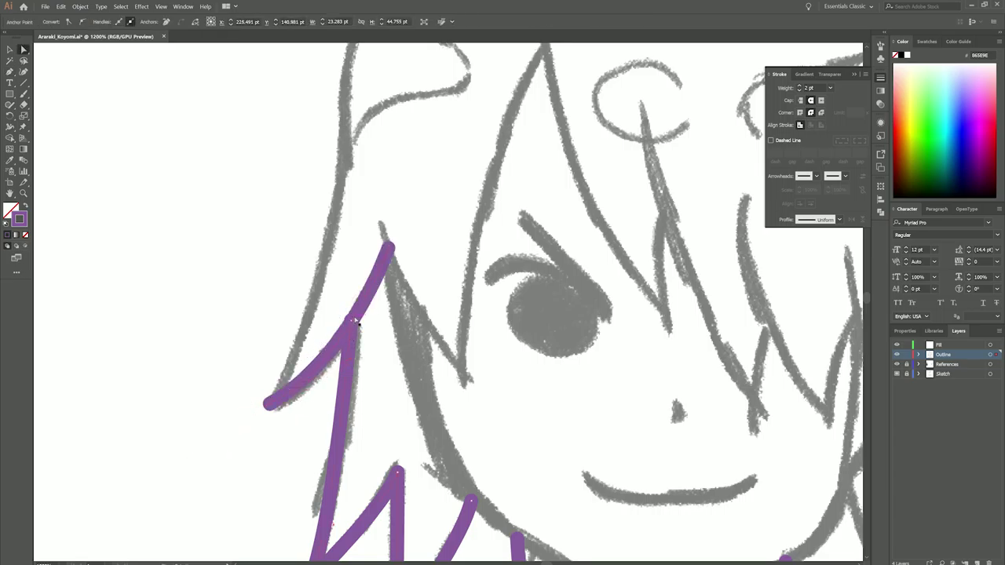
Step: Trace the hair's outer contour from the left lock's tip over the head to the lowest tip on the right
{"action": "key", "text": "p"}
{"action": "scroll", "coordinate": [315, 428], "scroll_direction": "down", "scroll_amount": 2}
{"action": "left_click_drag", "start_coordinate": [328, 274], "coordinate": [336, 225]}
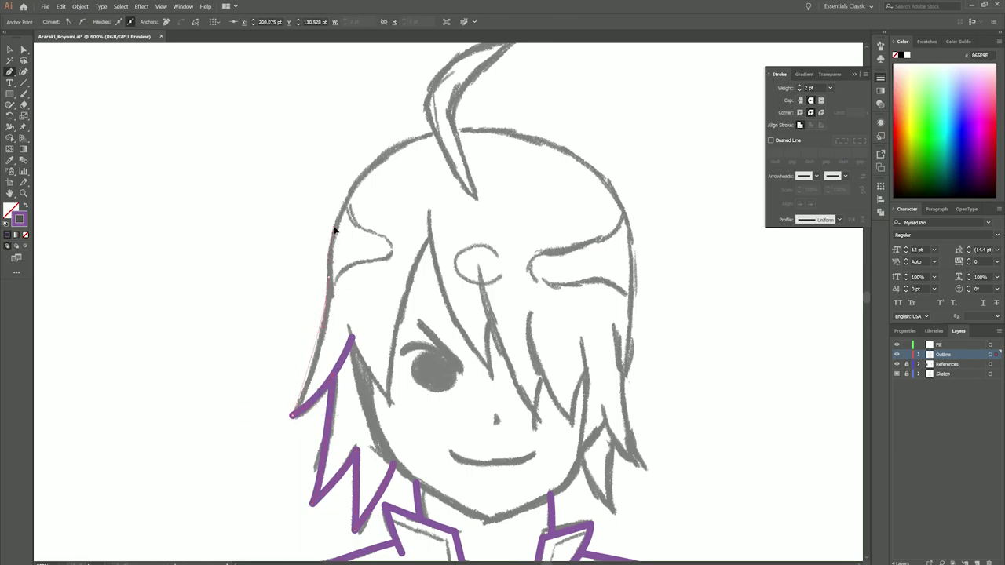
{"action": "scroll", "coordinate": [406, 201], "scroll_direction": "up", "scroll_amount": 3}
{"action": "scroll", "coordinate": [406, 201], "scroll_direction": "right", "scroll_amount": 1}
{"action": "left_click_drag", "start_coordinate": [557, 269], "coordinate": [588, 291]}
{"action": "scroll", "coordinate": [531, 359], "scroll_direction": "down", "scroll_amount": 3}
{"action": "scroll", "coordinate": [530, 360], "scroll_direction": "right", "scroll_amount": 1}
{"action": "left_click_drag", "start_coordinate": [548, 418], "coordinate": [568, 467]}
{"action": "scroll", "coordinate": [547, 425], "scroll_direction": "up", "scroll_amount": 2}
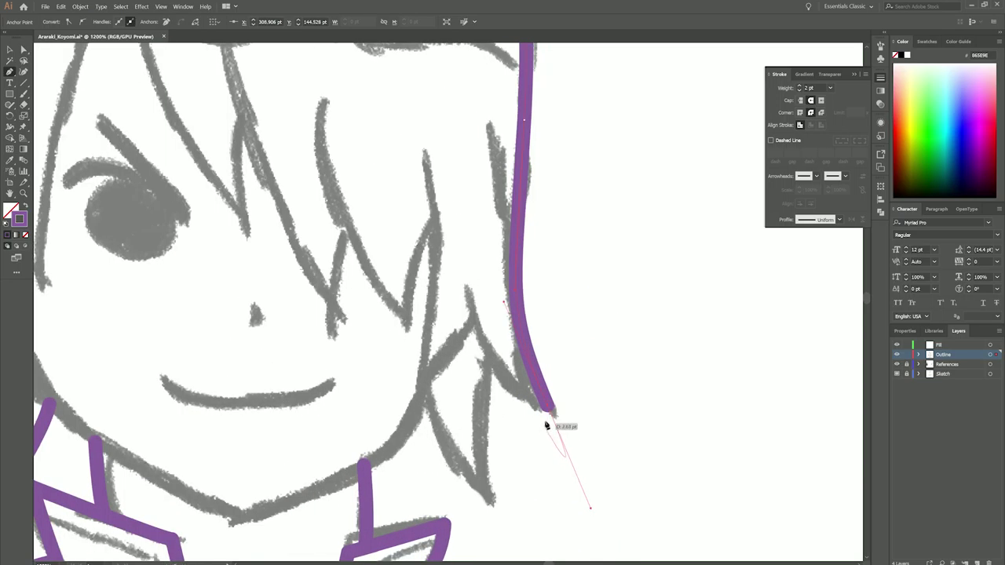
Step: Trace the pointed lower hair locks on the right side, from the outer tip in to the jaw
{"action": "scroll", "coordinate": [479, 334], "scroll_direction": "down", "scroll_amount": 2}
{"action": "left_click_drag", "start_coordinate": [466, 278], "coordinate": [496, 425]}
{"action": "left_click_drag", "start_coordinate": [421, 267], "coordinate": [416, 206]}
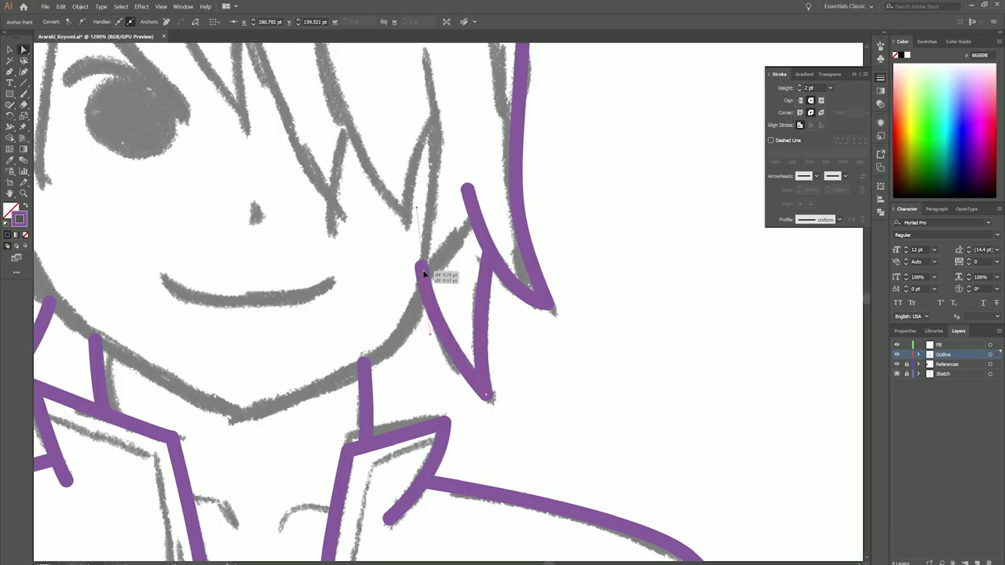
Step: Trace the vertical hair strand beside the right cheek and join it to the neighbouring lower lock
{"action": "scroll", "coordinate": [424, 273], "scroll_direction": "down", "scroll_amount": 4}
{"action": "scroll", "coordinate": [424, 273], "scroll_direction": "up", "scroll_amount": 5}
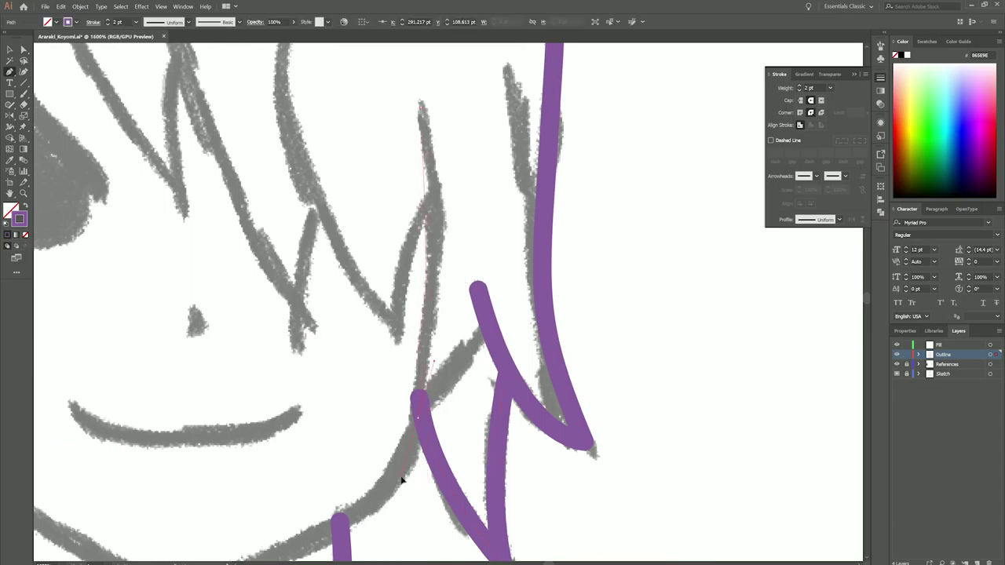
{"action": "left_click_drag", "start_coordinate": [417, 413], "coordinate": [397, 510]}
{"action": "left_click_drag", "start_coordinate": [486, 322], "coordinate": [507, 265]}
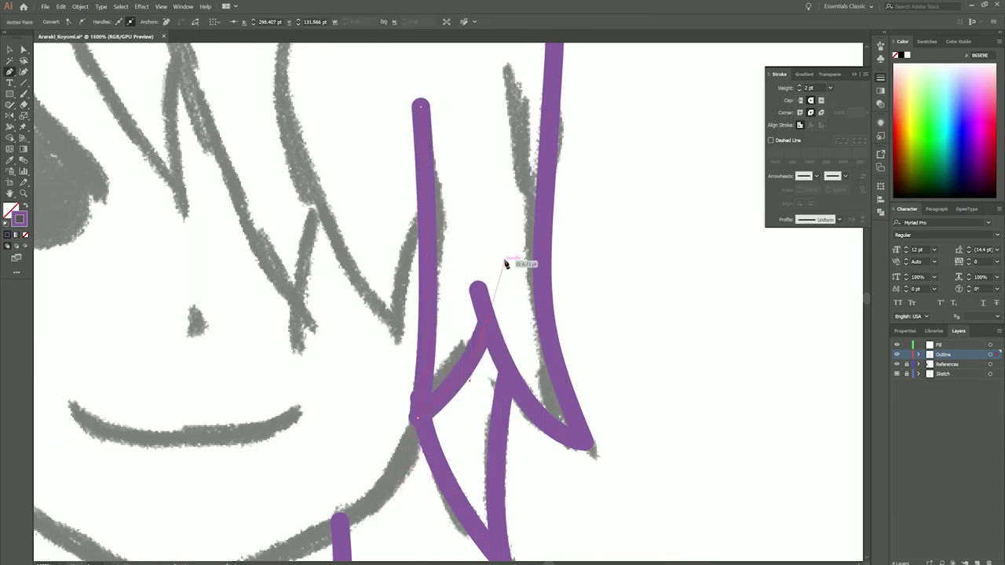
{"action": "left_click_drag", "start_coordinate": [417, 421], "coordinate": [418, 406]}
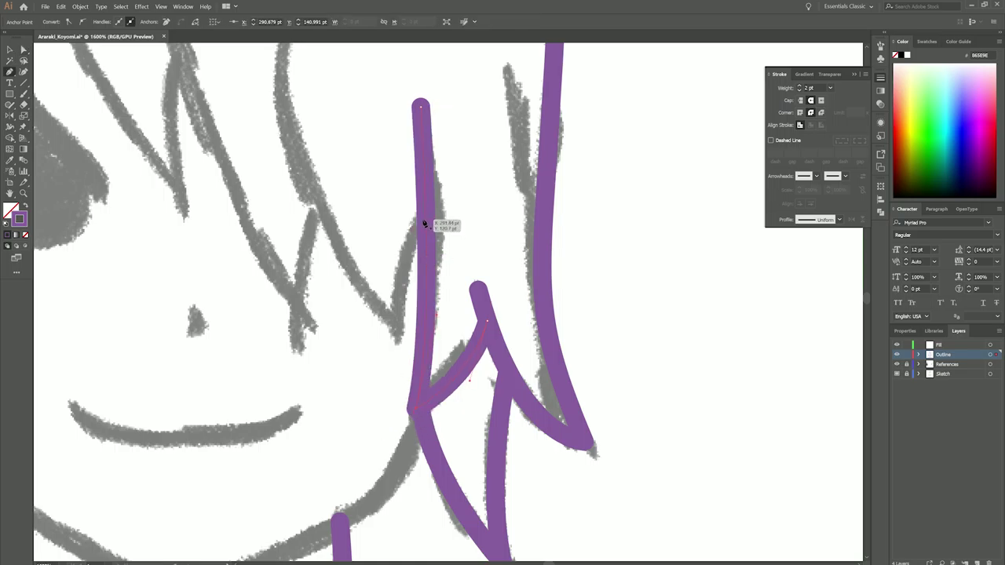
Step: Trace the two pointed fringe locks hanging over the right side of the face
{"action": "left_click", "coordinate": [395, 332]}
{"action": "key", "text": "ctrl+minus"}
{"action": "left_click_drag", "start_coordinate": [379, 213], "coordinate": [381, 61]}
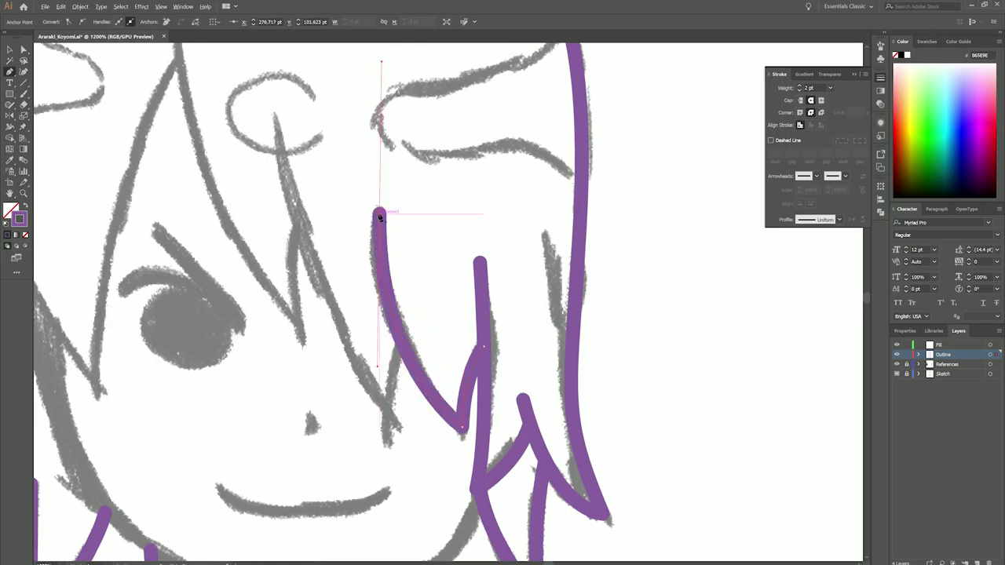
{"action": "left_click", "coordinate": [395, 424]}
{"action": "key", "text": "Escape"}
{"action": "scroll", "coordinate": [403, 348], "scroll_direction": "left", "scroll_amount": 2}
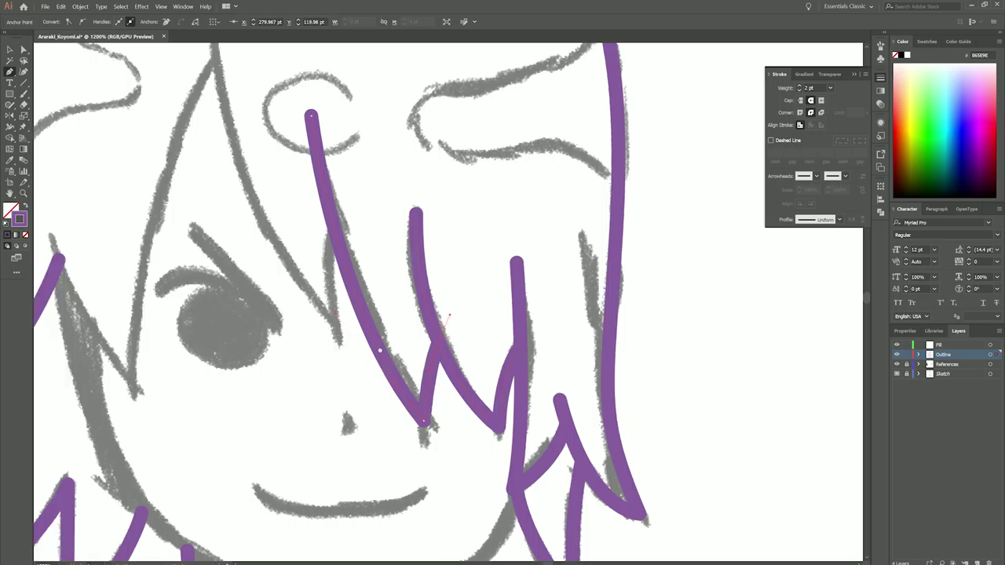
Step: Trace the central fringe strand from the forehead down to its tip between the eye and the right locks
{"action": "scroll", "coordinate": [354, 130], "scroll_direction": "up", "scroll_amount": 3}
{"action": "left_click_drag", "start_coordinate": [354, 130], "coordinate": [354, 132]}
{"action": "scroll", "coordinate": [605, 532], "scroll_direction": "down", "scroll_amount": 3}
{"action": "scroll", "coordinate": [471, 455], "scroll_direction": "up", "scroll_amount": 4}
{"action": "left_click_drag", "start_coordinate": [471, 454], "coordinate": [474, 470]}
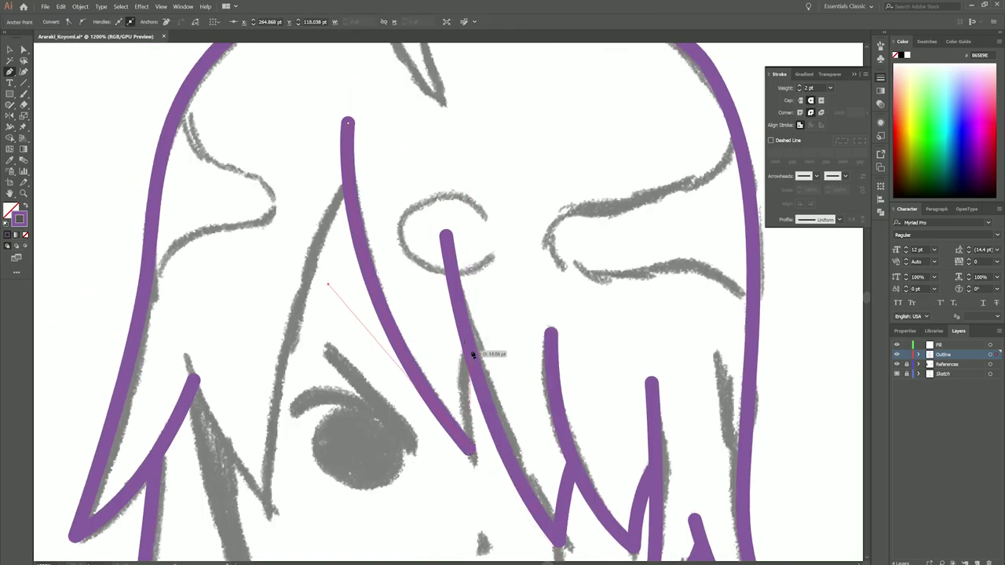
Step: Trace the fringe lock left of the eye down to its tip and back up to the side hair
{"action": "scroll", "coordinate": [440, 408], "scroll_direction": "left", "scroll_amount": 3}
{"action": "scroll", "coordinate": [408, 456], "scroll_direction": "down", "scroll_amount": 4}
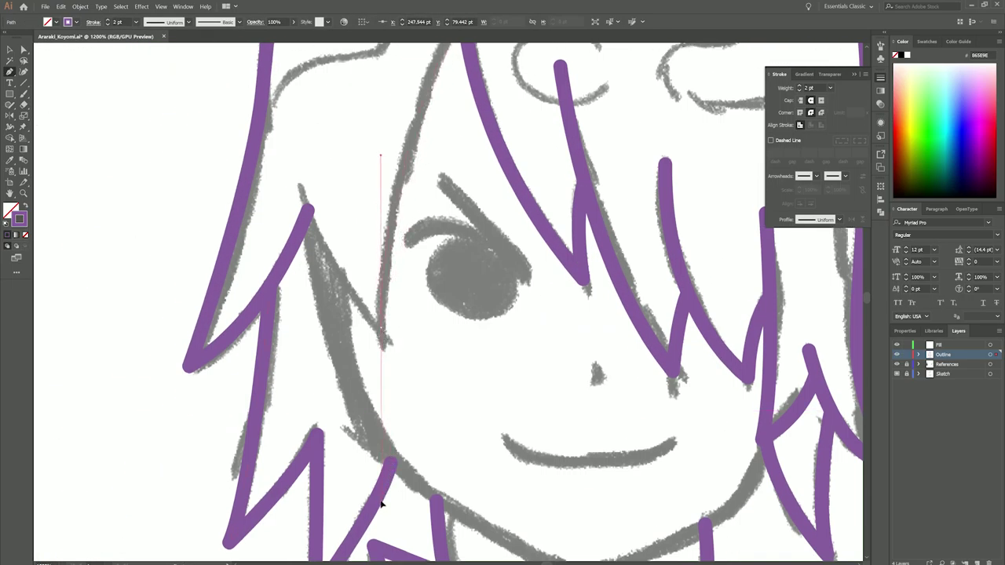
{"action": "mouse_move", "coordinate": [380, 333]}
{"action": "left_mouse_down"}
{"action": "mouse_move", "coordinate": [359, 348]}
{"action": "mouse_move", "coordinate": [381, 331]}
{"action": "left_mouse_up"}
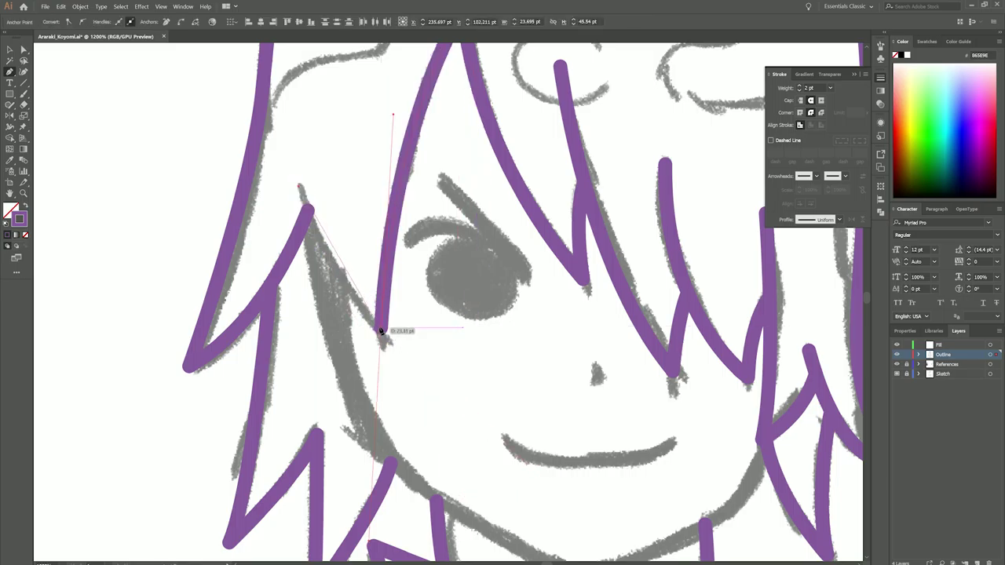
{"action": "left_click", "coordinate": [442, 386], "text": "ctrl"}
Step: Trace the face outline from the left side hair around the chin to the right cheek strand
{"action": "scroll", "coordinate": [392, 376], "scroll_direction": "down", "scroll_amount": 2}
{"action": "scroll", "coordinate": [353, 369], "scroll_direction": "up", "scroll_amount": 3}
{"action": "scroll", "coordinate": [314, 362], "scroll_direction": "down", "scroll_amount": 3}
{"action": "scroll", "coordinate": [310, 363], "scroll_direction": "up", "scroll_amount": 1}
{"action": "scroll", "coordinate": [176, 231], "scroll_direction": "down", "scroll_amount": 3}
{"action": "left_click", "coordinate": [248, 312]}
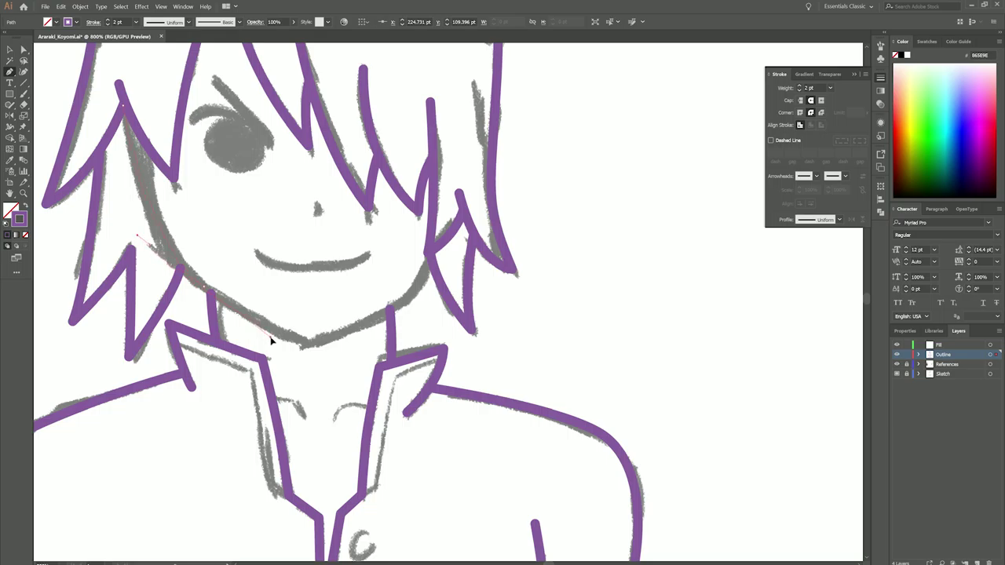
{"action": "left_click_drag", "start_coordinate": [267, 336], "coordinate": [309, 345]}
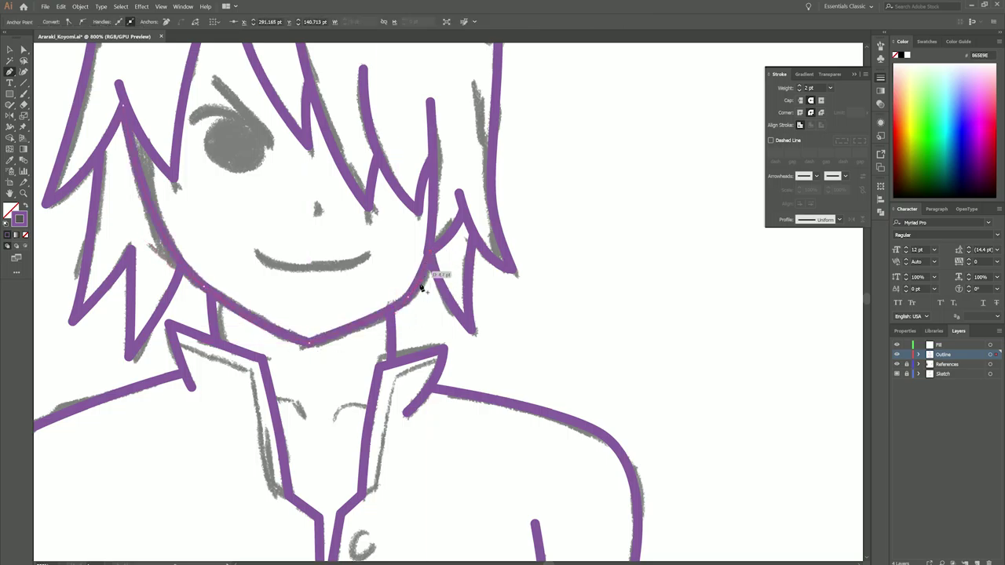
{"action": "left_click_drag", "start_coordinate": [423, 272], "coordinate": [423, 272]}
Step: Trace the nose as a small curved mark
{"action": "scroll", "coordinate": [423, 272], "scroll_direction": "down", "scroll_amount": 2}
{"action": "scroll", "coordinate": [384, 204], "scroll_direction": "up", "scroll_amount": 3}
{"action": "left_click_drag", "start_coordinate": [370, 241], "coordinate": [370, 241]}
{"action": "scroll", "coordinate": [370, 241], "scroll_direction": "down", "scroll_amount": 2}
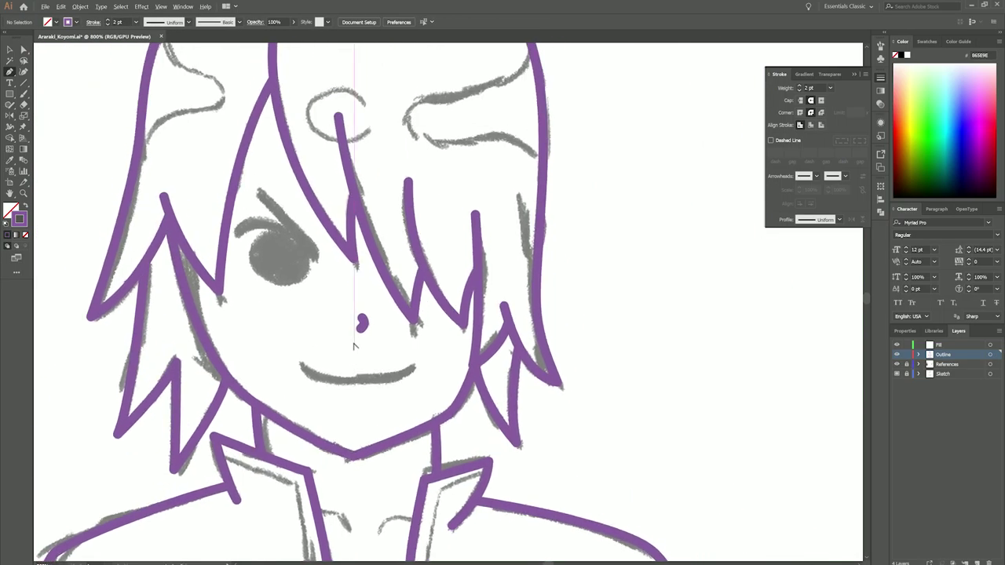
Step: Trace the smiling mouth as one curved line from corner to corner
{"action": "scroll", "coordinate": [372, 317], "scroll_direction": "up", "scroll_amount": 2}
{"action": "left_click", "coordinate": [243, 395]}
{"action": "left_click_drag", "start_coordinate": [310, 432], "coordinate": [465, 428]}
{"action": "left_click", "coordinate": [474, 404]}
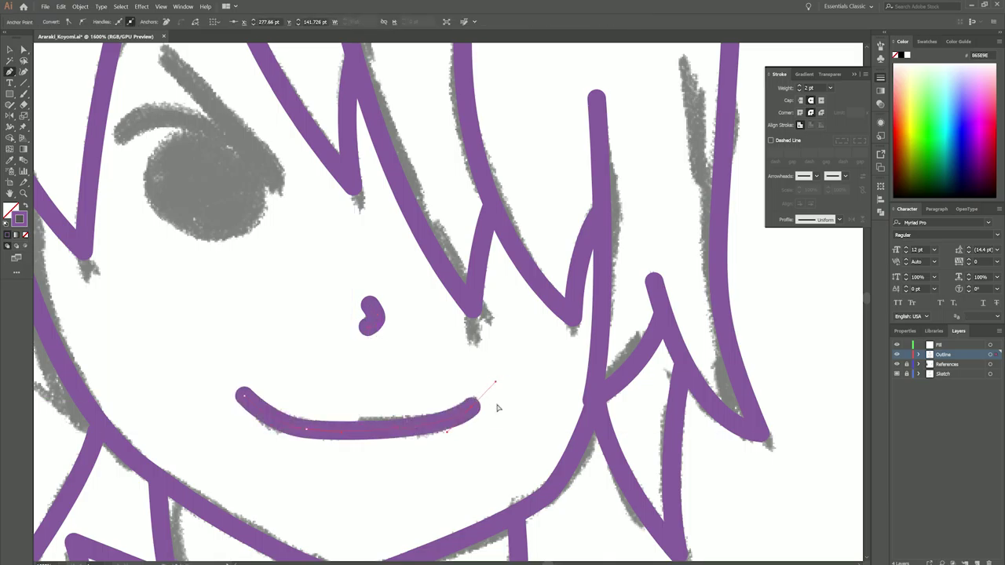
Step: Trace the eye's upper lid and the slanted brow line above it, and draw the iris as a circle inside the sketched eye
{"action": "scroll", "coordinate": [493, 406], "scroll_direction": "down", "scroll_amount": 2}
{"action": "scroll", "coordinate": [381, 298], "scroll_direction": "up", "scroll_amount": 2}
{"action": "left_click", "coordinate": [269, 308]}
{"action": "left_click_drag", "start_coordinate": [373, 304], "coordinate": [422, 342]}
{"action": "left_click", "coordinate": [316, 224]}
{"action": "scroll", "coordinate": [421, 348], "scroll_direction": "up", "scroll_amount": 2}
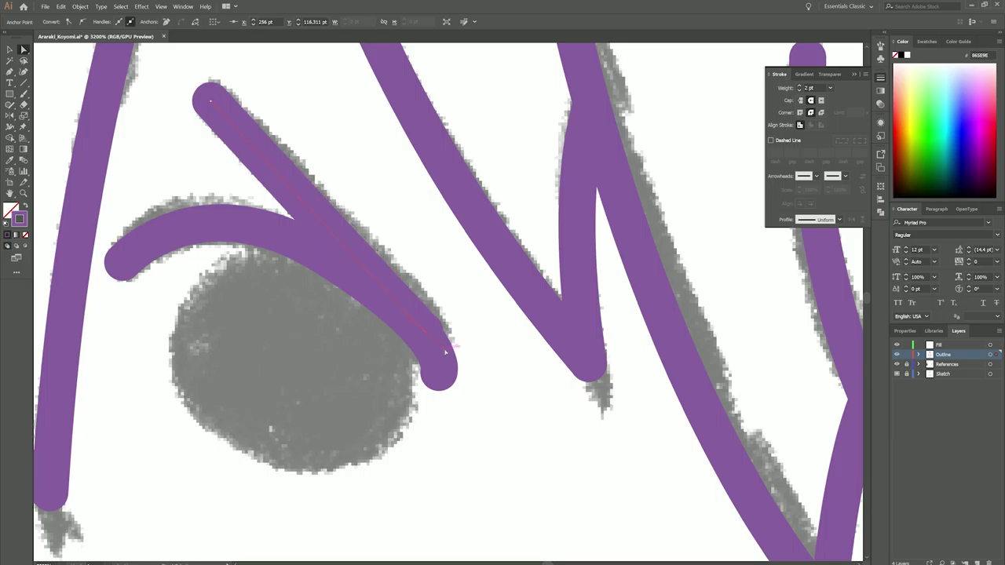
{"action": "scroll", "coordinate": [445, 352], "scroll_direction": "up", "scroll_amount": 1}
{"action": "left_click_drag", "start_coordinate": [486, 325], "coordinate": [486, 324]}
{"action": "scroll", "coordinate": [351, 286], "scroll_direction": "down", "scroll_amount": 3}
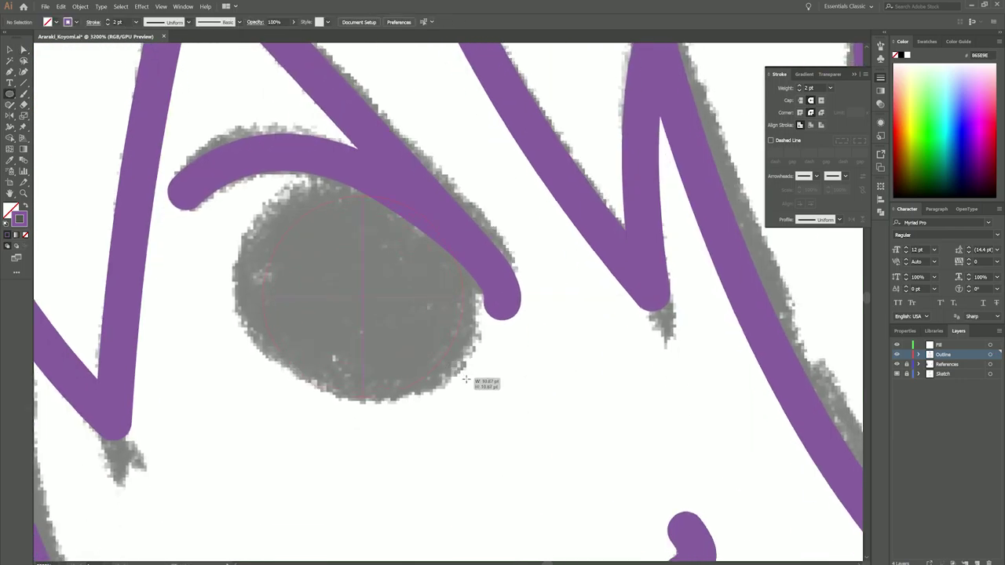
{"action": "left_click_drag", "start_coordinate": [463, 379], "coordinate": [463, 379]}
Step: Trace the curved hair tuft on top of the head as a closed outline ending in a point below the crown
{"action": "scroll", "coordinate": [463, 379], "scroll_direction": "down", "scroll_amount": 8}
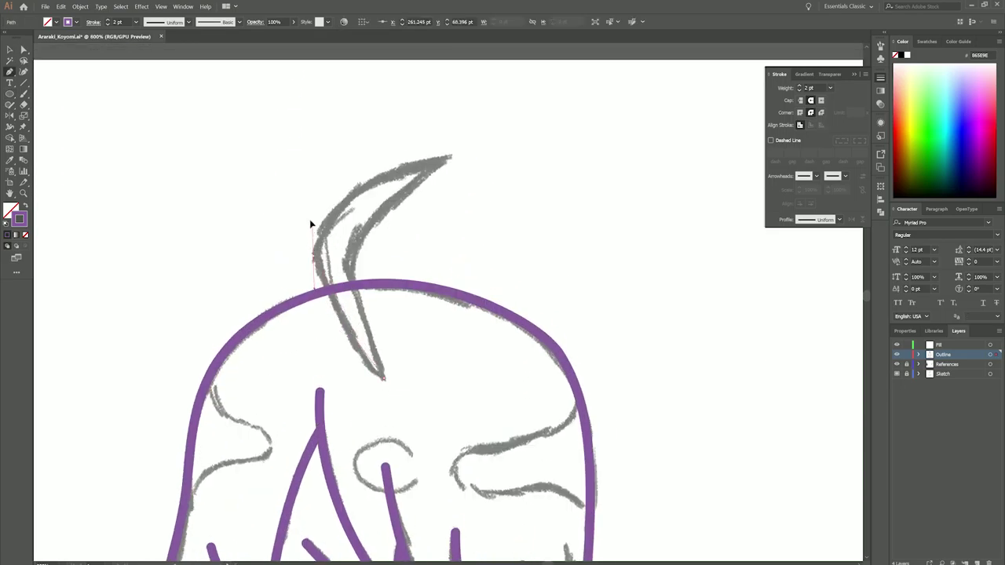
{"action": "left_click_drag", "start_coordinate": [314, 229], "coordinate": [303, 191]}
{"action": "left_click_drag", "start_coordinate": [449, 159], "coordinate": [410, 200]}
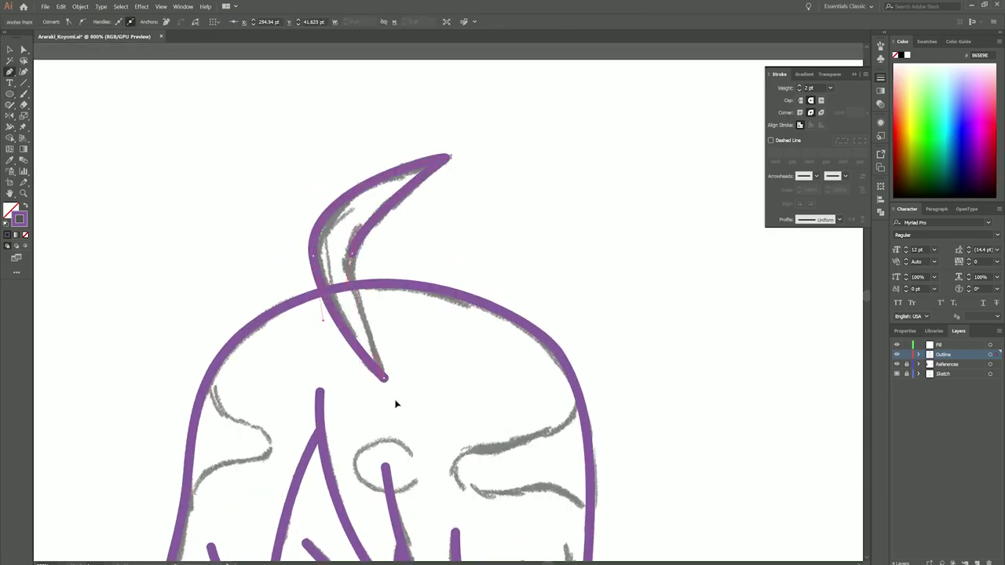
{"action": "left_click", "coordinate": [393, 401], "text": "ctrl"}
{"action": "scroll", "coordinate": [394, 400], "scroll_direction": "down", "scroll_amount": 6}
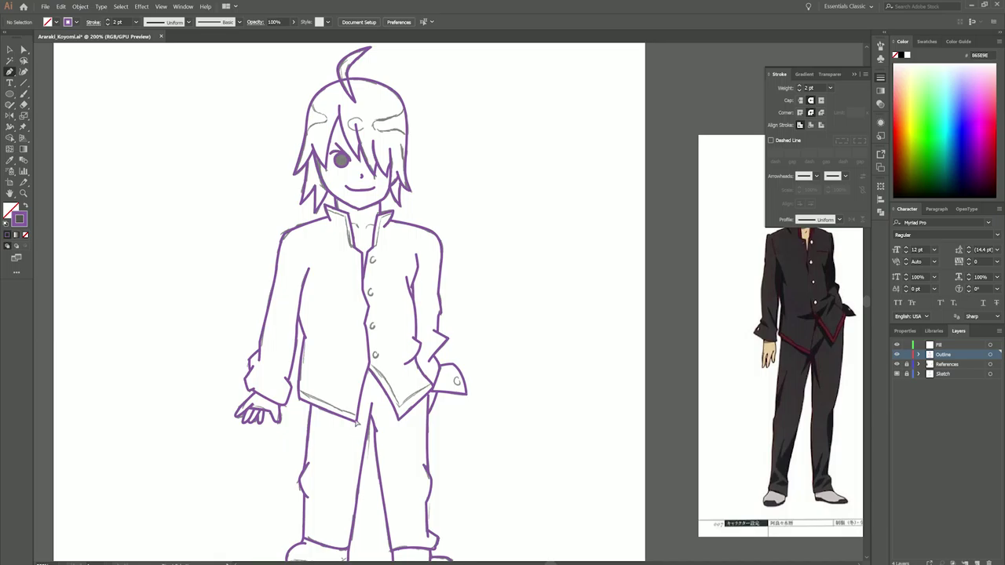
Step: On the Fill layer, draw the jacket's top button as a solid purple circle about 6 pt wide and copy it down the front
{"action": "scroll", "coordinate": [358, 424], "scroll_direction": "down", "scroll_amount": 2}
{"action": "scroll", "coordinate": [382, 314], "scroll_direction": "up", "scroll_amount": 8}
{"action": "left_click", "coordinate": [923, 347]}
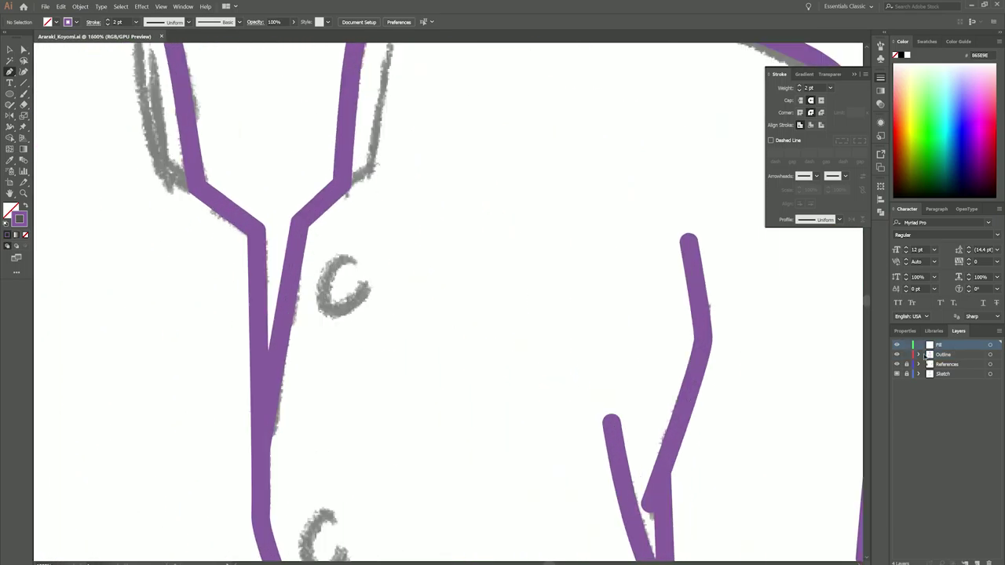
{"action": "left_click_drag", "start_coordinate": [366, 314], "coordinate": [369, 318]}
{"action": "scroll", "coordinate": [366, 176], "scroll_direction": "down", "scroll_amount": 3}
{"action": "key", "text": "shift+x"}
{"action": "key", "text": "v"}
{"action": "mouse_move", "coordinate": [338, 157]}
{"action": "left_mouse_down"}
{"action": "mouse_move", "coordinate": [376, 362]}
{"action": "mouse_move", "coordinate": [404, 432]}
{"action": "left_mouse_up"}
{"action": "scroll", "coordinate": [404, 432], "scroll_direction": "down", "scroll_amount": 2}
Step: Trace the V-shaped hem band on the jacket's right front as a closed solid purple shape
{"action": "scroll", "coordinate": [387, 320], "scroll_direction": "down", "scroll_amount": 3}
{"action": "key", "text": "p"}
{"action": "left_click_drag", "start_coordinate": [475, 441], "coordinate": [514, 533]}
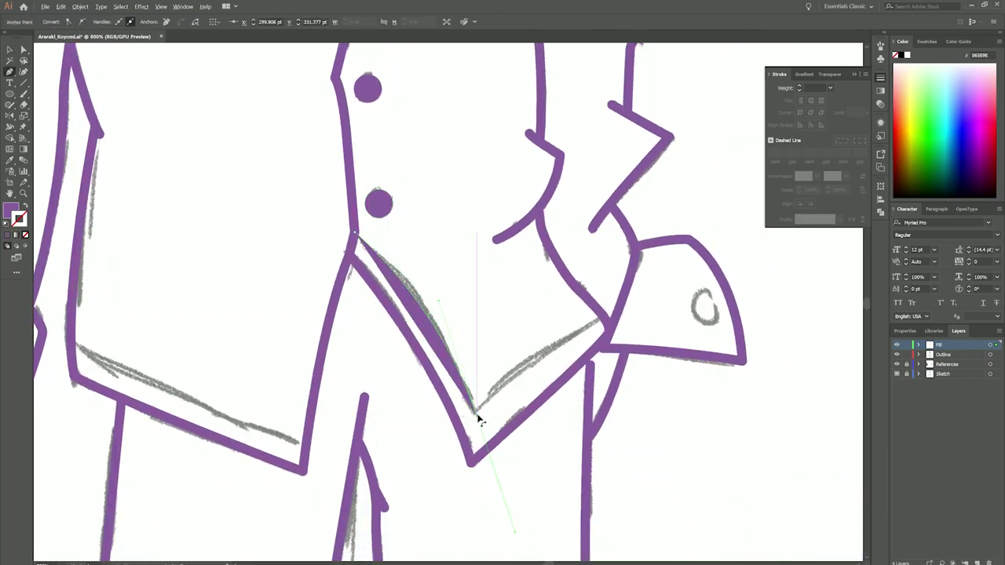
{"action": "left_click", "coordinate": [602, 322]}
{"action": "scroll", "coordinate": [579, 330], "scroll_direction": "up", "scroll_amount": 1}
{"action": "scroll", "coordinate": [629, 291], "scroll_direction": "up", "scroll_amount": 1}
{"action": "scroll", "coordinate": [387, 425], "scroll_direction": "up", "scroll_amount": 1}
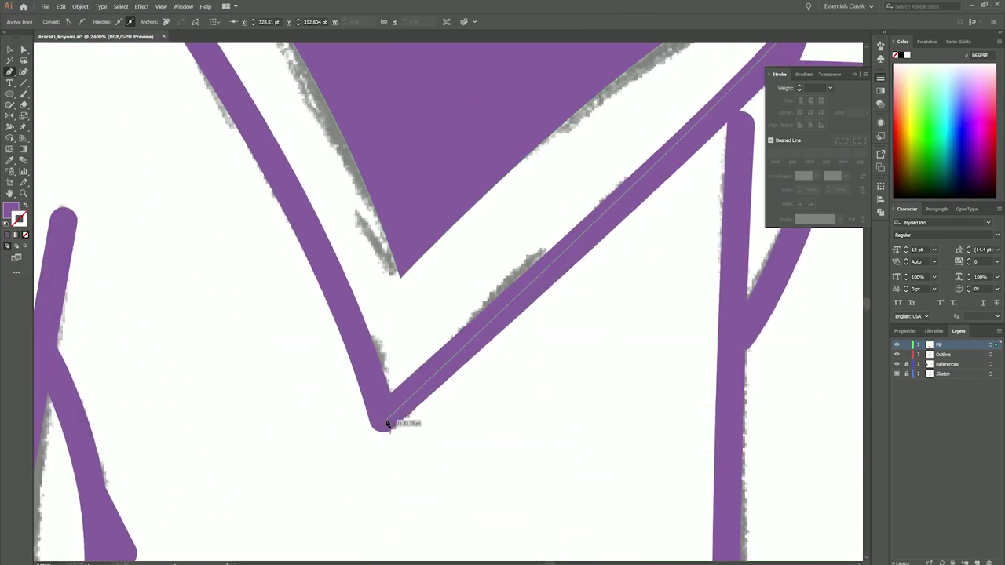
{"action": "scroll", "coordinate": [387, 425], "scroll_direction": "down", "scroll_amount": 2}
{"action": "left_click", "coordinate": [262, 249]}
Step: Trace the hem band on the jacket's left front as a closed solid purple shape
{"action": "scroll", "coordinate": [269, 224], "scroll_direction": "down", "scroll_amount": 1}
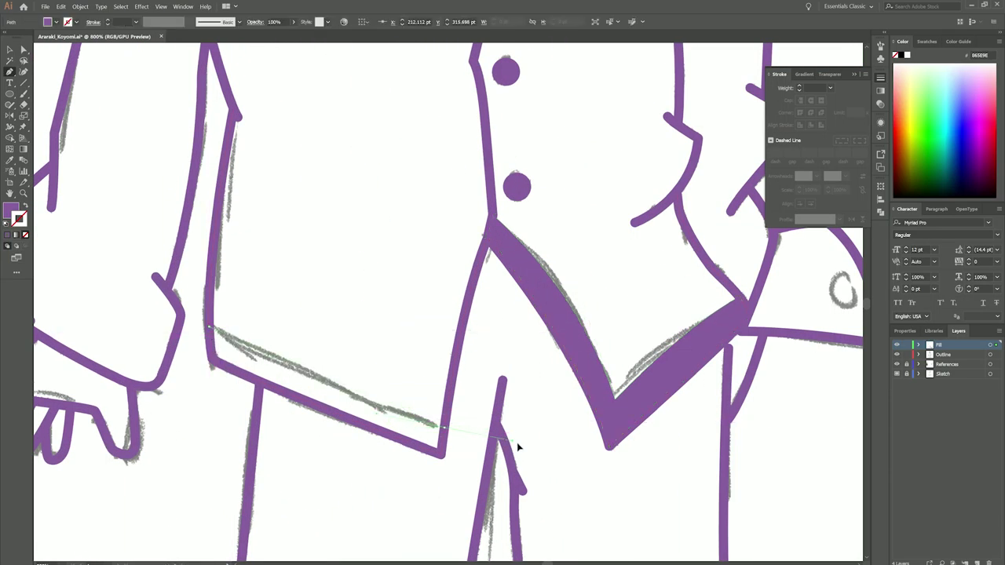
{"action": "scroll", "coordinate": [504, 437], "scroll_direction": "up", "scroll_amount": 3}
{"action": "left_click", "coordinate": [441, 489]}
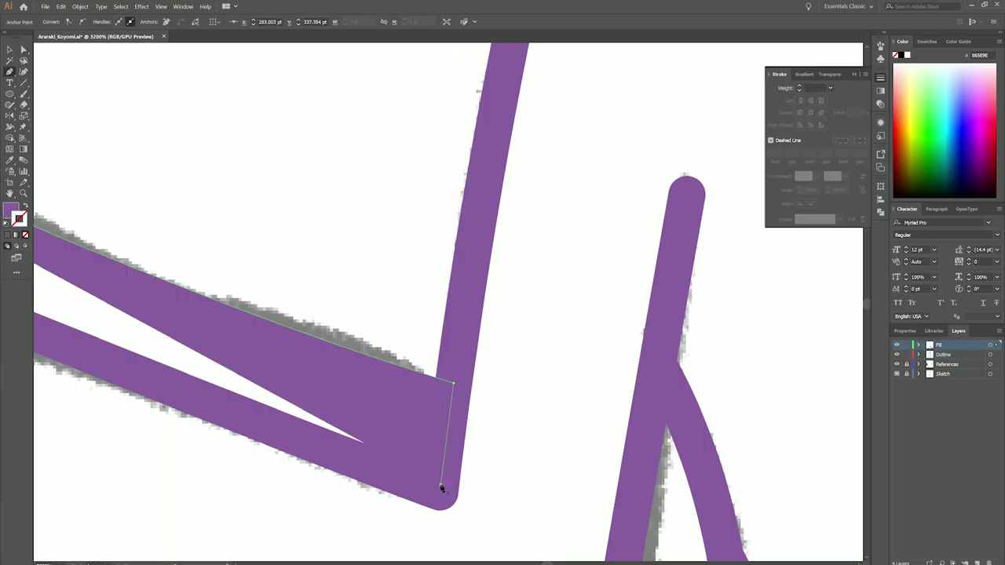
{"action": "scroll", "coordinate": [441, 488], "scroll_direction": "down", "scroll_amount": 2}
{"action": "scroll", "coordinate": [196, 304], "scroll_direction": "up", "scroll_amount": 1}
Step: Trace the hatched toe and sole area of the left shoe as a closed solid purple shape
{"action": "scroll", "coordinate": [308, 348], "scroll_direction": "down", "scroll_amount": 5}
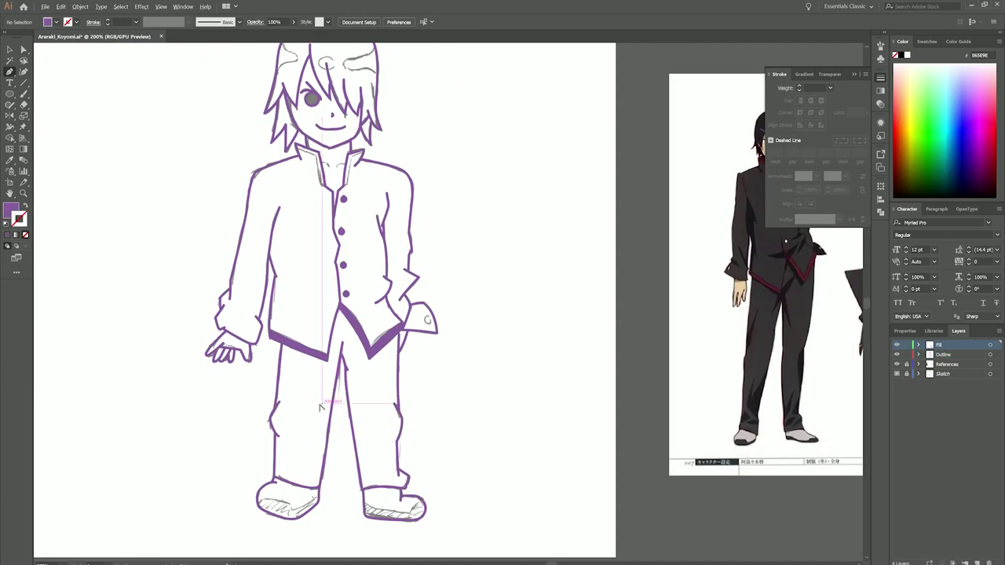
{"action": "scroll", "coordinate": [265, 415], "scroll_direction": "down", "scroll_amount": 3}
{"action": "scroll", "coordinate": [287, 360], "scroll_direction": "up", "scroll_amount": 8}
{"action": "left_click", "coordinate": [507, 395]}
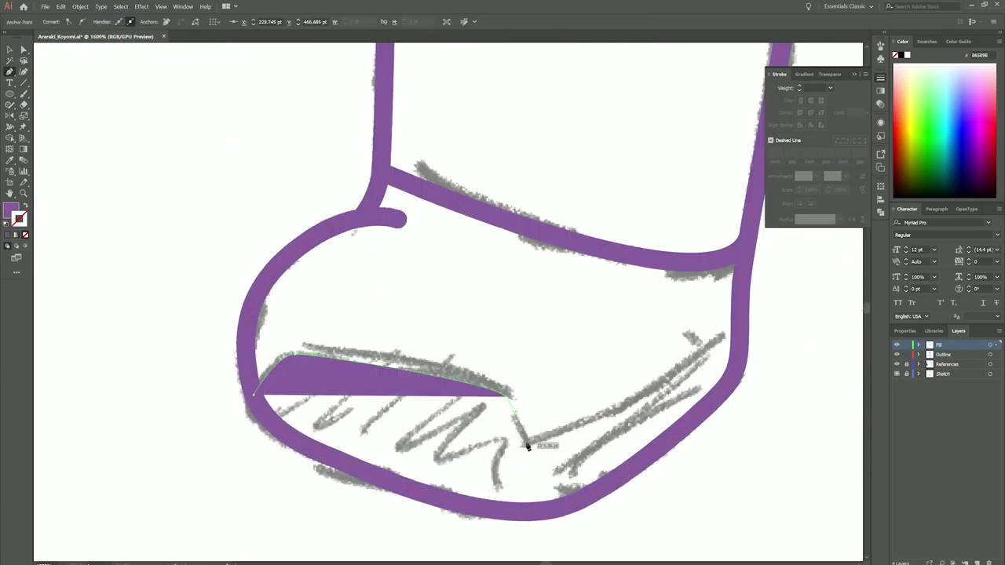
{"action": "left_click", "coordinate": [521, 443]}
{"action": "scroll", "coordinate": [550, 393], "scroll_direction": "right", "scroll_amount": 3}
{"action": "left_click", "coordinate": [629, 335]}
{"action": "left_click", "coordinate": [618, 391]}
{"action": "left_click", "coordinate": [457, 519]}
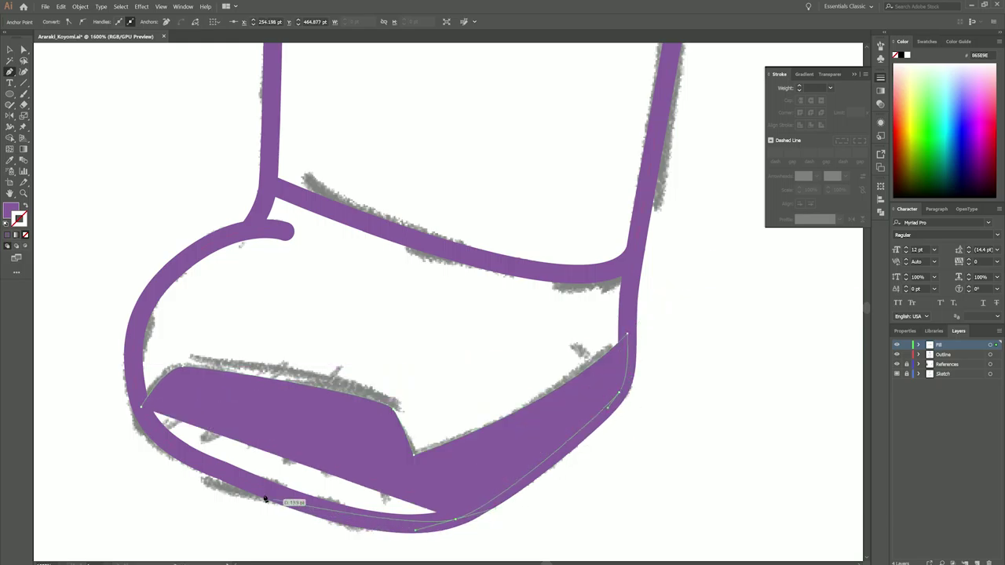
{"action": "left_click", "coordinate": [246, 481]}
{"action": "left_click", "coordinate": [144, 407]}
Step: Trace the hatched sole and toe area of the right shoe as a closed solid purple shape
{"action": "scroll", "coordinate": [247, 245], "scroll_direction": "up", "scroll_amount": 5}
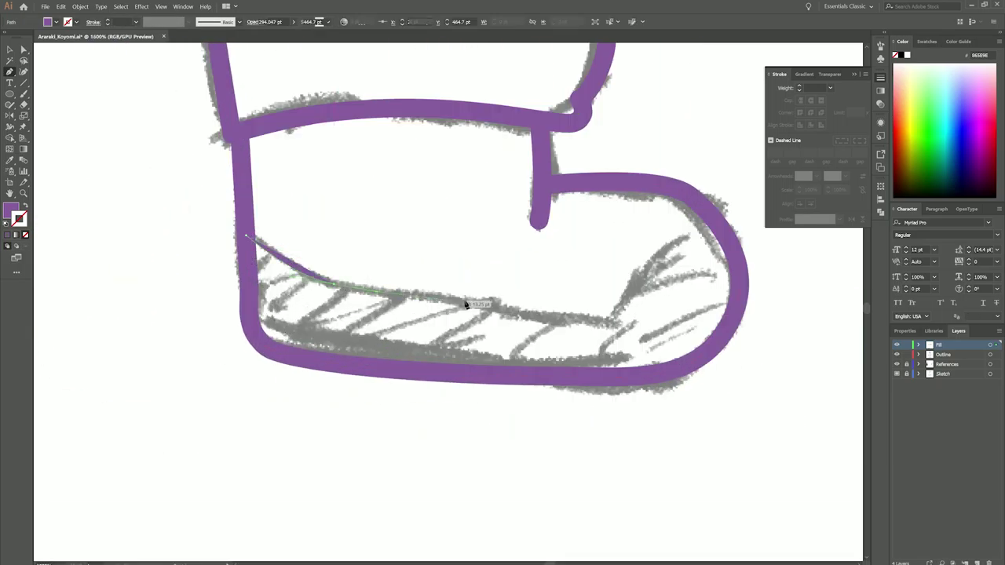
{"action": "left_click", "coordinate": [617, 321]}
{"action": "scroll", "coordinate": [617, 321], "scroll_direction": "down", "scroll_amount": 5}
{"action": "scroll", "coordinate": [707, 260], "scroll_direction": "up", "scroll_amount": 6}
{"action": "left_click_drag", "start_coordinate": [737, 208], "coordinate": [667, 250]}
{"action": "left_click", "coordinate": [463, 492]}
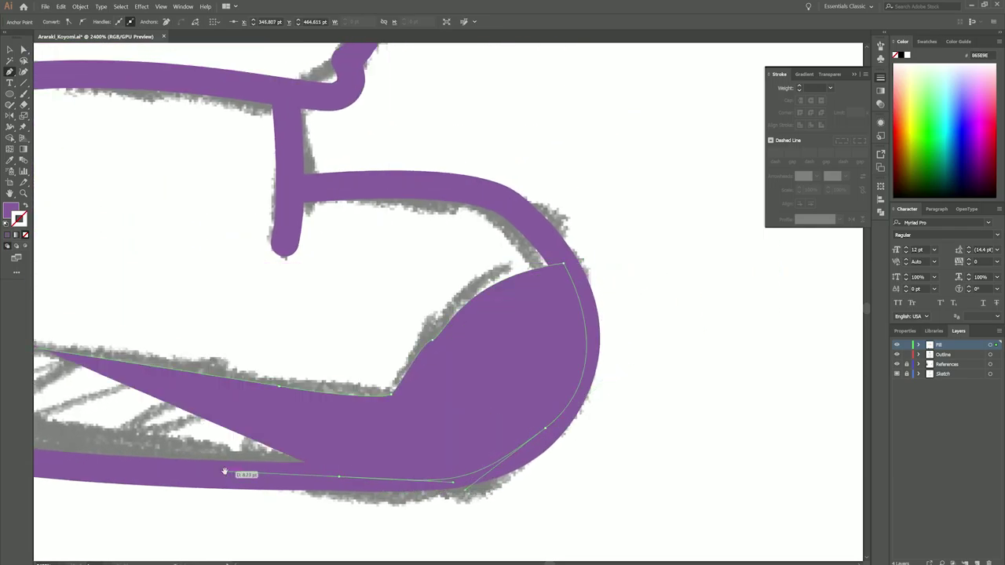
{"action": "scroll", "coordinate": [188, 416], "scroll_direction": "left", "scroll_amount": 4}
{"action": "left_click", "coordinate": [168, 230]}
{"action": "key", "text": "ctrl+shift+a"}
Step: Trace the left collar's edge band along the sketch as a closed shape and fill it with solid purple
{"action": "scroll", "coordinate": [390, 424], "scroll_direction": "down", "scroll_amount": 8}
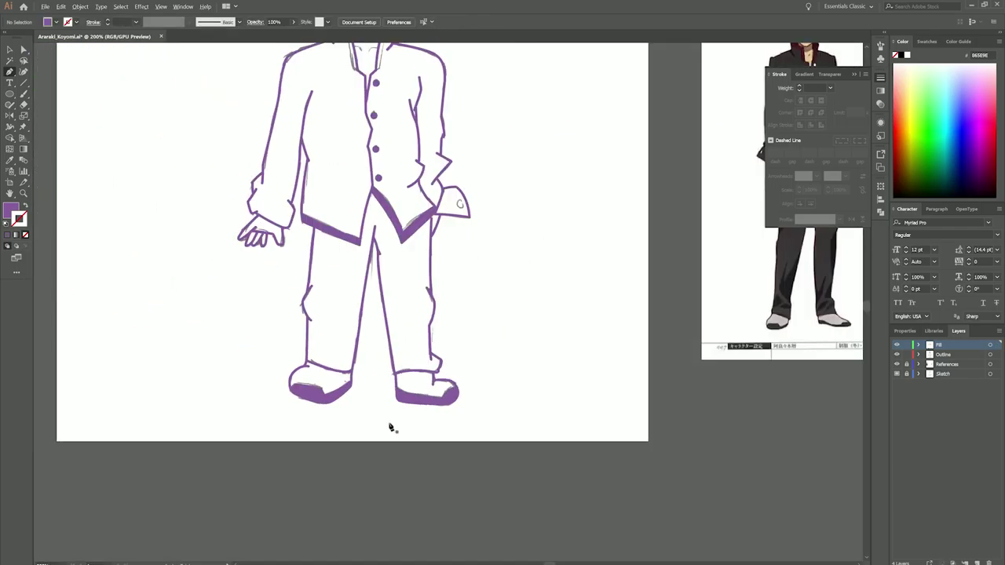
{"action": "scroll", "coordinate": [442, 366], "scroll_direction": "up", "scroll_amount": 5}
{"action": "scroll", "coordinate": [440, 314], "scroll_direction": "down", "scroll_amount": 3}
{"action": "scroll", "coordinate": [209, 205], "scroll_direction": "up", "scroll_amount": 4}
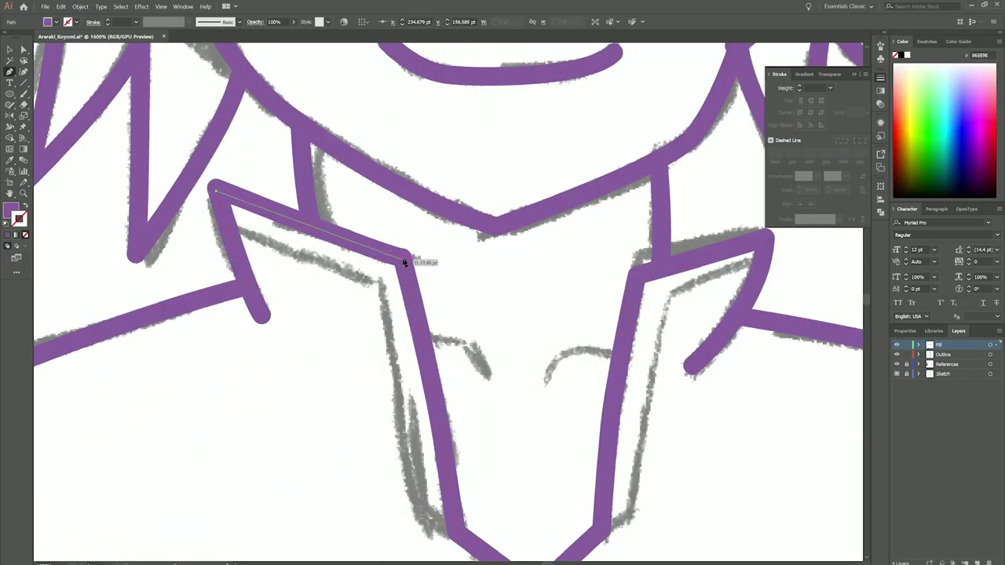
{"action": "scroll", "coordinate": [404, 261], "scroll_direction": "down", "scroll_amount": 3}
{"action": "left_click", "coordinate": [428, 384]}
{"action": "left_click", "coordinate": [387, 365]}
{"action": "key", "text": "shift+x"}
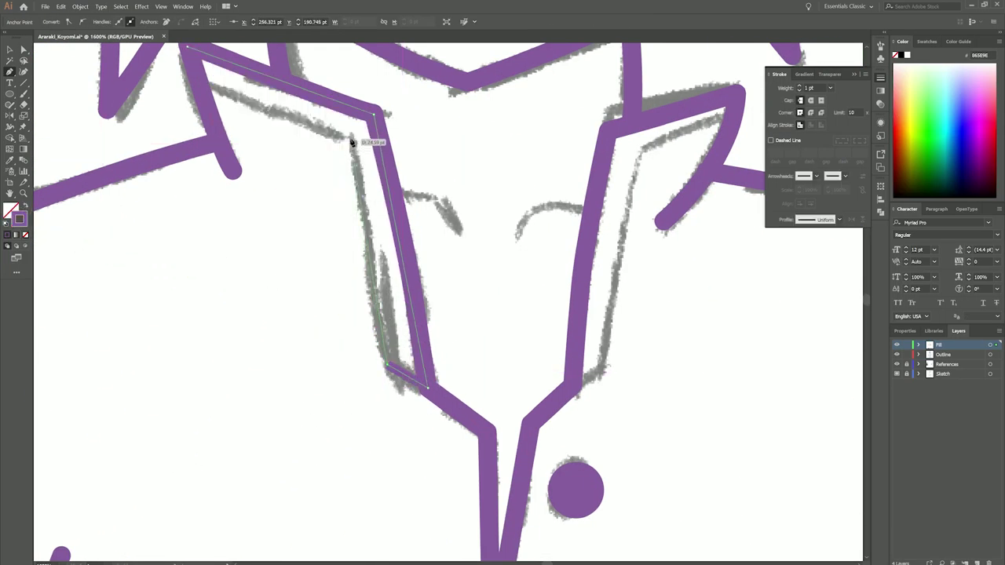
{"action": "scroll", "coordinate": [83, 183], "scroll_direction": "up", "scroll_amount": 2}
{"action": "scroll", "coordinate": [233, 282], "scroll_direction": "right", "scroll_amount": 4}
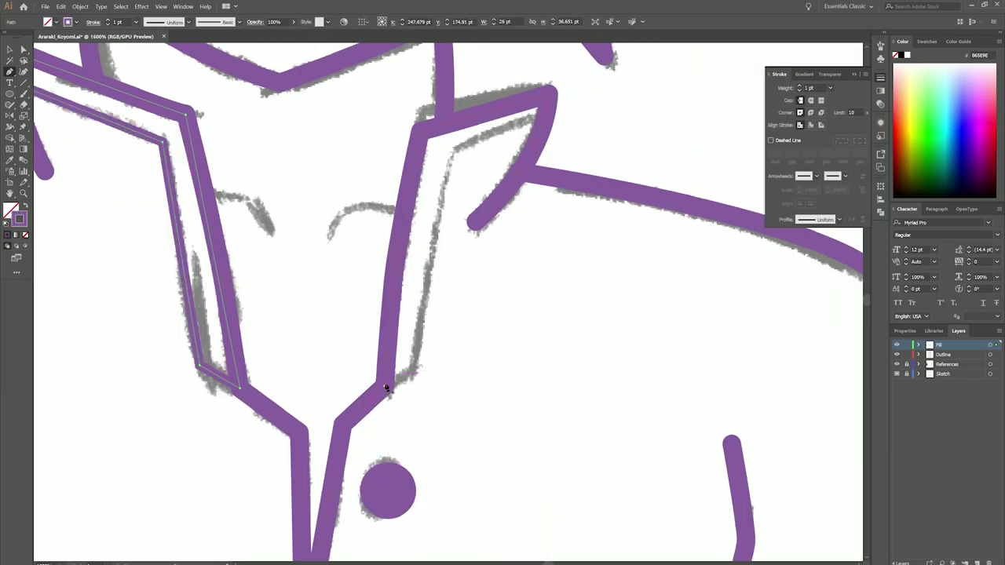
{"action": "scroll", "coordinate": [391, 393], "scroll_direction": "left", "scroll_amount": 4}
{"action": "scroll", "coordinate": [444, 392], "scroll_direction": "up", "scroll_amount": 3}
{"action": "scroll", "coordinate": [443, 393], "scroll_direction": "down", "scroll_amount": 2}
{"action": "key", "text": "shift+x"}
Step: Adjust the anchor points at the bottom of the left collar band so its corner lines up with the jacket outline
{"action": "scroll", "coordinate": [444, 393], "scroll_direction": "down", "scroll_amount": 3}
{"action": "key", "text": "a"}
{"action": "scroll", "coordinate": [294, 334], "scroll_direction": "up", "scroll_amount": 3}
{"action": "left_click", "coordinate": [294, 334]}
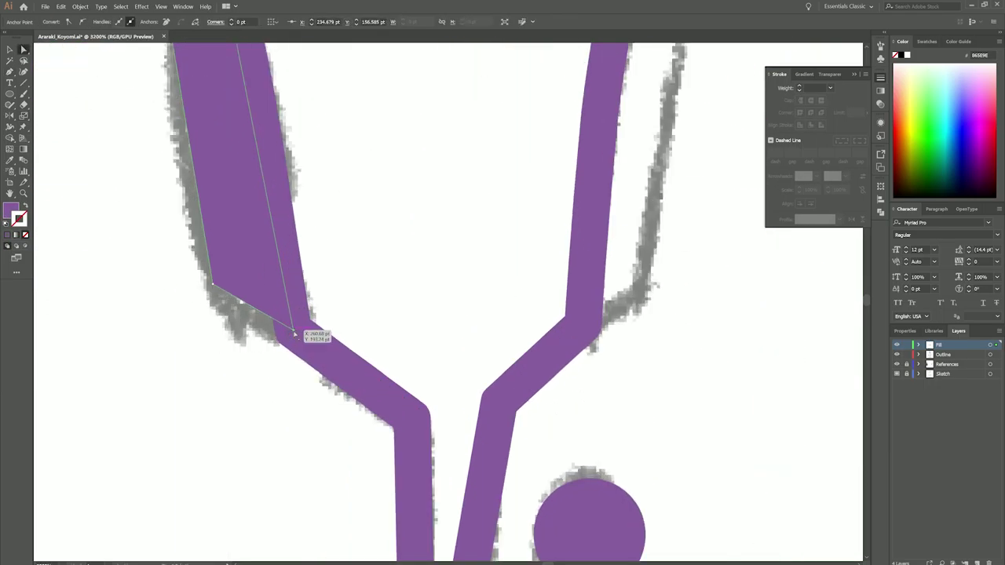
{"action": "left_click_drag", "start_coordinate": [282, 348], "coordinate": [281, 346]}
{"action": "scroll", "coordinate": [281, 347], "scroll_direction": "up", "scroll_amount": 2}
{"action": "scroll", "coordinate": [281, 346], "scroll_direction": "down", "scroll_amount": 1}
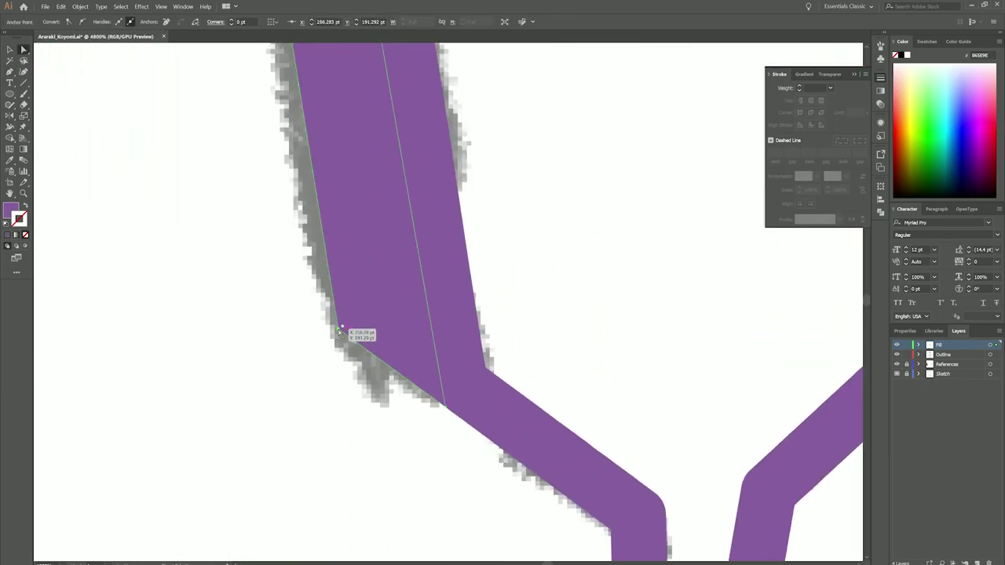
{"action": "key", "text": "ctrl+shift+a"}
Step: Trace the right collar's edge band as a closed solid purple shape
{"action": "scroll", "coordinate": [339, 333], "scroll_direction": "down", "scroll_amount": 3}
{"action": "key", "text": "p"}
{"action": "scroll", "coordinate": [373, 407], "scroll_direction": "up", "scroll_amount": 3}
{"action": "scroll", "coordinate": [457, 326], "scroll_direction": "down", "scroll_amount": 3}
{"action": "left_click", "coordinate": [523, 322]}
{"action": "scroll", "coordinate": [397, 332], "scroll_direction": "up", "scroll_amount": 2}
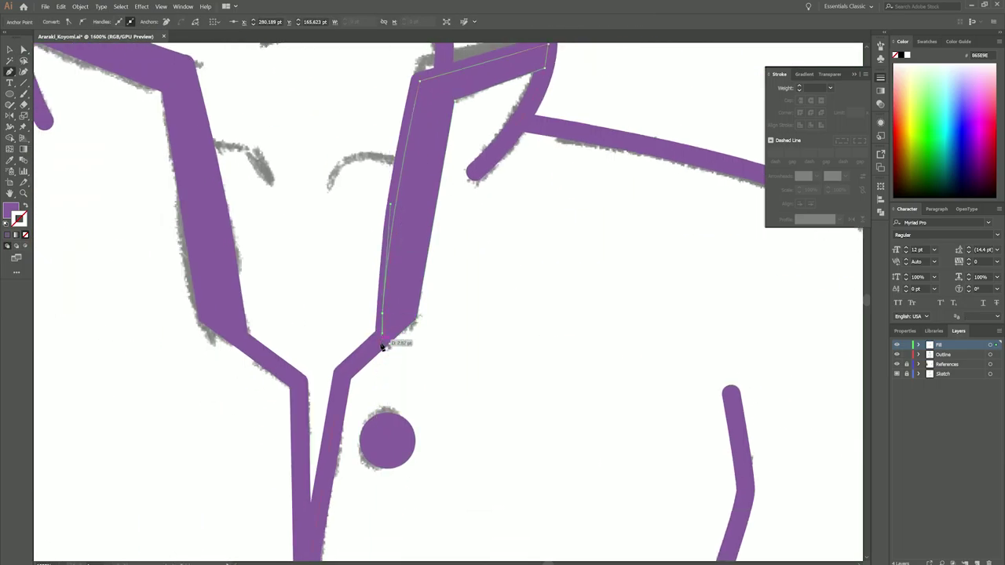
Step: Copy the lowest jacket button onto the button sketched on the right cuff
{"action": "scroll", "coordinate": [403, 393], "scroll_direction": "down", "scroll_amount": 5}
{"action": "scroll", "coordinate": [63, 226], "scroll_direction": "up", "scroll_amount": 4}
{"action": "left_click", "coordinate": [63, 227], "text": "ctrl"}
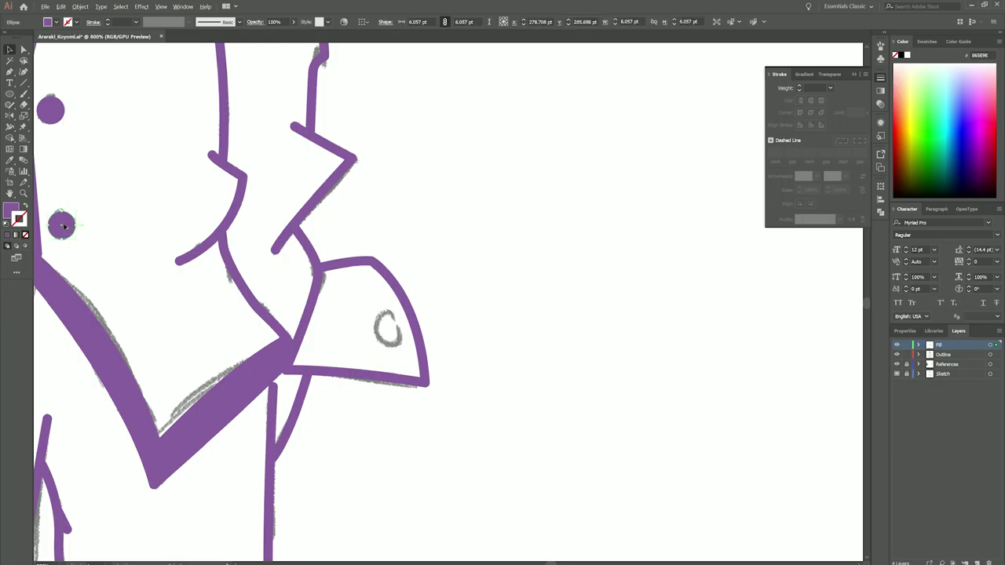
{"action": "scroll", "coordinate": [395, 334], "scroll_direction": "down", "scroll_amount": 5}
{"action": "scroll", "coordinate": [404, 354], "scroll_direction": "up", "scroll_amount": 5}
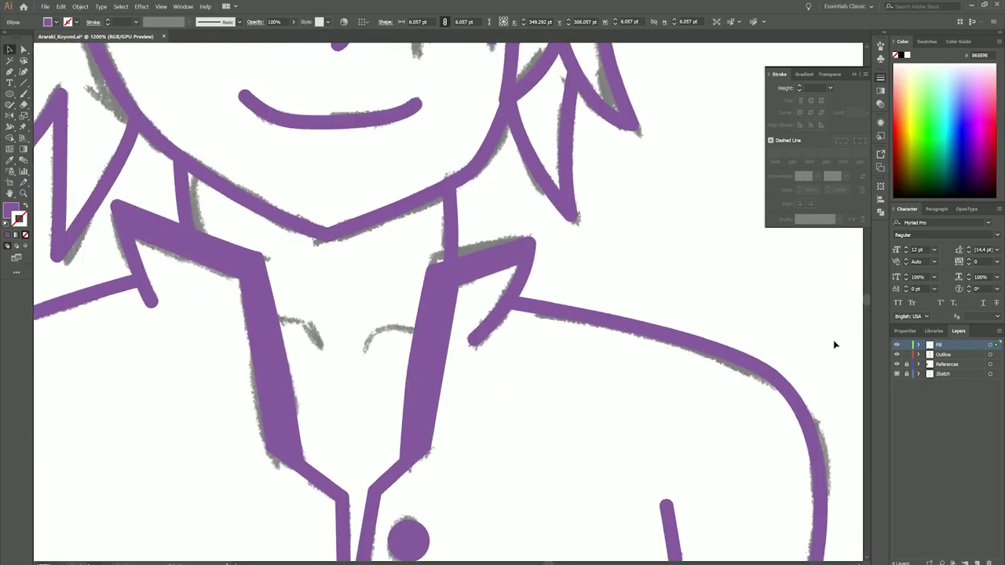
Step: Trace the two collarbone lines inside the open collar as 2 pt strokes and move the left one to the Outline layer
{"action": "left_click", "coordinate": [404, 353], "text": "ctrl"}
{"action": "left_click", "coordinate": [382, 334]}
{"action": "left_click", "coordinate": [310, 336], "text": "ctrl"}
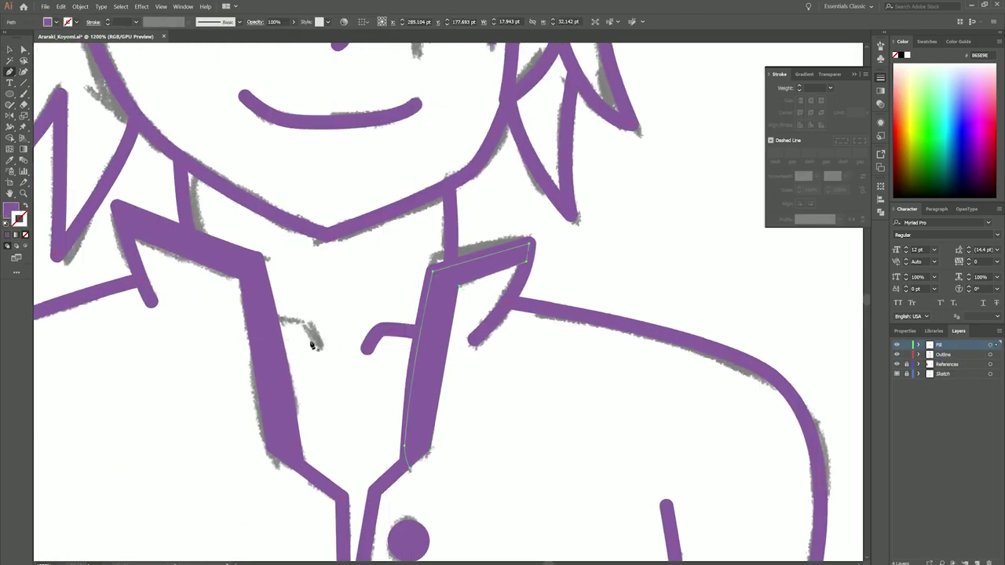
{"action": "key", "text": "i"}
{"action": "left_click", "coordinate": [365, 339]}
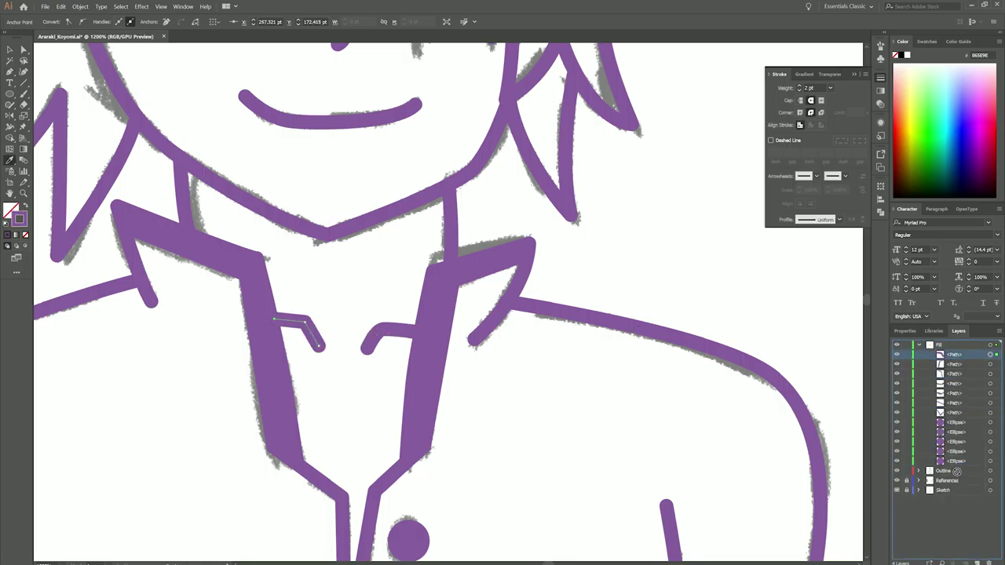
{"action": "left_click", "coordinate": [919, 344]}
{"action": "key", "text": "v"}
{"action": "key", "text": "ctrl+shift+a"}
Step: Trace the left hair highlight as a closed shape against the head outline on the Fill layer and fill it purple
{"action": "scroll", "coordinate": [448, 314], "scroll_direction": "down", "scroll_amount": 6}
{"action": "scroll", "coordinate": [247, 282], "scroll_direction": "up", "scroll_amount": 6}
{"action": "scroll", "coordinate": [247, 282], "scroll_direction": "up", "scroll_amount": 2}
{"action": "key", "text": "p"}
{"action": "left_click", "coordinate": [275, 220]}
{"action": "left_click", "coordinate": [286, 292]}
{"action": "key", "text": "ctrl+z"}
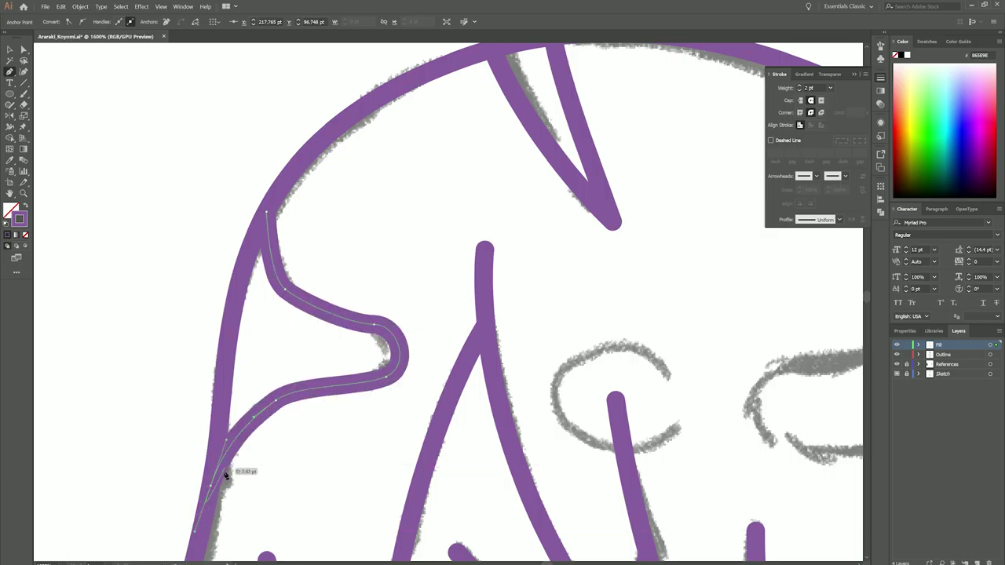
{"action": "key", "text": "ctrl+shift+a"}
Step: Draw the middle hair highlight as a solid purple ellipse about 13.5 by 10.3 pt
{"action": "scroll", "coordinate": [241, 311], "scroll_direction": "down", "scroll_amount": 2}
{"action": "scroll", "coordinate": [240, 312], "scroll_direction": "right", "scroll_amount": 6}
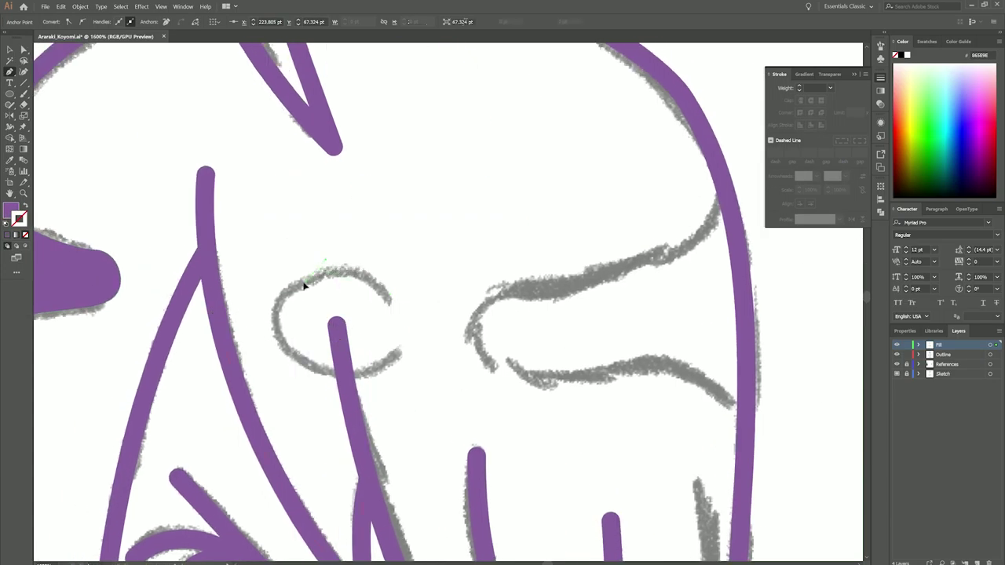
{"action": "key", "text": "l"}
{"action": "left_click_drag", "start_coordinate": [276, 275], "coordinate": [405, 369]}
{"action": "scroll", "coordinate": [343, 321], "scroll_direction": "down", "scroll_amount": 2}
{"action": "scroll", "coordinate": [343, 321], "scroll_direction": "right", "scroll_amount": 2}
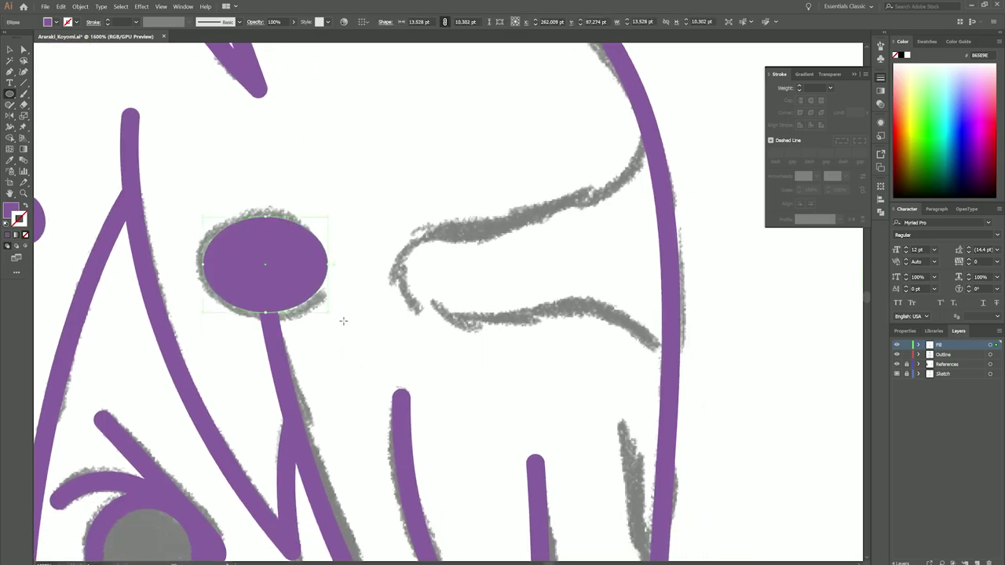
Step: Trace the right hair highlight as a closed solid purple shape running up to the head outline
{"action": "key", "text": "ctrl+equal"}
{"action": "key", "text": "p"}
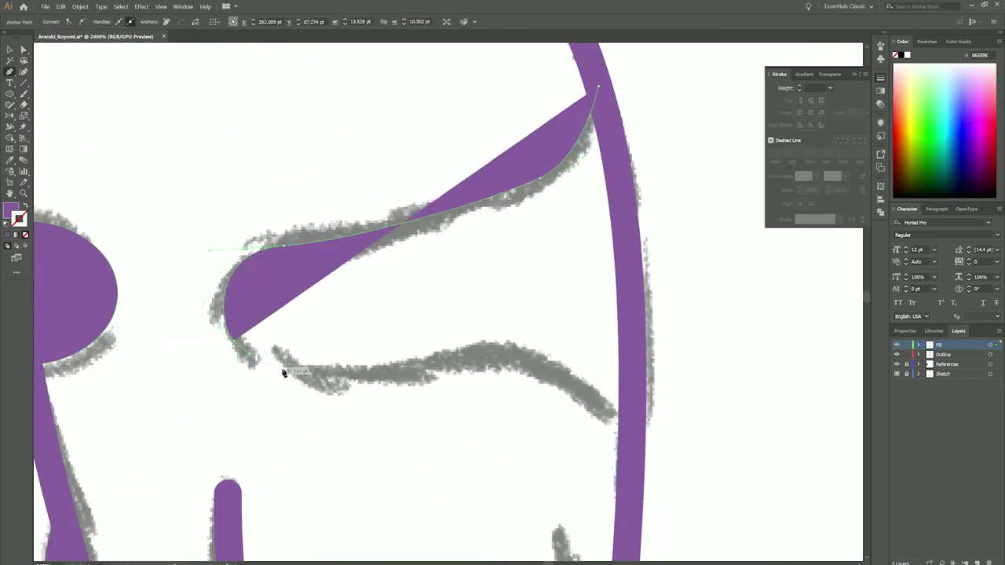
{"action": "left_click_drag", "start_coordinate": [280, 370], "coordinate": [578, 382]}
{"action": "left_click_drag", "start_coordinate": [624, 452], "coordinate": [644, 516]}
{"action": "scroll", "coordinate": [625, 451], "scroll_direction": "up", "scroll_amount": 1}
{"action": "scroll", "coordinate": [625, 452], "scroll_direction": "up", "scroll_amount": 1}
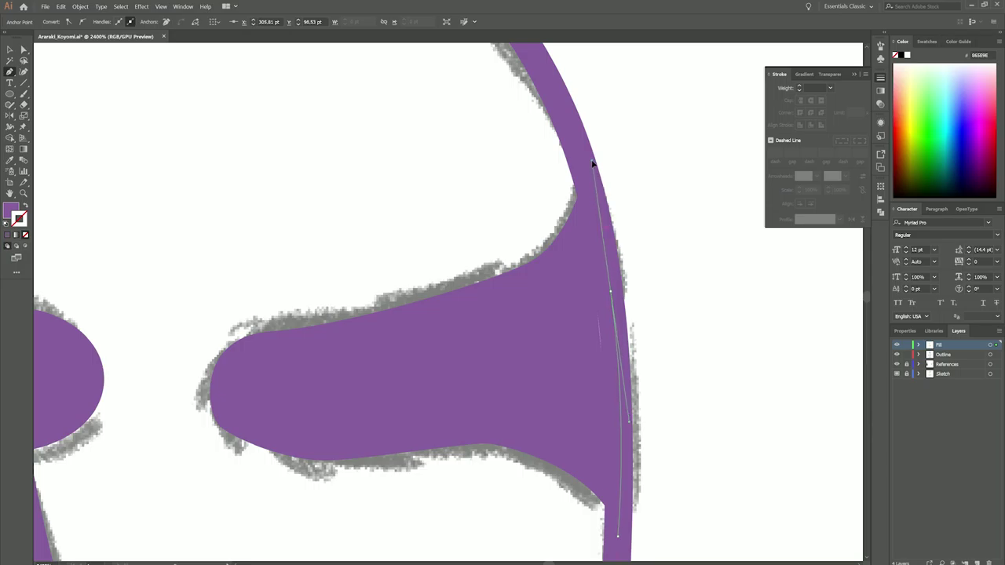
{"action": "left_click", "coordinate": [594, 161]}
Step: Refine the anchor points at the right highlight's rounded end and lower corner, and hide the Sketch layer
{"action": "scroll", "coordinate": [664, 271], "scroll_direction": "down", "scroll_amount": 2}
{"action": "scroll", "coordinate": [663, 271], "scroll_direction": "left", "scroll_amount": 4}
{"action": "left_click_drag", "start_coordinate": [431, 294], "coordinate": [434, 297]}
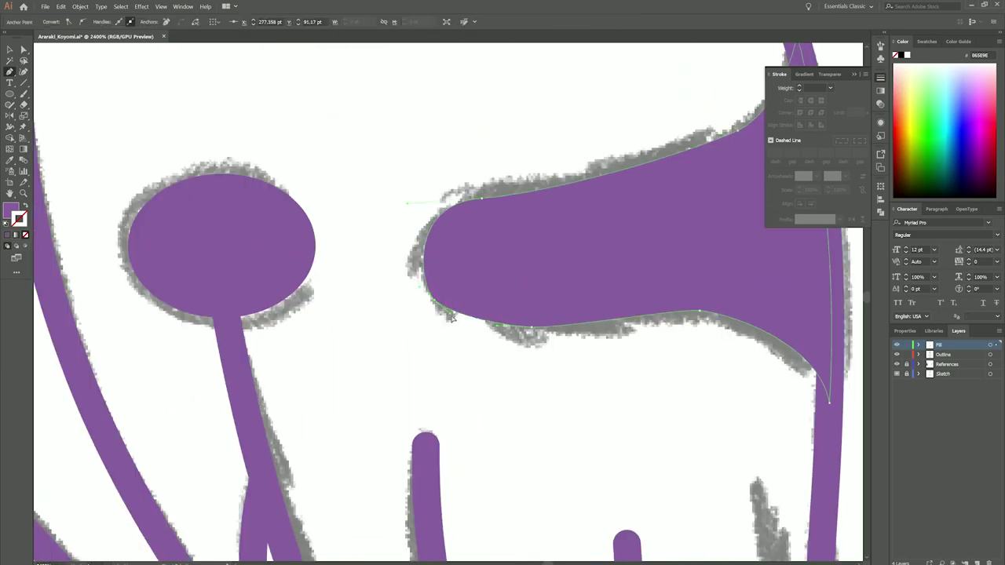
{"action": "scroll", "coordinate": [549, 298], "scroll_direction": "up", "scroll_amount": 2}
{"action": "scroll", "coordinate": [667, 353], "scroll_direction": "down", "scroll_amount": 3}
{"action": "scroll", "coordinate": [667, 353], "scroll_direction": "right", "scroll_amount": 2}
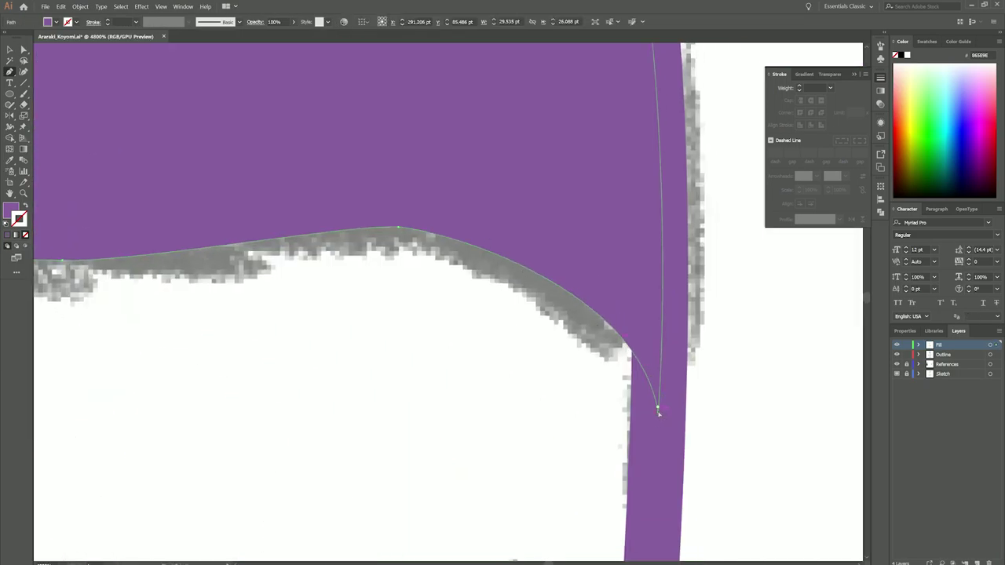
{"action": "left_click", "coordinate": [657, 410]}
{"action": "scroll", "coordinate": [676, 412], "scroll_direction": "down", "scroll_amount": 2}
{"action": "scroll", "coordinate": [364, 320], "scroll_direction": "down", "scroll_amount": 8}
{"action": "key", "text": "ctrl+shift+a"}
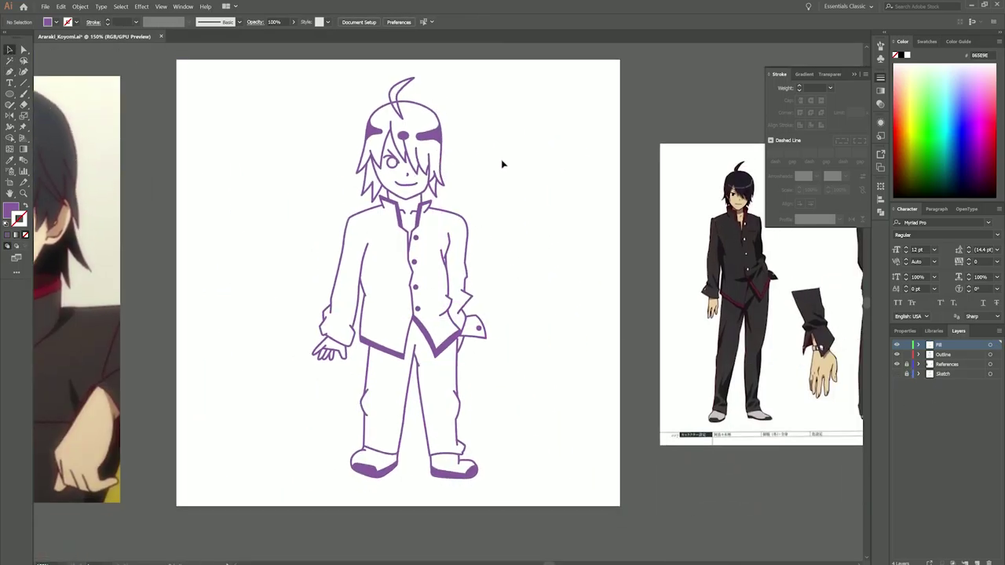
Step: Shift one anchor point of the figure's outline slightly to clean up the line work
{"action": "scroll", "coordinate": [442, 174], "scroll_direction": "up", "scroll_amount": 6}
{"action": "key", "text": "a"}
{"action": "left_click", "coordinate": [376, 358]}
{"action": "left_click_drag", "start_coordinate": [377, 359], "coordinate": [355, 361]}
{"action": "scroll", "coordinate": [355, 362], "scroll_direction": "down", "scroll_amount": 6}
{"action": "key", "text": "ctrl+shift+a"}
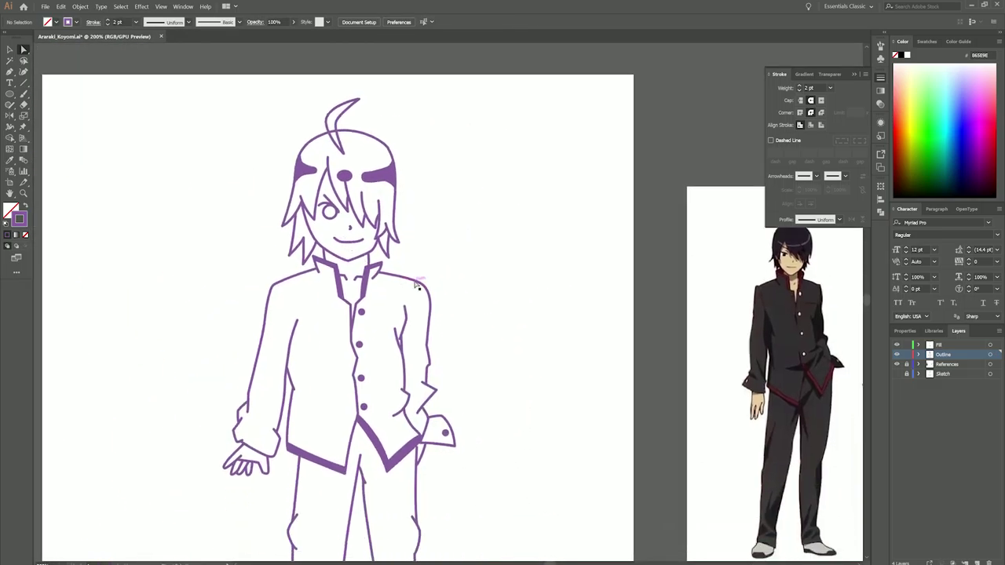
Step: Adjust the upper end of the face outline where it meets the hair strand beside the visible eye
{"action": "scroll", "coordinate": [302, 198], "scroll_direction": "up", "scroll_amount": 6}
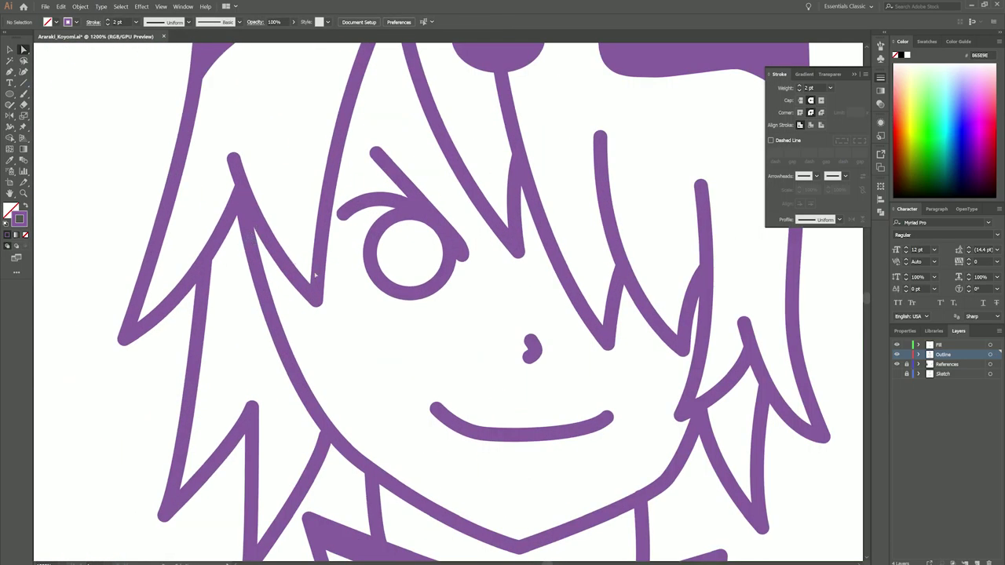
{"action": "left_click", "coordinate": [287, 244]}
{"action": "scroll", "coordinate": [313, 268], "scroll_direction": "down", "scroll_amount": 4}
{"action": "scroll", "coordinate": [325, 171], "scroll_direction": "up", "scroll_amount": 3}
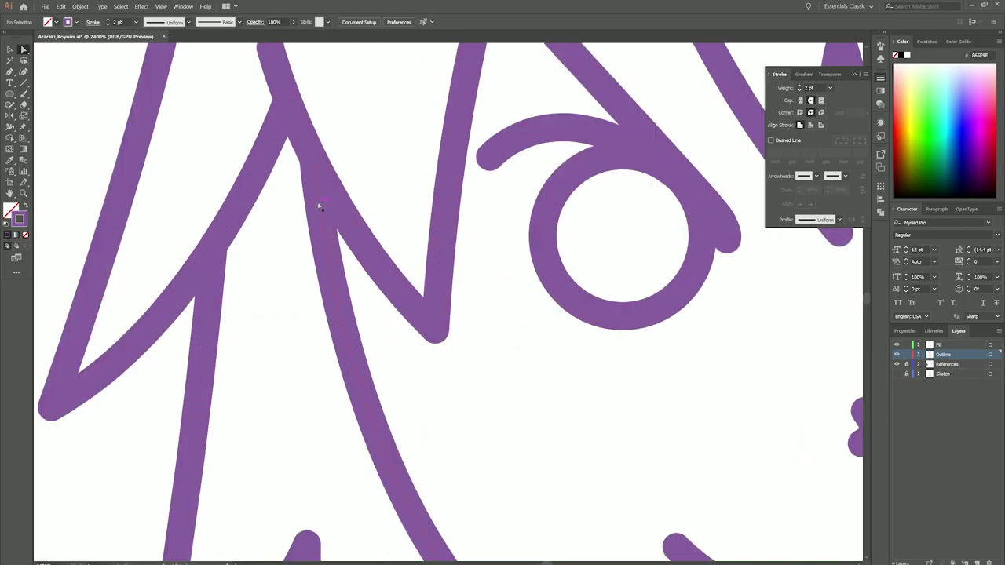
{"action": "scroll", "coordinate": [325, 170], "scroll_direction": "down", "scroll_amount": 3}
{"action": "scroll", "coordinate": [451, 312], "scroll_direction": "down", "scroll_amount": 2}
{"action": "scroll", "coordinate": [359, 207], "scroll_direction": "up", "scroll_amount": 6}
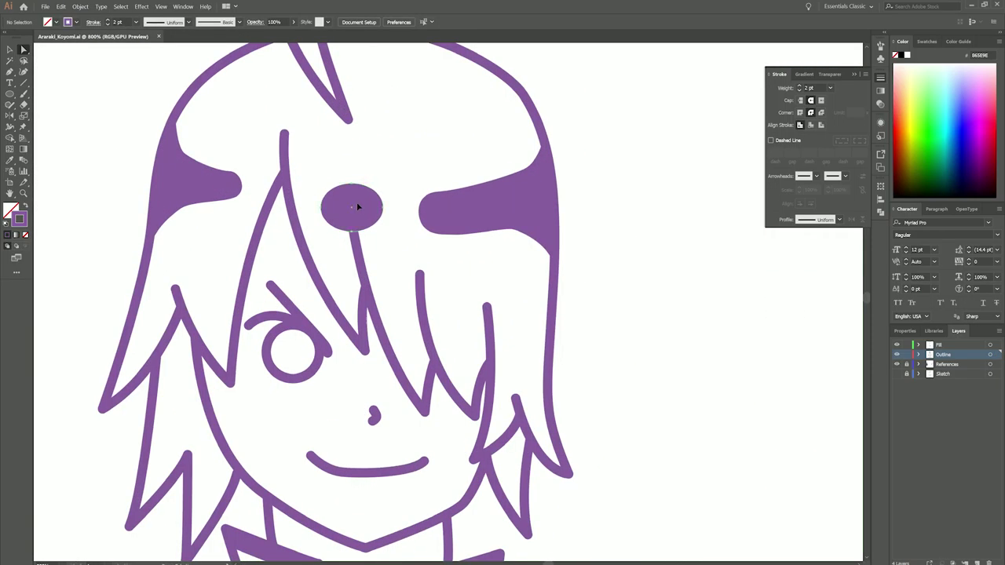
Step: Flatten the underside of the middle hair highlight by reshaping its lower anchor points, and scale the shape down slightly
{"action": "left_click", "coordinate": [413, 195]}
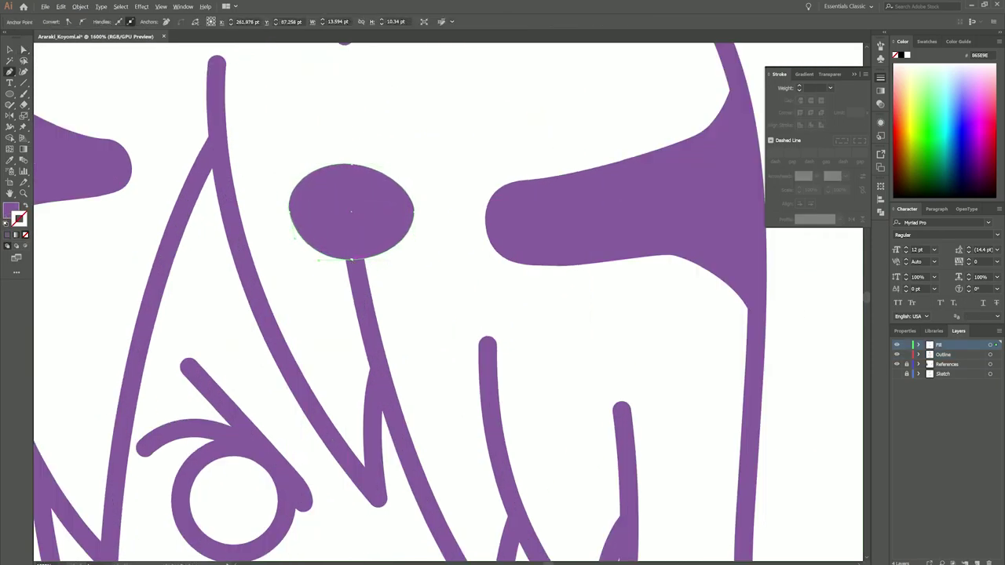
{"action": "key", "text": "ctrl+shift+a"}
{"action": "scroll", "coordinate": [416, 274], "scroll_direction": "up", "scroll_amount": 2}
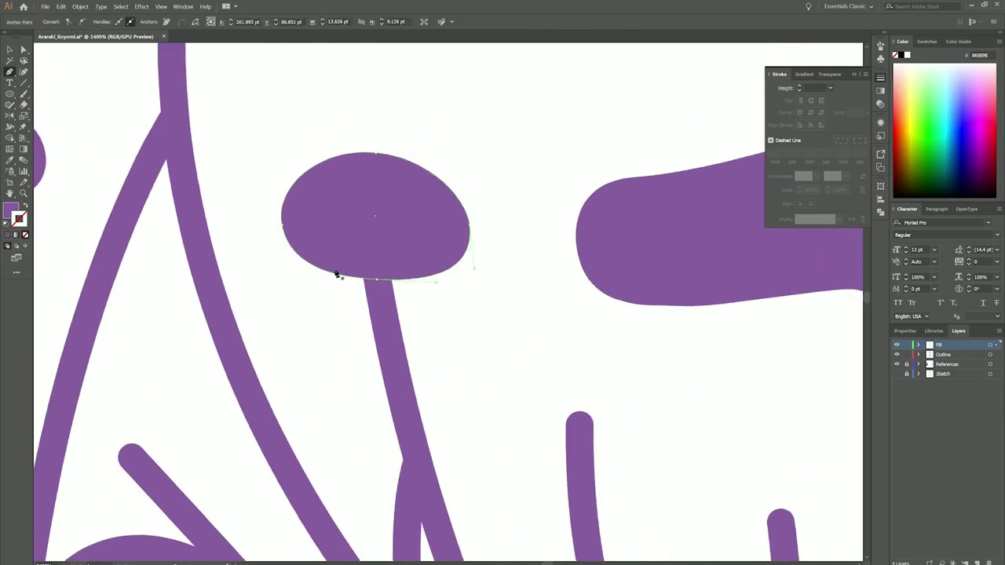
{"action": "scroll", "coordinate": [457, 294], "scroll_direction": "down", "scroll_amount": 4}
{"action": "scroll", "coordinate": [417, 167], "scroll_direction": "up", "scroll_amount": 4}
{"action": "key", "text": "v"}
{"action": "left_click", "coordinate": [417, 167]}
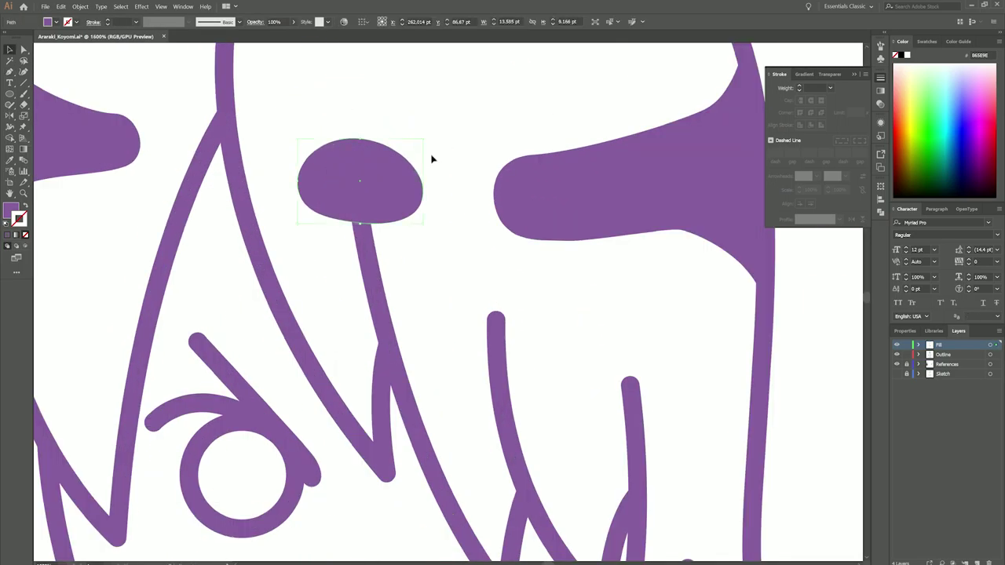
{"action": "left_click", "coordinate": [358, 193]}
{"action": "key", "text": "ctrl+shift+a"}
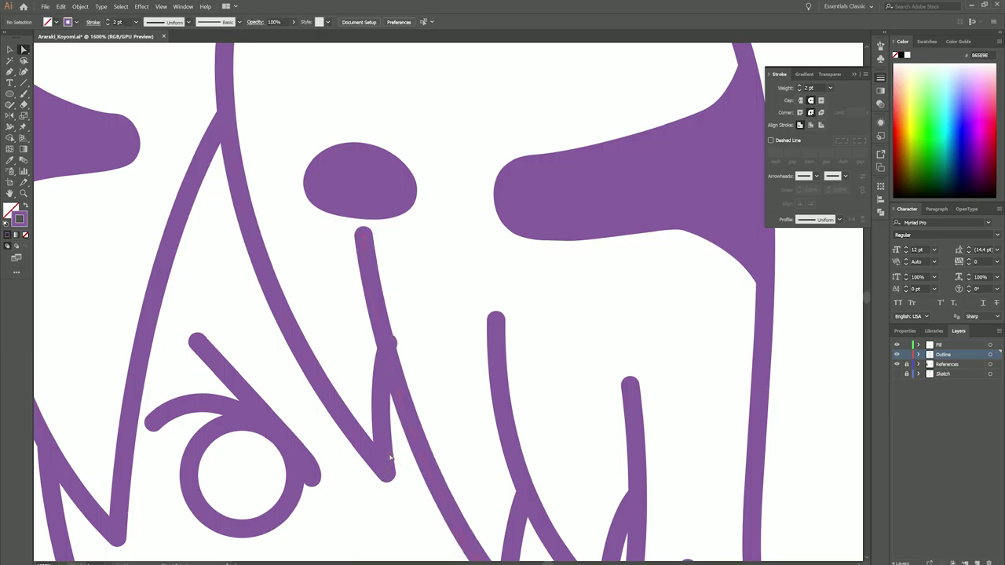
Step: Shorten the hair strand below the middle highlight by lowering its top end, and adjust its curve handle to keep the line smooth
{"action": "scroll", "coordinate": [453, 386], "scroll_direction": "down", "scroll_amount": 5}
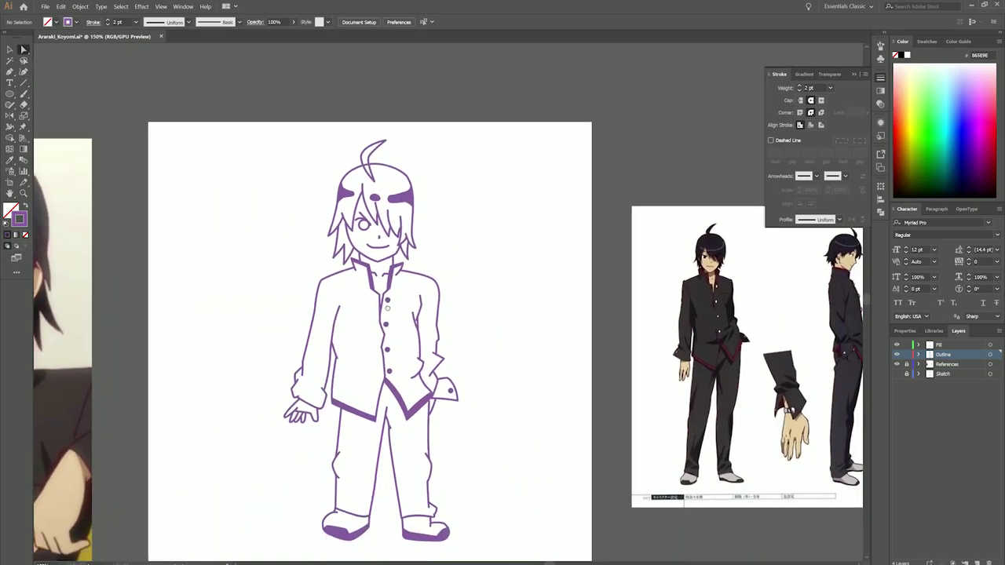
{"action": "scroll", "coordinate": [371, 241], "scroll_direction": "up", "scroll_amount": 9}
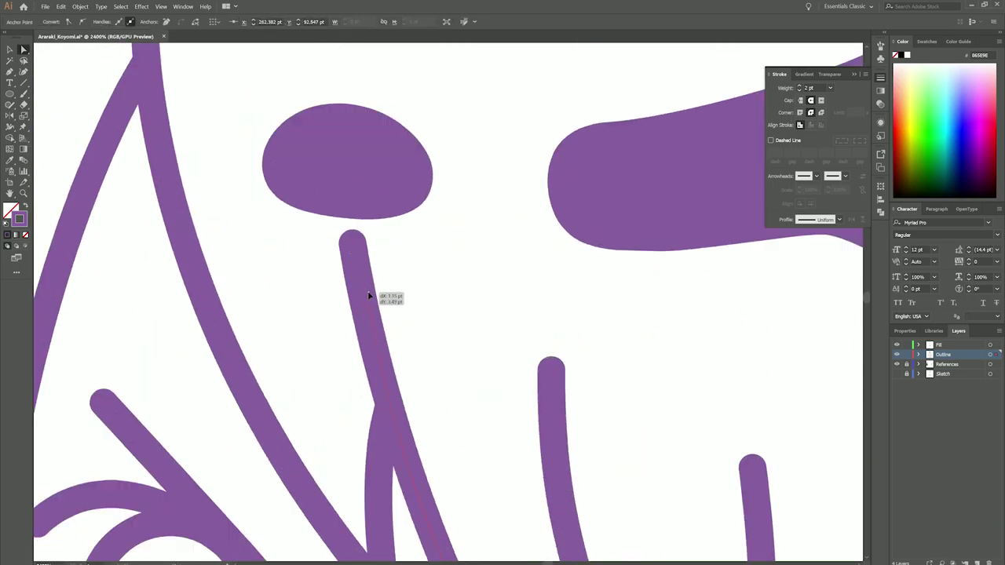
{"action": "scroll", "coordinate": [370, 294], "scroll_direction": "down", "scroll_amount": 1}
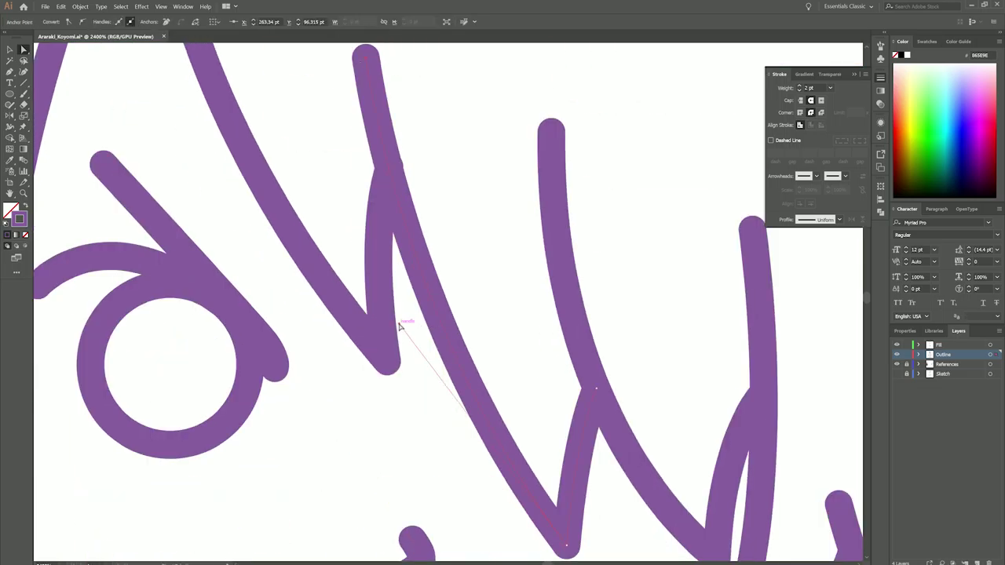
{"action": "scroll", "coordinate": [391, 319], "scroll_direction": "down", "scroll_amount": 5}
{"action": "scroll", "coordinate": [463, 278], "scroll_direction": "up", "scroll_amount": 6}
Step: Round out the lower edge of the middle hair highlight by lowering its bottom anchor point and tilting its handles
{"action": "left_click", "coordinate": [389, 249]}
{"action": "key", "text": "p"}
{"action": "left_click_drag", "start_coordinate": [386, 305], "coordinate": [387, 314]}
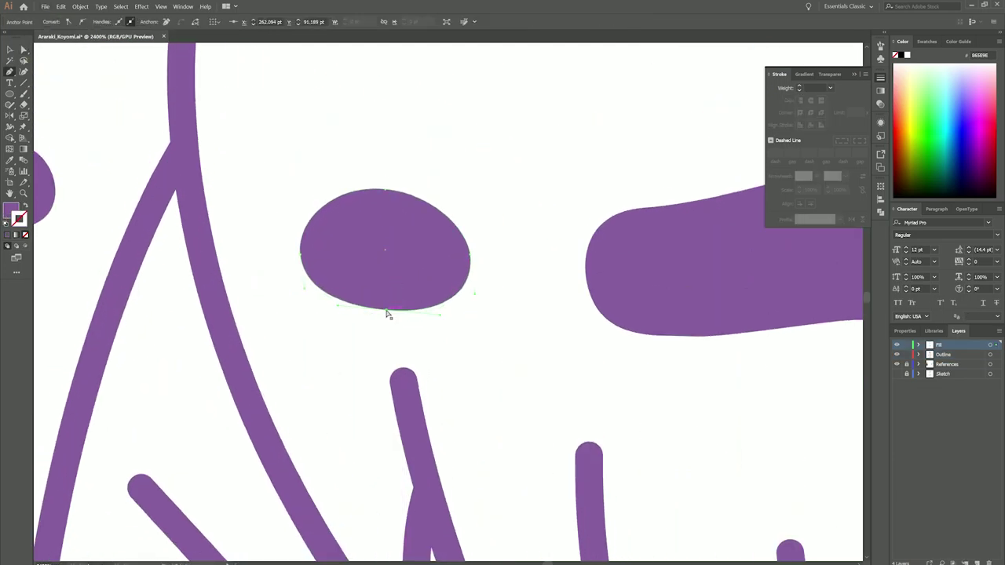
{"action": "scroll", "coordinate": [391, 199], "scroll_direction": "down", "scroll_amount": 3}
{"action": "scroll", "coordinate": [422, 234], "scroll_direction": "up", "scroll_amount": 3}
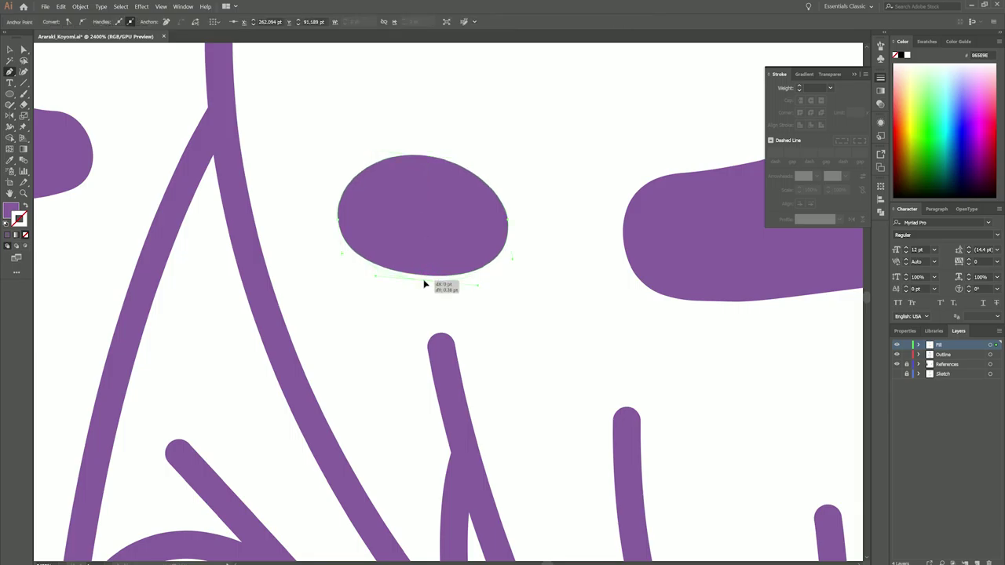
{"action": "scroll", "coordinate": [424, 283], "scroll_direction": "down", "scroll_amount": 10}
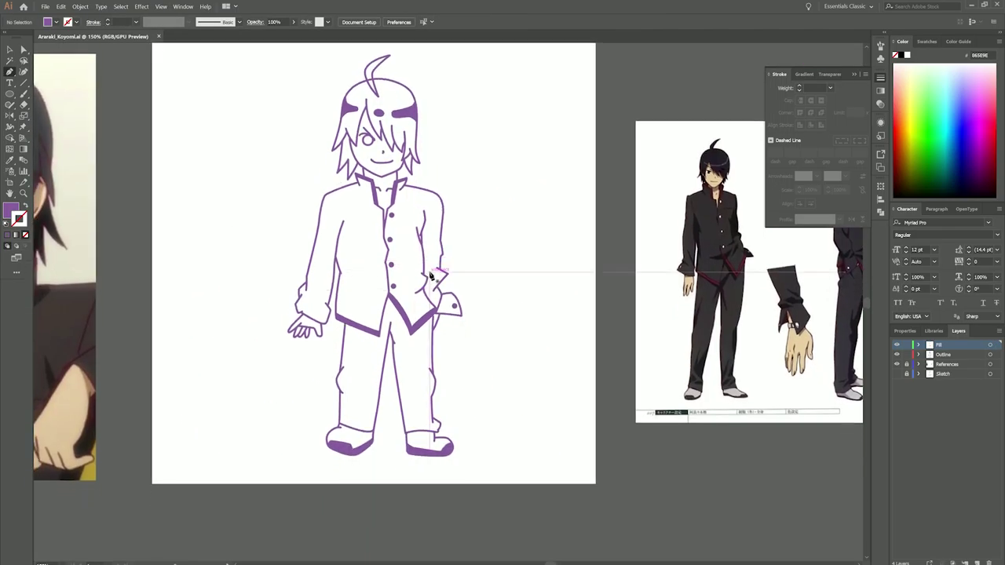
Step: Try to redraw the jacket's front edge beside the two lowest buttons with straight Pen tool segments down to the hem
{"action": "scroll", "coordinate": [425, 281], "scroll_direction": "up", "scroll_amount": 7}
{"action": "left_click", "coordinate": [350, 202]}
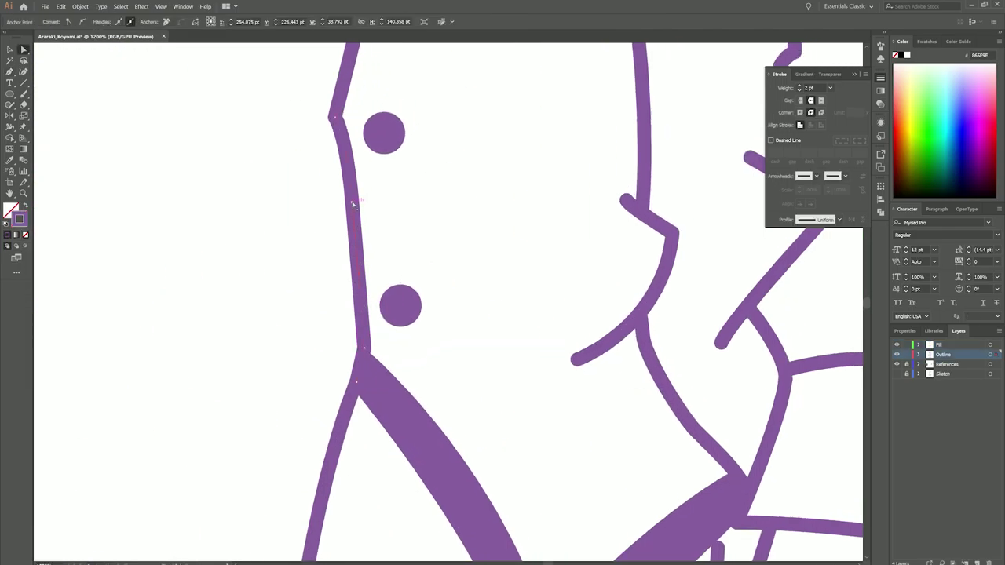
{"action": "scroll", "coordinate": [337, 218], "scroll_direction": "down", "scroll_amount": 6}
{"action": "left_click", "coordinate": [321, 258]}
{"action": "scroll", "coordinate": [326, 262], "scroll_direction": "down", "scroll_amount": 2}
{"action": "scroll", "coordinate": [370, 247], "scroll_direction": "up", "scroll_amount": 6}
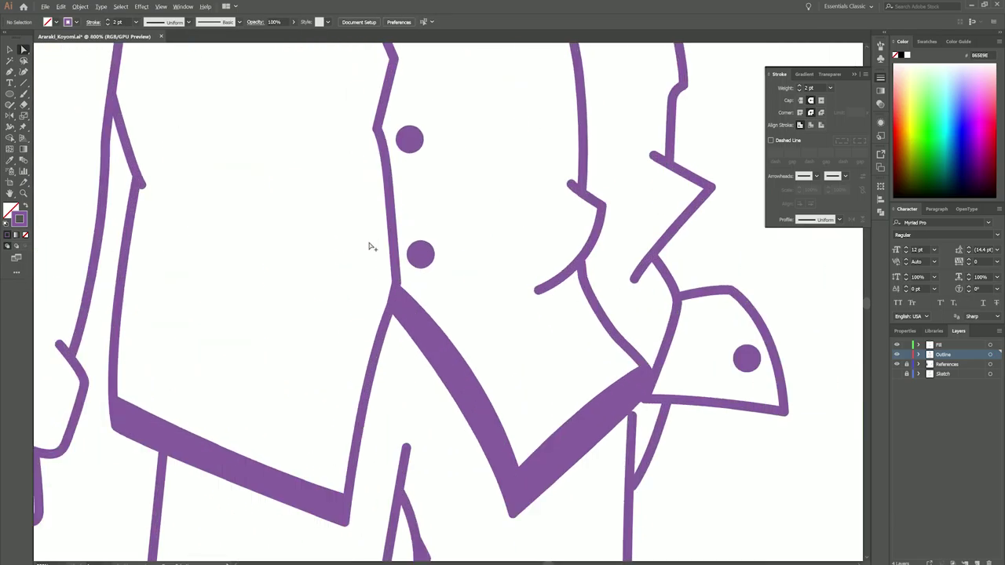
{"action": "left_click", "coordinate": [398, 428]}
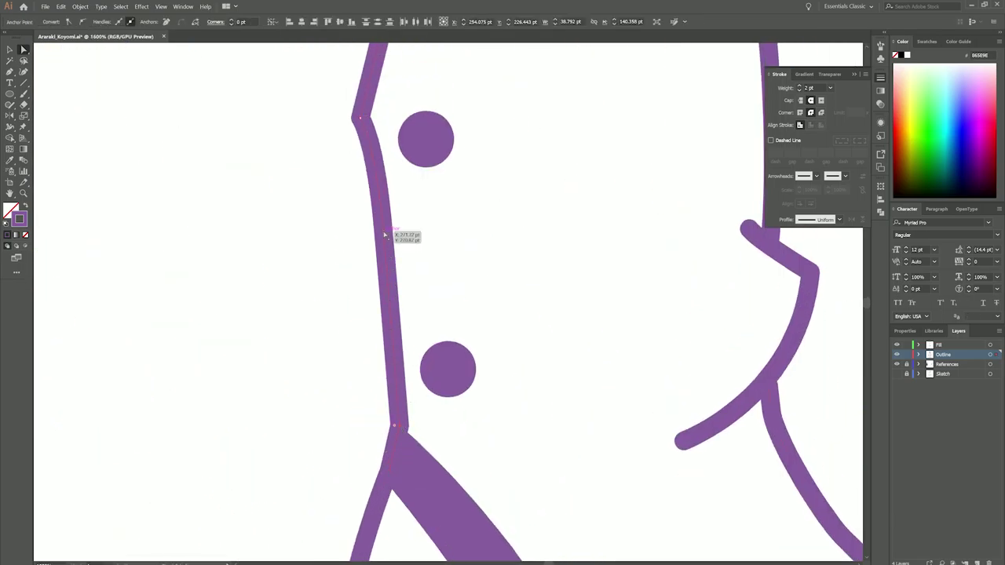
{"action": "key", "text": "Delete"}
{"action": "key", "text": "p"}
{"action": "left_click", "coordinate": [359, 118]}
{"action": "scroll", "coordinate": [358, 118], "scroll_direction": "down", "scroll_amount": 4}
{"action": "scroll", "coordinate": [217, 325], "scroll_direction": "up", "scroll_amount": 4}
{"action": "left_click", "coordinate": [221, 378]}
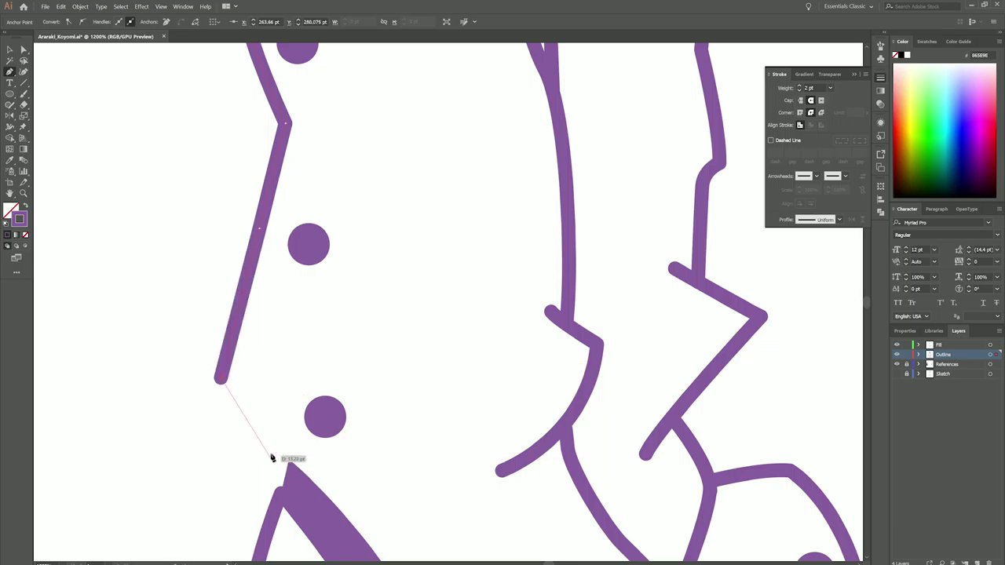
{"action": "left_click", "coordinate": [280, 479]}
{"action": "scroll", "coordinate": [322, 460], "scroll_direction": "down", "scroll_amount": 6}
{"action": "left_click", "coordinate": [437, 251], "text": "ctrl"}
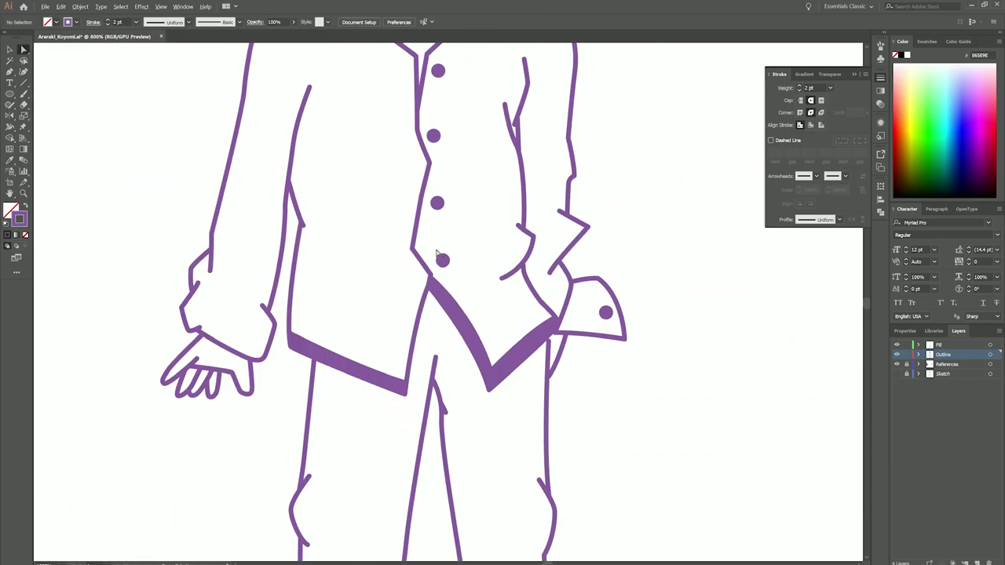
{"action": "scroll", "coordinate": [394, 346], "scroll_direction": "up", "scroll_amount": 6}
{"action": "scroll", "coordinate": [431, 314], "scroll_direction": "down", "scroll_amount": 6}
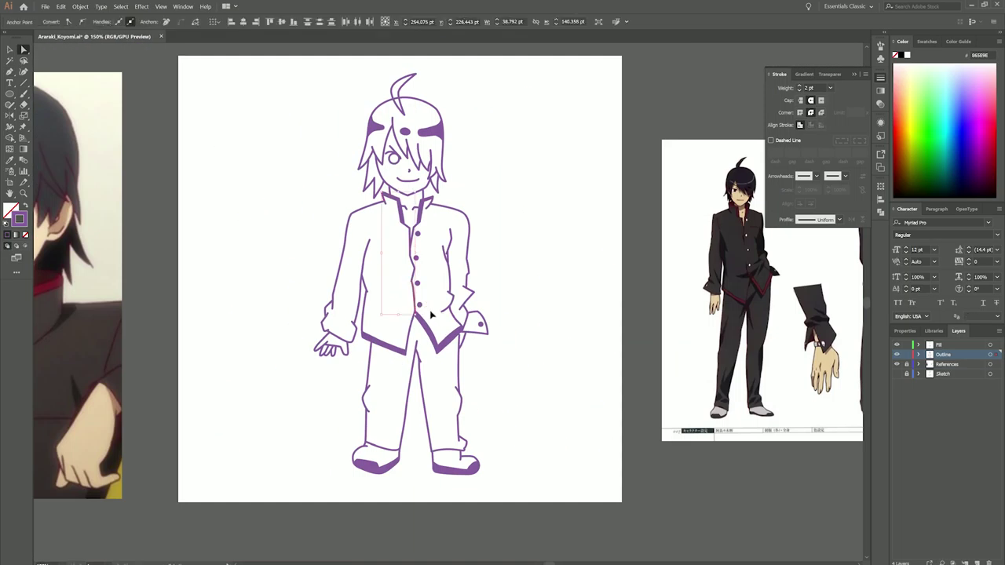
Step: Reposition the end point of the short trouser crease just below the crotch so it stands clear of the leg line
{"action": "scroll", "coordinate": [431, 314], "scroll_direction": "down", "scroll_amount": 1}
{"action": "scroll", "coordinate": [431, 314], "scroll_direction": "up", "scroll_amount": 6}
{"action": "left_click", "coordinate": [431, 219]}
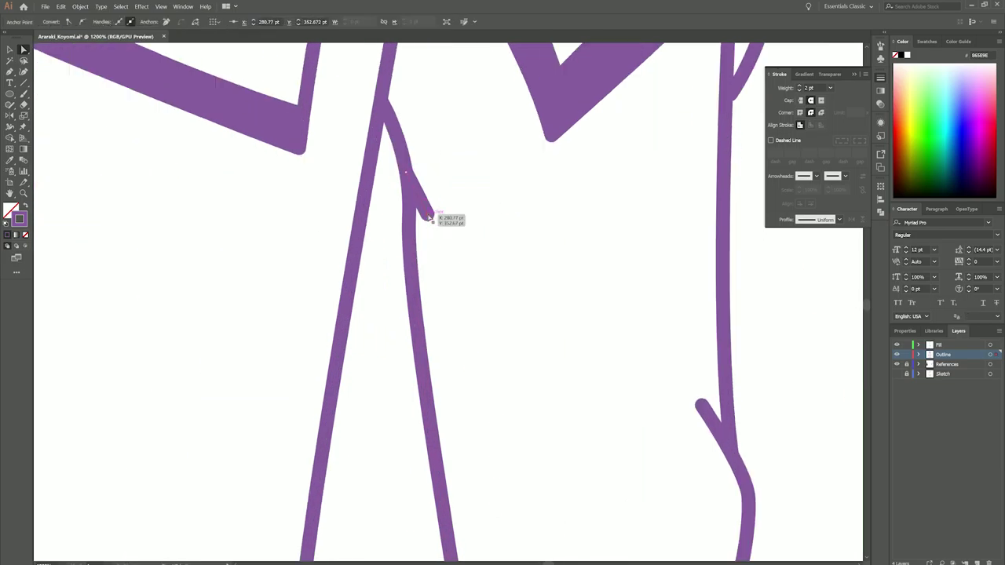
{"action": "scroll", "coordinate": [422, 208], "scroll_direction": "down", "scroll_amount": 6}
Step: Extend the upper end of the outer trouser line under the pocketed arm straight up into the jacket hem
{"action": "scroll", "coordinate": [410, 279], "scroll_direction": "up", "scroll_amount": 7}
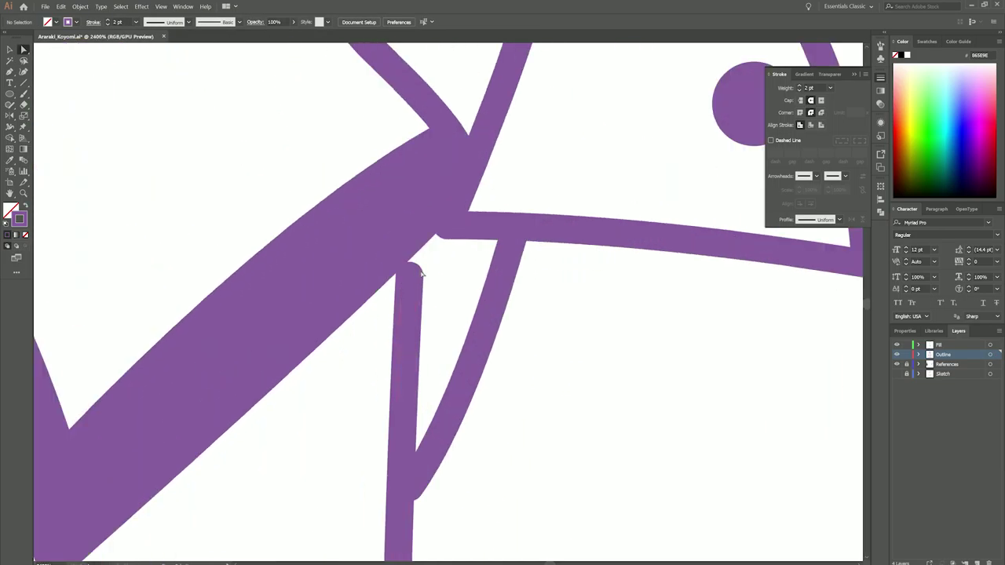
{"action": "scroll", "coordinate": [410, 279], "scroll_direction": "down", "scroll_amount": 6}
{"action": "scroll", "coordinate": [466, 355], "scroll_direction": "up", "scroll_amount": 4}
{"action": "left_click", "coordinate": [469, 243]}
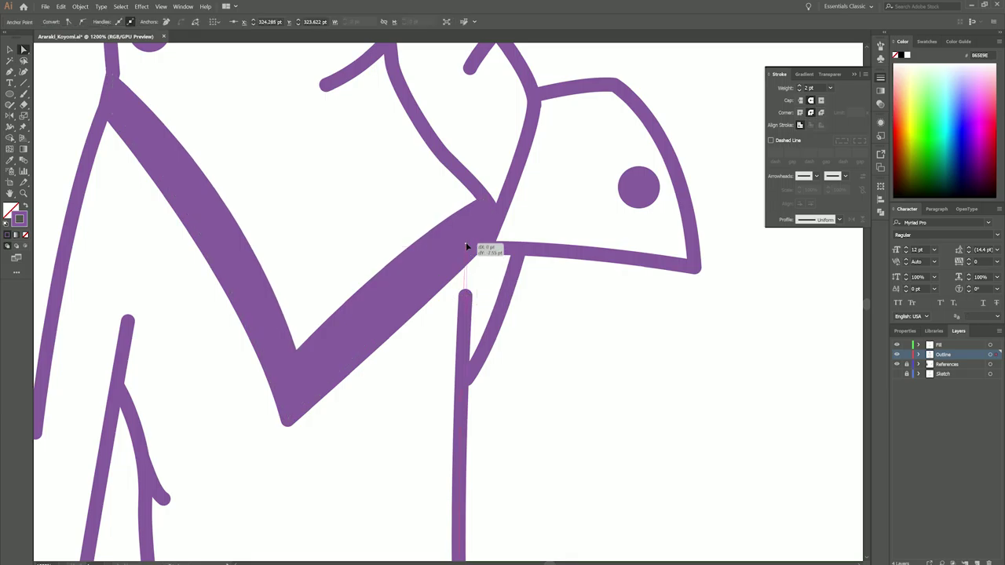
{"action": "scroll", "coordinate": [469, 243], "scroll_direction": "down", "scroll_amount": 4}
Step: Pull the pointed corner of the zigzag sleeve fold above the pocketed hand's cuff slightly inward
{"action": "scroll", "coordinate": [502, 306], "scroll_direction": "up", "scroll_amount": 8}
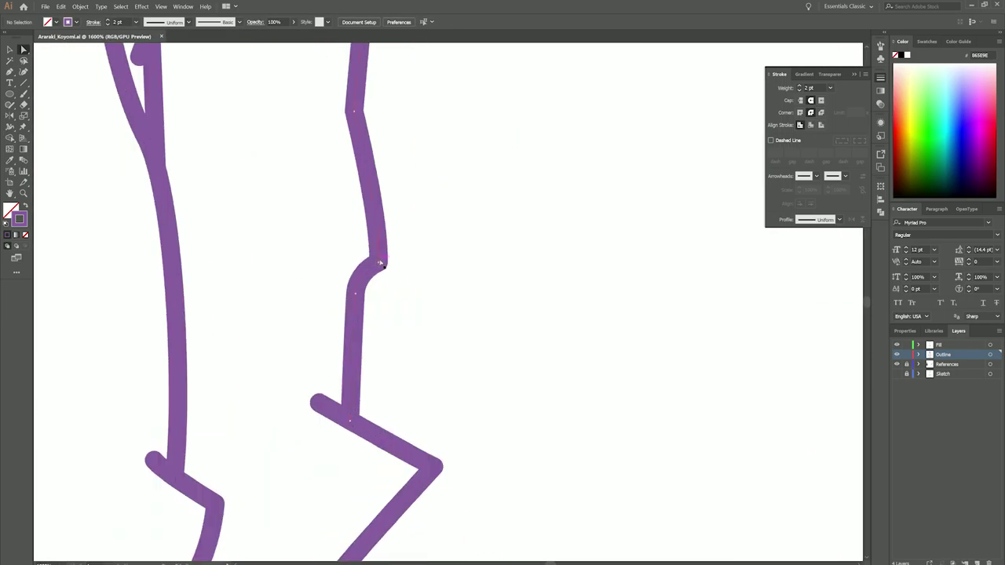
{"action": "scroll", "coordinate": [375, 266], "scroll_direction": "down", "scroll_amount": 7}
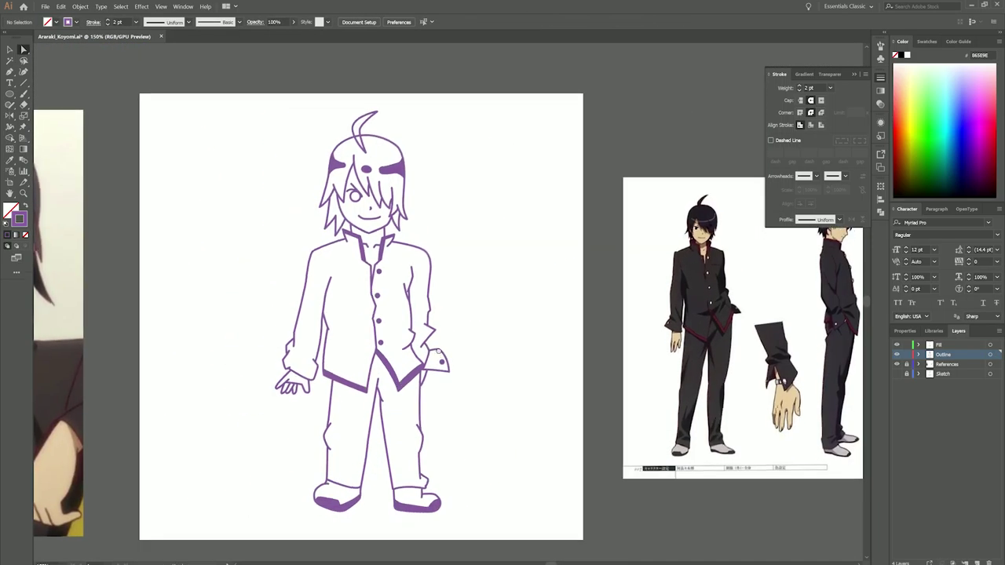
{"action": "scroll", "coordinate": [437, 348], "scroll_direction": "up", "scroll_amount": 6}
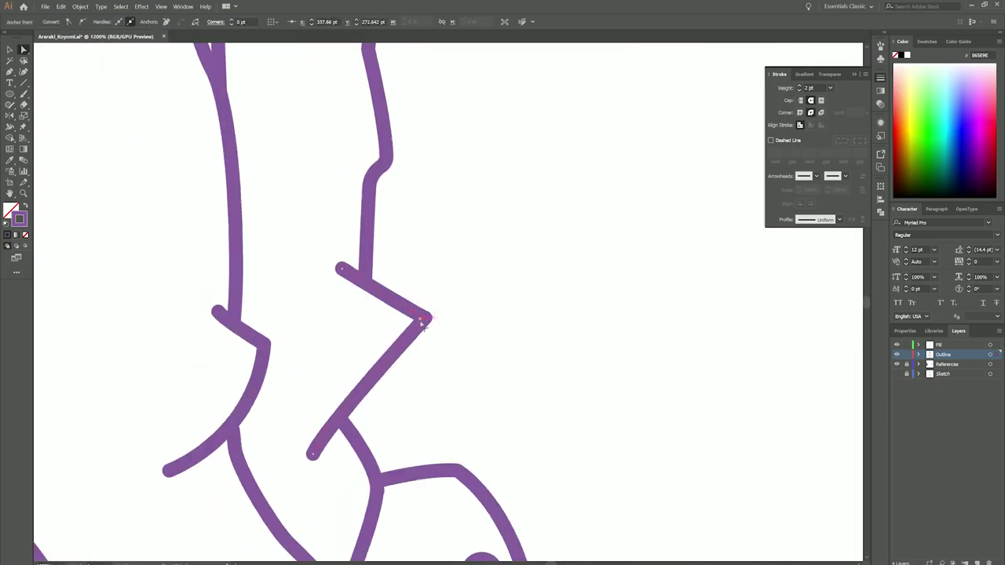
{"action": "scroll", "coordinate": [408, 280], "scroll_direction": "down", "scroll_amount": 3}
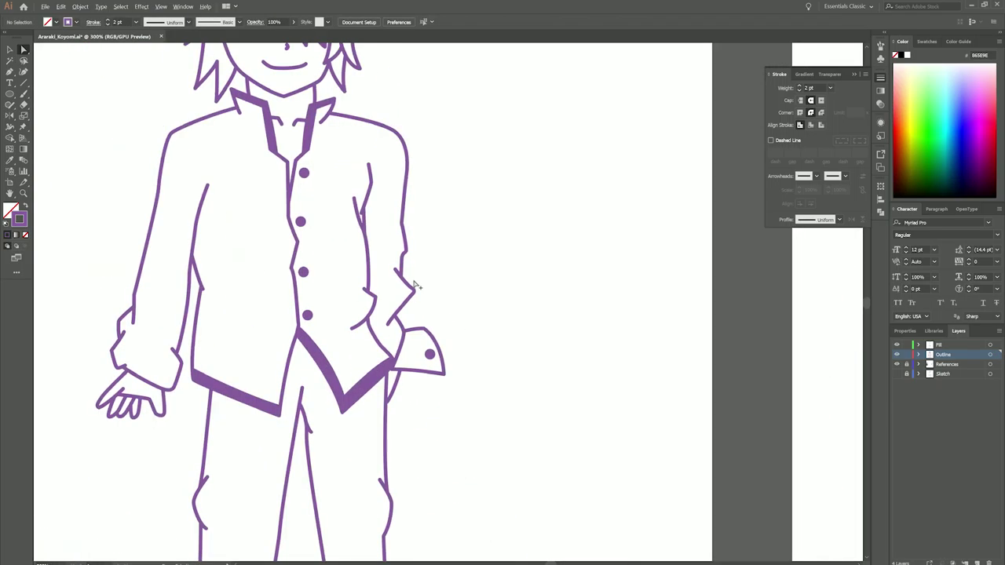
{"action": "scroll", "coordinate": [431, 264], "scroll_direction": "up", "scroll_amount": 4}
{"action": "scroll", "coordinate": [411, 280], "scroll_direction": "down", "scroll_amount": 5}
{"action": "scroll", "coordinate": [428, 350], "scroll_direction": "down", "scroll_amount": 2}
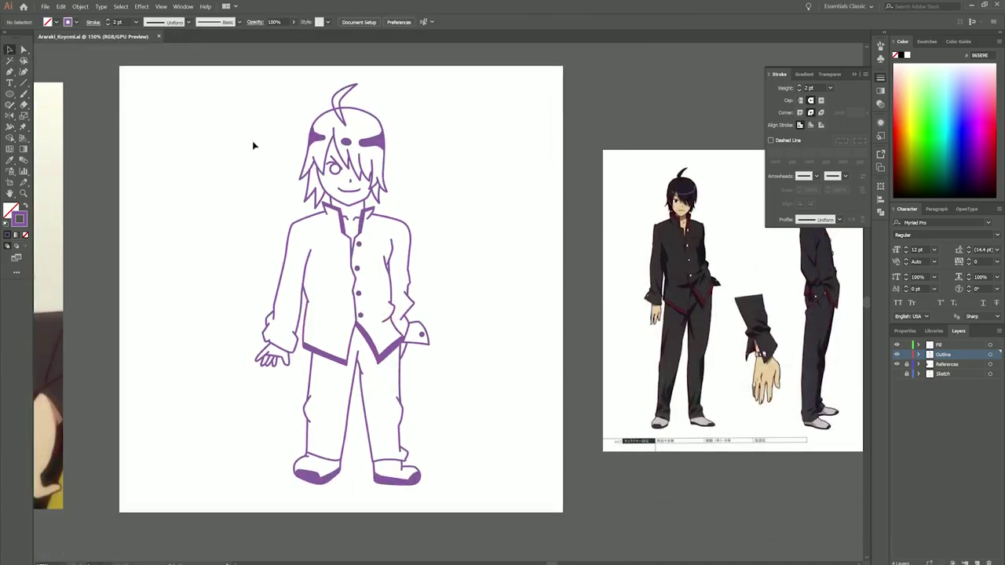
Step: Fill the eye's circle with the collar's solid purple on the Fill layer
{"action": "scroll", "coordinate": [370, 264], "scroll_direction": "up", "scroll_amount": 6}
{"action": "scroll", "coordinate": [405, 300], "scroll_direction": "down", "scroll_amount": 8}
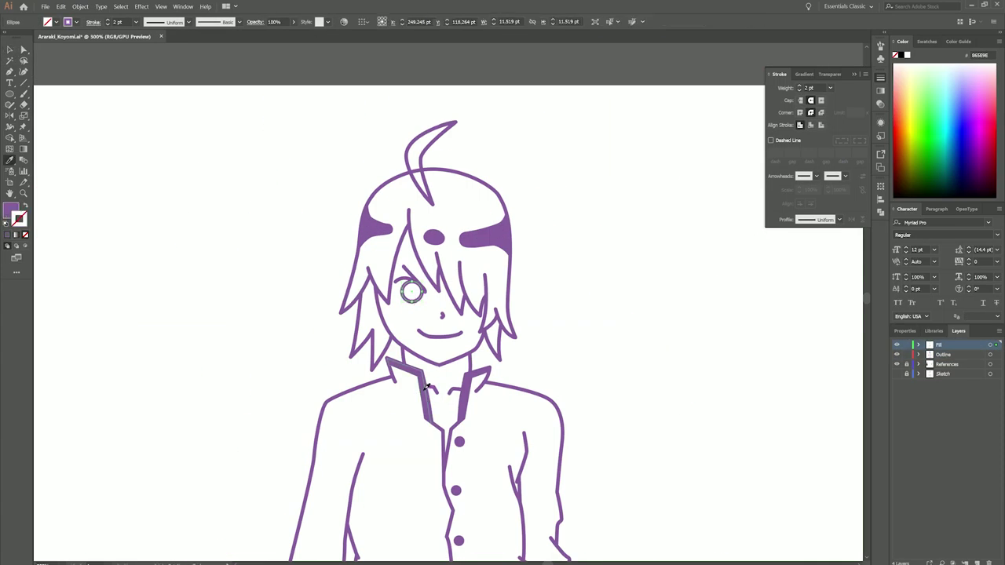
{"action": "left_click", "coordinate": [179, 274]}
Step: Duplicate the artboard with its complete purple line art directly below the original
{"action": "scroll", "coordinate": [313, 224], "scroll_direction": "down", "scroll_amount": 1}
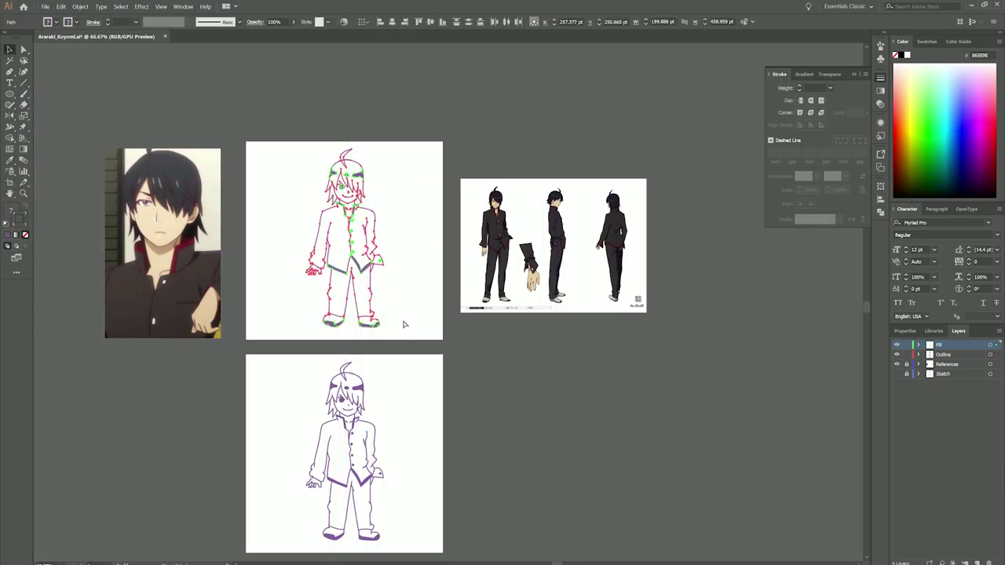
{"action": "left_click", "coordinate": [404, 324]}
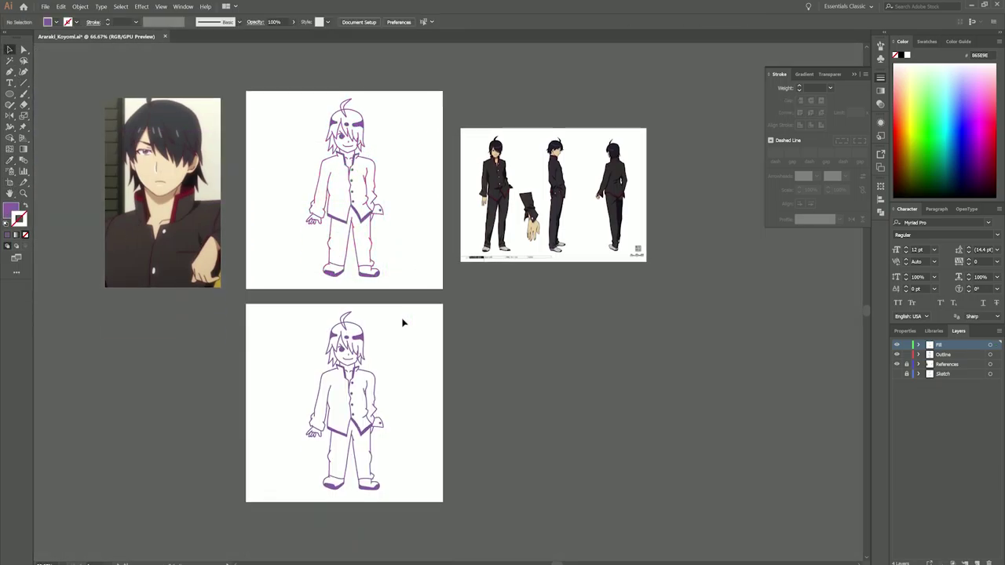
{"action": "scroll", "coordinate": [354, 307], "scroll_direction": "up", "scroll_amount": 3}
{"action": "scroll", "coordinate": [316, 426], "scroll_direction": "down", "scroll_amount": 3}
Step: Unlock the References layer, move both reference images down beside the lower artboard, and lock the layer again
{"action": "left_click", "coordinate": [906, 364]}
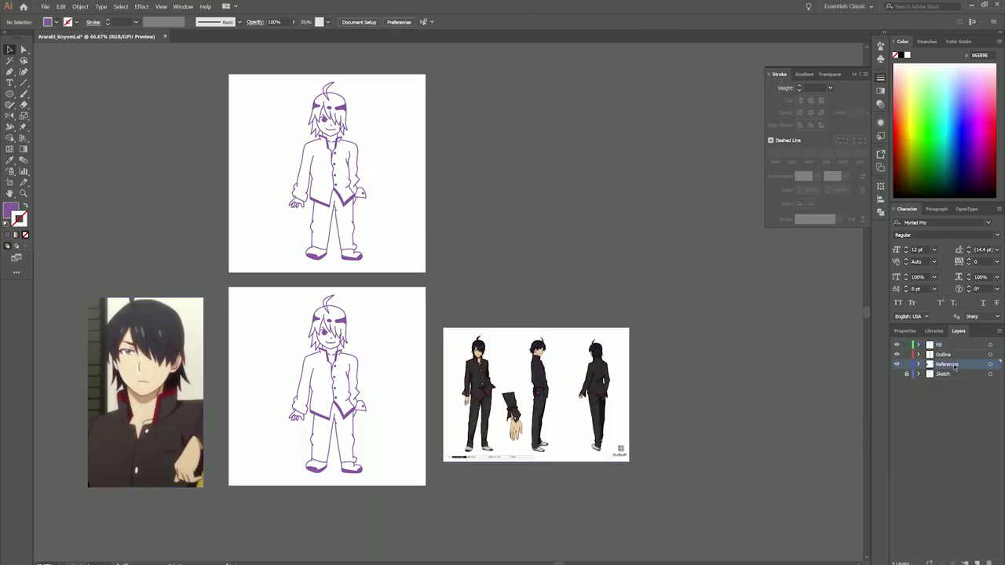
{"action": "scroll", "coordinate": [378, 366], "scroll_direction": "up", "scroll_amount": 4}
{"action": "scroll", "coordinate": [378, 366], "scroll_direction": "down", "scroll_amount": 1}
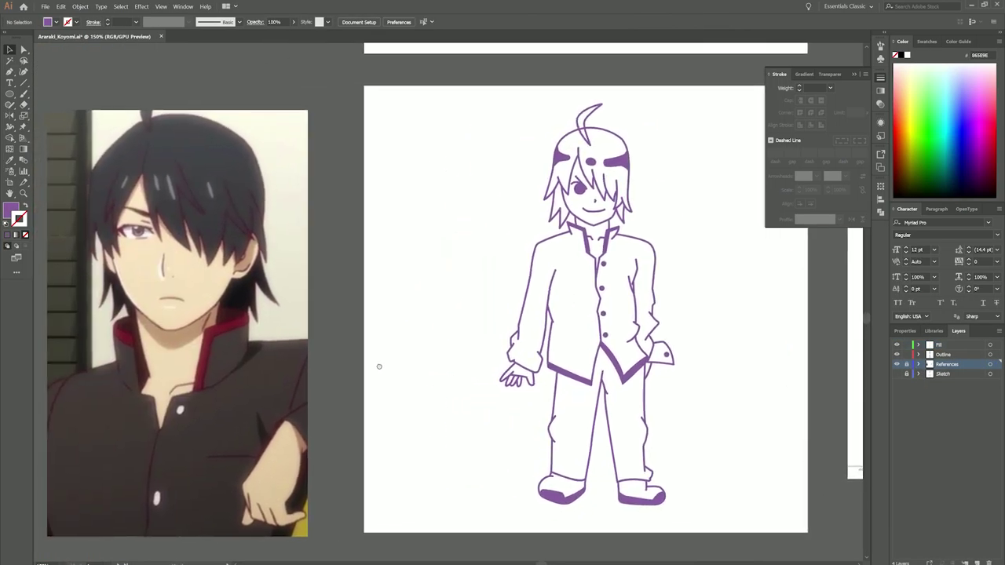
{"action": "scroll", "coordinate": [291, 359], "scroll_direction": "right", "scroll_amount": 3}
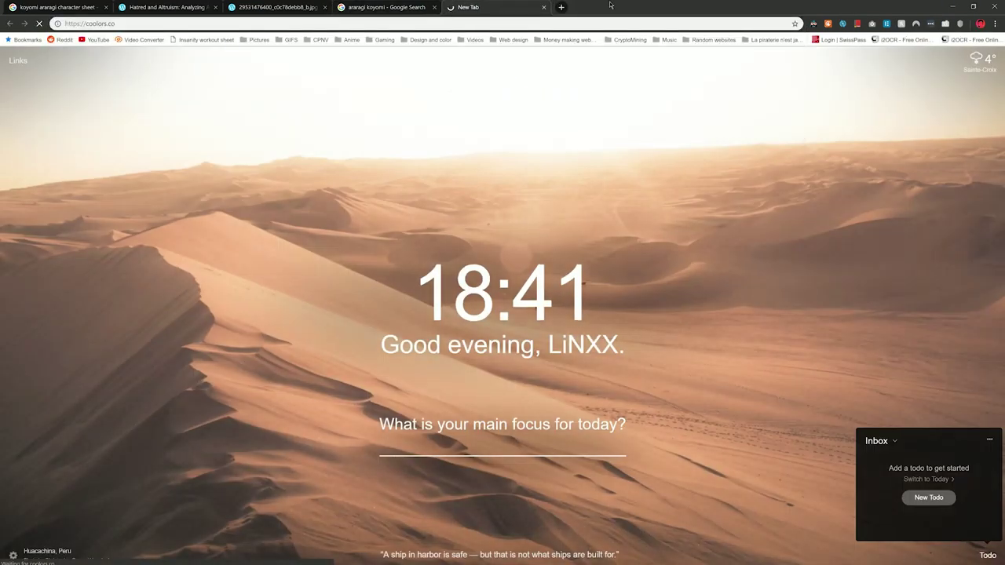
Step: Place the Coolors palette generator in a small window over the drawing and generate several random palettes
{"action": "double_click", "coordinate": [612, 4]}
{"action": "left_click", "coordinate": [653, 351]}
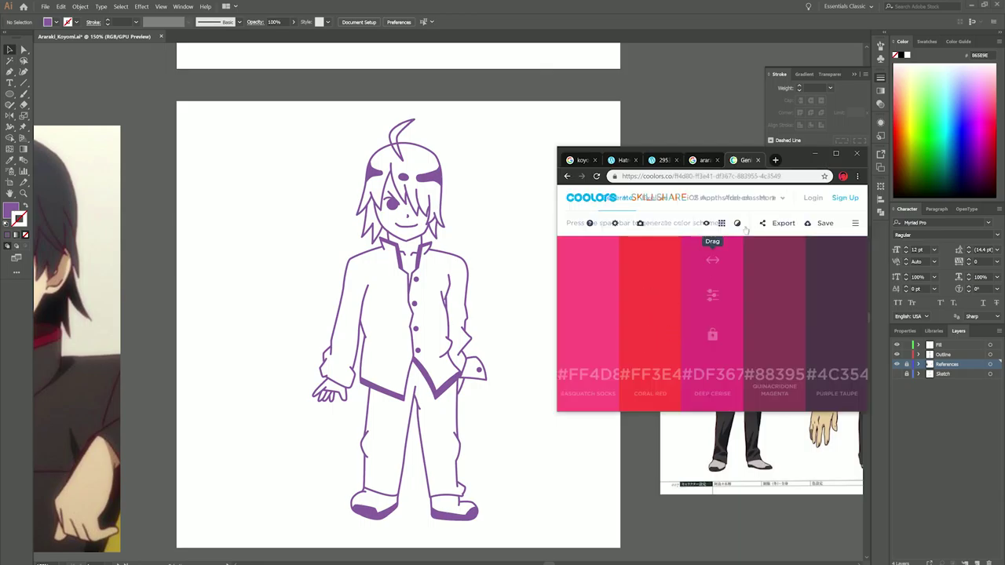
{"action": "key", "text": "super+Up"}
{"action": "key", "text": "space"}
{"action": "key", "text": "super+Down"}
{"action": "key", "text": "space"}
{"action": "key", "text": "space"}
{"action": "key", "text": "space"}
{"action": "key", "text": "space"}
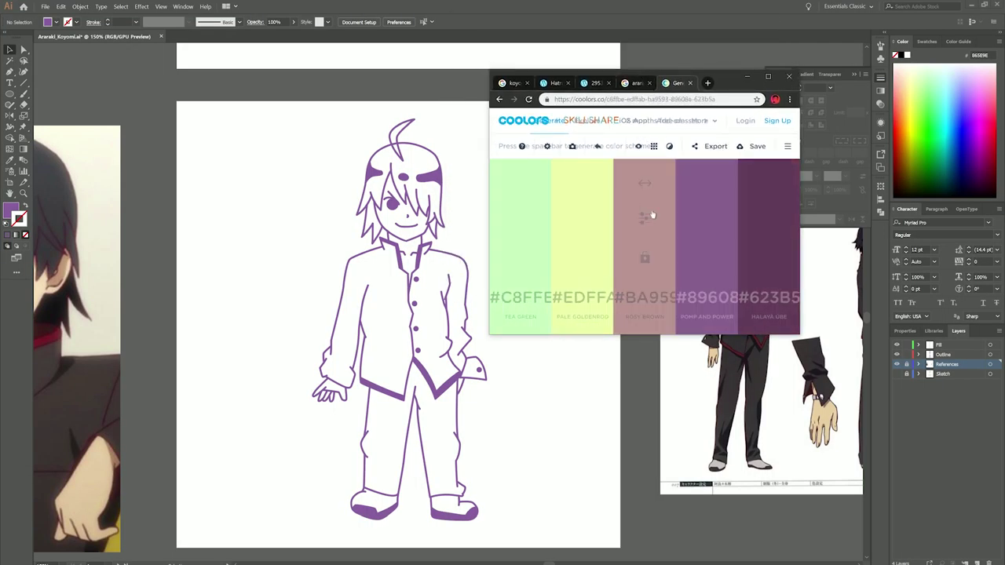
Step: Lock burgundy #7F0019 as the palette's first colour and slate #40434E as its third, regenerating the remaining colours
{"action": "left_click", "coordinate": [520, 218]}
{"action": "mouse_move", "coordinate": [580, 180]}
{"action": "left_mouse_down"}
{"action": "mouse_move", "coordinate": [547, 179]}
{"action": "mouse_move", "coordinate": [561, 179]}
{"action": "left_mouse_up"}
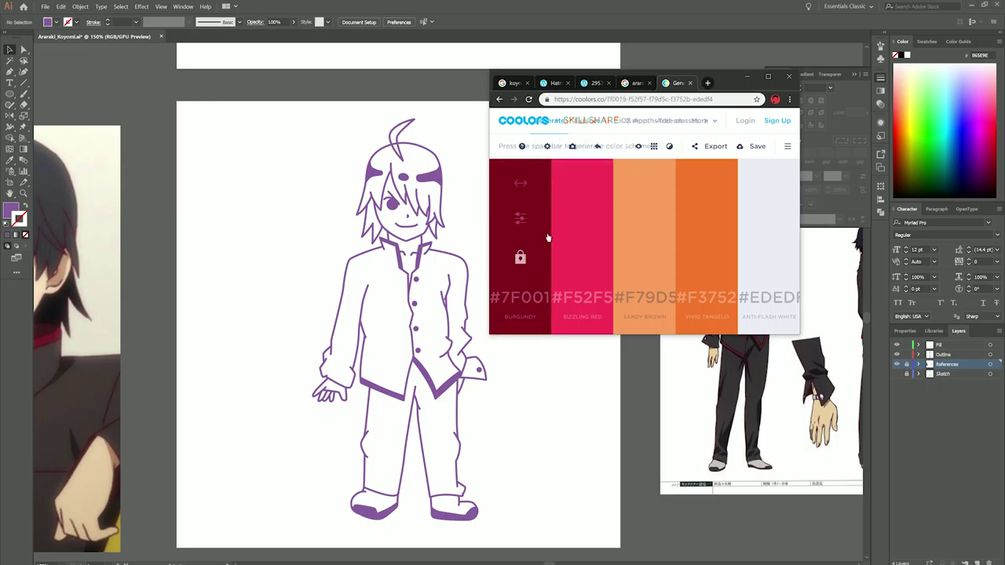
{"action": "key", "text": "space"}
{"action": "key", "text": "space"}
{"action": "key", "text": "space"}
{"action": "left_click", "coordinate": [644, 258]}
{"action": "key", "text": "space"}
Step: Lock pale blue #C1CFDA and near-black #080705, and generate deep purple #631D76 as the palette's last colour
{"action": "left_click", "coordinate": [582, 258]}
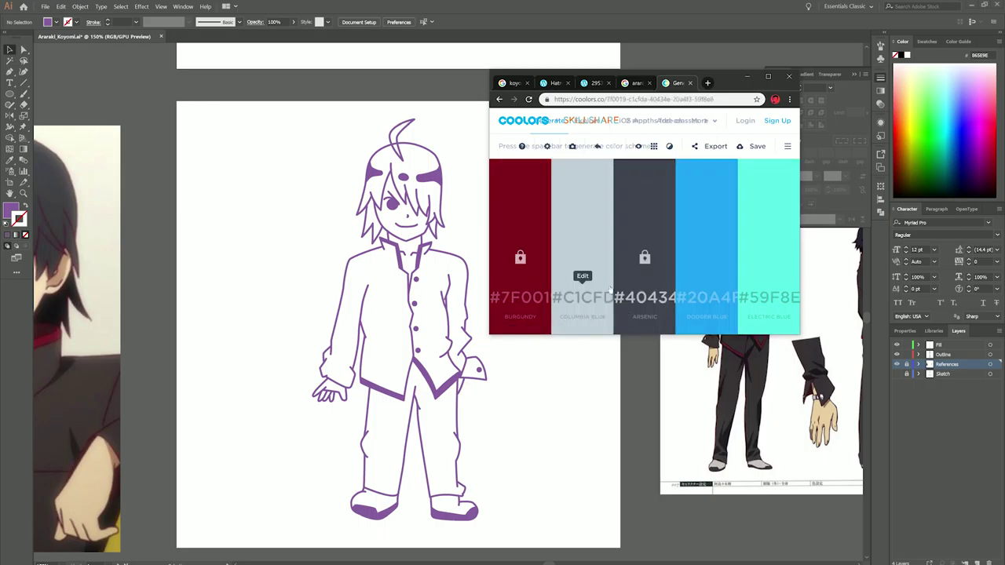
{"action": "key", "text": "space"}
{"action": "key", "text": "space"}
{"action": "key", "text": "space"}
{"action": "key", "text": "space"}
{"action": "key", "text": "ctrl+z"}
{"action": "key", "text": "l"}
{"action": "key", "text": "space"}
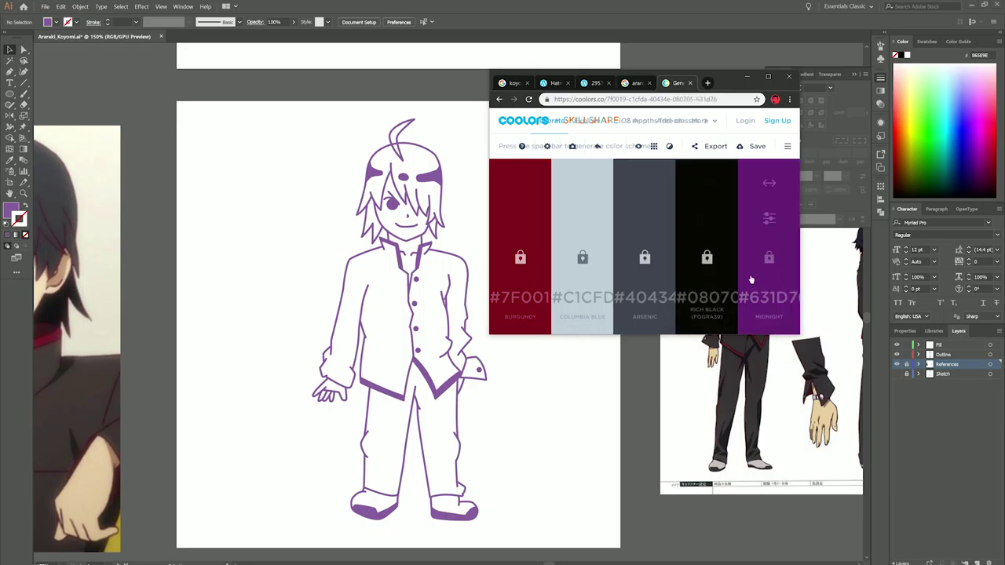
Step: Back in Illustrator, draw a square of about 34 pt beside the character and duplicate it into a vertical column of eight
{"action": "key", "text": "alt+Tab"}
{"action": "key", "text": "i"}
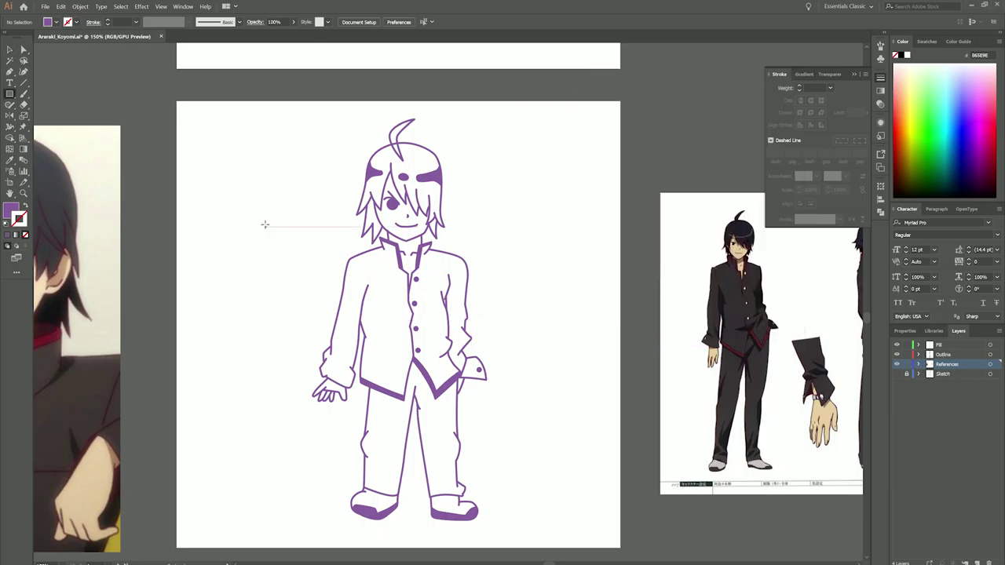
{"action": "left_click_drag", "start_coordinate": [203, 178], "coordinate": [232, 208]}
{"action": "left_click_drag", "start_coordinate": [226, 201], "coordinate": [226, 248]}
{"action": "key", "text": "ctrl+z"}
{"action": "key", "text": "ctrl+z"}
{"action": "left_click", "coordinate": [226, 193], "text": "shift"}
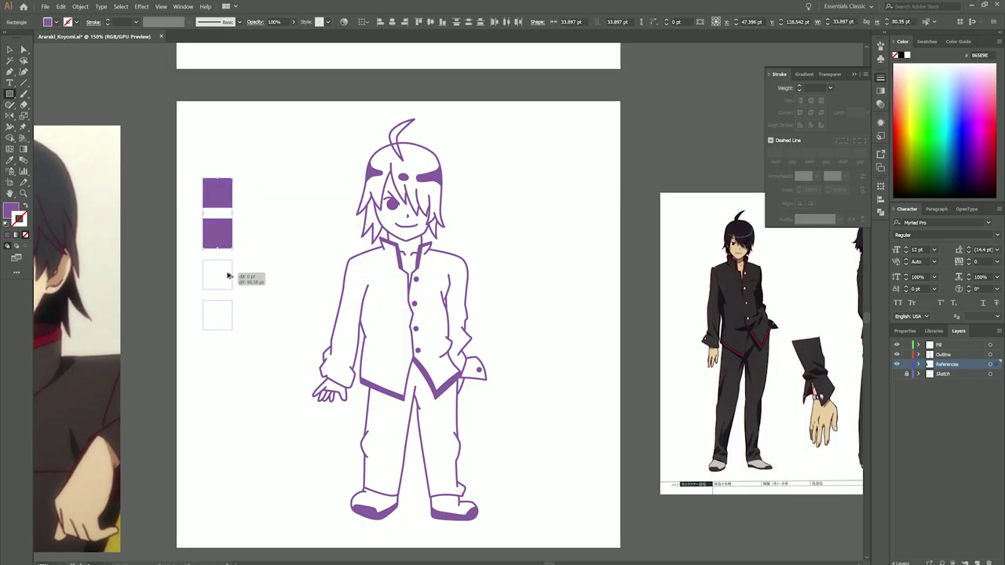
{"action": "left_click_drag", "start_coordinate": [227, 358], "coordinate": [226, 358]}
Step: Recolour the first square burgundy #7F0019 and the second pale blue #C1CFDA with the hex codes from the palette
{"action": "key", "text": "alt+Tab"}
{"action": "key", "text": "alt+Tab"}
{"action": "left_click", "coordinate": [218, 192]}
{"action": "key", "text": "alt+Tab"}
{"action": "key", "text": "alt+Tab"}
{"action": "left_click", "coordinate": [212, 238]}
{"action": "key", "text": "alt+Tab"}
{"action": "key", "text": "alt+Tab"}
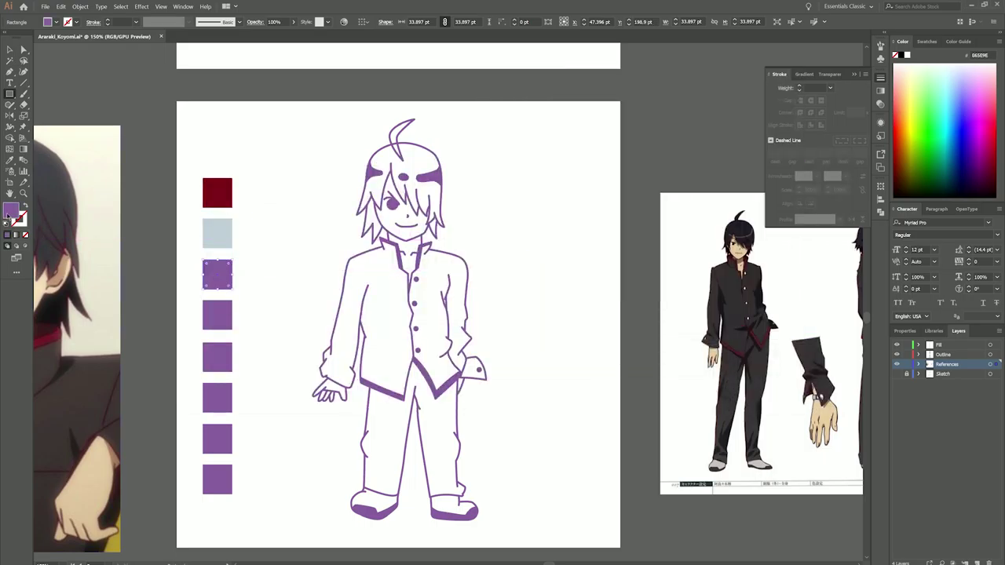
Step: Recolour the third square slate #40434E and the fourth near-black #080705 with the hex codes from the palette
{"action": "left_click", "coordinate": [218, 275]}
{"action": "key", "text": "alt+Tab"}
{"action": "left_click", "coordinate": [706, 297]}
{"action": "key", "text": "alt+Tab"}
{"action": "double_click", "coordinate": [11, 211]}
{"action": "key", "text": "ctrl+v"}
{"action": "key", "text": "Return"}
Step: Copy the palette's purple hex code and fill the fifth square with #631D76
{"action": "key", "text": "alt+Tab"}
{"action": "left_click", "coordinate": [769, 296]}
{"action": "key", "text": "alt+Tab"}
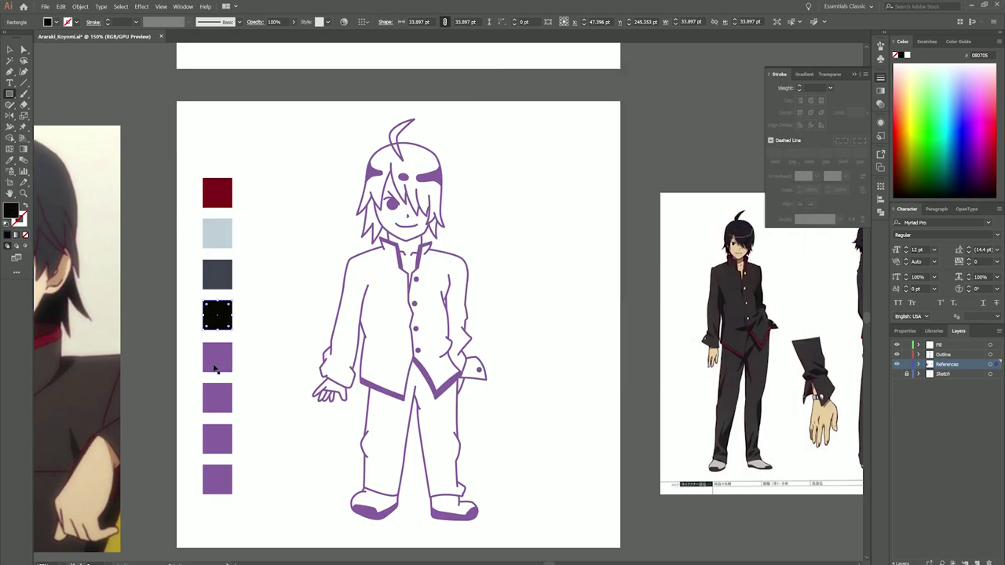
{"action": "left_click", "coordinate": [218, 358]}
{"action": "double_click", "coordinate": [11, 211]}
{"action": "key", "text": "Return"}
Step: Generate further options for the palette's unlocked last colour and compare them with the character reference
{"action": "key", "text": "alt+Tab"}
{"action": "key", "text": "space"}
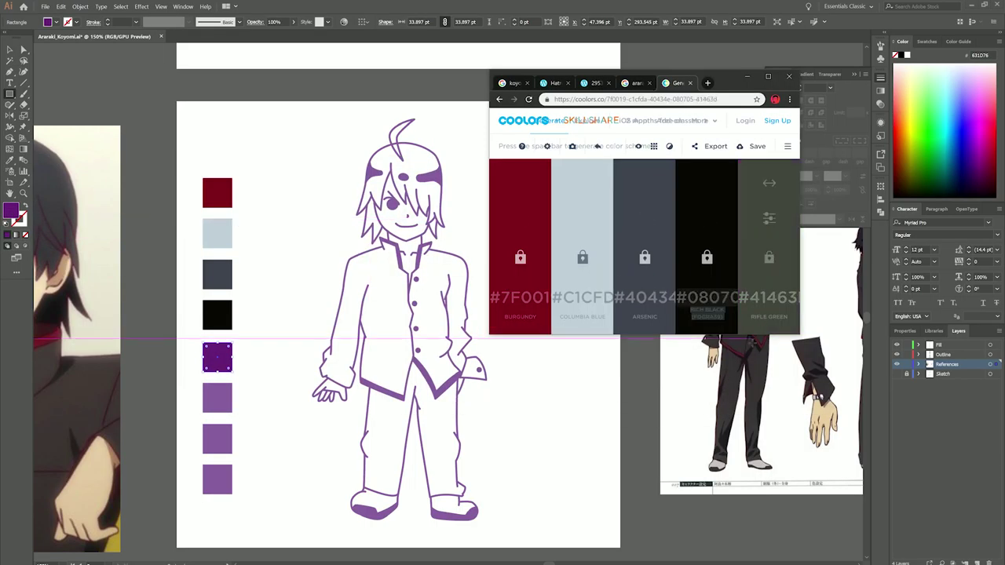
{"action": "key", "text": "space"}
{"action": "key", "text": "alt+Tab"}
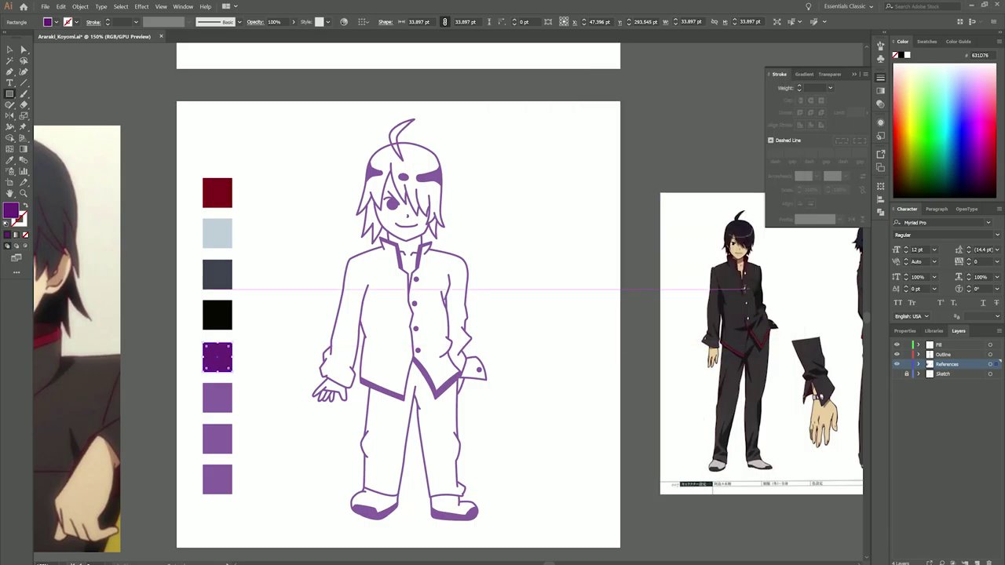
{"action": "key", "text": "alt+Tab"}
{"action": "key", "text": "space"}
{"action": "key", "text": "space"}
{"action": "key", "text": "space"}
{"action": "key", "text": "space"}
{"action": "key", "text": "space"}
{"action": "key", "text": "alt+Tab"}
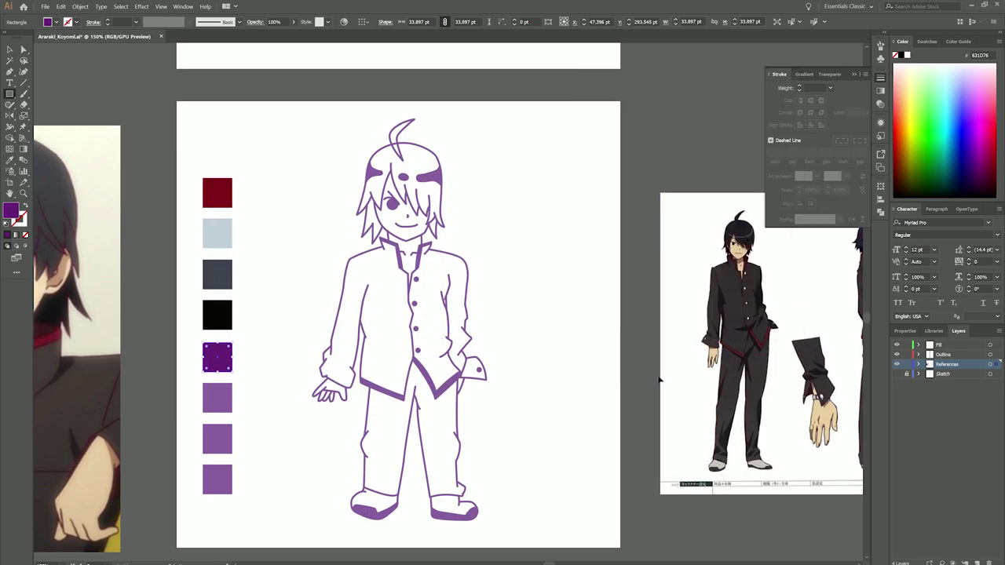
Step: Duplicate the burgundy square above the column and colour the copy with the skin tone from the close-up reference
{"action": "key", "text": "v"}
{"action": "scroll", "coordinate": [399, 332], "scroll_direction": "left", "scroll_amount": 3}
{"action": "left_click", "coordinate": [317, 202]}
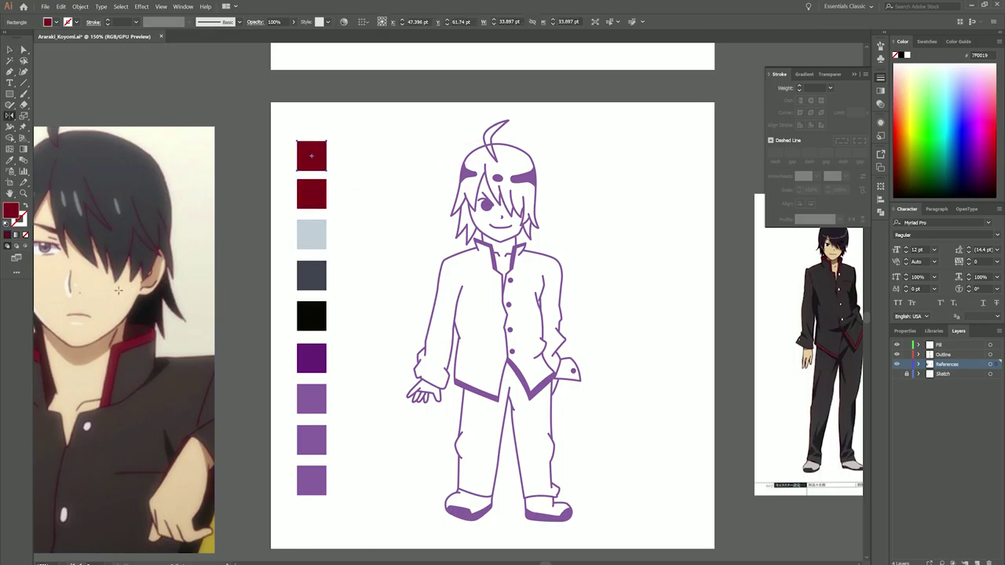
Step: Fill the square below the deep purple one with skin tone #E8D0A1 from the character sheet and place it beside the first skin swatch
{"action": "scroll", "coordinate": [103, 351], "scroll_direction": "right", "scroll_amount": 6}
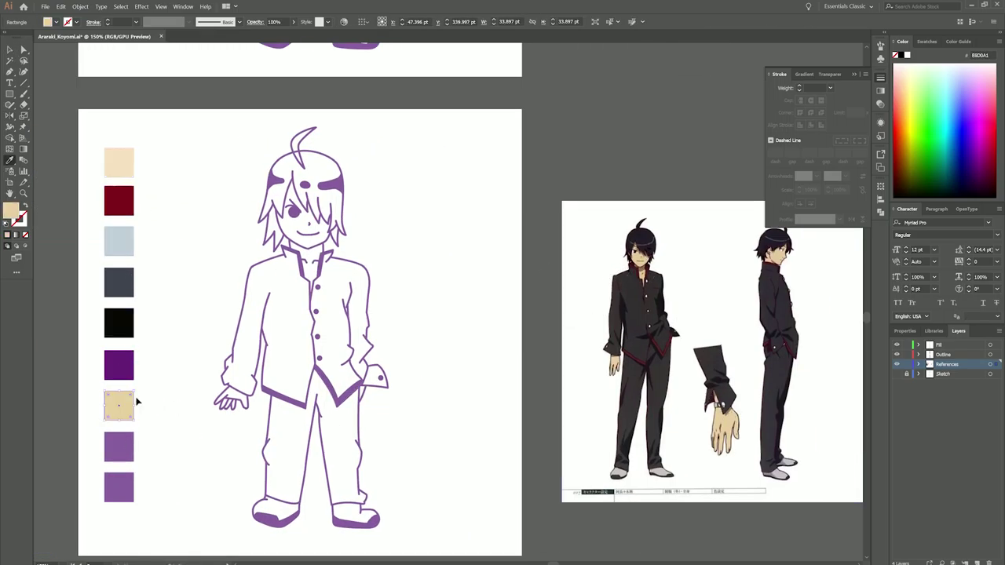
{"action": "key", "text": "ctrl+shift+a"}
{"action": "scroll", "coordinate": [188, 172], "scroll_direction": "left", "scroll_amount": 2}
{"action": "key", "text": "ctrl+shift+a"}
{"action": "key", "text": "v"}
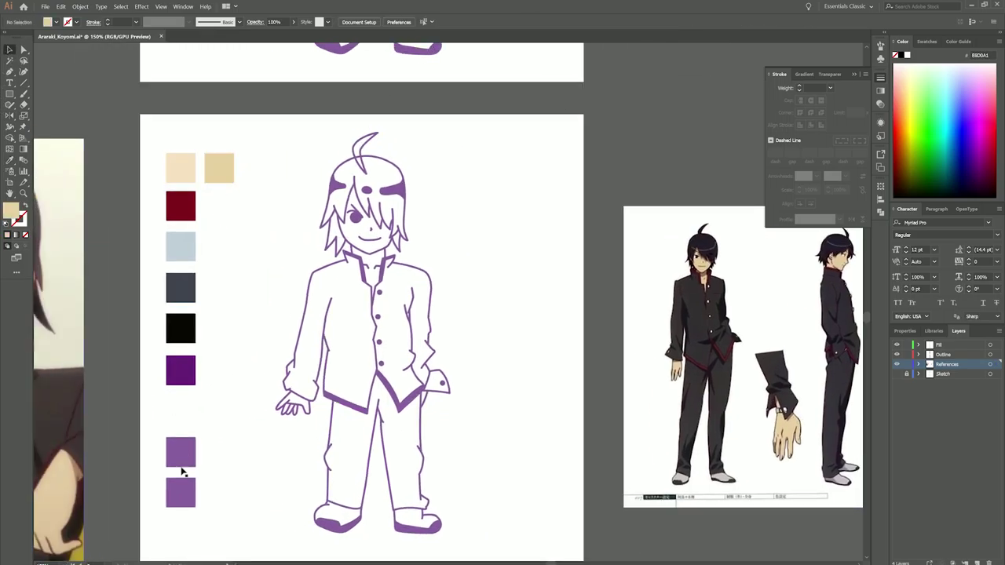
Step: Move a light purple square up into the gap in the column, delete the spare one, and lock the References layer
{"action": "left_click_drag", "start_coordinate": [179, 412], "coordinate": [179, 412]}
{"action": "left_click", "coordinate": [176, 488]}
{"action": "key", "text": "Delete"}
{"action": "key", "text": "ctrl+="}
{"action": "scroll", "coordinate": [554, 404], "scroll_direction": "down", "scroll_amount": 3}
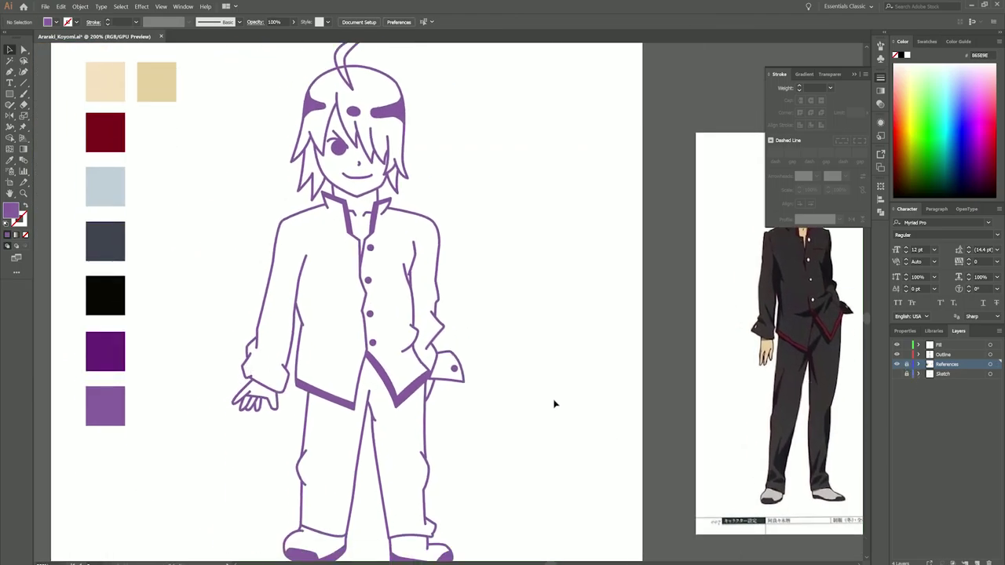
Step: Recolour both shoe soles with the pale blue #C1CFDA swatch and put the Fill layer beneath the Outline layer
{"action": "scroll", "coordinate": [376, 484], "scroll_direction": "left", "scroll_amount": 2}
{"action": "scroll", "coordinate": [376, 484], "scroll_direction": "right", "scroll_amount": 3}
{"action": "scroll", "coordinate": [411, 478], "scroll_direction": "left", "scroll_amount": 3}
{"action": "left_click", "coordinate": [190, 117]}
{"action": "scroll", "coordinate": [306, 227], "scroll_direction": "right", "scroll_amount": 3}
{"action": "left_click", "coordinate": [939, 345]}
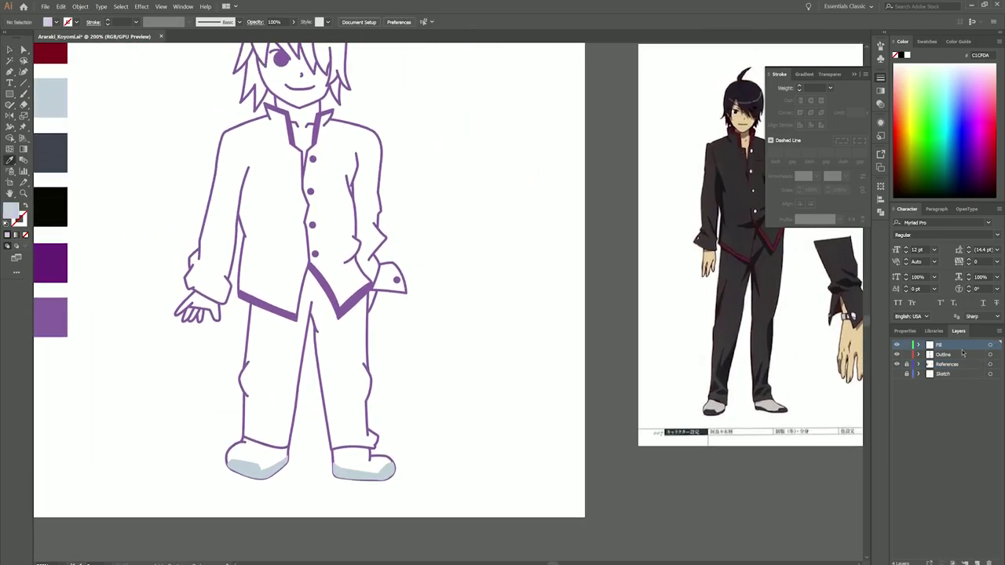
Step: Trace a closed shape along the outline of the shoe below the open hand with the Pen tool on the Fill layer
{"action": "scroll", "coordinate": [417, 385], "scroll_direction": "right", "scroll_amount": 3}
{"action": "key", "text": "ctrl+="}
{"action": "key", "text": "ctrl+="}
{"action": "key", "text": "p"}
{"action": "left_click", "coordinate": [234, 415]}
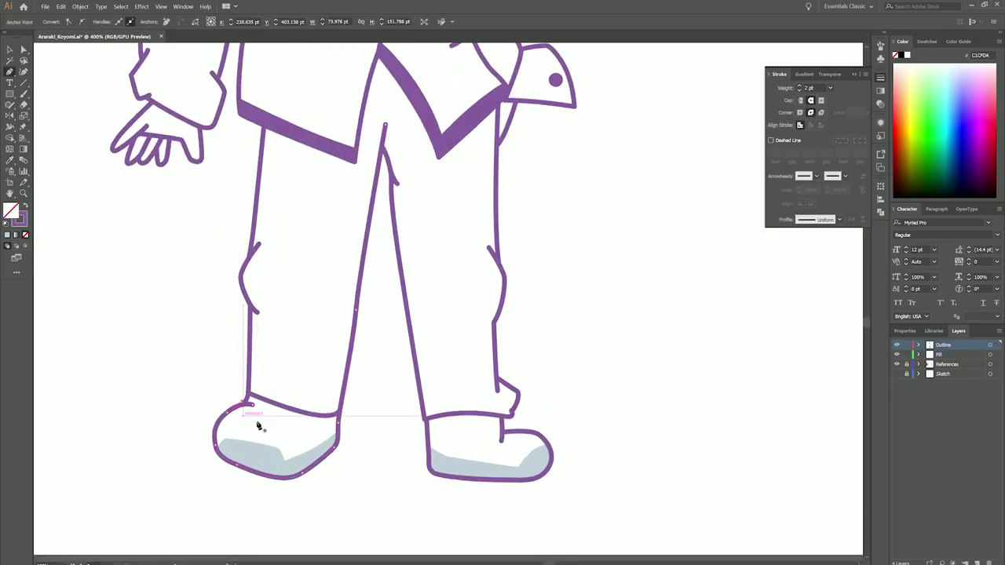
{"action": "scroll", "coordinate": [338, 464], "scroll_direction": "down", "scroll_amount": 1}
{"action": "scroll", "coordinate": [337, 463], "scroll_direction": "left", "scroll_amount": 1}
{"action": "scroll", "coordinate": [251, 446], "scroll_direction": "up", "scroll_amount": 2}
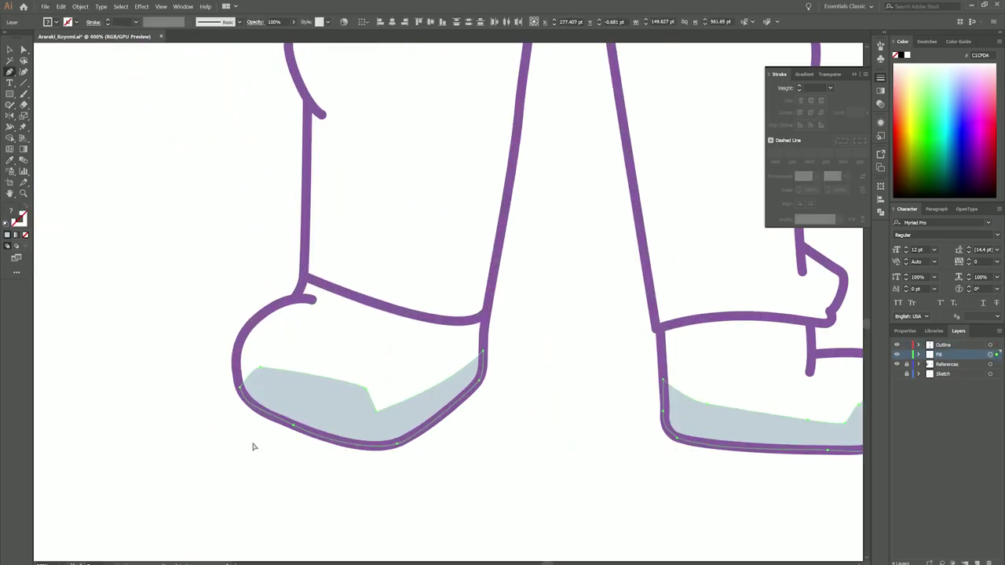
{"action": "left_click", "coordinate": [301, 296], "text": "ctrl"}
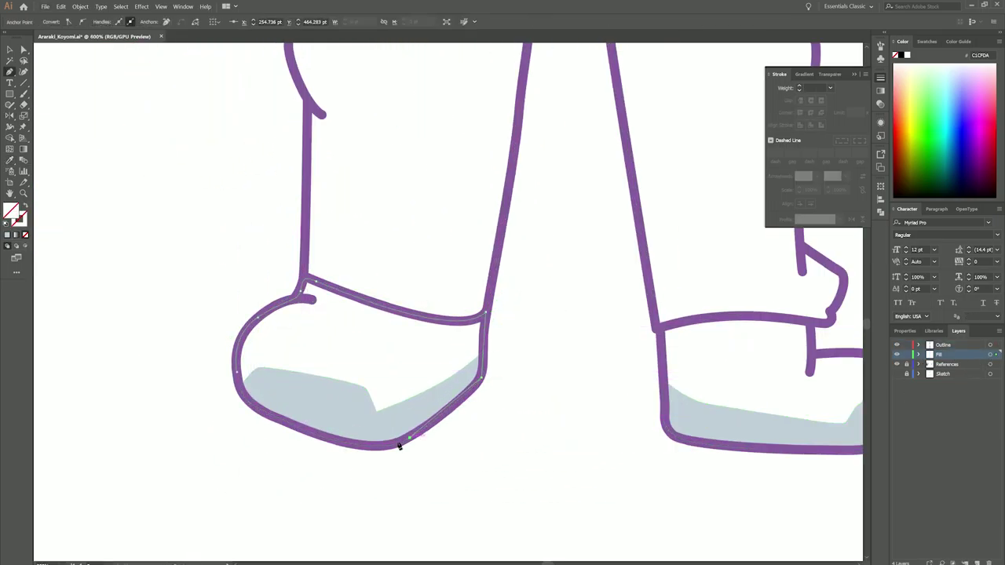
{"action": "scroll", "coordinate": [237, 375], "scroll_direction": "up", "scroll_amount": 3}
{"action": "scroll", "coordinate": [262, 385], "scroll_direction": "down", "scroll_amount": 10}
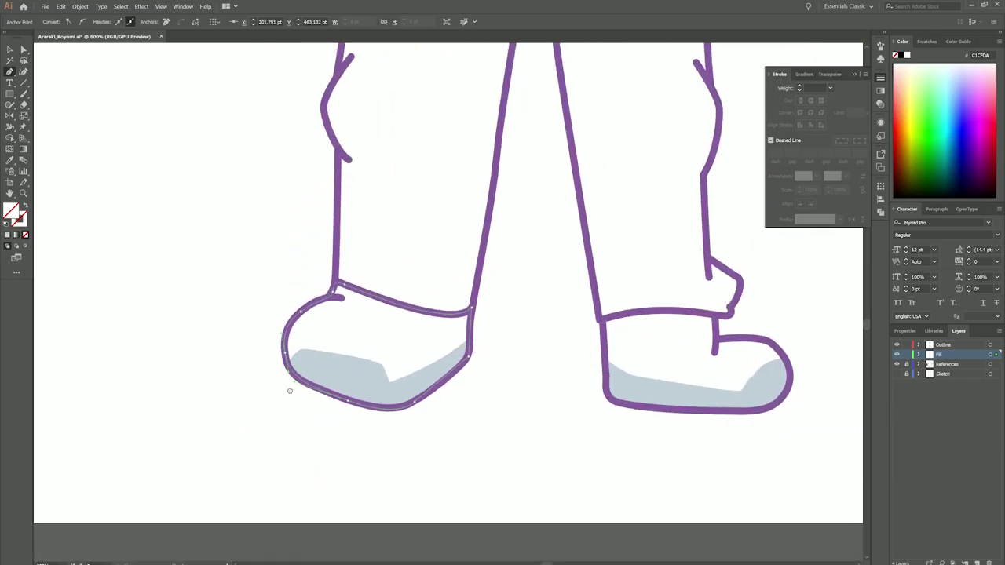
Step: Fill the traced shoe shape with the slate #40434E swatch, keep it behind the sole, and expand the Fill layer
{"action": "key", "text": "i"}
{"action": "left_click", "coordinate": [184, 171]}
{"action": "left_click", "coordinate": [920, 354]}
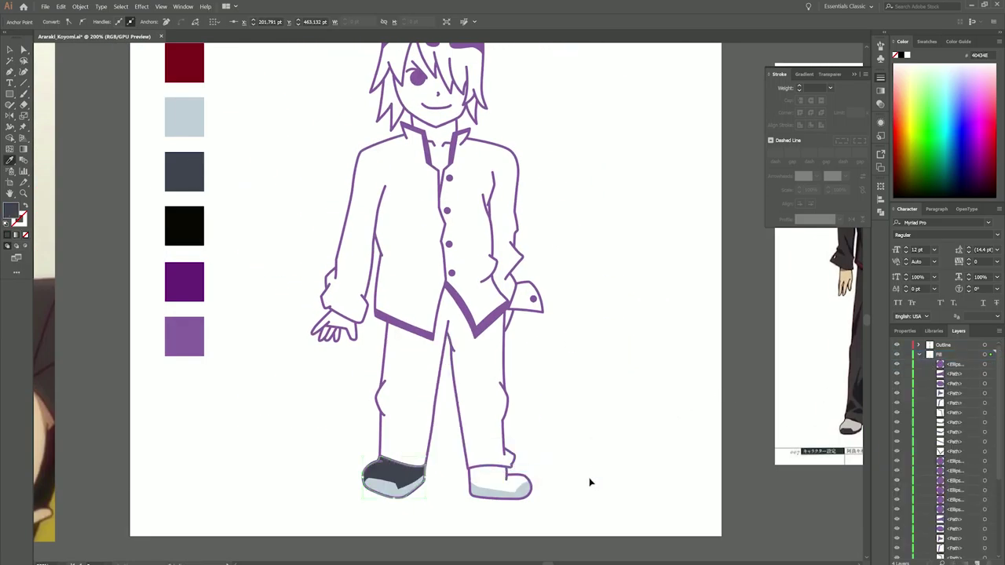
Step: Select the other shoe's outline and complete a path around its ankle and toe with the Pen tool
{"action": "scroll", "coordinate": [539, 476], "scroll_direction": "up", "scroll_amount": 2}
{"action": "key", "text": "p"}
{"action": "left_click", "coordinate": [312, 345], "text": "ctrl"}
{"action": "key", "text": "v"}
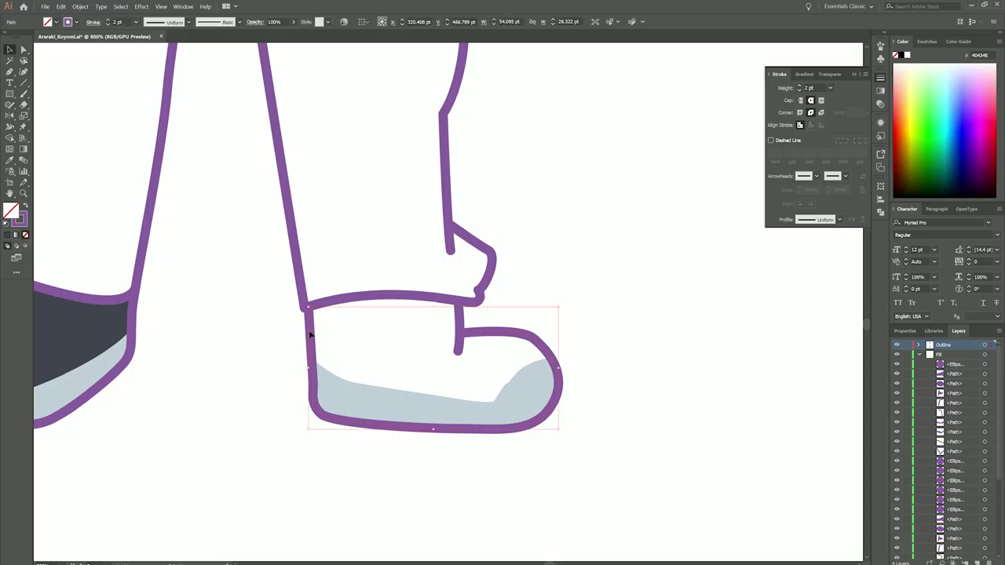
{"action": "left_click", "coordinate": [425, 440]}
{"action": "left_click", "coordinate": [460, 303]}
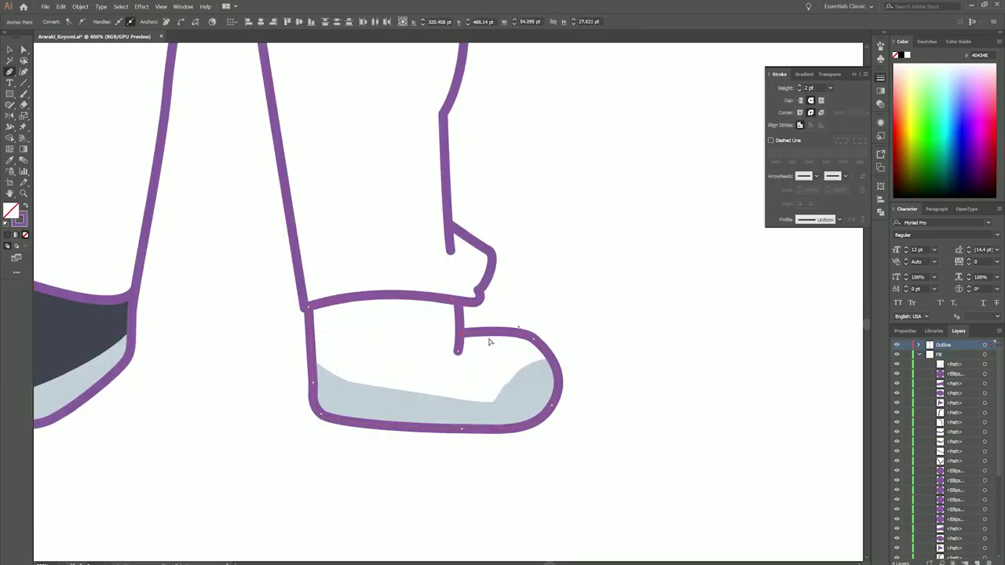
{"action": "key", "text": "v"}
{"action": "left_click_drag", "start_coordinate": [311, 336], "coordinate": [395, 317]}
{"action": "left_click", "coordinate": [992, 355]}
{"action": "key", "text": "p"}
{"action": "left_click", "coordinate": [545, 284], "text": "ctrl"}
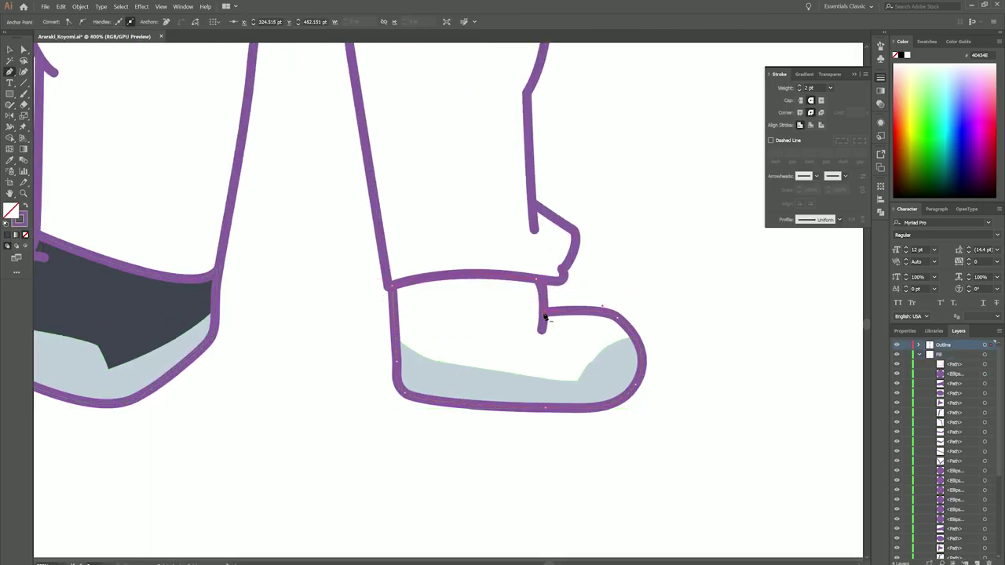
Step: Fill the second shoe's shape with slate and send it behind its pale blue sole
{"action": "key", "text": "ctrl+minus"}
{"action": "key", "text": "ctrl+minus"}
{"action": "right_click", "coordinate": [424, 354]}
{"action": "left_click", "coordinate": [532, 490]}
{"action": "left_click", "coordinate": [918, 345]}
{"action": "right_click", "coordinate": [416, 359]}
{"action": "mouse_move", "coordinate": [463, 476]}
{"action": "left_click", "coordinate": [523, 502]}
Step: Adjust the anchor point on the curved toe edge of the second shoe's pale blue sole
{"action": "key", "text": "ctrl+plus"}
{"action": "key", "text": "ctrl+plus"}
{"action": "key", "text": "ctrl+plus"}
{"action": "key", "text": "ctrl+plus"}
{"action": "key", "text": "ctrl+plus"}
{"action": "left_click", "coordinate": [448, 288]}
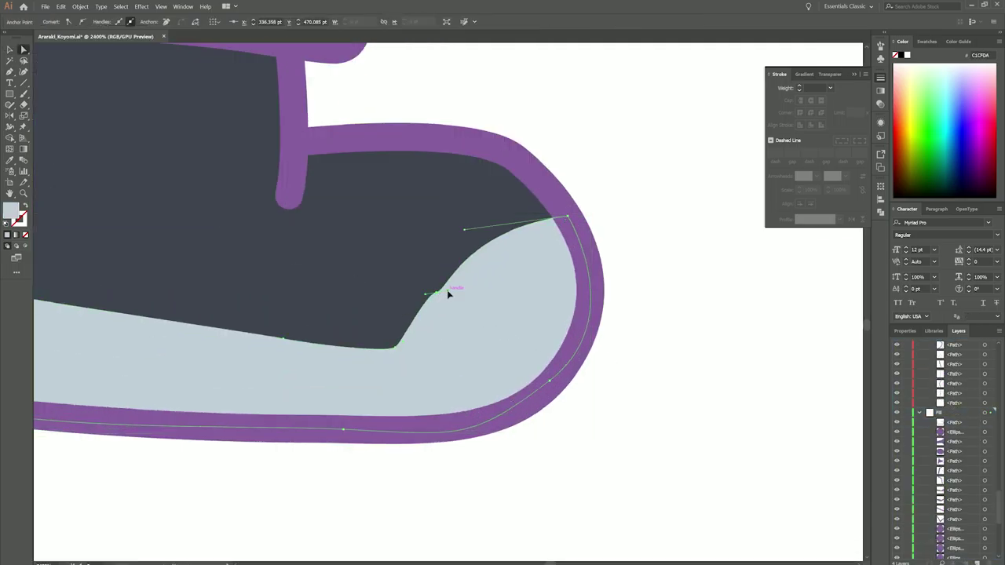
{"action": "key", "text": "ctrl+minus"}
{"action": "key", "text": "ctrl+minus"}
{"action": "key", "text": "ctrl+minus"}
{"action": "key", "text": "ctrl+minus"}
{"action": "key", "text": "ctrl+plus"}
{"action": "key", "text": "ctrl+plus"}
{"action": "key", "text": "ctrl+plus"}
{"action": "key", "text": "ctrl+shift+a"}
{"action": "key", "text": "ctrl+minus"}
{"action": "key", "text": "ctrl+minus"}
{"action": "key", "text": "ctrl+minus"}
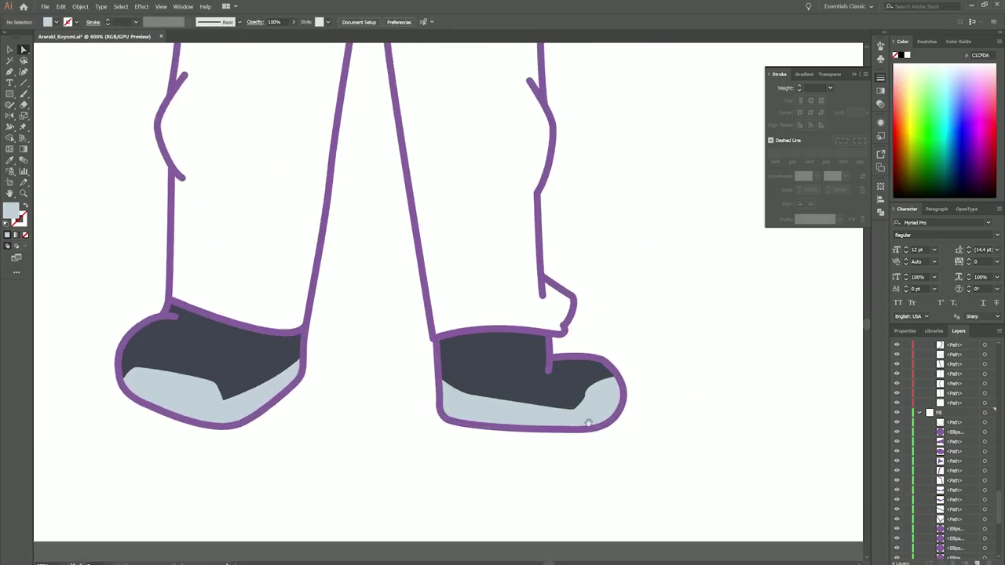
Step: Lock the Outline layer and trace the inner edges of both trouser legs with the Pen tool on the Fill layer
{"action": "key", "text": "ctrl+minus"}
{"action": "key", "text": "p"}
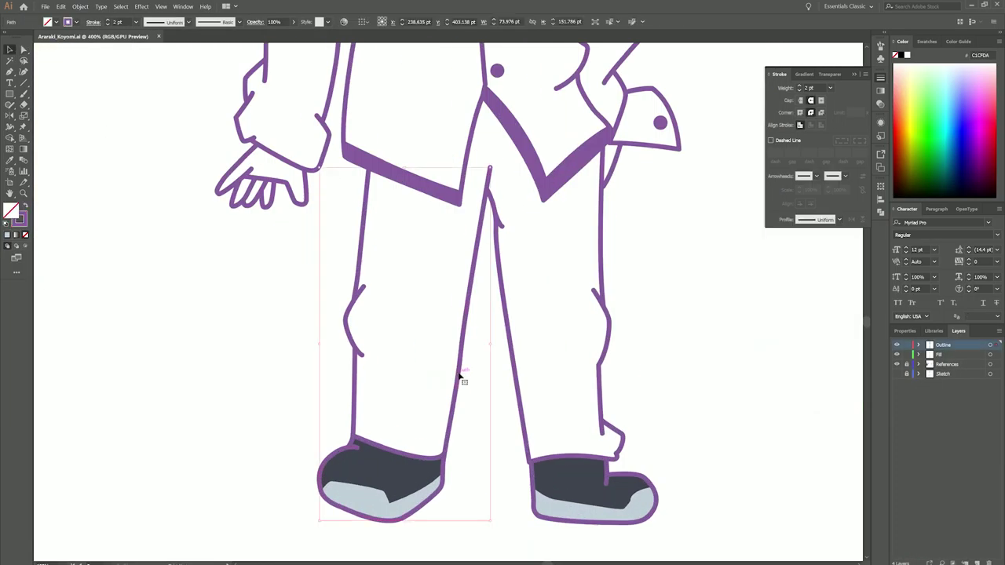
{"action": "key", "text": "ctrl+plus"}
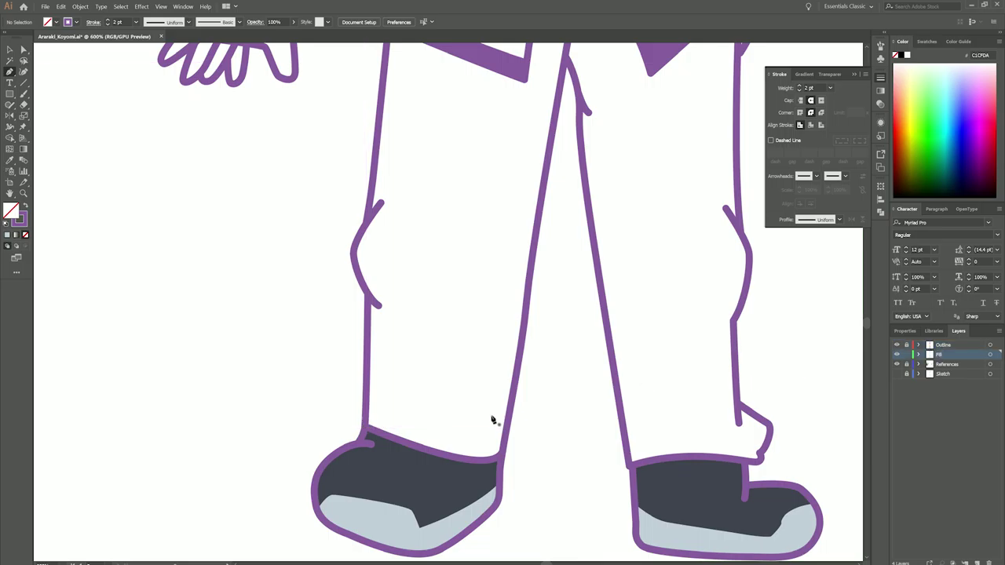
{"action": "left_click_drag", "start_coordinate": [540, 314], "coordinate": [445, 463]}
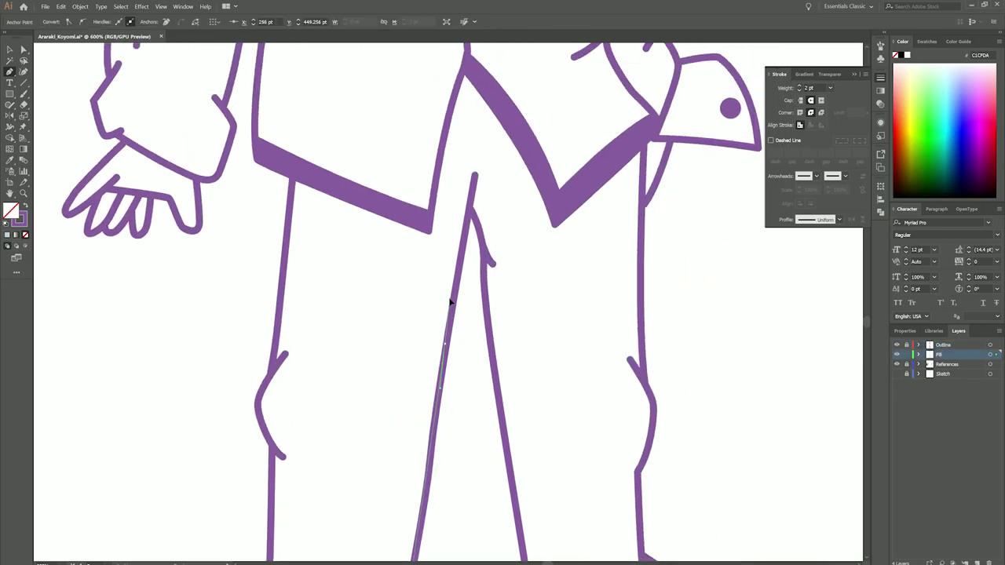
{"action": "scroll", "coordinate": [488, 264], "scroll_direction": "down", "scroll_amount": 5}
{"action": "scroll", "coordinate": [488, 265], "scroll_direction": "right", "scroll_amount": 3}
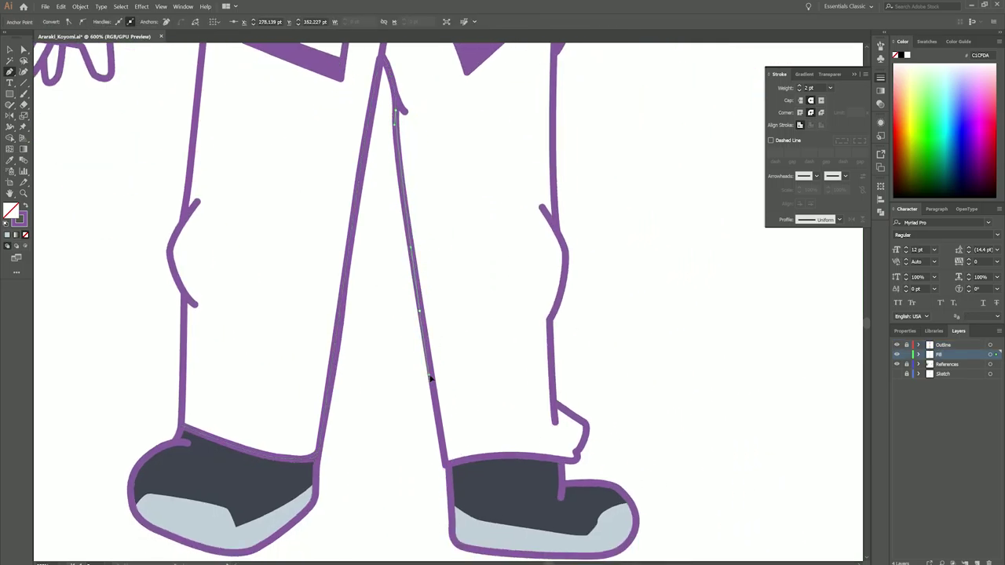
Step: Continue the trouser path around the ankle fold, up the outer leg below the pocketed hand, and along the jacket's V-shaped hem
{"action": "scroll", "coordinate": [540, 460], "scroll_direction": "up", "scroll_amount": 5}
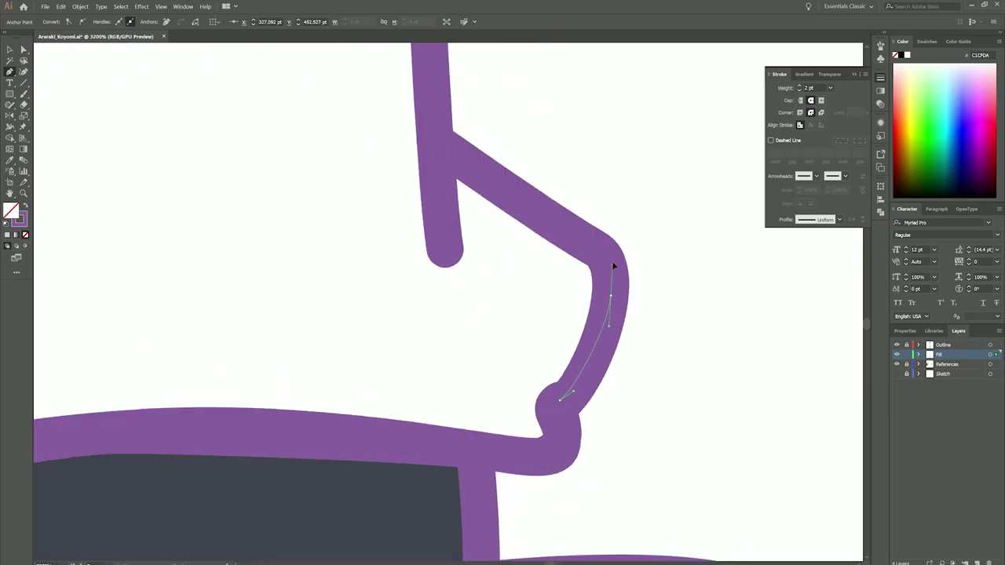
{"action": "scroll", "coordinate": [613, 271], "scroll_direction": "down", "scroll_amount": 1}
{"action": "scroll", "coordinate": [426, 276], "scroll_direction": "up", "scroll_amount": 10}
{"action": "scroll", "coordinate": [348, 300], "scroll_direction": "down", "scroll_amount": 8}
{"action": "scroll", "coordinate": [274, 377], "scroll_direction": "up", "scroll_amount": 5}
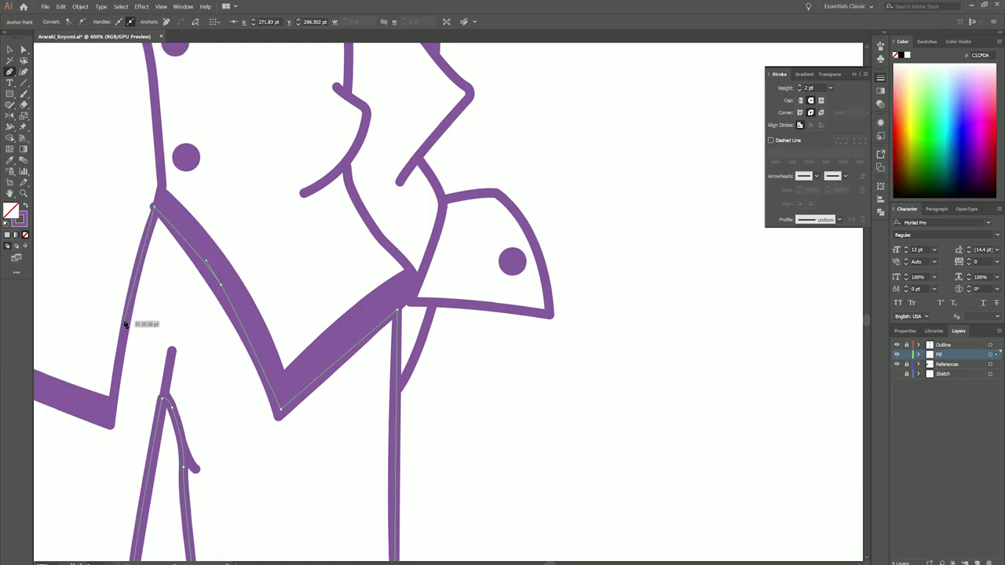
Step: Trace the remaining jacket hem and the other leg's outer edge, close the trouser shape, and fill it with near-black #080705
{"action": "scroll", "coordinate": [126, 324], "scroll_direction": "up", "scroll_amount": 2}
{"action": "scroll", "coordinate": [555, 416], "scroll_direction": "down", "scroll_amount": 2}
{"action": "scroll", "coordinate": [218, 359], "scroll_direction": "up", "scroll_amount": 3}
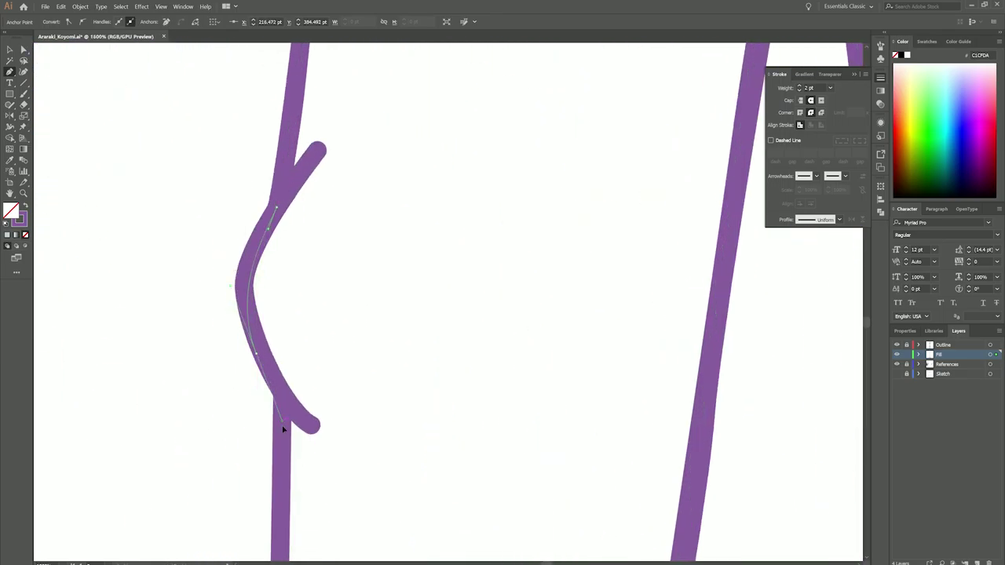
{"action": "scroll", "coordinate": [285, 445], "scroll_direction": "down", "scroll_amount": 2}
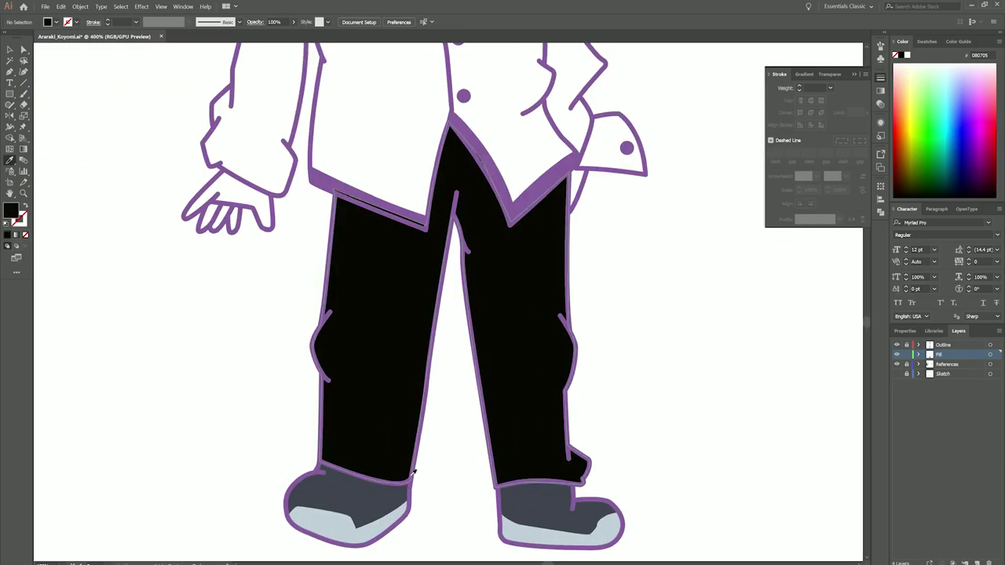
Step: Send the trouser fill to the back and recolour it dark charcoal #3A3539, sampled from the reference figure
{"action": "scroll", "coordinate": [366, 359], "scroll_direction": "up", "scroll_amount": 2}
{"action": "right_click", "coordinate": [366, 359]}
{"action": "left_click", "coordinate": [360, 380]}
{"action": "key", "text": "Delete"}
{"action": "key", "text": "v"}
{"action": "scroll", "coordinate": [521, 374], "scroll_direction": "down", "scroll_amount": 5}
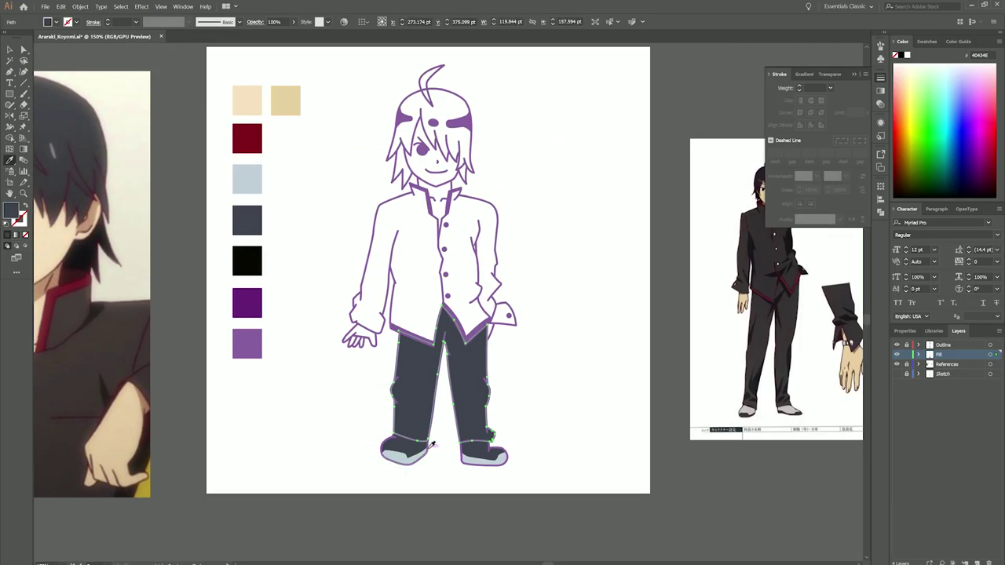
{"action": "scroll", "coordinate": [439, 314], "scroll_direction": "right", "scroll_amount": 5}
{"action": "scroll", "coordinate": [395, 372], "scroll_direction": "up", "scroll_amount": 6}
{"action": "scroll", "coordinate": [402, 389], "scroll_direction": "down", "scroll_amount": 5}
{"action": "scroll", "coordinate": [437, 258], "scroll_direction": "up", "scroll_amount": 3}
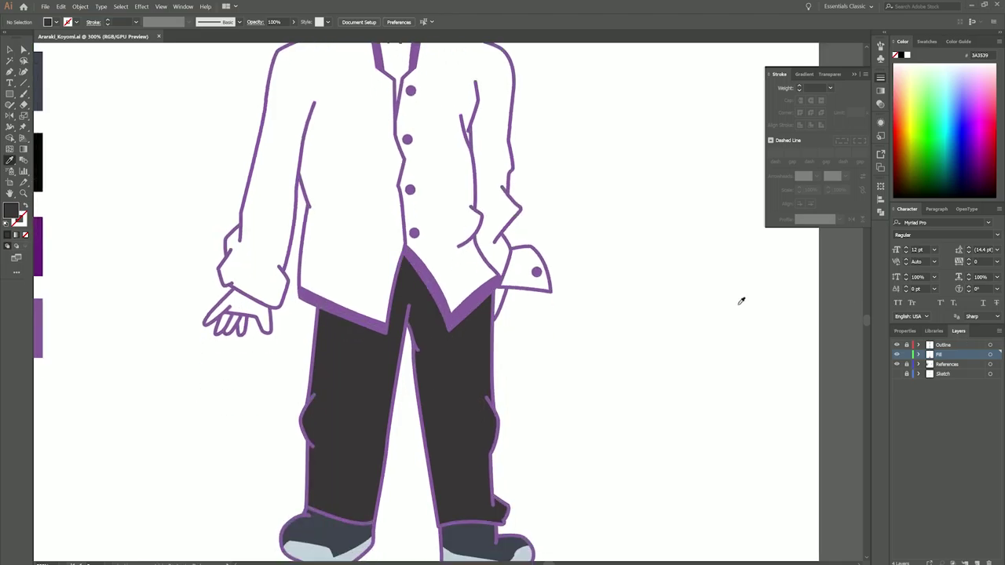
{"action": "scroll", "coordinate": [243, 366], "scroll_direction": "up", "scroll_amount": 3}
{"action": "scroll", "coordinate": [240, 396], "scroll_direction": "up", "scroll_amount": 6}
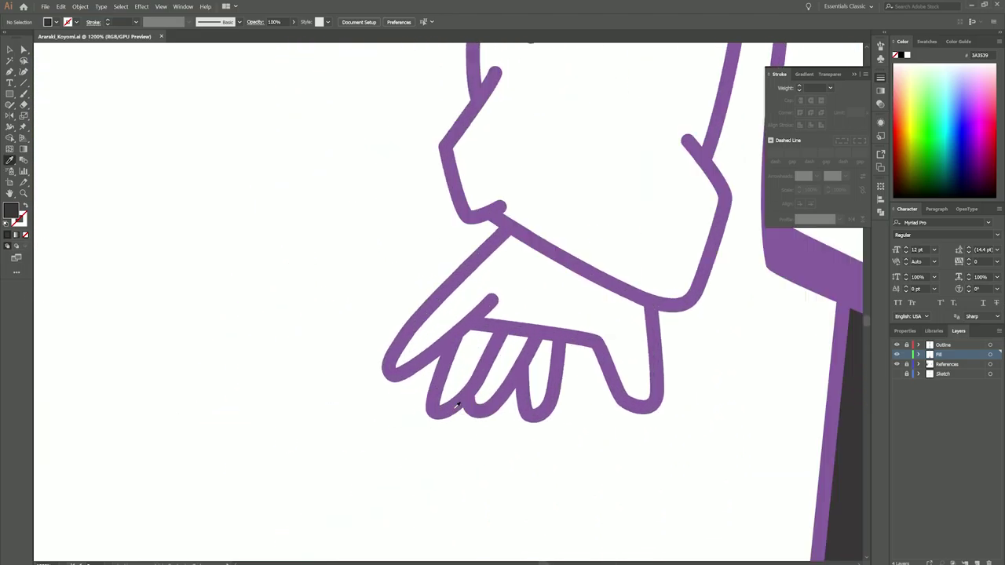
Step: Trace the hanging hand's thumb and fingers with the Pen tool on the Fill layer
{"action": "key", "text": "p"}
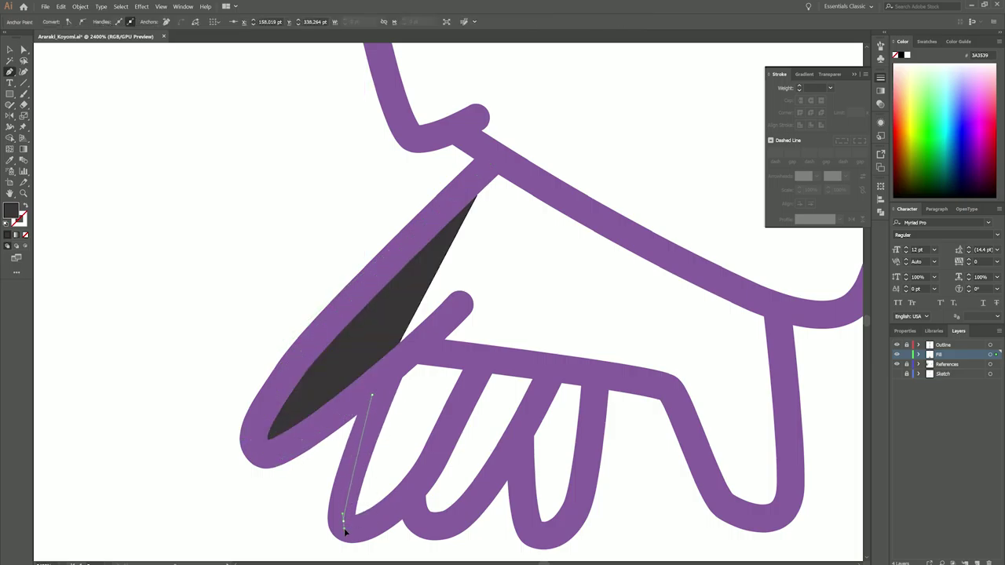
{"action": "left_click", "coordinate": [498, 177]}
{"action": "left_click", "coordinate": [595, 379]}
{"action": "left_click", "coordinate": [663, 392]}
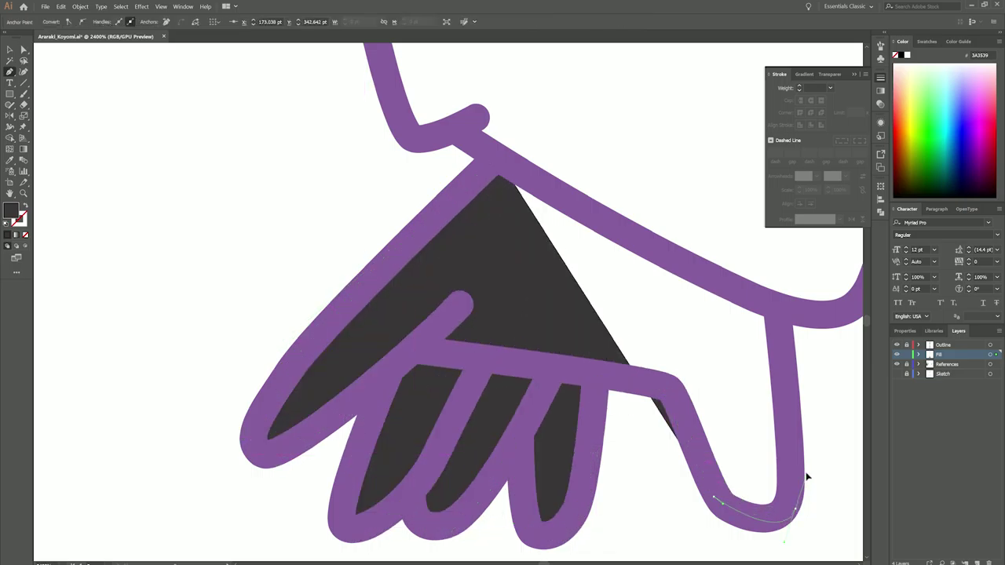
Step: Trace the hand's last finger, close the shape at the wrist, and fill it with the light beige skin swatch
{"action": "left_click", "coordinate": [807, 475]}
{"action": "left_click", "coordinate": [466, 145]}
{"action": "key", "text": "ctrl+0"}
{"action": "key", "text": "i"}
{"action": "left_click", "coordinate": [176, 115]}
{"action": "scroll", "coordinate": [272, 209], "scroll_direction": "up", "scroll_amount": 4}
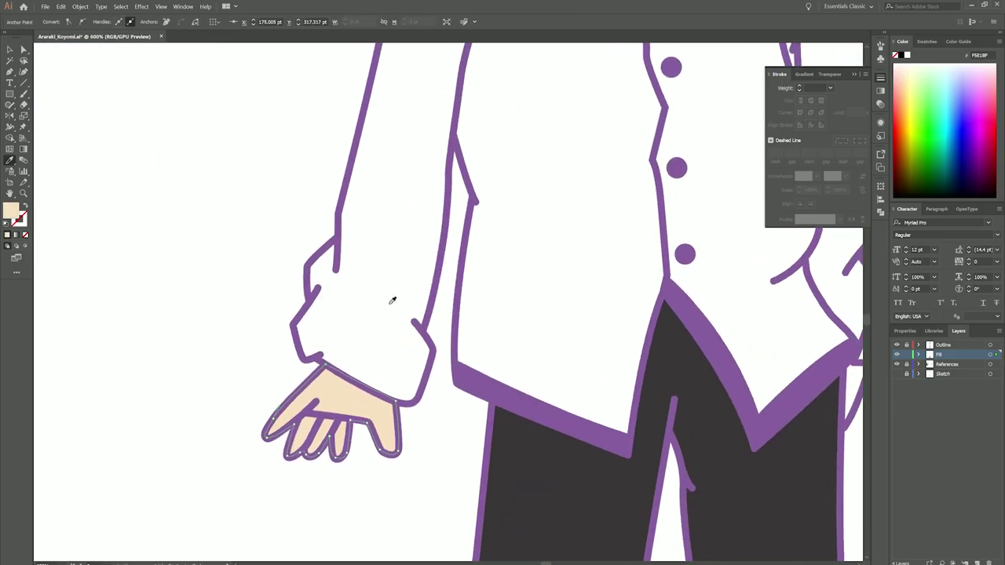
Step: Start the jacket fill path by tracing around the rolled cuff above the hanging hand
{"action": "scroll", "coordinate": [392, 299], "scroll_direction": "down", "scroll_amount": 2}
{"action": "scroll", "coordinate": [314, 439], "scroll_direction": "up", "scroll_amount": 3}
{"action": "key", "text": "p"}
{"action": "left_click", "coordinate": [289, 436]}
{"action": "scroll", "coordinate": [297, 541], "scroll_direction": "up", "scroll_amount": 3}
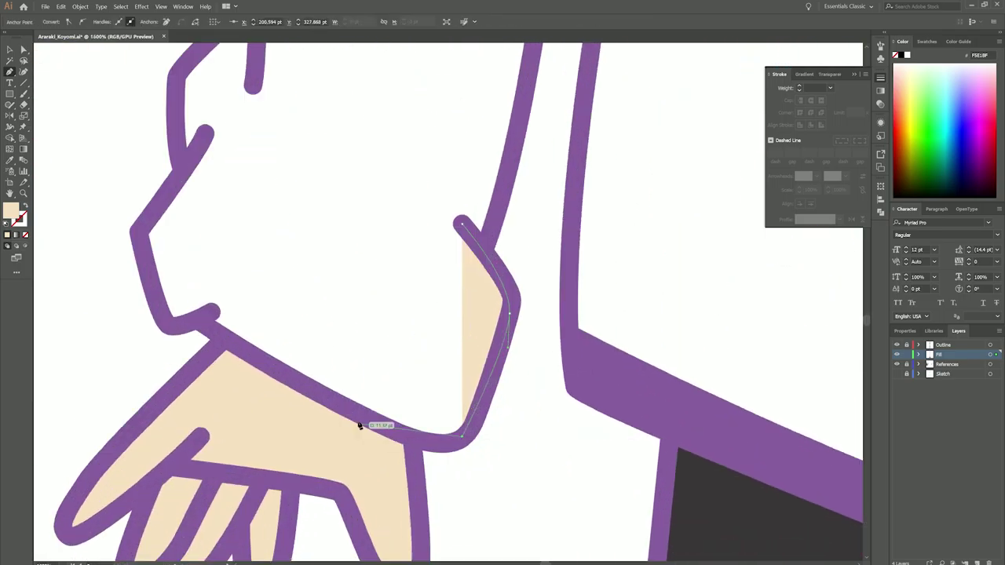
{"action": "scroll", "coordinate": [366, 421], "scroll_direction": "down", "scroll_amount": 1}
{"action": "scroll", "coordinate": [372, 386], "scroll_direction": "up", "scroll_amount": 2}
{"action": "scroll", "coordinate": [360, 283], "scroll_direction": "down", "scroll_amount": 2}
{"action": "scroll", "coordinate": [360, 283], "scroll_direction": "down", "scroll_amount": 2}
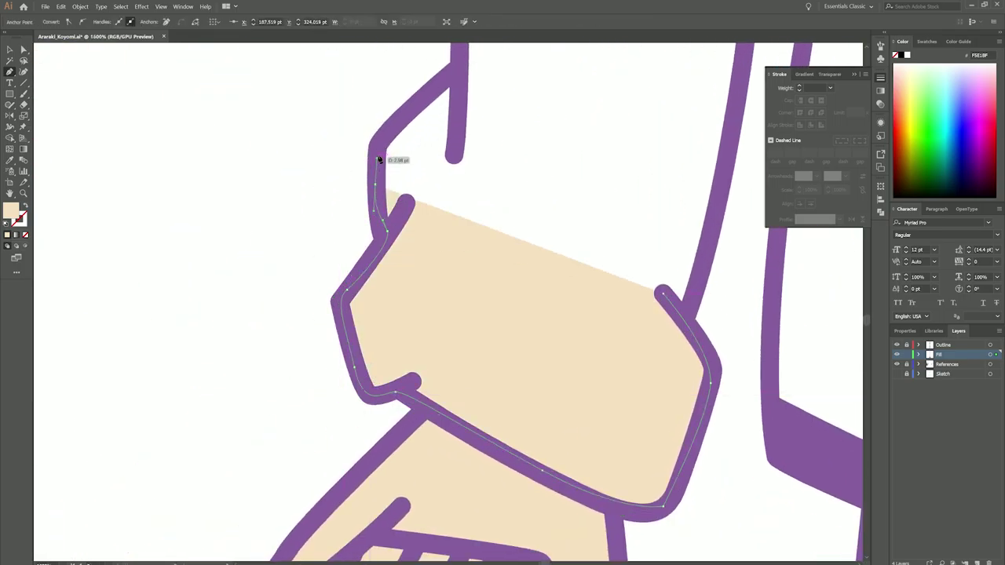
Step: Continue the jacket path from the cuff fold up the outer sleeve edge to the shoulder
{"action": "scroll", "coordinate": [411, 142], "scroll_direction": "up", "scroll_amount": 5}
{"action": "scroll", "coordinate": [361, 438], "scroll_direction": "down", "scroll_amount": 2}
{"action": "left_click", "coordinate": [406, 259]}
{"action": "scroll", "coordinate": [406, 260], "scroll_direction": "up", "scroll_amount": 3}
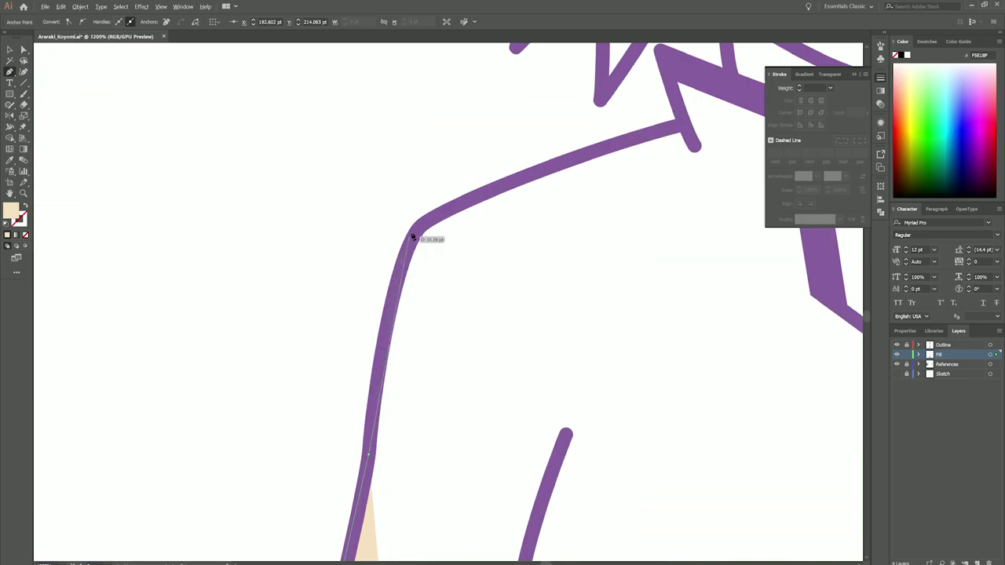
{"action": "left_click", "coordinate": [419, 181]}
Step: Extend the jacket path across the shoulder and around the first collar flap down its inner edge
{"action": "scroll", "coordinate": [444, 169], "scroll_direction": "up", "scroll_amount": 2}
{"action": "scroll", "coordinate": [445, 170], "scroll_direction": "right", "scroll_amount": 3}
{"action": "left_click", "coordinate": [505, 149]}
{"action": "left_click", "coordinate": [500, 128]}
{"action": "left_click", "coordinate": [543, 148]}
{"action": "left_click", "coordinate": [573, 380]}
{"action": "scroll", "coordinate": [510, 314], "scroll_direction": "down", "scroll_amount": 3}
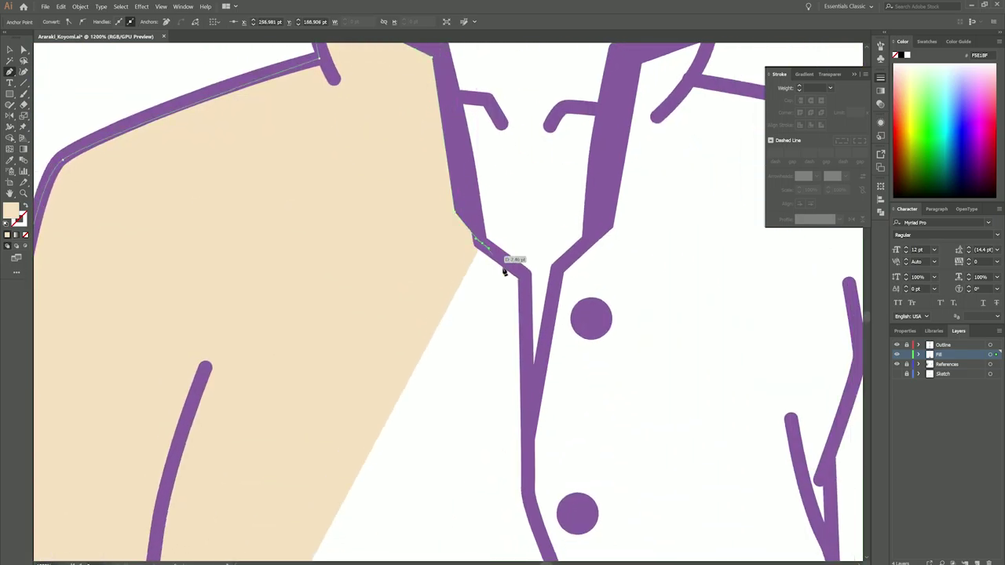
Step: Trace the jacket's narrow V-shaped neck opening and continue up the opposite collar flap
{"action": "left_click", "coordinate": [480, 245]}
{"action": "left_click", "coordinate": [525, 275]}
{"action": "scroll", "coordinate": [503, 314], "scroll_direction": "down", "scroll_amount": 2}
{"action": "left_click", "coordinate": [483, 330]}
{"action": "scroll", "coordinate": [456, 353], "scroll_direction": "up", "scroll_amount": 4}
{"action": "left_click", "coordinate": [486, 230]}
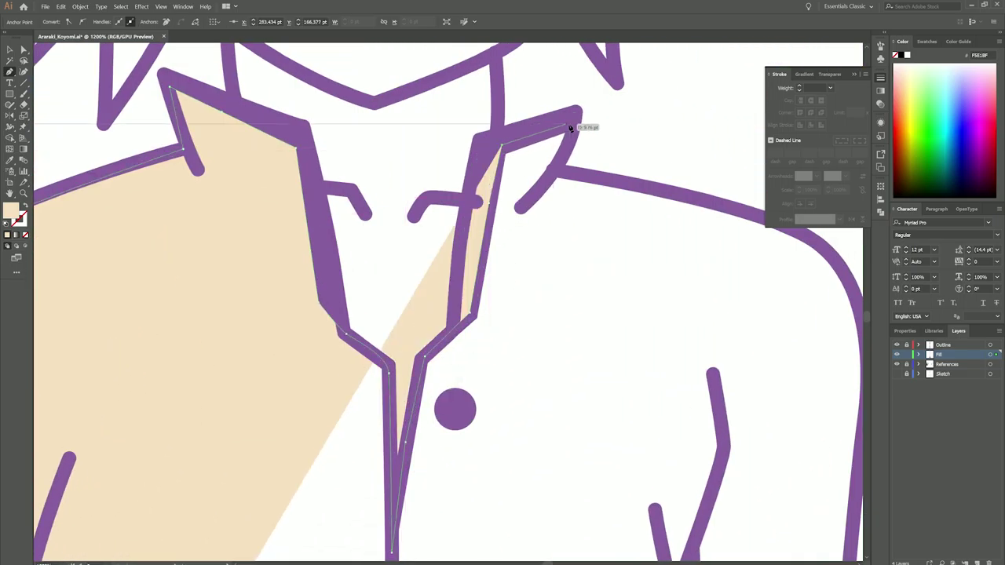
Step: Continue the jacket path over the second shoulder and down the outer edge of the pocketed arm's sleeve
{"action": "scroll", "coordinate": [498, 215], "scroll_direction": "down", "scroll_amount": 4}
{"action": "scroll", "coordinate": [455, 457], "scroll_direction": "up", "scroll_amount": 1}
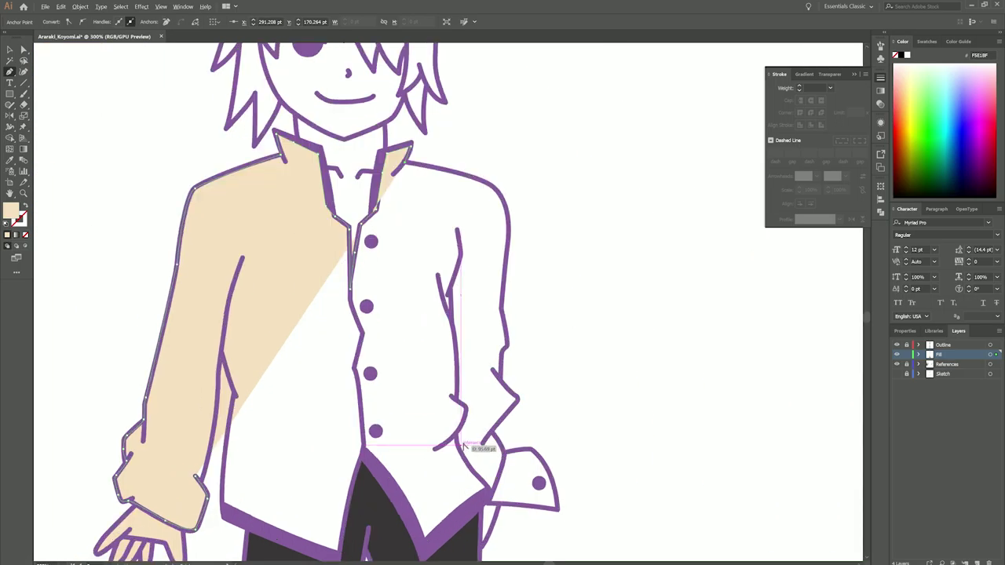
{"action": "scroll", "coordinate": [337, 259], "scroll_direction": "up", "scroll_amount": 3}
{"action": "scroll", "coordinate": [337, 259], "scroll_direction": "down", "scroll_amount": 3}
{"action": "left_click", "coordinate": [385, 137]}
{"action": "left_click", "coordinate": [412, 357]}
{"action": "left_click", "coordinate": [394, 528]}
{"action": "scroll", "coordinate": [394, 528], "scroll_direction": "down", "scroll_amount": 5}
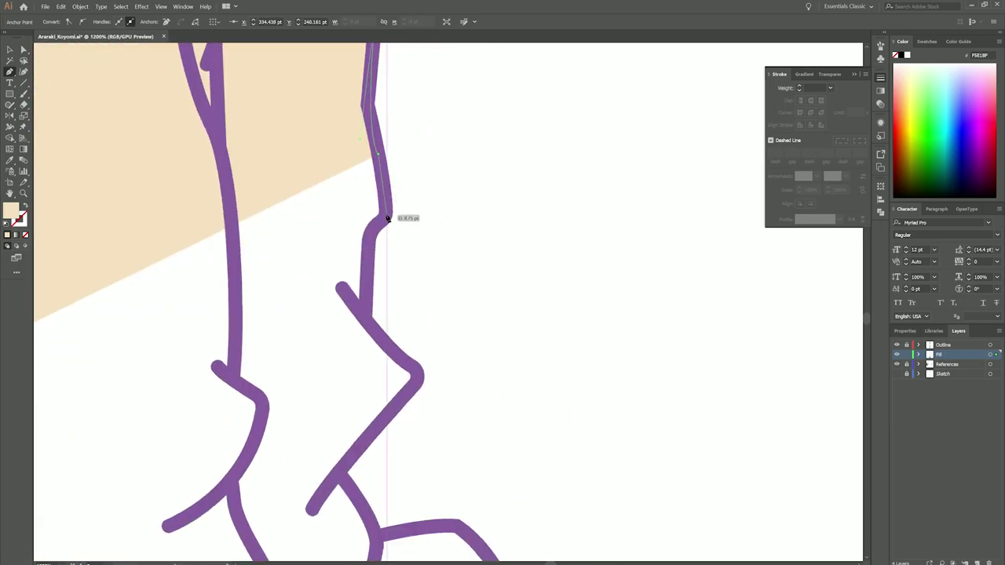
Step: Trace the jacket path around the elbow folds of the pocketed arm
{"action": "left_click", "coordinate": [383, 216]}
{"action": "left_click", "coordinate": [369, 260]}
{"action": "left_click", "coordinate": [378, 335]}
{"action": "left_click", "coordinate": [418, 375]}
{"action": "left_click", "coordinate": [343, 474]}
{"action": "scroll", "coordinate": [343, 475], "scroll_direction": "down", "scroll_amount": 4}
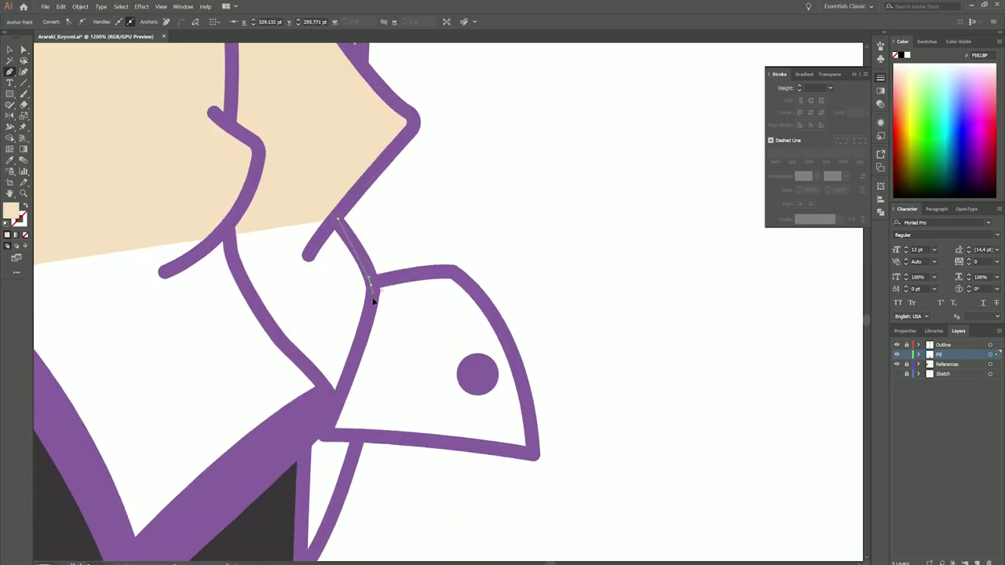
Step: Continue the jacket path down the forearm beside the cuff flap and along the pointed hem to the front opening
{"action": "left_click", "coordinate": [370, 287]}
{"action": "scroll", "coordinate": [370, 332], "scroll_direction": "down", "scroll_amount": 1}
{"action": "scroll", "coordinate": [370, 333], "scroll_direction": "left", "scroll_amount": 2}
{"action": "left_click", "coordinate": [417, 353]}
{"action": "scroll", "coordinate": [351, 289], "scroll_direction": "down", "scroll_amount": 2}
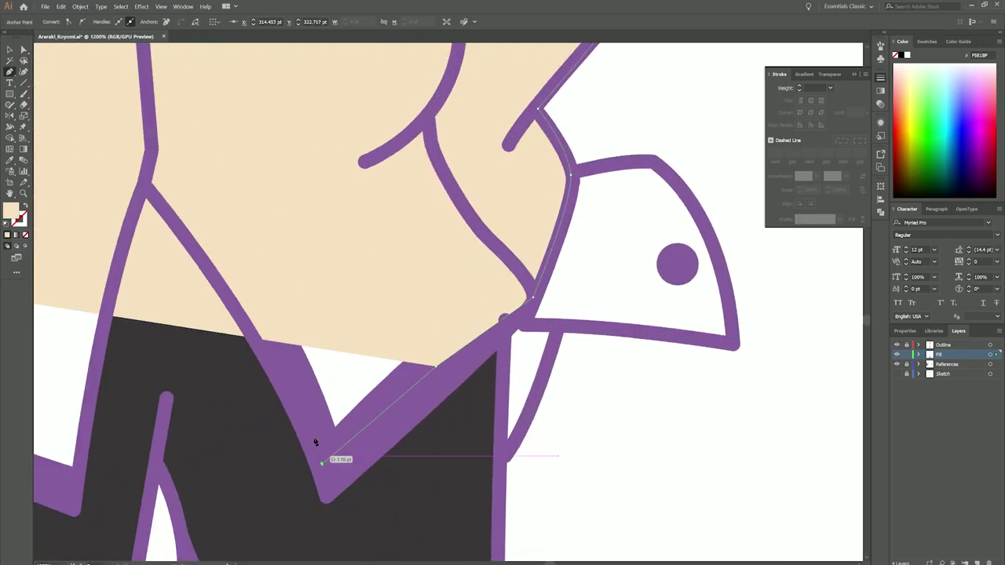
{"action": "scroll", "coordinate": [321, 463], "scroll_direction": "up", "scroll_amount": 3}
{"action": "scroll", "coordinate": [325, 366], "scroll_direction": "down", "scroll_amount": 3}
{"action": "left_click", "coordinate": [314, 356]}
{"action": "left_click", "coordinate": [291, 474]}
Step: Trace the other front panel's hem and take the jacket path up its side edge
{"action": "scroll", "coordinate": [291, 474], "scroll_direction": "down", "scroll_amount": 2}
{"action": "scroll", "coordinate": [268, 464], "scroll_direction": "up", "scroll_amount": 2}
{"action": "scroll", "coordinate": [628, 532], "scroll_direction": "left", "scroll_amount": 5}
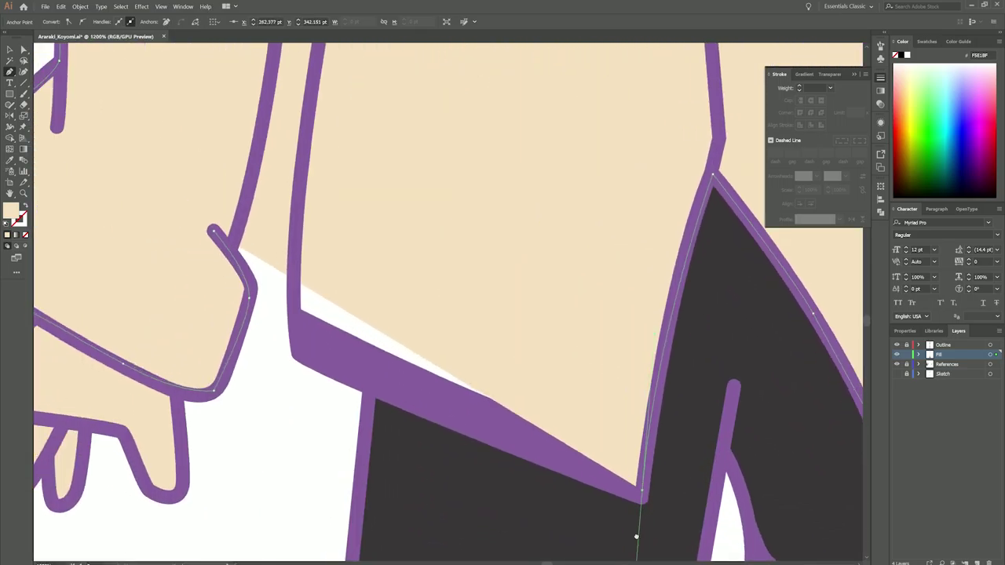
{"action": "scroll", "coordinate": [642, 493], "scroll_direction": "up", "scroll_amount": 1}
{"action": "scroll", "coordinate": [353, 186], "scroll_direction": "down", "scroll_amount": 2}
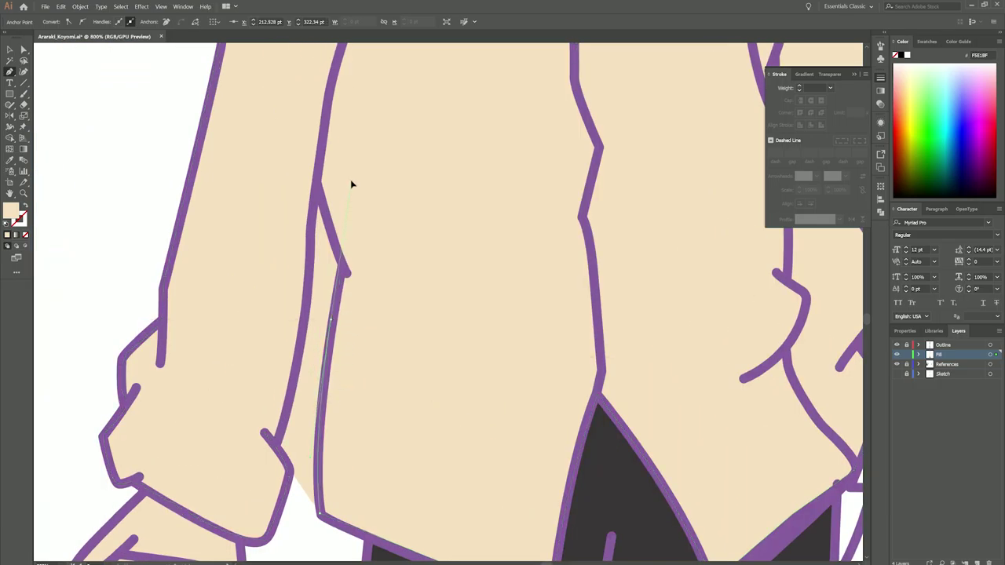
Step: Trace the hanging sleeve's inner edge down to the cuff, close the jacket shape, and send it to the back
{"action": "left_click", "coordinate": [289, 438]}
{"action": "scroll", "coordinate": [289, 440], "scroll_direction": "up", "scroll_amount": 4}
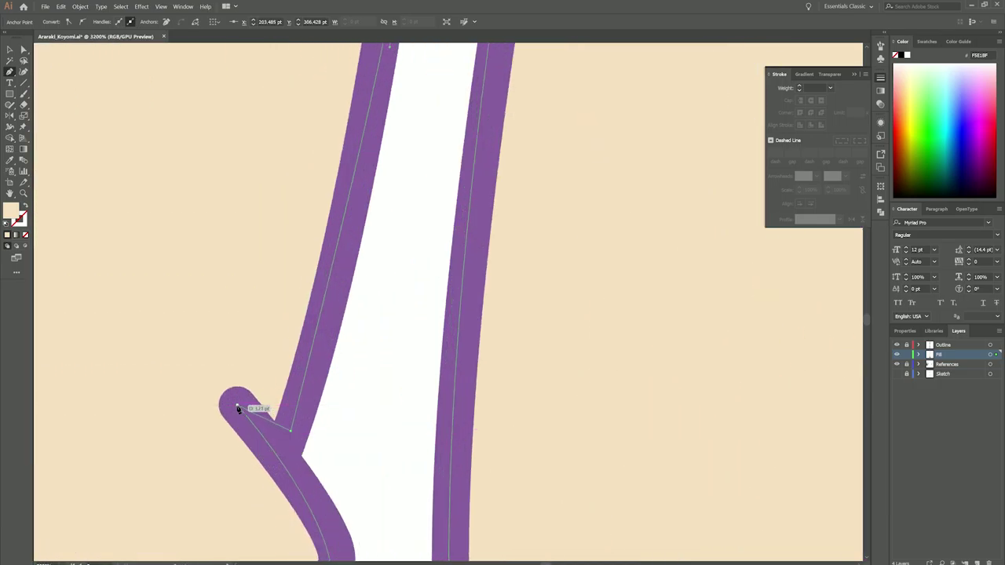
{"action": "scroll", "coordinate": [186, 356], "scroll_direction": "down", "scroll_amount": 6}
{"action": "scroll", "coordinate": [372, 327], "scroll_direction": "up", "scroll_amount": 4}
{"action": "right_click", "coordinate": [372, 327]}
{"action": "left_click", "coordinate": [393, 346]}
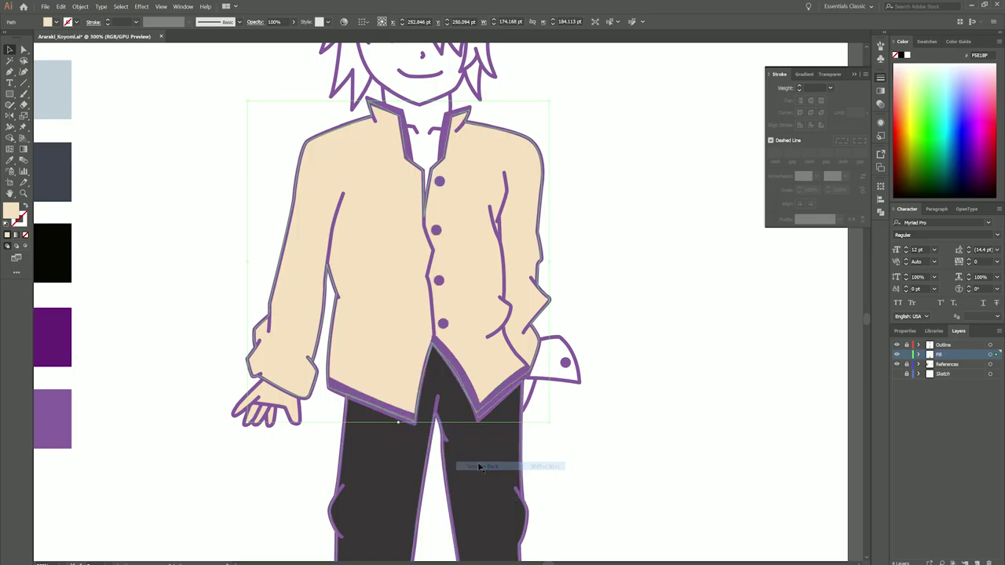
Step: Fill the wrist sliver below the cuff flap with beige and adjust the jacket's anchor point where the flap joins
{"action": "scroll", "coordinate": [570, 395], "scroll_direction": "up", "scroll_amount": 2}
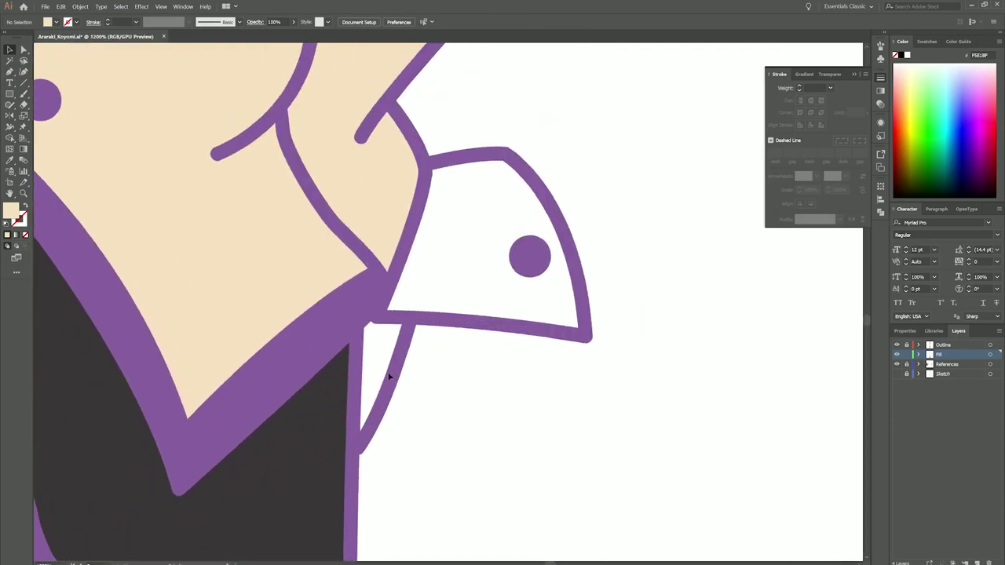
{"action": "left_click", "coordinate": [359, 339]}
{"action": "key", "text": "a"}
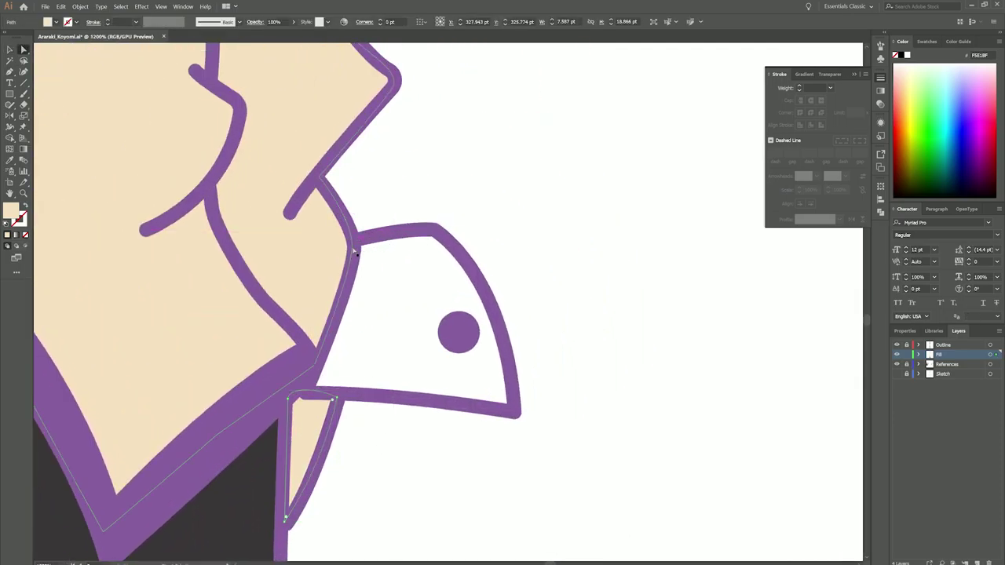
{"action": "scroll", "coordinate": [380, 250], "scroll_direction": "up", "scroll_amount": 3}
{"action": "left_click", "coordinate": [364, 280]}
{"action": "left_click_drag", "start_coordinate": [359, 255], "coordinate": [363, 259]}
{"action": "scroll", "coordinate": [344, 199], "scroll_direction": "down", "scroll_amount": 3}
Step: Trace the pocketed arm's cuff flap with the Pen tool and close the shape along the sleeve edge
{"action": "key", "text": "p"}
{"action": "left_click", "coordinate": [464, 210]}
{"action": "left_click", "coordinate": [524, 280]}
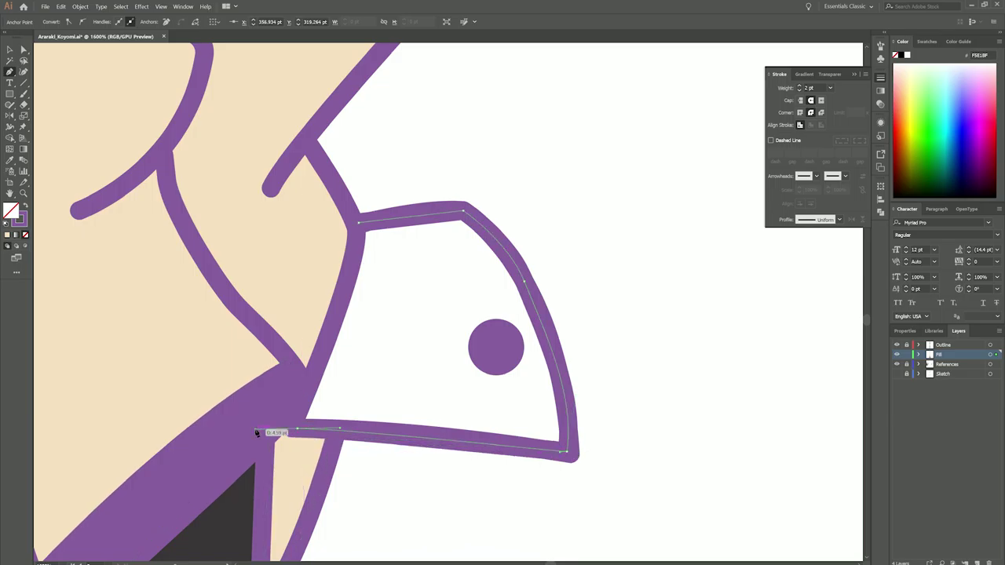
{"action": "left_click", "coordinate": [359, 224]}
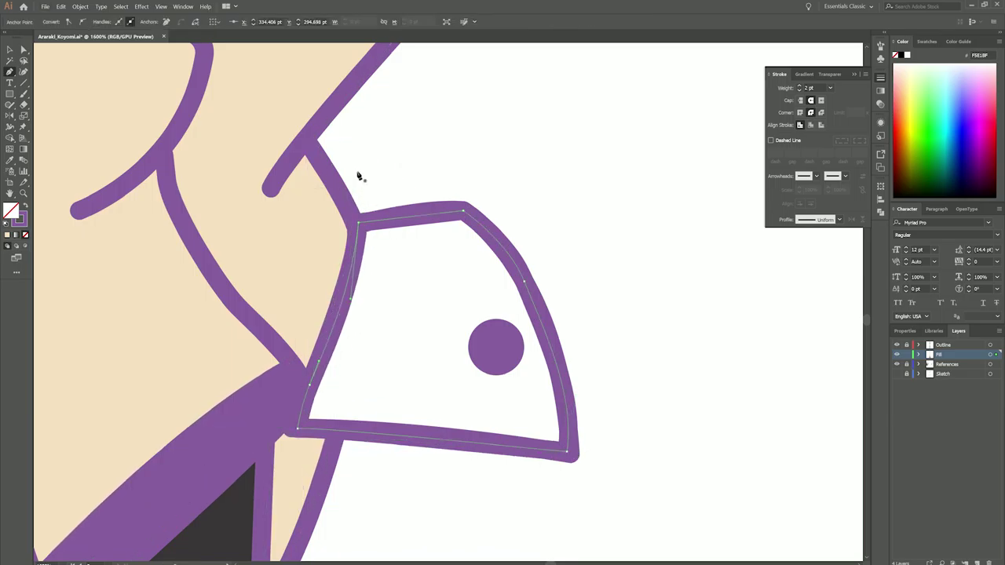
{"action": "scroll", "coordinate": [363, 162], "scroll_direction": "down", "scroll_amount": 6}
{"action": "scroll", "coordinate": [408, 318], "scroll_direction": "up", "scroll_amount": 6}
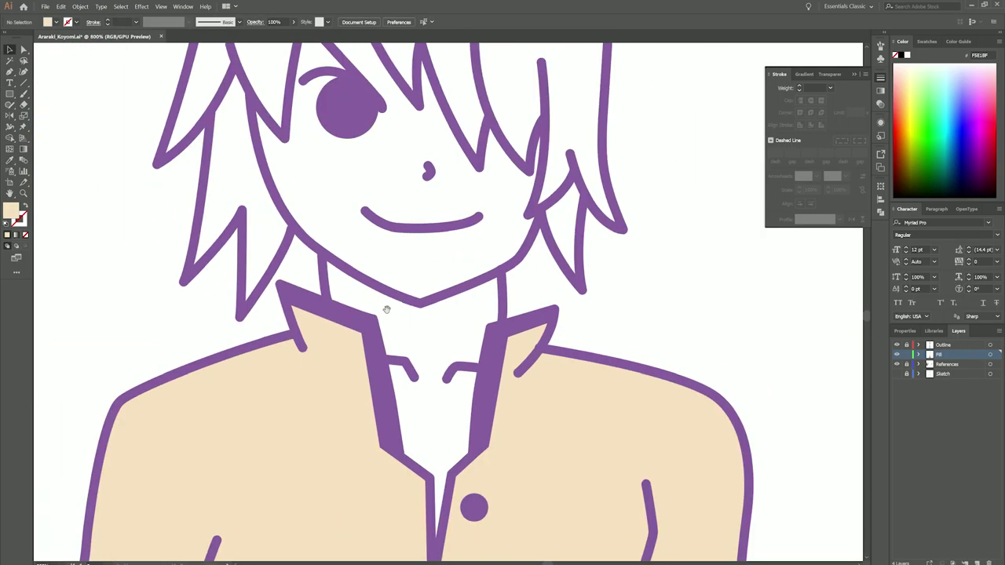
Step: Start the beige neck shape by tracing along the chin line between the two neck edges
{"action": "left_click", "coordinate": [524, 232]}
{"action": "key", "text": "a"}
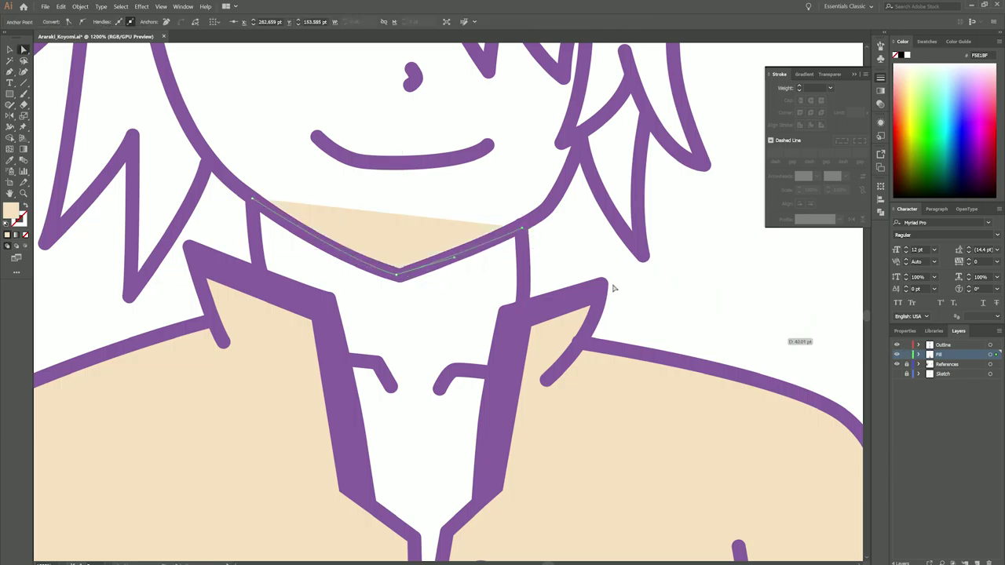
{"action": "left_click", "coordinate": [518, 237]}
{"action": "scroll", "coordinate": [518, 238], "scroll_direction": "up", "scroll_amount": 5}
{"action": "scroll", "coordinate": [506, 288], "scroll_direction": "down", "scroll_amount": 5}
{"action": "left_click", "coordinate": [572, 325]}
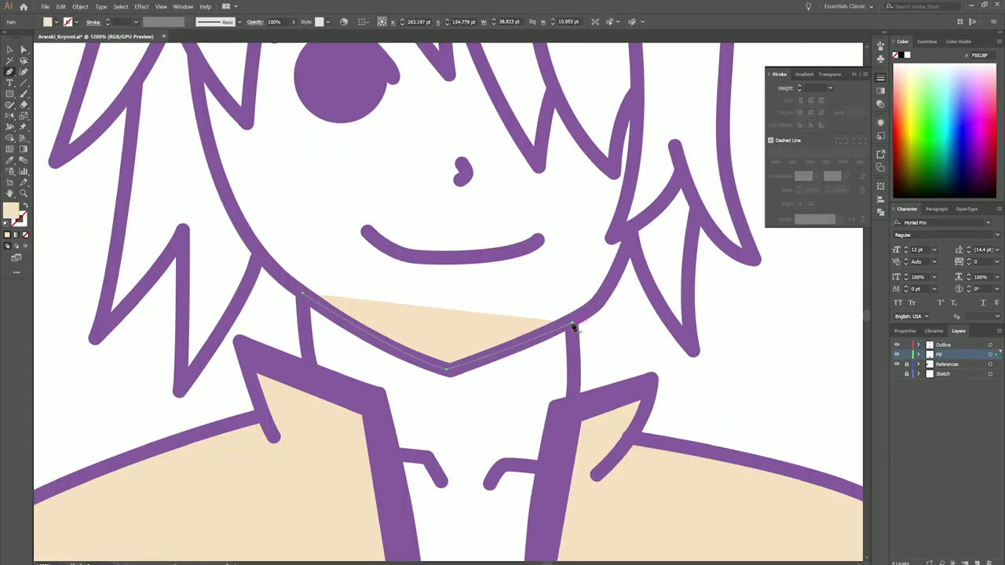
Step: Continue the neck path down the neck side and inner collar edge to the tip of the V-shaped opening
{"action": "key", "text": "p"}
{"action": "scroll", "coordinate": [545, 281], "scroll_direction": "down", "scroll_amount": 3}
{"action": "scroll", "coordinate": [532, 471], "scroll_direction": "up", "scroll_amount": 1}
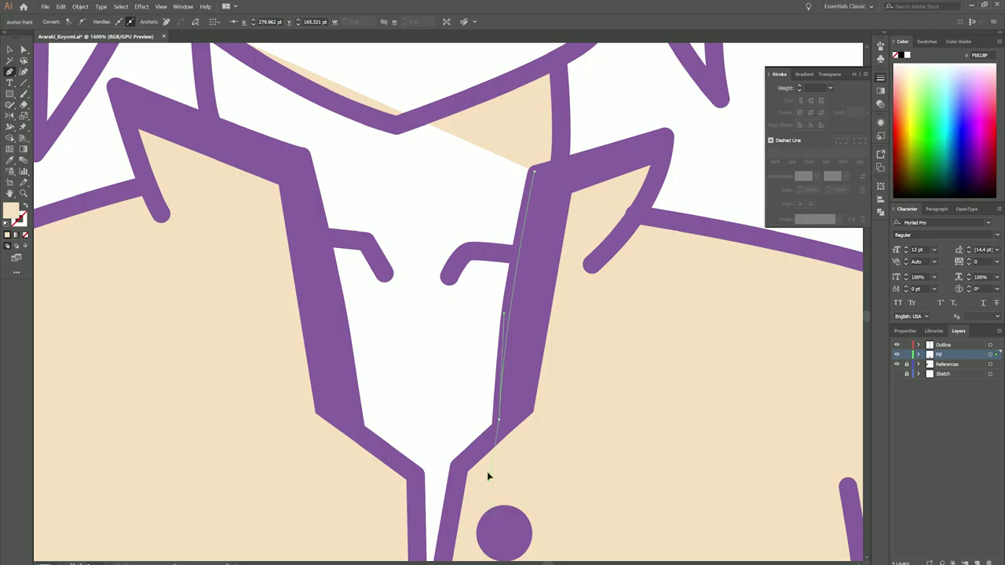
{"action": "scroll", "coordinate": [478, 393], "scroll_direction": "down", "scroll_amount": 3}
{"action": "left_click", "coordinate": [456, 277]}
{"action": "scroll", "coordinate": [456, 277], "scroll_direction": "up", "scroll_amount": 1}
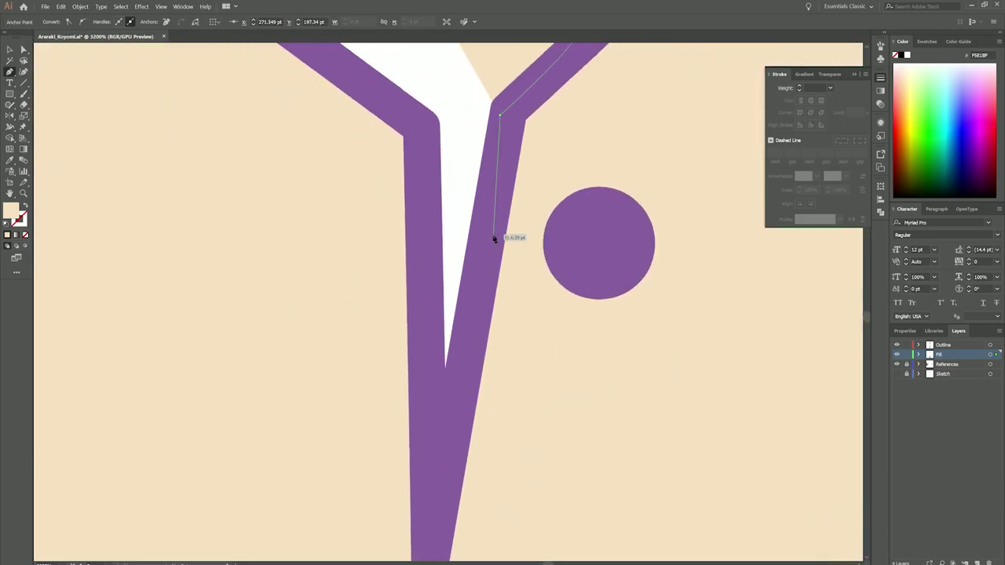
{"action": "left_click", "coordinate": [436, 463]}
{"action": "scroll", "coordinate": [312, 272], "scroll_direction": "down", "scroll_amount": 2}
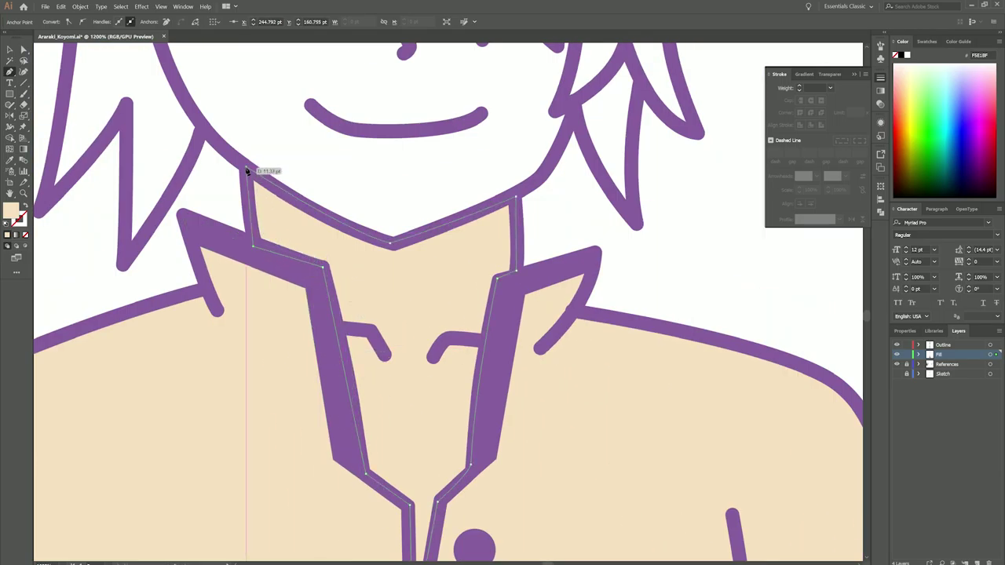
Step: Close the neck shape where the neck meets the jaw and send it to the back
{"action": "scroll", "coordinate": [246, 171], "scroll_direction": "up", "scroll_amount": 2}
{"action": "scroll", "coordinate": [281, 318], "scroll_direction": "down", "scroll_amount": 4}
{"action": "scroll", "coordinate": [259, 265], "scroll_direction": "up", "scroll_amount": 5}
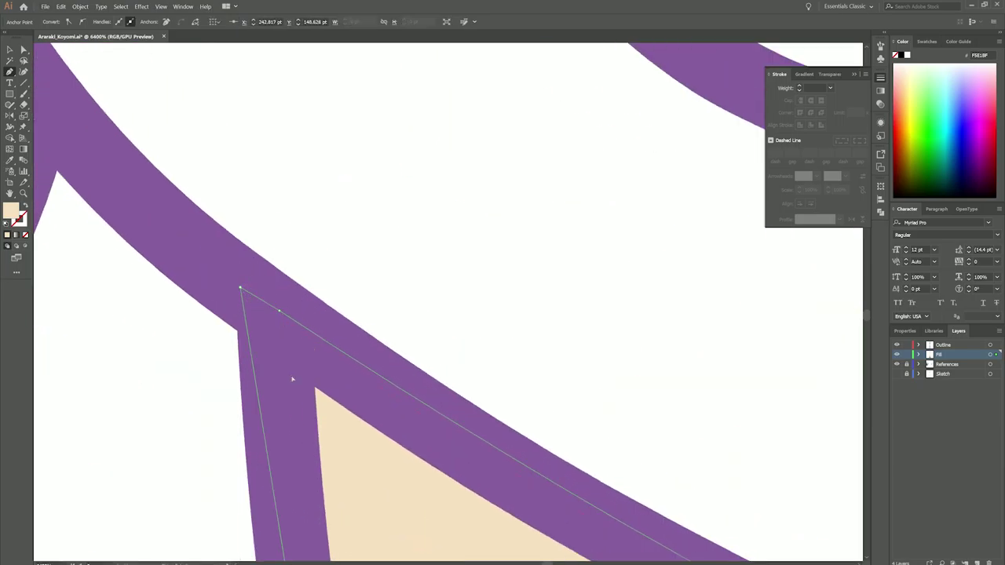
{"action": "scroll", "coordinate": [292, 378], "scroll_direction": "down", "scroll_amount": 5}
{"action": "scroll", "coordinate": [372, 314], "scroll_direction": "up", "scroll_amount": 3}
{"action": "right_click", "coordinate": [372, 314]}
{"action": "left_click", "coordinate": [392, 409]}
{"action": "scroll", "coordinate": [590, 414], "scroll_direction": "down", "scroll_amount": 2}
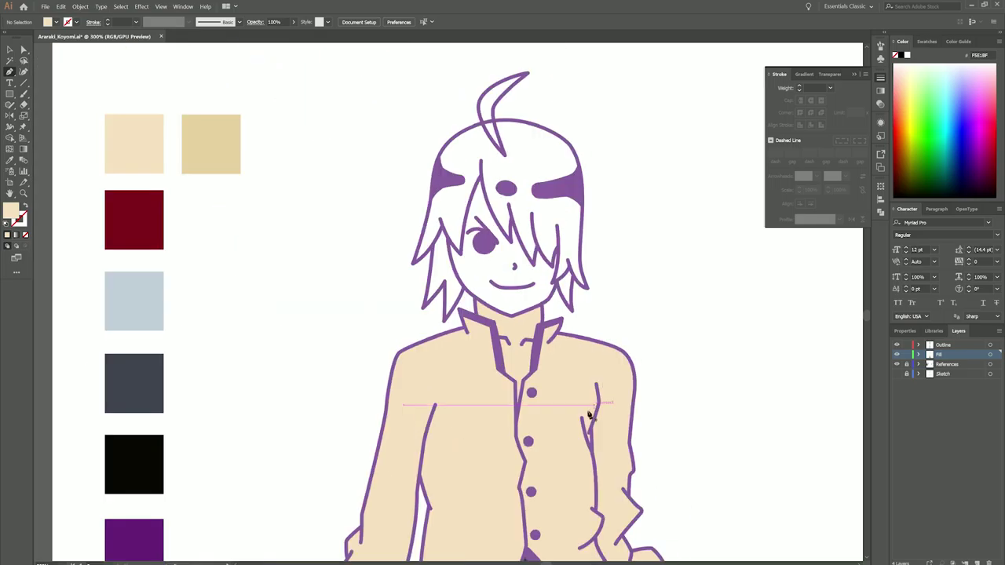
Step: Start the face shape with the Pen tool, tracing from the cheek-side hair edge down the jaw to the chin and up the far jaw
{"action": "scroll", "coordinate": [180, 186], "scroll_direction": "down", "scroll_amount": 3}
{"action": "scroll", "coordinate": [269, 246], "scroll_direction": "up", "scroll_amount": 3}
{"action": "scroll", "coordinate": [269, 246], "scroll_direction": "right", "scroll_amount": 3}
{"action": "scroll", "coordinate": [388, 294], "scroll_direction": "up", "scroll_amount": 4}
{"action": "scroll", "coordinate": [219, 336], "scroll_direction": "right", "scroll_amount": 2}
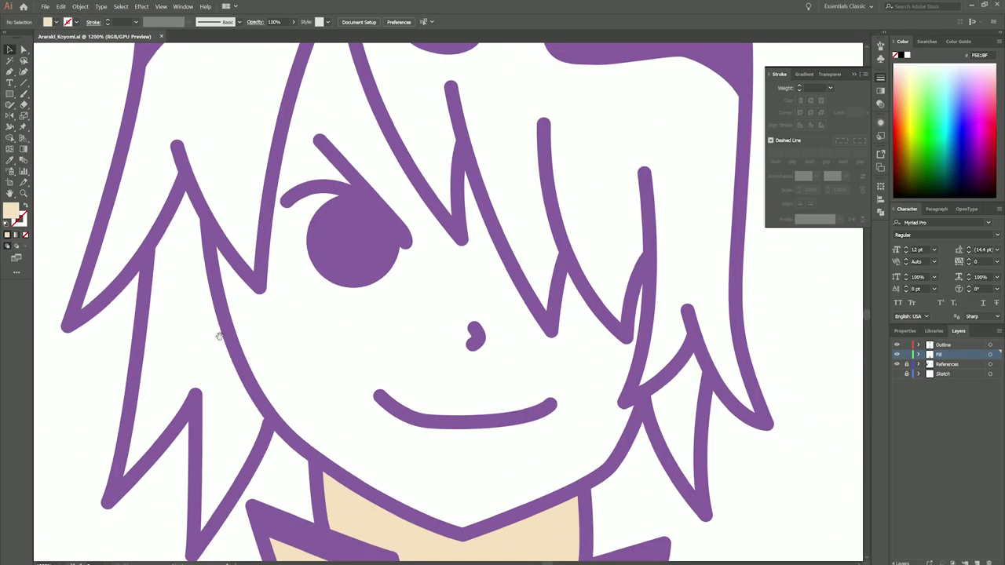
{"action": "scroll", "coordinate": [219, 336], "scroll_direction": "right", "scroll_amount": 1}
{"action": "key", "text": "p"}
{"action": "left_click", "coordinate": [901, 345]}
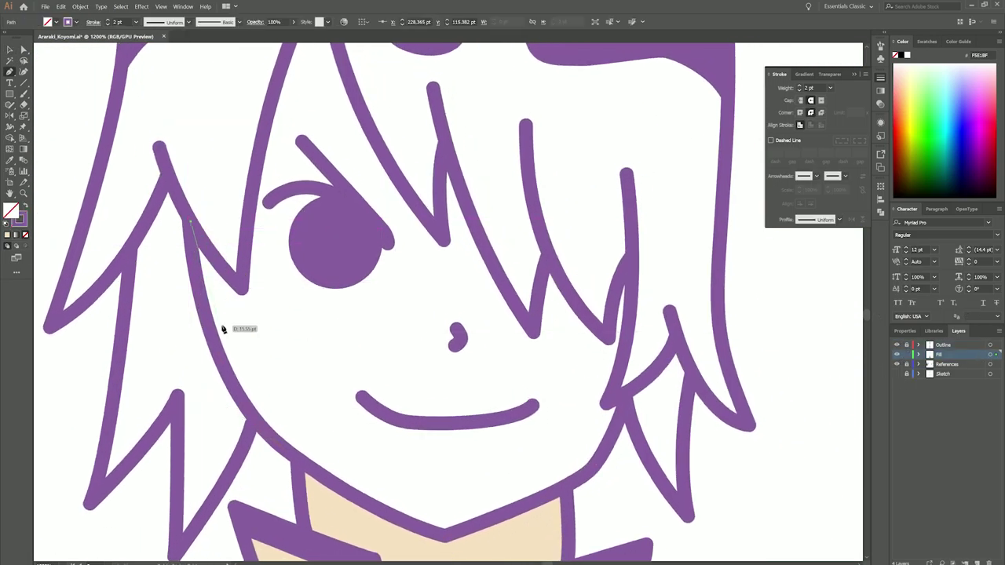
{"action": "left_click", "coordinate": [447, 534]}
{"action": "left_click_drag", "start_coordinate": [448, 534], "coordinate": [340, 479]}
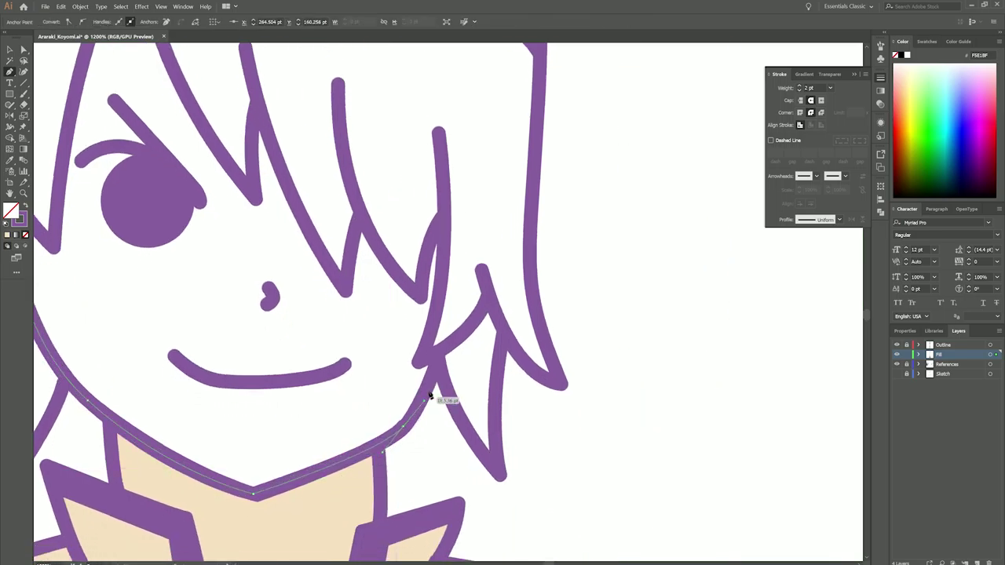
Step: Continue the face path along the zigzag fringe tips to the forehead peak and down to the fringe tip beside the eye
{"action": "scroll", "coordinate": [400, 254], "scroll_direction": "up", "scroll_amount": 2}
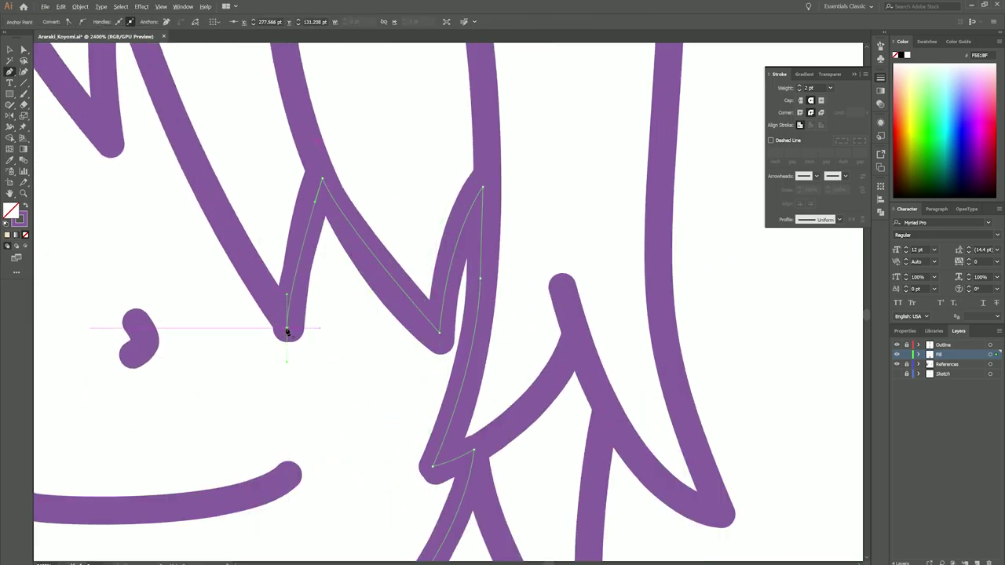
{"action": "left_click_drag", "start_coordinate": [287, 331], "coordinate": [426, 530]}
{"action": "left_click_drag", "start_coordinate": [248, 149], "coordinate": [253, 168]}
{"action": "scroll", "coordinate": [248, 338], "scroll_direction": "down", "scroll_amount": 2}
{"action": "scroll", "coordinate": [309, 138], "scroll_direction": "up", "scroll_amount": 3}
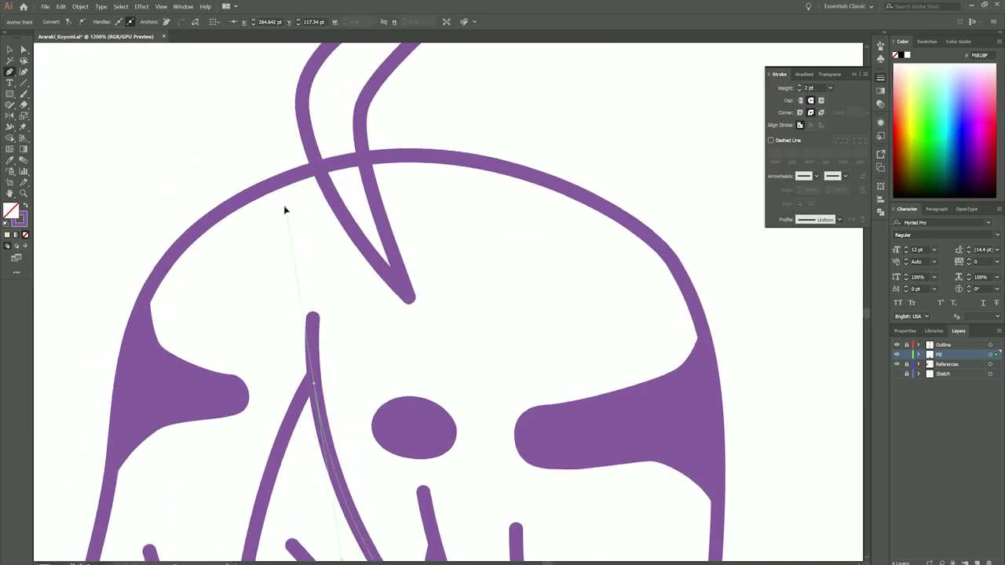
{"action": "scroll", "coordinate": [292, 415], "scroll_direction": "down", "scroll_amount": 5}
{"action": "left_click_drag", "start_coordinate": [310, 361], "coordinate": [306, 505]}
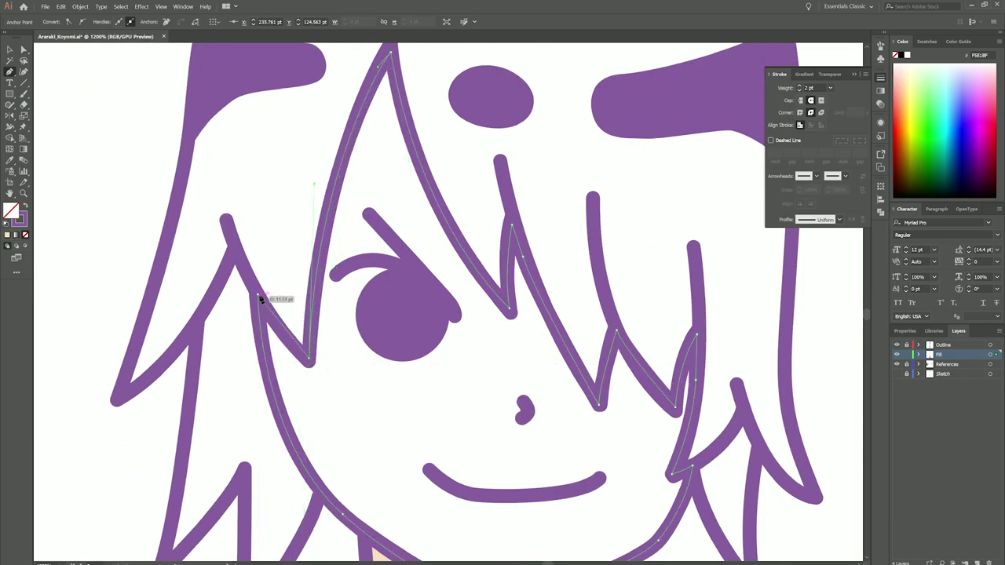
Step: Close the face shape, fill it with the beige sampled from the existing skin fill and send it to the back
{"action": "scroll", "coordinate": [297, 390], "scroll_direction": "down", "scroll_amount": 4}
{"action": "key", "text": "i"}
{"action": "left_click", "coordinate": [393, 503]}
{"action": "right_click", "coordinate": [372, 337]}
{"action": "left_click", "coordinate": [518, 476]}
Step: Trace the pointed hair lock beside the cheek on the open-eye side as a closed beige shape
{"action": "scroll", "coordinate": [287, 359], "scroll_direction": "up", "scroll_amount": 3}
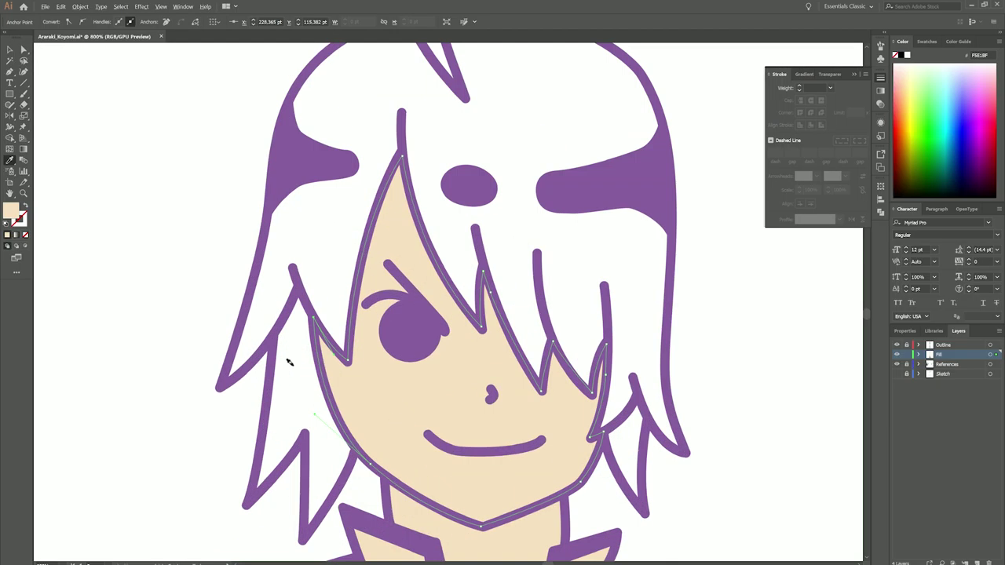
{"action": "left_click", "coordinate": [279, 383]}
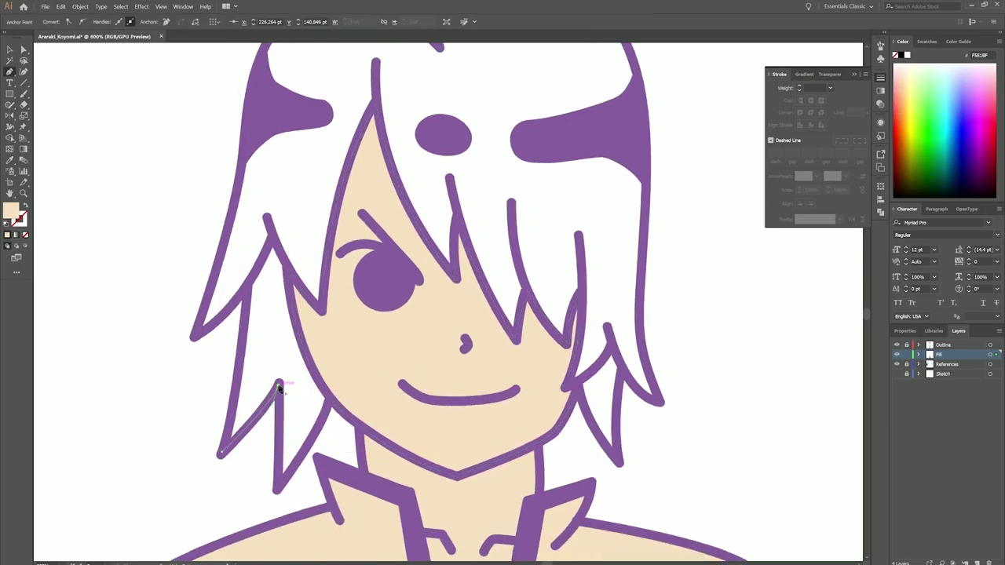
{"action": "scroll", "coordinate": [307, 361], "scroll_direction": "up", "scroll_amount": 3}
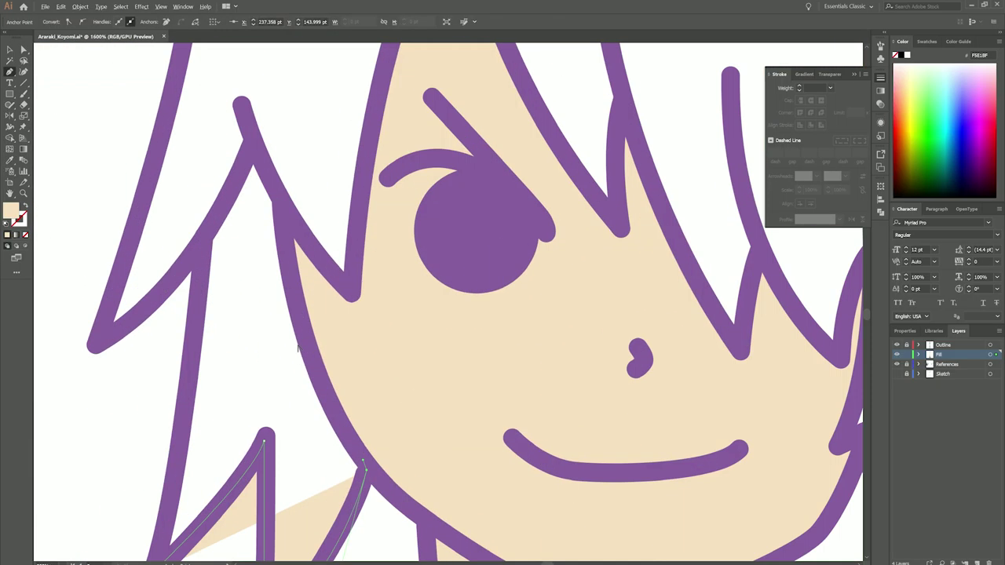
{"action": "scroll", "coordinate": [180, 443], "scroll_direction": "down", "scroll_amount": 4}
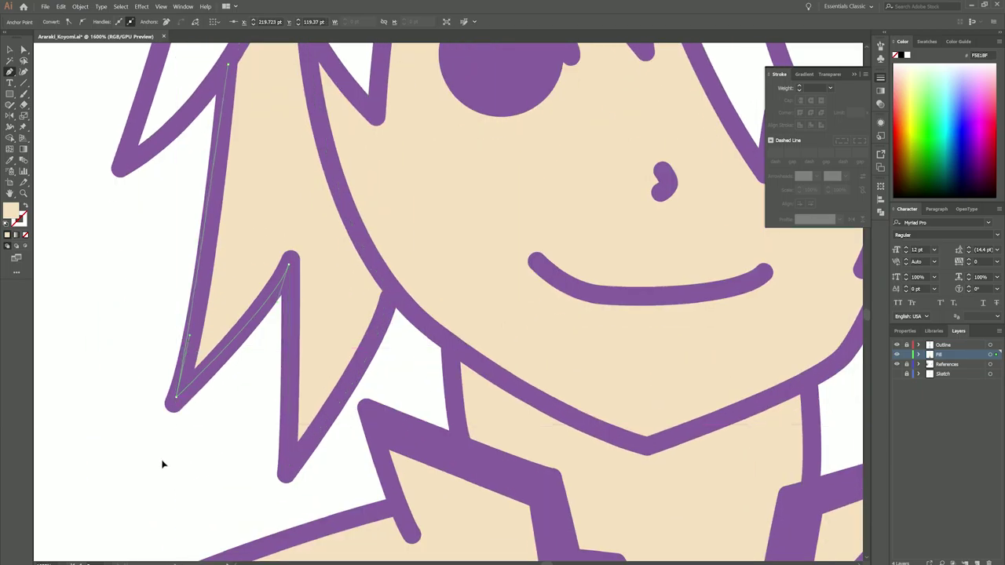
{"action": "scroll", "coordinate": [212, 369], "scroll_direction": "up", "scroll_amount": 2}
{"action": "scroll", "coordinate": [259, 369], "scroll_direction": "down", "scroll_amount": 3}
Step: Start the main hair shape in beige, tracing from the top of the side lock up to the fringe peak and down its far side
{"action": "scroll", "coordinate": [305, 371], "scroll_direction": "up", "scroll_amount": 2}
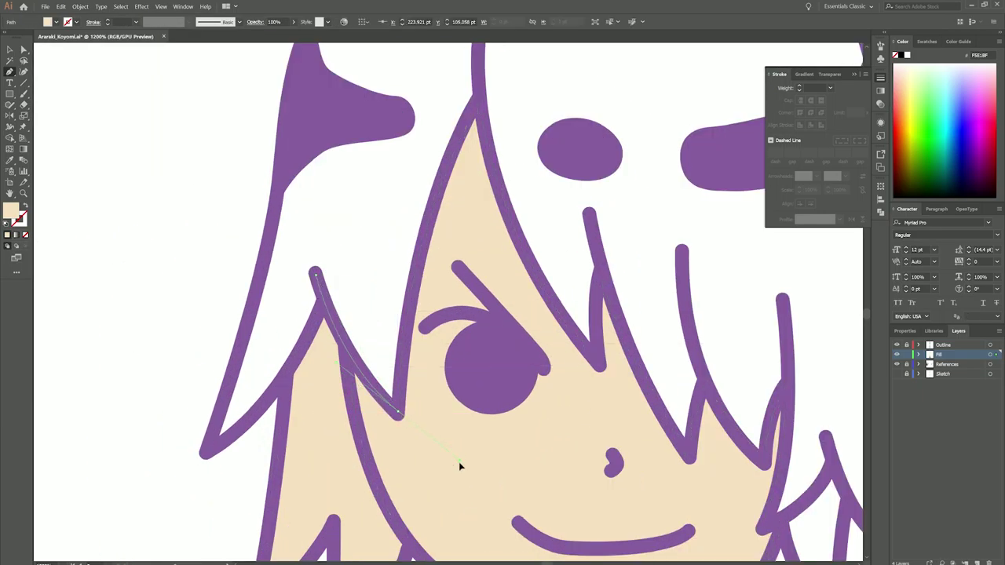
{"action": "scroll", "coordinate": [411, 375], "scroll_direction": "up", "scroll_amount": 3}
{"action": "left_click", "coordinate": [405, 311]}
{"action": "scroll", "coordinate": [476, 218], "scroll_direction": "down", "scroll_amount": 3}
{"action": "left_click", "coordinate": [410, 397]}
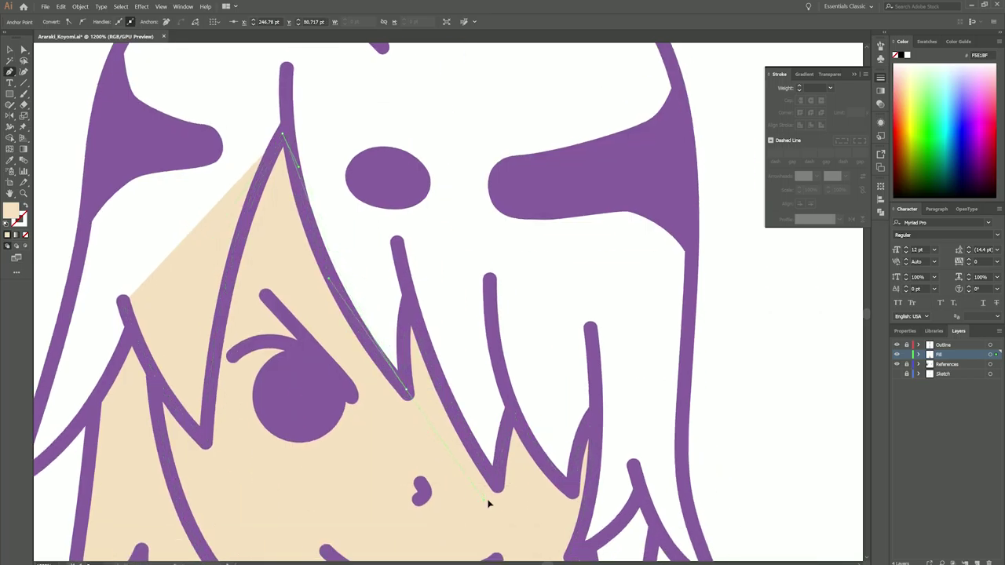
Step: Continue the main hair path through the remaining fringe tips to the side lock on the covered-eye side
{"action": "left_click", "coordinate": [408, 392]}
{"action": "left_click", "coordinate": [496, 487]}
{"action": "left_click", "coordinate": [510, 412]}
{"action": "left_click", "coordinate": [571, 489]}
{"action": "left_click", "coordinate": [592, 410]}
{"action": "scroll", "coordinate": [565, 393], "scroll_direction": "down", "scroll_amount": 3}
{"action": "left_click", "coordinate": [573, 552]}
{"action": "scroll", "coordinate": [471, 358], "scroll_direction": "right", "scroll_amount": 3}
{"action": "left_click", "coordinate": [401, 357]}
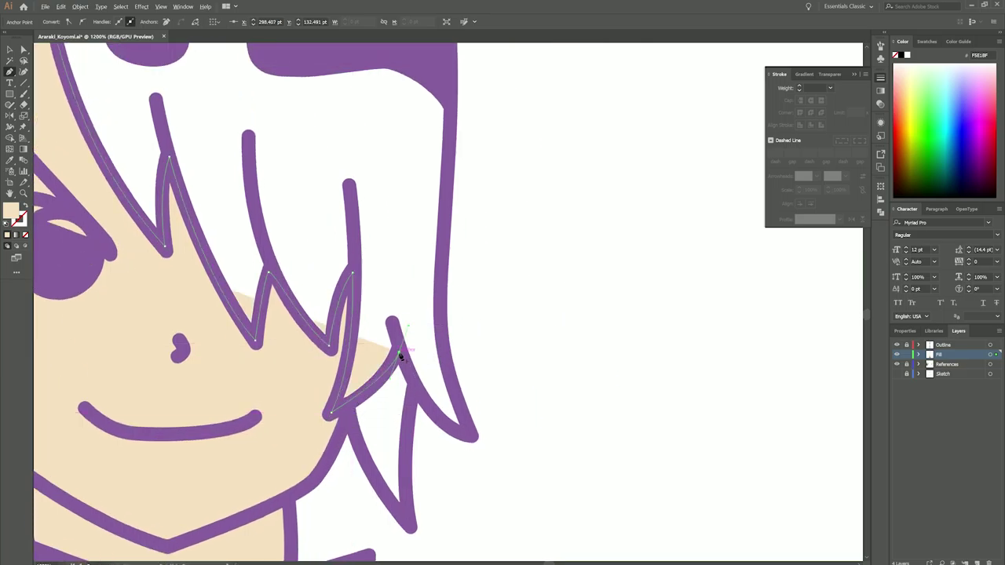
Step: Trace the hair's outer edge from the covered-eye side lock up toward the crown
{"action": "key", "text": "ctrl+minus"}
{"action": "scroll", "coordinate": [377, 410], "scroll_direction": "up", "scroll_amount": 2}
{"action": "key", "text": "ctrl+minus"}
{"action": "left_click", "coordinate": [360, 446]}
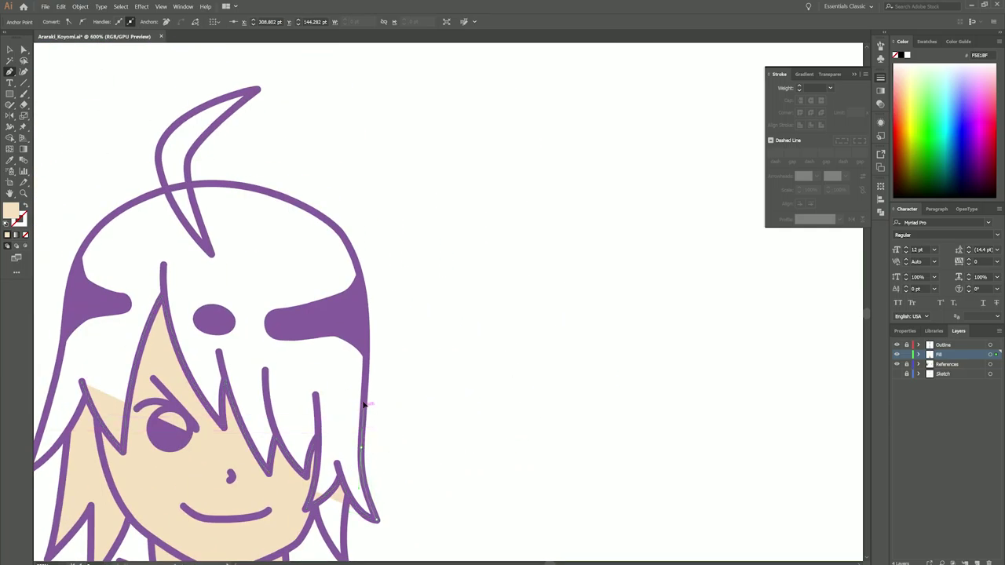
{"action": "left_click", "coordinate": [361, 398]}
{"action": "left_click", "coordinate": [358, 263]}
Step: Carry the hair path over the crown and down the open-eye side, closing the shape at the side lock
{"action": "scroll", "coordinate": [314, 292], "scroll_direction": "up", "scroll_amount": 3}
{"action": "scroll", "coordinate": [314, 292], "scroll_direction": "left", "scroll_amount": 1}
{"action": "left_click", "coordinate": [250, 267]}
{"action": "scroll", "coordinate": [250, 268], "scroll_direction": "down", "scroll_amount": 3}
{"action": "scroll", "coordinate": [250, 267], "scroll_direction": "left", "scroll_amount": 2}
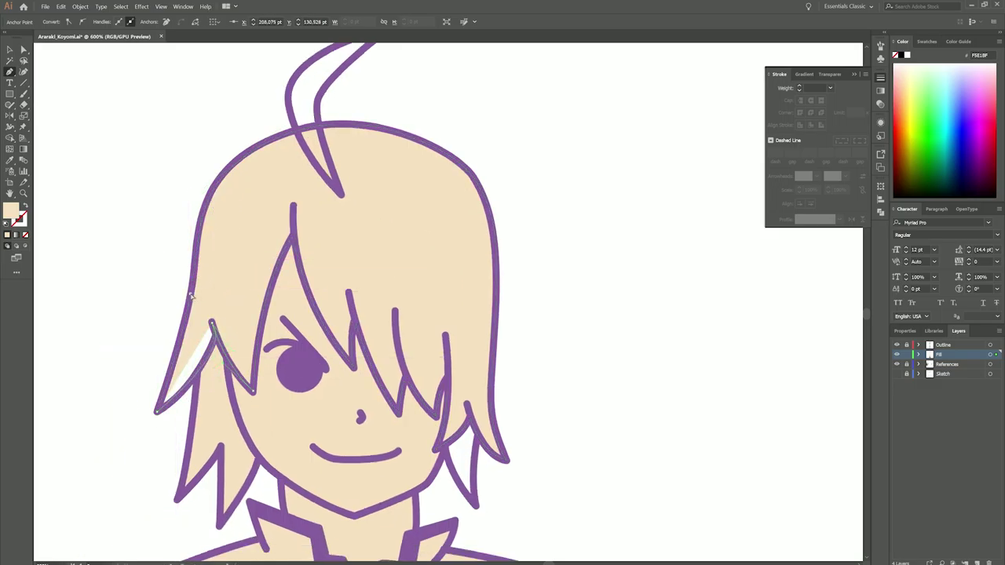
{"action": "scroll", "coordinate": [190, 295], "scroll_direction": "up", "scroll_amount": 5}
{"action": "left_click", "coordinate": [218, 206]}
{"action": "scroll", "coordinate": [220, 212], "scroll_direction": "down", "scroll_amount": 8}
Step: Trace the small pointed hair lock behind the jaw on the covered-eye side as a closed beige shape
{"action": "scroll", "coordinate": [291, 294], "scroll_direction": "up", "scroll_amount": 6}
{"action": "left_click", "coordinate": [291, 294]}
{"action": "left_click", "coordinate": [373, 445]}
{"action": "left_click", "coordinate": [384, 268]}
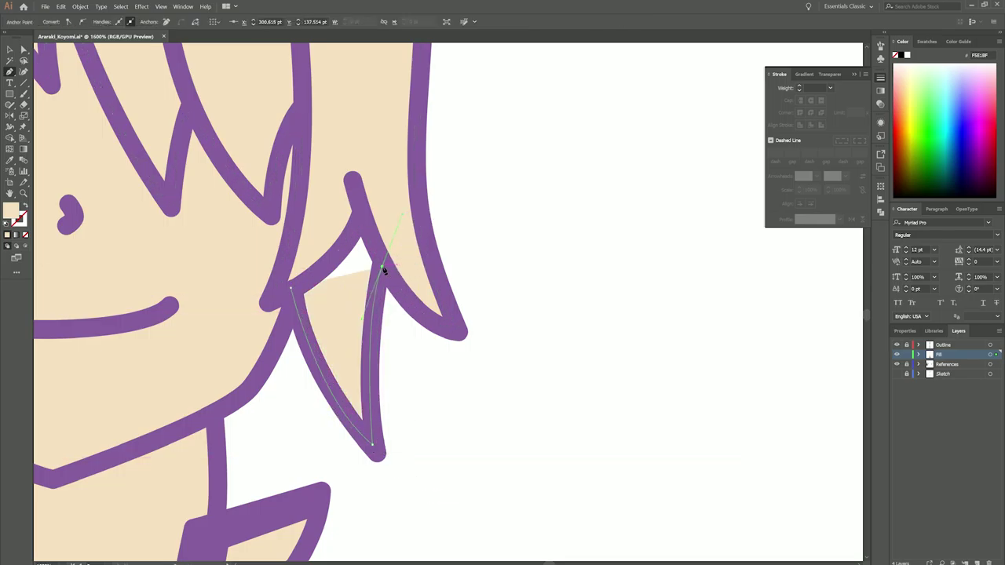
{"action": "scroll", "coordinate": [467, 351], "scroll_direction": "down", "scroll_amount": 10}
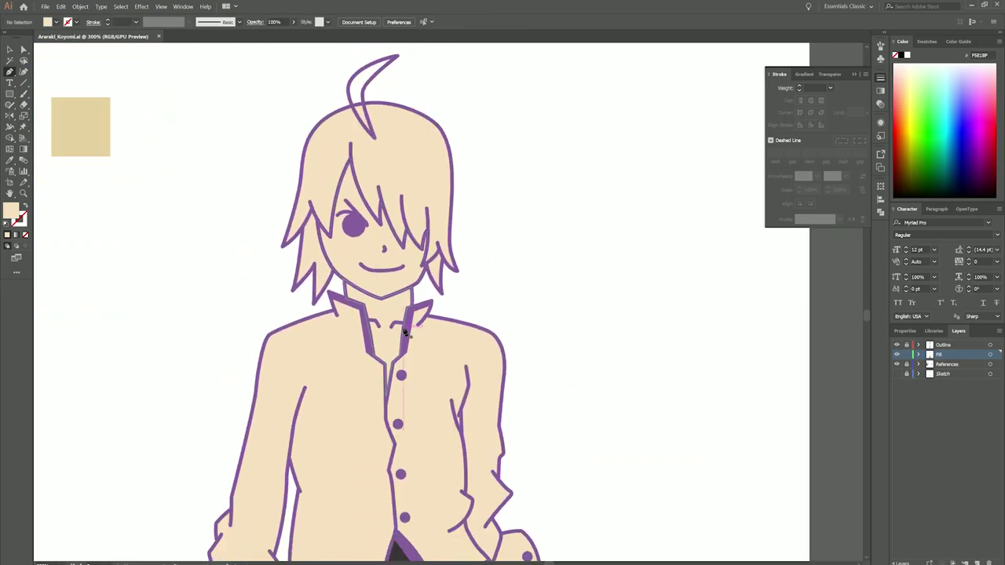
Step: Trace the curved strand standing up from the crown and close it as a beige shape
{"action": "scroll", "coordinate": [359, 63], "scroll_direction": "up", "scroll_amount": 8}
{"action": "scroll", "coordinate": [273, 341], "scroll_direction": "up", "scroll_amount": 3}
{"action": "left_click_drag", "start_coordinate": [437, 204], "coordinate": [460, 204]}
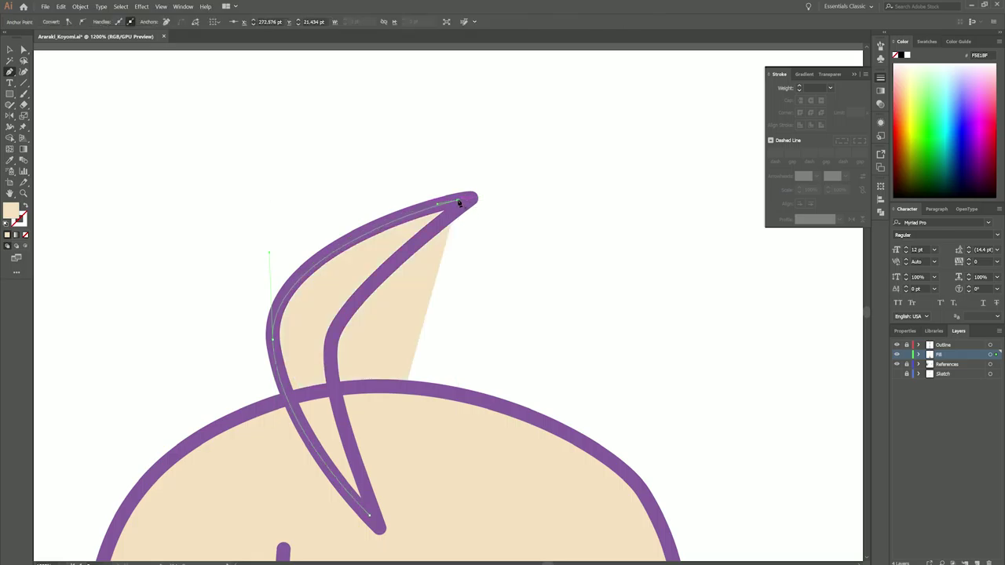
{"action": "left_click_drag", "start_coordinate": [351, 442], "coordinate": [369, 503]}
{"action": "scroll", "coordinate": [371, 518], "scroll_direction": "down", "scroll_amount": 5}
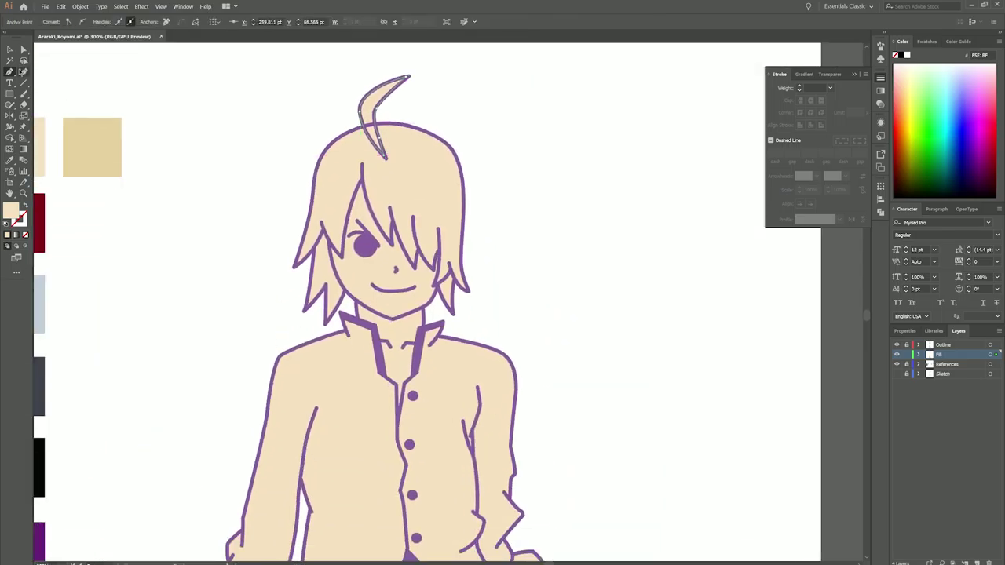
Step: Group the eye, jacket and cuff buttons and shoe fills on the Fill layer, and give the group a name starting with "Front"
{"action": "key", "text": "v"}
{"action": "scroll", "coordinate": [407, 376], "scroll_direction": "down", "scroll_amount": 3}
{"action": "left_click", "coordinate": [410, 282]}
{"action": "scroll", "coordinate": [406, 377], "scroll_direction": "up", "scroll_amount": 3}
{"action": "scroll", "coordinate": [406, 377], "scroll_direction": "down", "scroll_amount": 2}
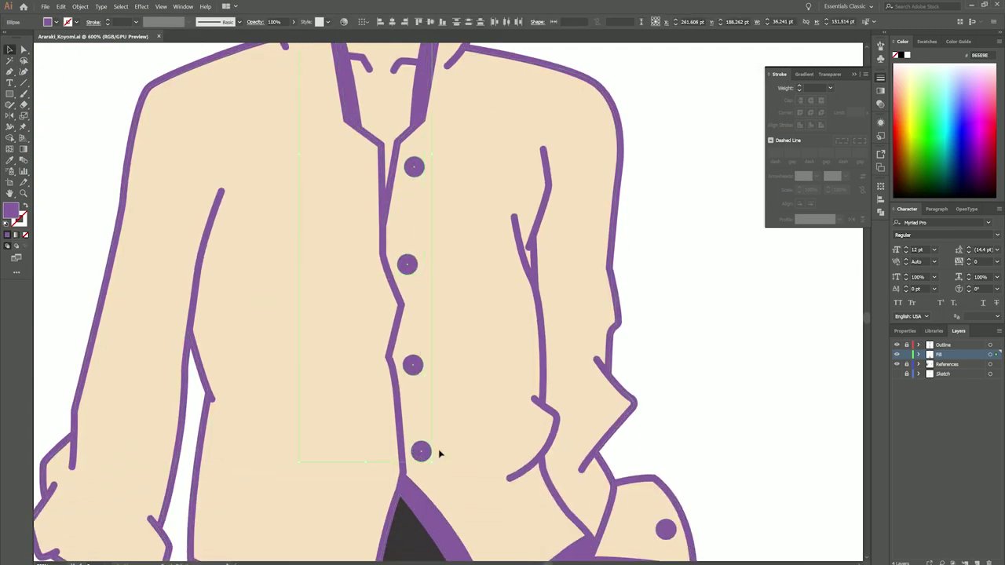
{"action": "scroll", "coordinate": [440, 453], "scroll_direction": "down", "scroll_amount": 3}
{"action": "scroll", "coordinate": [343, 455], "scroll_direction": "down", "scroll_amount": 3}
{"action": "scroll", "coordinate": [359, 262], "scroll_direction": "up", "scroll_amount": 3}
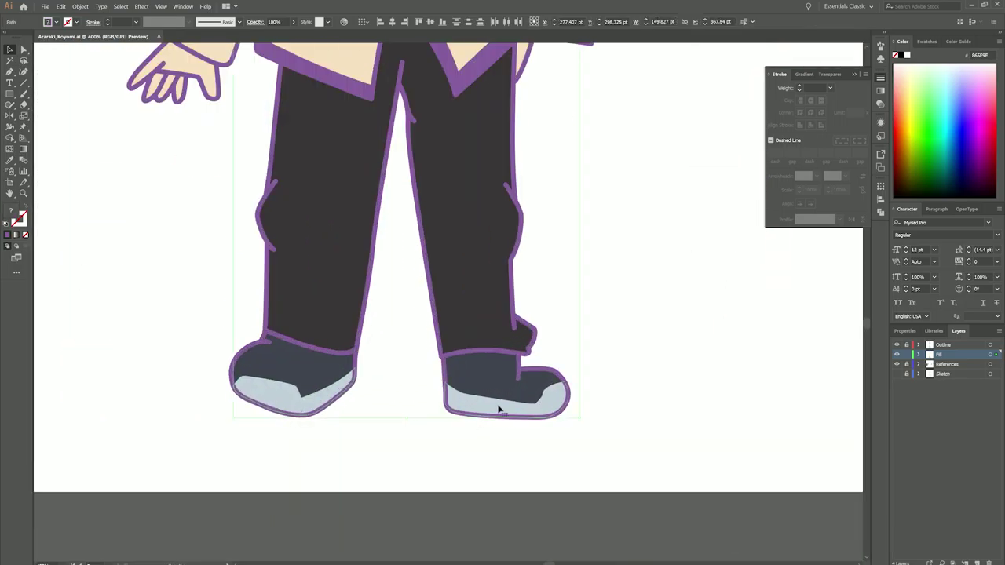
{"action": "scroll", "coordinate": [498, 410], "scroll_direction": "down", "scroll_amount": 3}
{"action": "scroll", "coordinate": [427, 314], "scroll_direction": "up", "scroll_amount": 2}
{"action": "left_click", "coordinate": [918, 355]}
{"action": "right_click", "coordinate": [469, 299]}
{"action": "scroll", "coordinate": [505, 374], "scroll_direction": "up", "scroll_amount": 2}
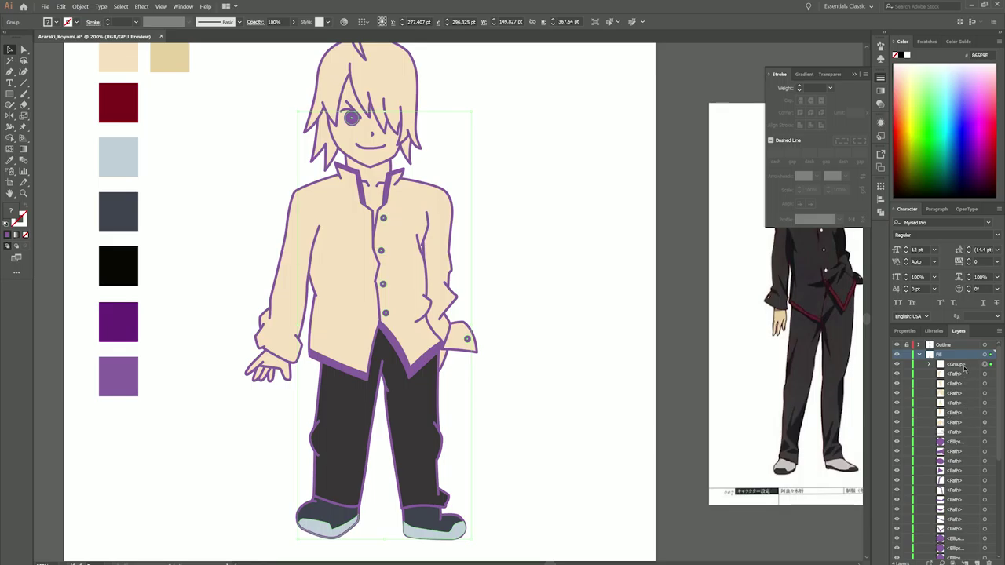
{"action": "key", "text": "Return"}
Step: Fill the jacket shape with the slate grey 40434E sampled from the palette swatch
{"action": "scroll", "coordinate": [406, 440], "scroll_direction": "up", "scroll_amount": 3}
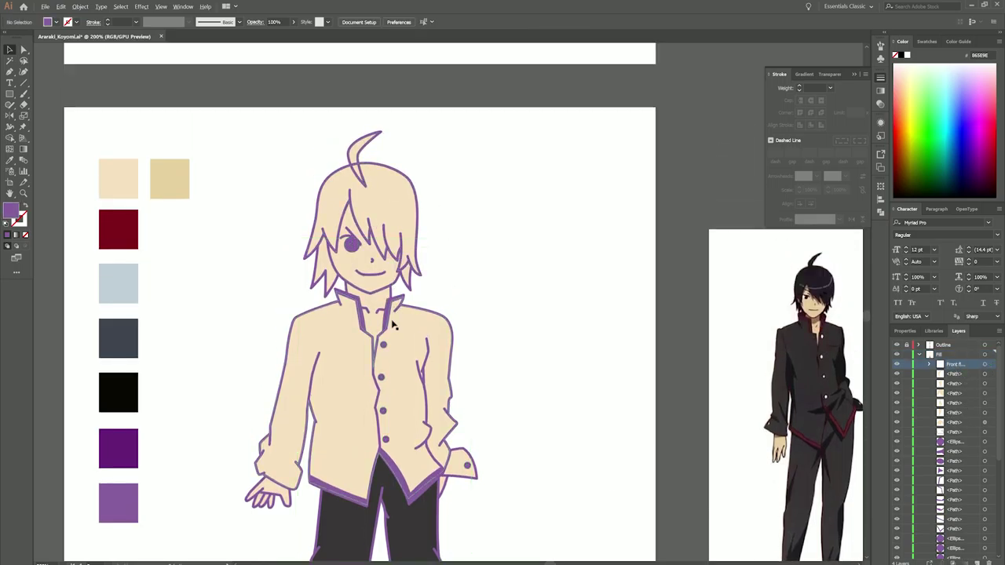
{"action": "scroll", "coordinate": [406, 439], "scroll_direction": "left", "scroll_amount": 1}
{"action": "scroll", "coordinate": [406, 440], "scroll_direction": "up", "scroll_amount": 2}
{"action": "scroll", "coordinate": [406, 439], "scroll_direction": "down", "scroll_amount": 2}
{"action": "left_click", "coordinate": [463, 409]}
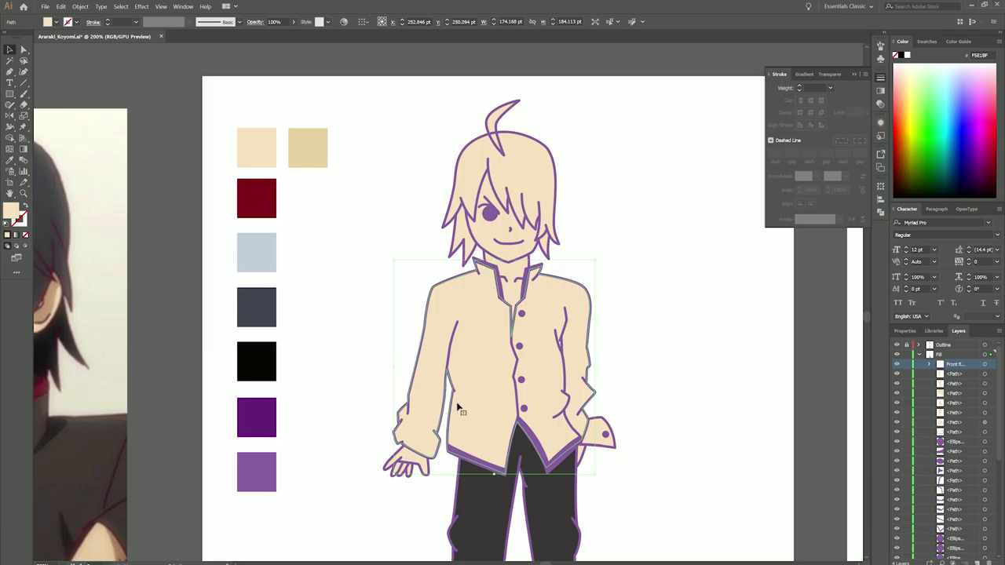
{"action": "scroll", "coordinate": [315, 391], "scroll_direction": "up", "scroll_amount": 2}
{"action": "key", "text": "i"}
{"action": "left_click", "coordinate": [168, 285]}
{"action": "scroll", "coordinate": [168, 284], "scroll_direction": "down", "scroll_amount": 2}
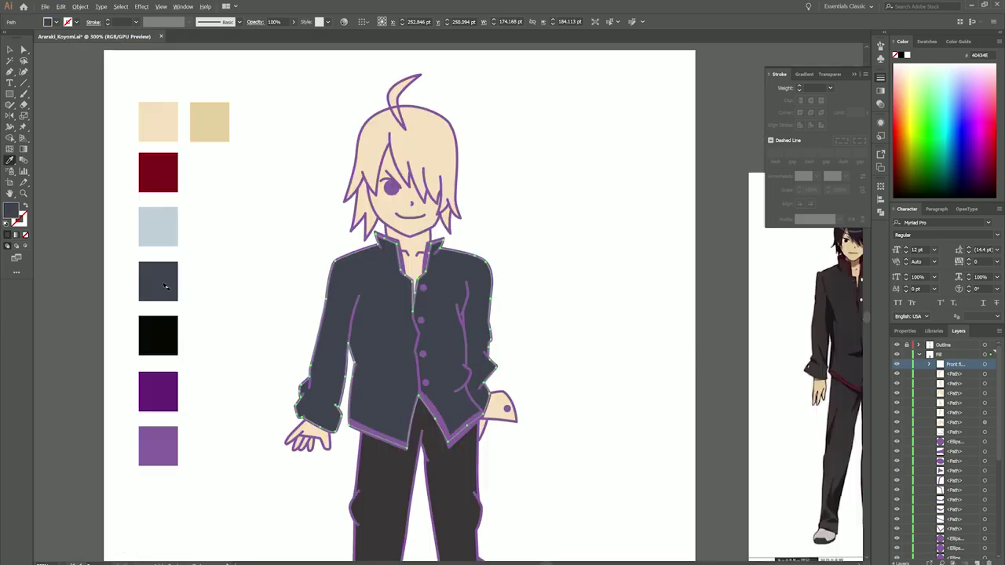
Step: Fill the jacket's hem trim pieces with the burgundy 7F0019 sampled from the palette swatch
{"action": "scroll", "coordinate": [175, 252], "scroll_direction": "up", "scroll_amount": 2}
{"action": "scroll", "coordinate": [175, 252], "scroll_direction": "up", "scroll_amount": 2}
{"action": "left_click", "coordinate": [381, 451], "text": "ctrl"}
{"action": "scroll", "coordinate": [382, 466], "scroll_direction": "left", "scroll_amount": 1}
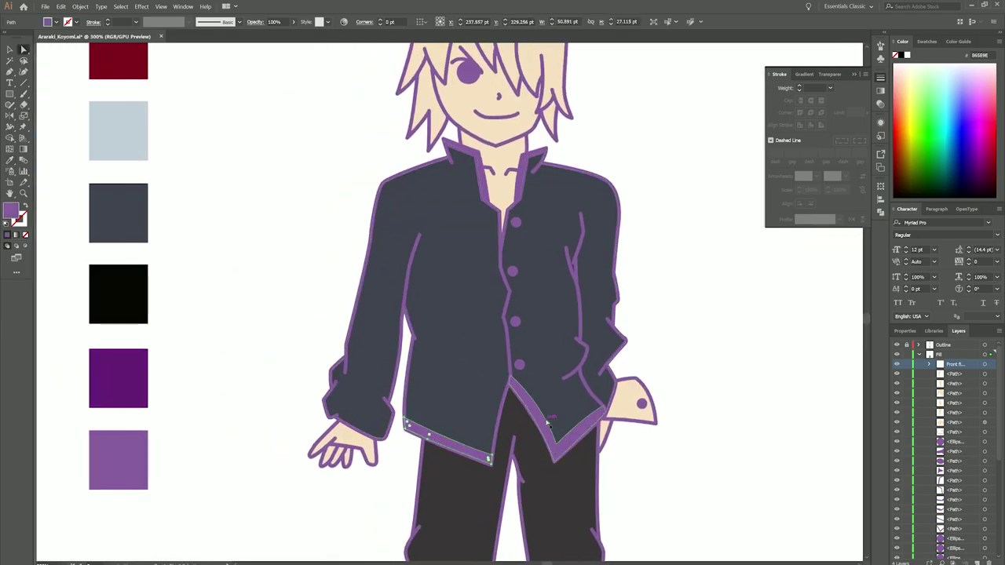
{"action": "scroll", "coordinate": [314, 314], "scroll_direction": "up", "scroll_amount": 3}
{"action": "left_click", "coordinate": [180, 229]}
{"action": "scroll", "coordinate": [177, 396], "scroll_direction": "down", "scroll_amount": 4}
Step: Switch to Coolors in the browser and generate several new colour schemes
{"action": "key", "text": "alt+Tab"}
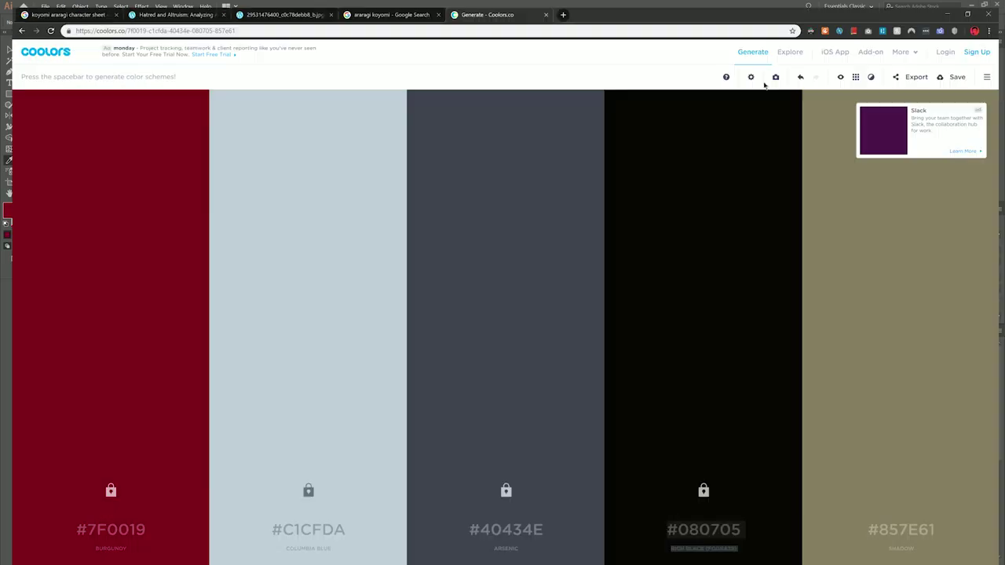
{"action": "key", "text": "space"}
{"action": "key", "text": "super+Down"}
{"action": "key", "text": "space"}
{"action": "key", "text": "space"}
{"action": "key", "text": "space"}
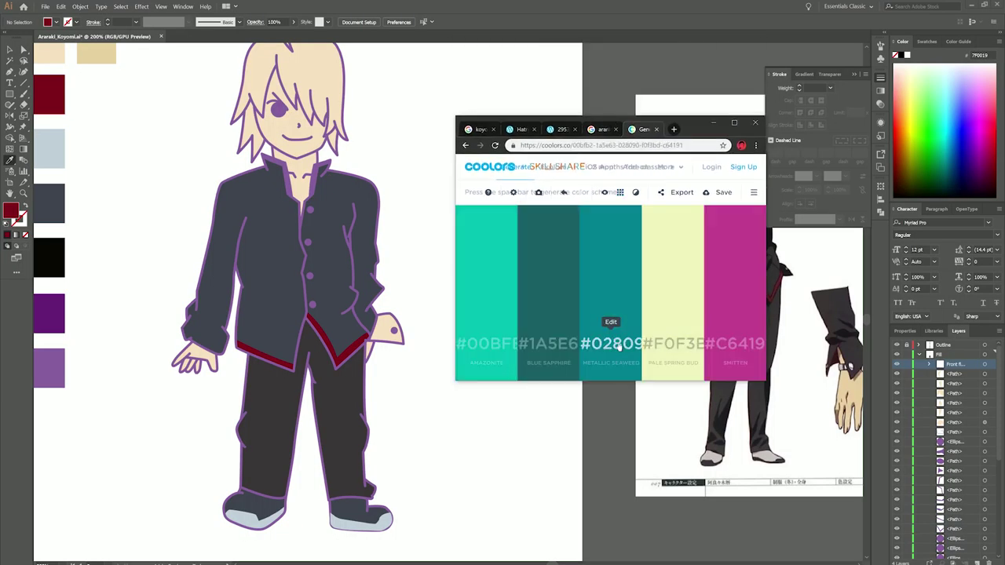
Step: Set the jacket's fill colour to 413C58
{"action": "key", "text": "super+Down"}
{"action": "type", "text": "413C58"}
{"action": "key", "text": "Return"}
{"action": "scroll", "coordinate": [434, 227], "scroll_direction": "up", "scroll_amount": 5}
Step: Fill the inner collar trim with the palette's burgundy
{"action": "left_click", "coordinate": [294, 215]}
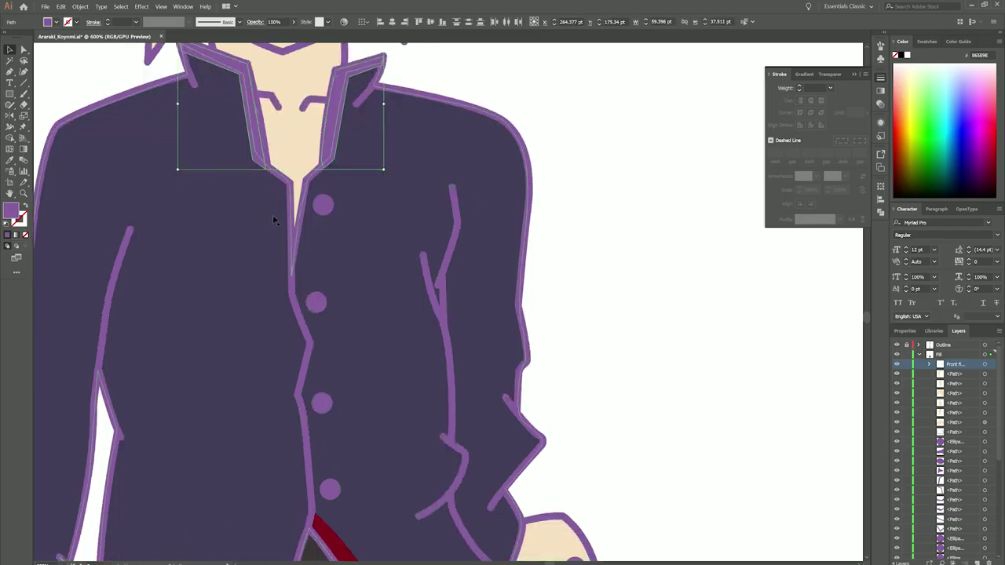
{"action": "scroll", "coordinate": [274, 221], "scroll_direction": "down", "scroll_amount": 6}
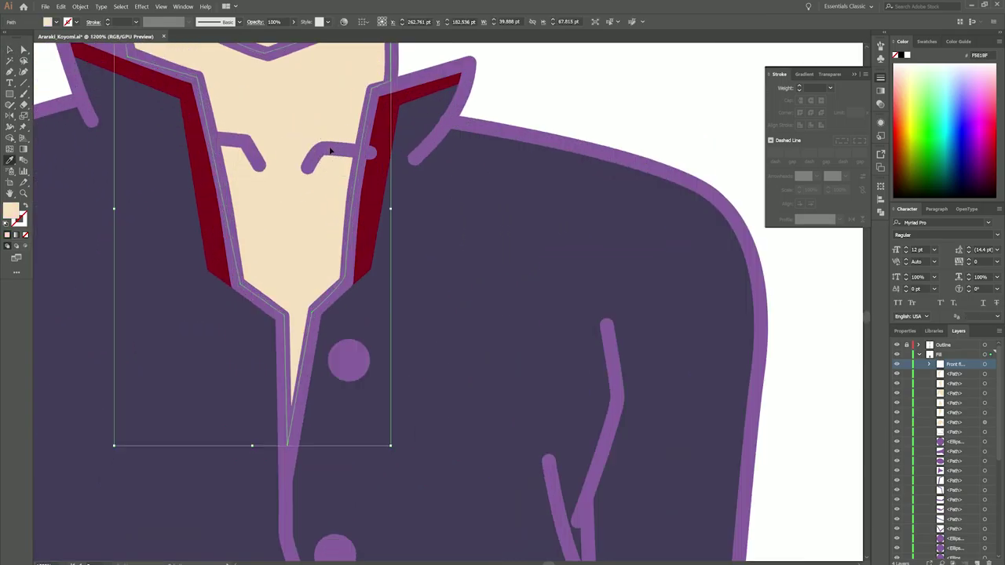
{"action": "scroll", "coordinate": [355, 420], "scroll_direction": "down", "scroll_amount": 2}
{"action": "right_click", "coordinate": [333, 265]}
Step: Pull the collarbone line's end point back off the burgundy collar trim to the collar edge using Direct Selection
{"action": "left_click", "coordinate": [9, 50]}
{"action": "scroll", "coordinate": [343, 291], "scroll_direction": "up", "scroll_amount": 3}
{"action": "key", "text": "a"}
{"action": "left_click", "coordinate": [362, 287]}
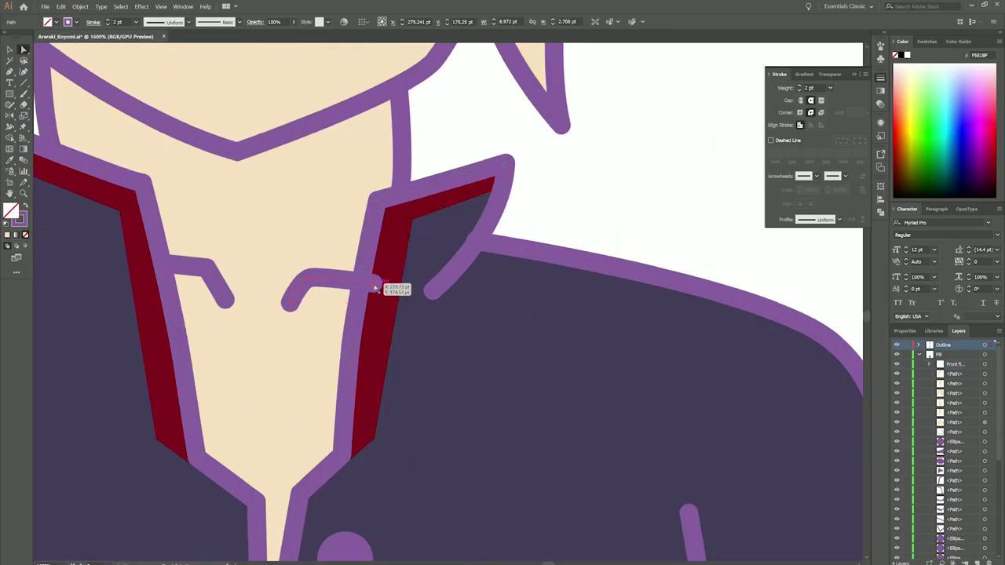
{"action": "scroll", "coordinate": [520, 323], "scroll_direction": "down", "scroll_amount": 7}
{"action": "left_click", "coordinate": [590, 303]}
Step: Adjust the upper end point of the trouser side outline where it overlaps the burgundy hem beside the pocketed arm
{"action": "scroll", "coordinate": [464, 286], "scroll_direction": "up", "scroll_amount": 2}
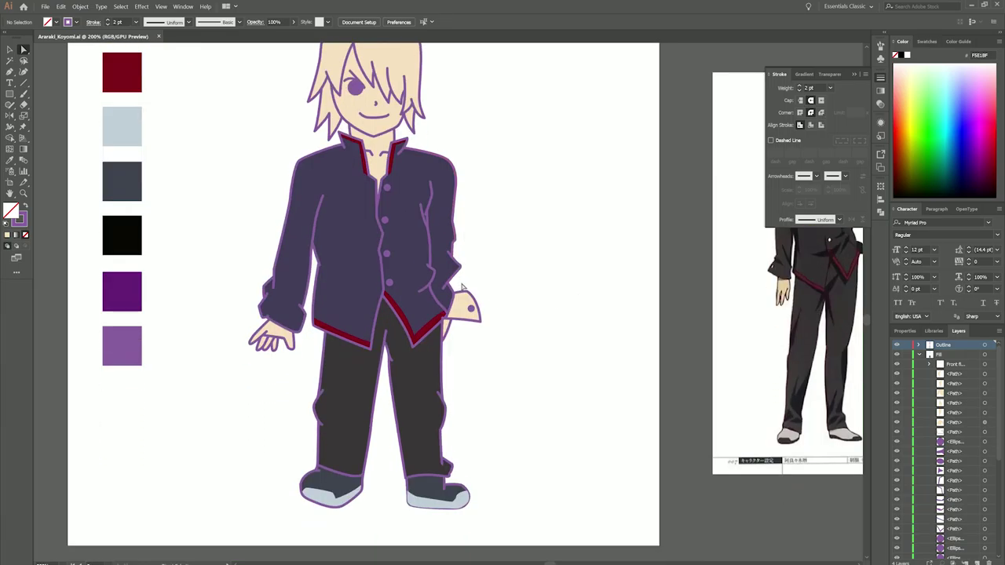
{"action": "scroll", "coordinate": [440, 274], "scroll_direction": "down", "scroll_amount": 1}
{"action": "key", "text": "v"}
{"action": "scroll", "coordinate": [416, 267], "scroll_direction": "down", "scroll_amount": 1}
{"action": "scroll", "coordinate": [400, 259], "scroll_direction": "up", "scroll_amount": 2}
{"action": "left_click", "coordinate": [391, 257]}
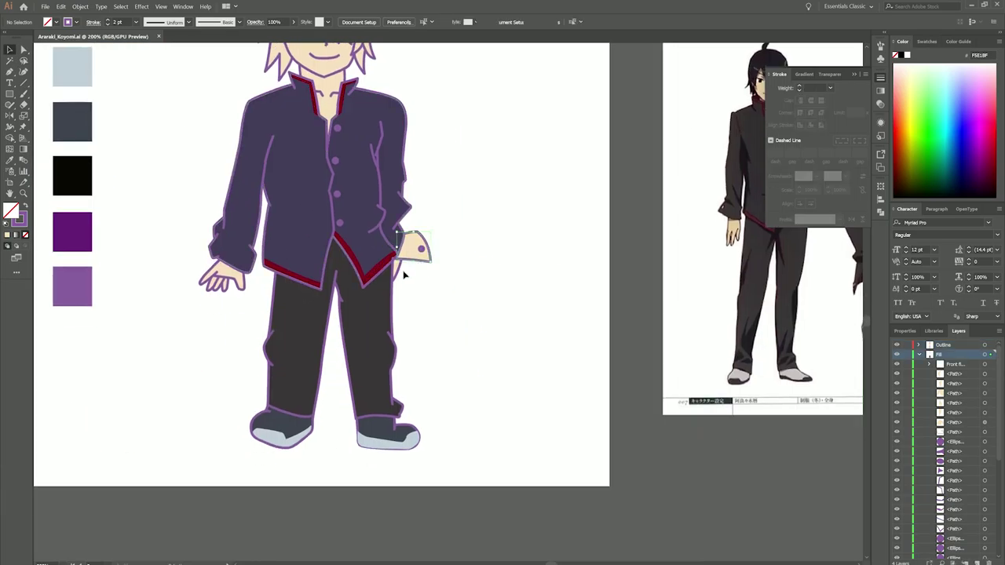
{"action": "scroll", "coordinate": [386, 258], "scroll_direction": "up", "scroll_amount": 2}
{"action": "scroll", "coordinate": [386, 258], "scroll_direction": "up", "scroll_amount": 3}
{"action": "key", "text": "a"}
{"action": "left_click", "coordinate": [360, 178]}
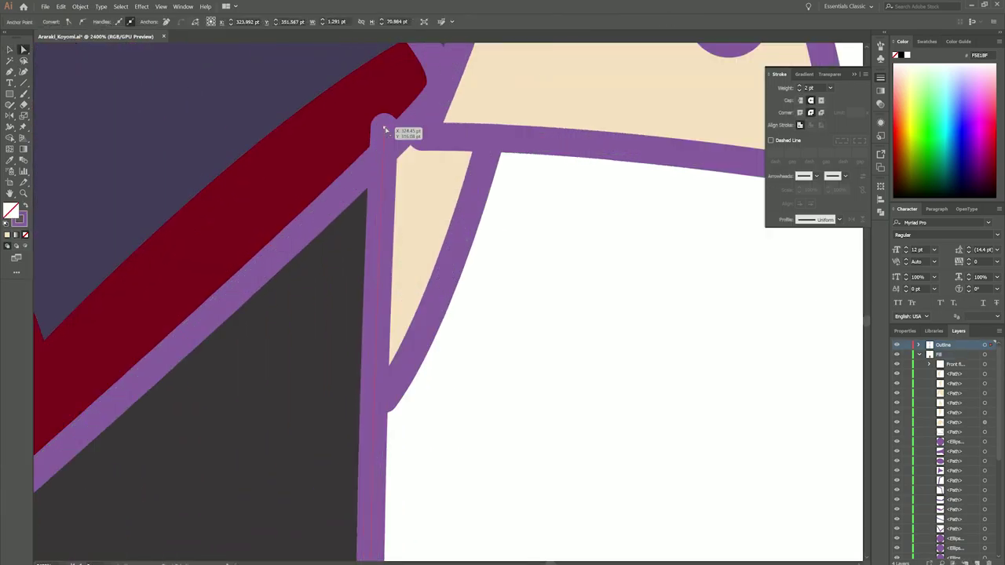
Step: Fill the pocketed arm's cuff flap and the small piece beneath it with the jacket colour 413C58
{"action": "scroll", "coordinate": [536, 253], "scroll_direction": "down", "scroll_amount": 3}
{"action": "left_click", "coordinate": [539, 354]}
{"action": "scroll", "coordinate": [471, 315], "scroll_direction": "down", "scroll_amount": 2}
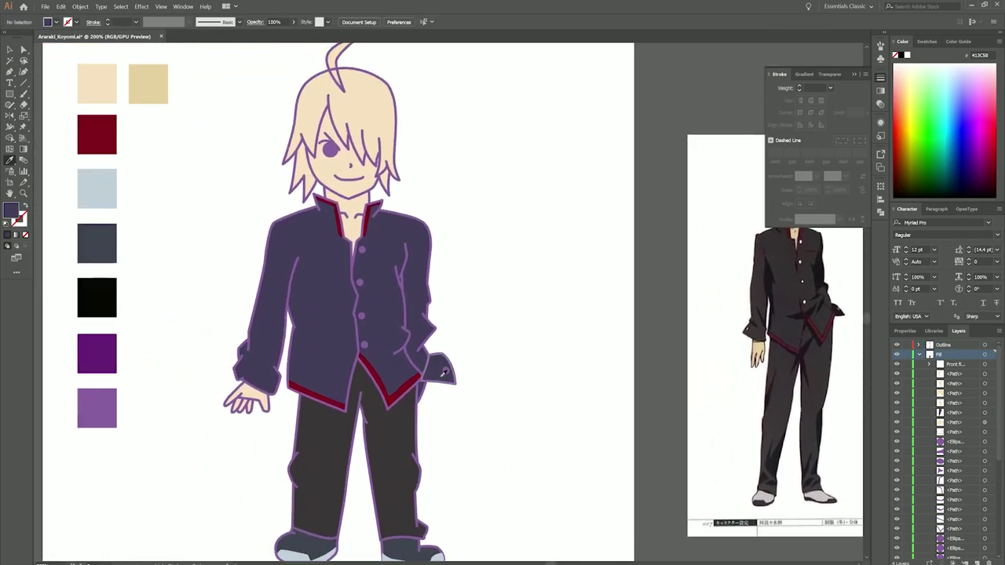
Step: Recolour the jacket's front buttons and the cuff button with pale lavender EFD9FF
{"action": "scroll", "coordinate": [420, 375], "scroll_direction": "up", "scroll_amount": 3}
{"action": "scroll", "coordinate": [432, 329], "scroll_direction": "up", "scroll_amount": 3}
{"action": "scroll", "coordinate": [289, 410], "scroll_direction": "down", "scroll_amount": 2}
{"action": "scroll", "coordinate": [235, 314], "scroll_direction": "down", "scroll_amount": 3}
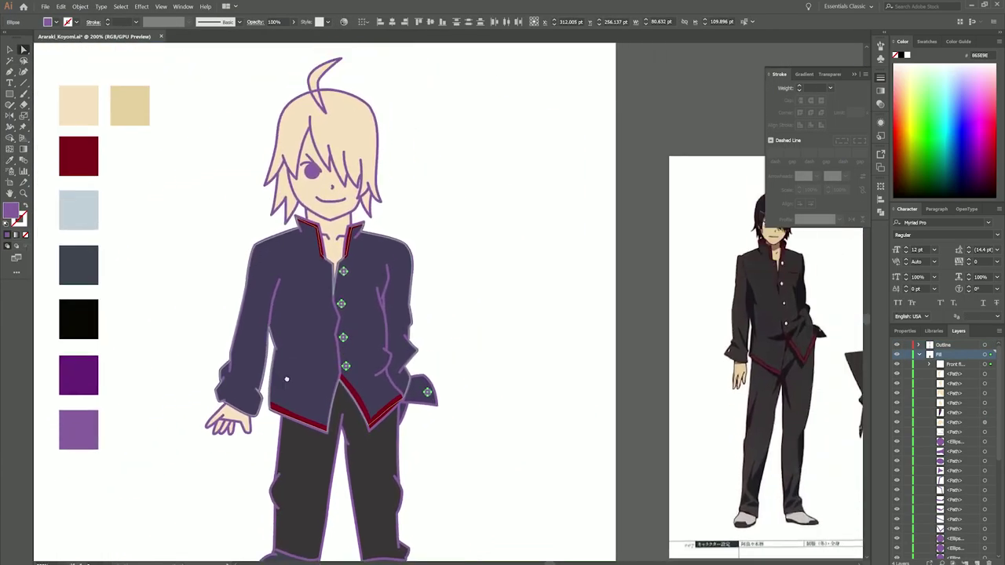
{"action": "double_click", "coordinate": [11, 210]}
{"action": "left_click", "coordinate": [700, 274]}
{"action": "scroll", "coordinate": [392, 314], "scroll_direction": "up", "scroll_amount": 2}
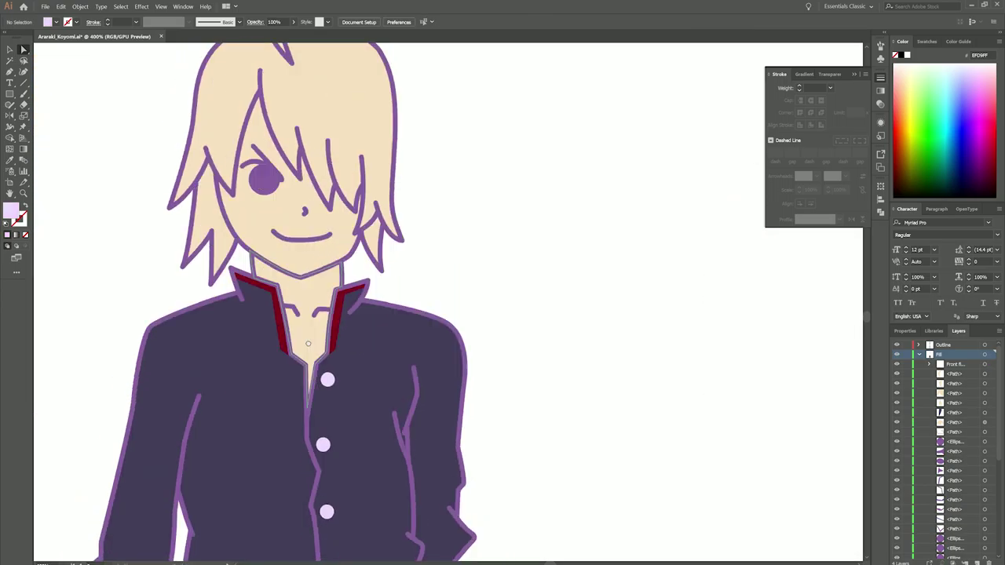
Step: Move the main hair fill behind the three purple highlight shapes in the stacking order
{"action": "scroll", "coordinate": [392, 314], "scroll_direction": "down", "scroll_amount": 3}
{"action": "scroll", "coordinate": [393, 314], "scroll_direction": "up", "scroll_amount": 3}
{"action": "right_click", "coordinate": [337, 216]}
{"action": "left_click", "coordinate": [443, 307]}
{"action": "left_click_drag", "start_coordinate": [443, 308], "coordinate": [467, 289]}
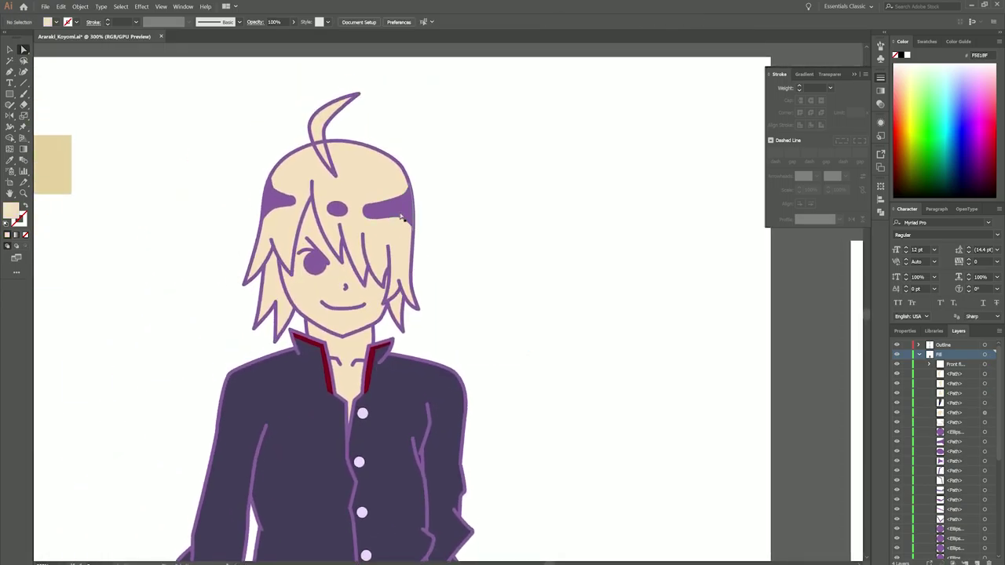
Step: Fill the main hair shape with the palette's black 080705
{"action": "scroll", "coordinate": [392, 219], "scroll_direction": "down", "scroll_amount": 1}
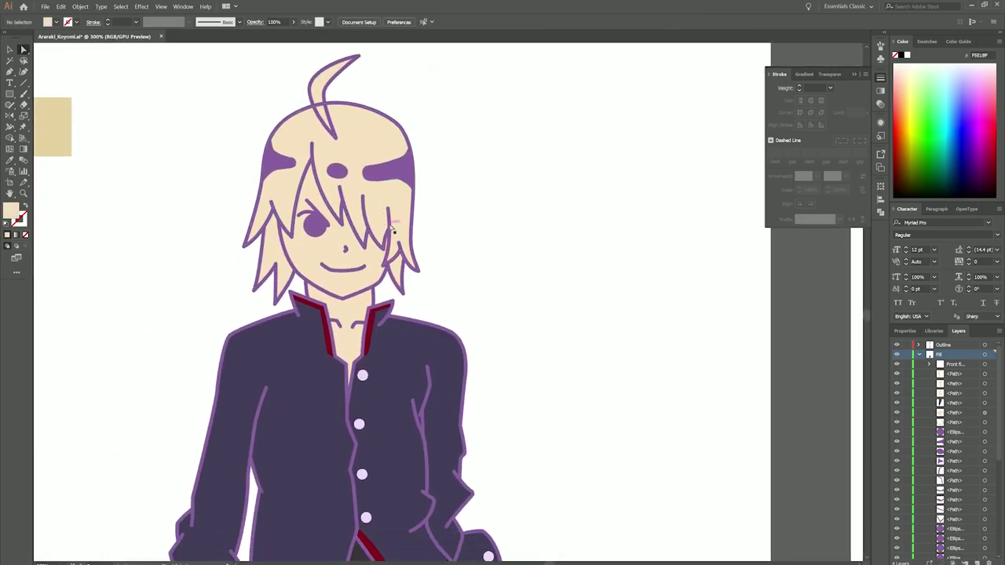
{"action": "left_click", "coordinate": [390, 327]}
{"action": "scroll", "coordinate": [391, 328], "scroll_direction": "down", "scroll_amount": 2}
{"action": "key", "text": "i"}
{"action": "left_click", "coordinate": [240, 354]}
{"action": "scroll", "coordinate": [240, 353], "scroll_direction": "up", "scroll_amount": 2}
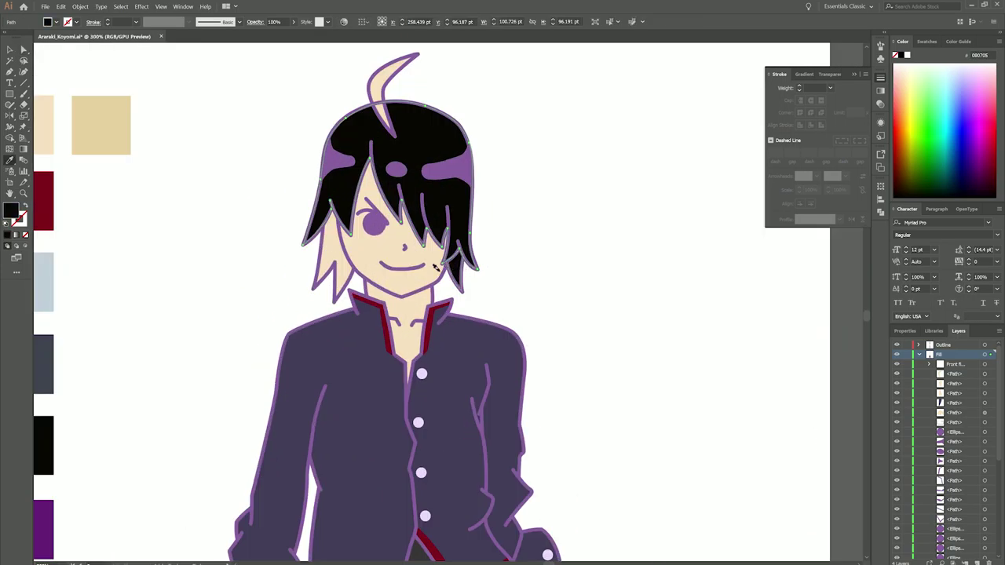
Step: Fill the side hair lock with the palette's black and the three hair highlights with the palette's dark slate
{"action": "scroll", "coordinate": [251, 314], "scroll_direction": "down", "scroll_amount": 1}
{"action": "scroll", "coordinate": [251, 314], "scroll_direction": "up", "scroll_amount": 2}
{"action": "scroll", "coordinate": [381, 291], "scroll_direction": "down", "scroll_amount": 1}
{"action": "key", "text": "a"}
{"action": "left_click", "coordinate": [381, 291]}
{"action": "scroll", "coordinate": [442, 262], "scroll_direction": "down", "scroll_amount": 2}
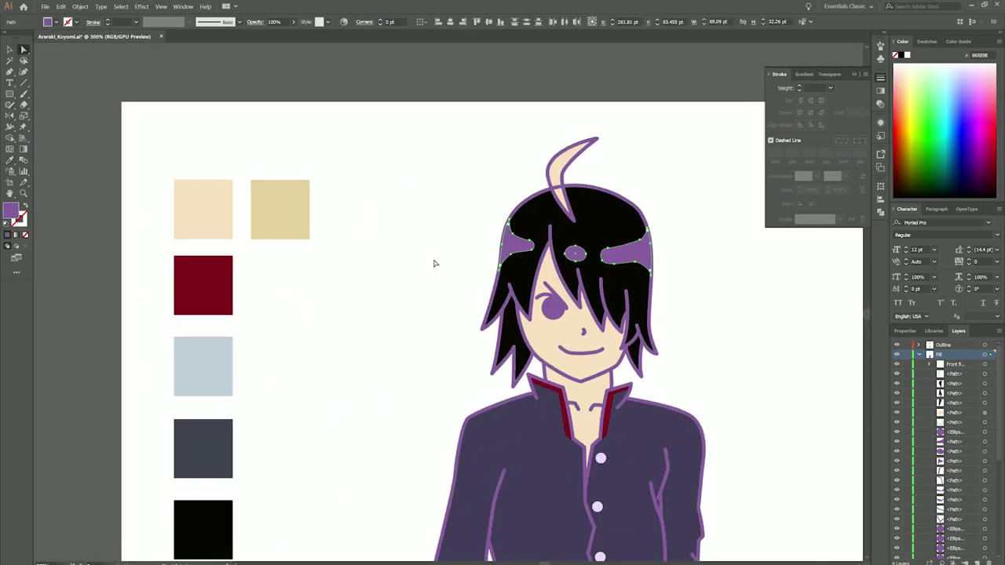
{"action": "key", "text": "i"}
{"action": "left_click", "coordinate": [225, 358]}
{"action": "scroll", "coordinate": [225, 359], "scroll_direction": "up", "scroll_amount": 2}
Step: Fill the curved strand standing up from the top of the head with the palette's black 080705
{"action": "key", "text": "a"}
{"action": "left_click", "coordinate": [314, 228]}
{"action": "scroll", "coordinate": [248, 428], "scroll_direction": "down", "scroll_amount": 3}
{"action": "left_click", "coordinate": [248, 428]}
{"action": "scroll", "coordinate": [604, 102], "scroll_direction": "up", "scroll_amount": 2}
{"action": "scroll", "coordinate": [238, 323], "scroll_direction": "down", "scroll_amount": 2}
{"action": "scroll", "coordinate": [670, 352], "scroll_direction": "right", "scroll_amount": 2}
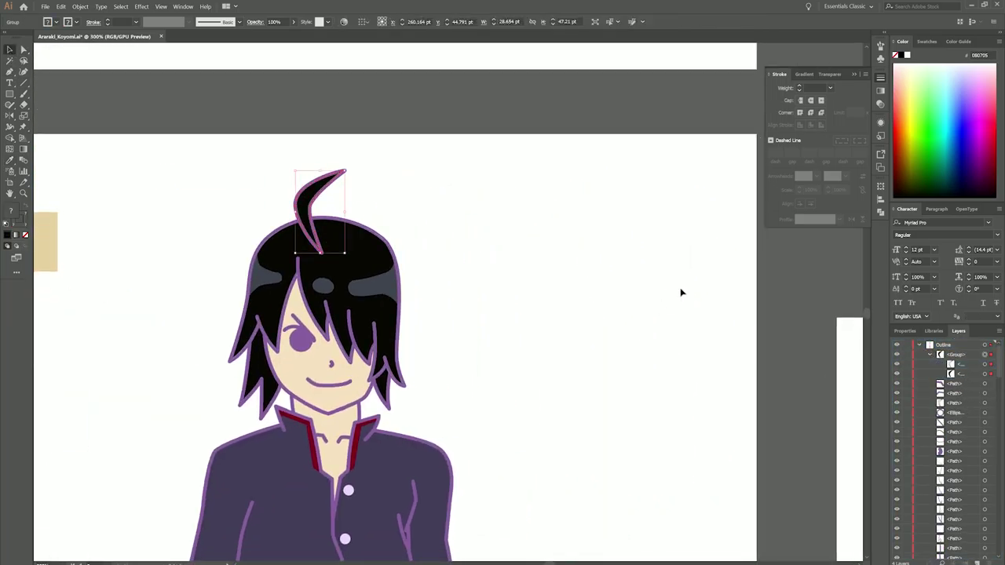
{"action": "left_click", "coordinate": [816, 344]}
Step: Recolour the three hair highlights with the palette's light blue-grey
{"action": "scroll", "coordinate": [549, 346], "scroll_direction": "down", "scroll_amount": 4}
{"action": "scroll", "coordinate": [471, 345], "scroll_direction": "left", "scroll_amount": 2}
{"action": "scroll", "coordinate": [431, 348], "scroll_direction": "up", "scroll_amount": 4}
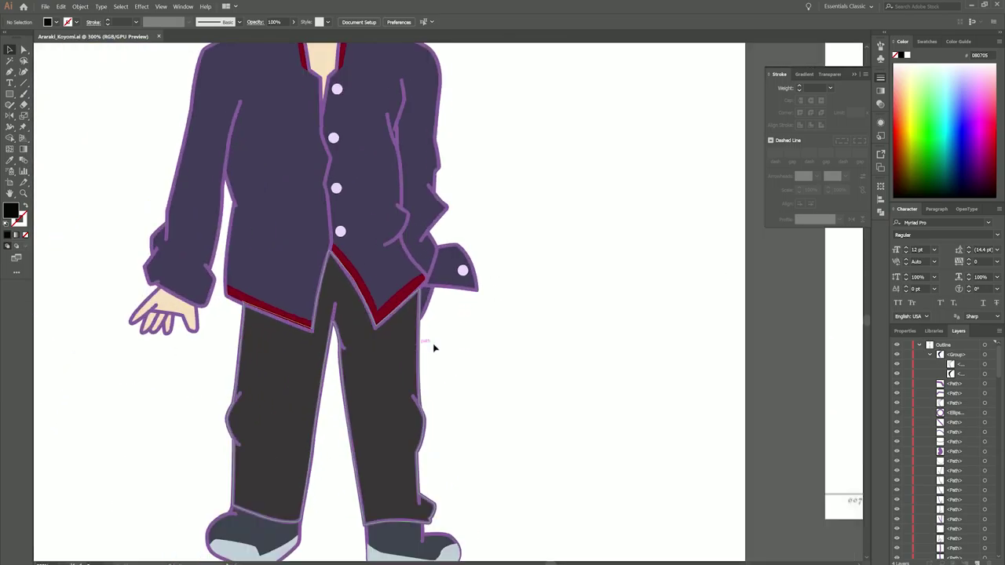
{"action": "scroll", "coordinate": [432, 343], "scroll_direction": "down", "scroll_amount": 4}
{"action": "scroll", "coordinate": [404, 377], "scroll_direction": "up", "scroll_amount": 2}
{"action": "scroll", "coordinate": [404, 377], "scroll_direction": "up", "scroll_amount": 1}
{"action": "scroll", "coordinate": [519, 202], "scroll_direction": "up", "scroll_amount": 2}
{"action": "left_click", "coordinate": [519, 202]}
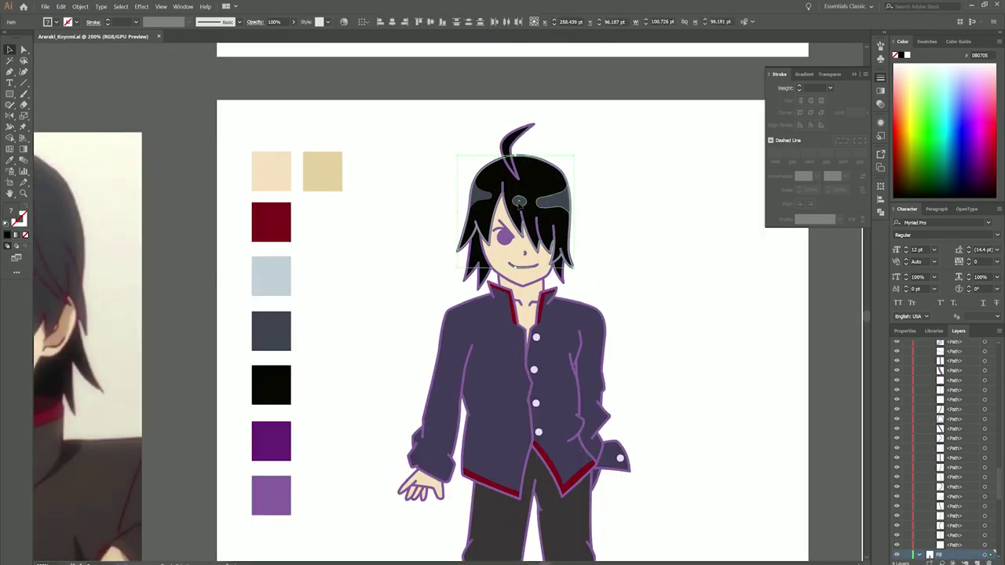
{"action": "key", "text": "i"}
{"action": "left_click", "coordinate": [271, 275]}
{"action": "scroll", "coordinate": [321, 353], "scroll_direction": "up", "scroll_amount": 2}
Step: Recolour all the hair shapes, including the upright strand, with the palette's dark slate
{"action": "scroll", "coordinate": [322, 353], "scroll_direction": "down", "scroll_amount": 2}
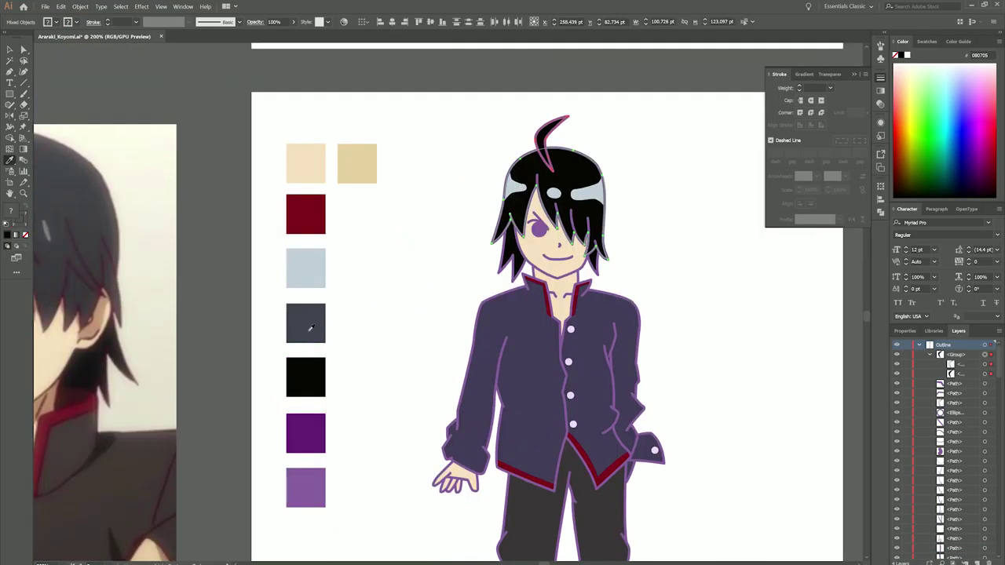
{"action": "left_click", "coordinate": [303, 320]}
{"action": "scroll", "coordinate": [377, 209], "scroll_direction": "up", "scroll_amount": 3}
Step: Mute the burgundy of the collar and hem trim to 802F3F with Recolor Artwork
{"action": "left_click", "coordinate": [365, 251]}
{"action": "scroll", "coordinate": [599, 337], "scroll_direction": "down", "scroll_amount": 1}
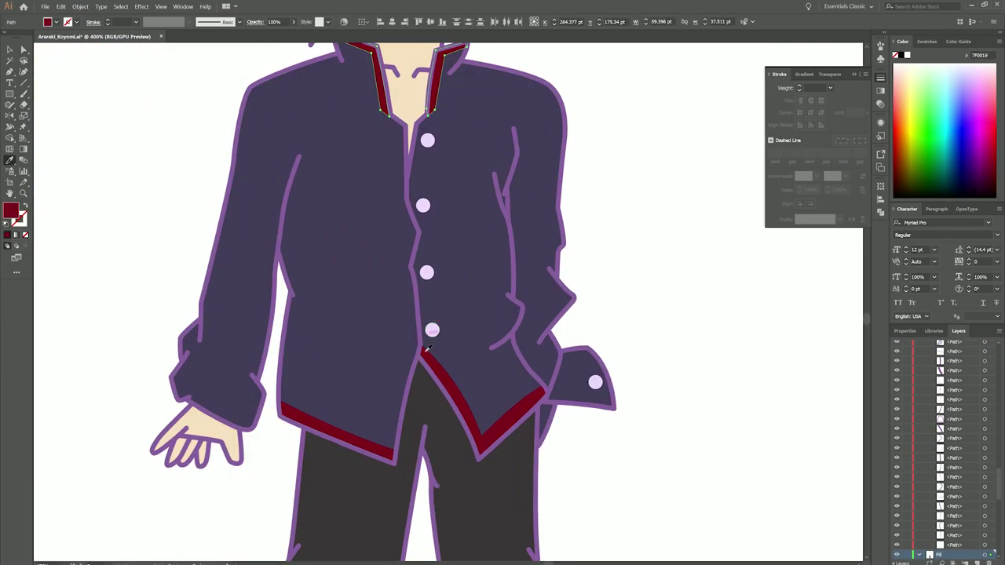
{"action": "key", "text": "ctrl+minus"}
{"action": "scroll", "coordinate": [502, 314], "scroll_direction": "down", "scroll_amount": 2}
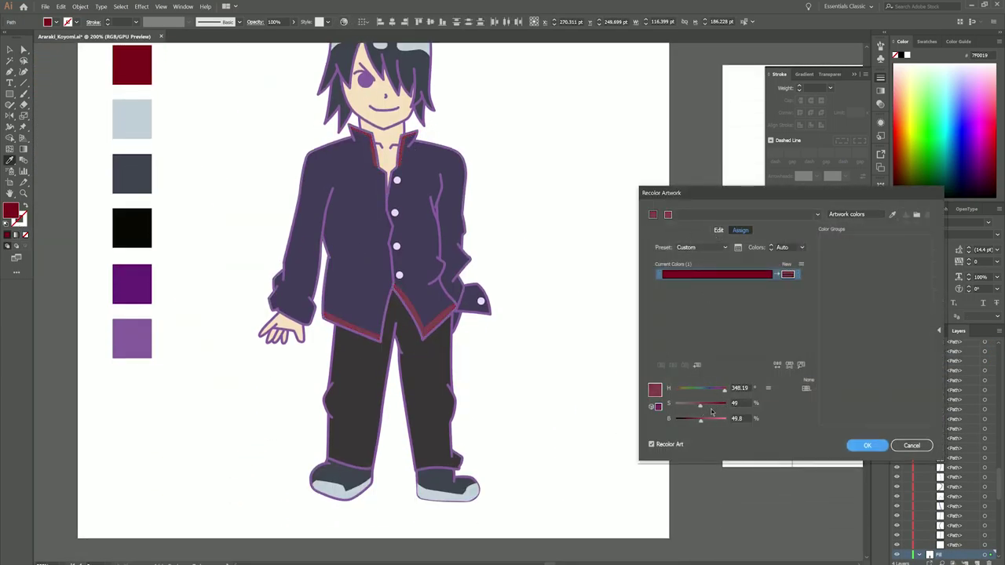
{"action": "key", "text": "Return"}
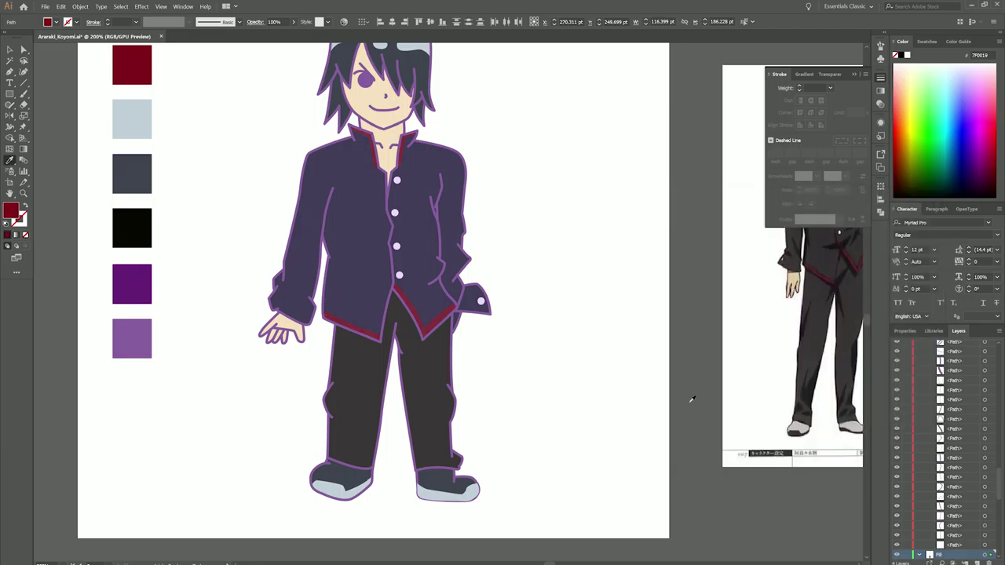
Step: Darken and desaturate the jacket's navy fill with Recolor Artwork and adjust the saturation of the burgundy collar and hem trim
{"action": "key", "text": "ctrl+plus"}
{"action": "key", "text": "ctrl+plus"}
{"action": "key", "text": "ctrl+plus"}
{"action": "key", "text": "ctrl+plus"}
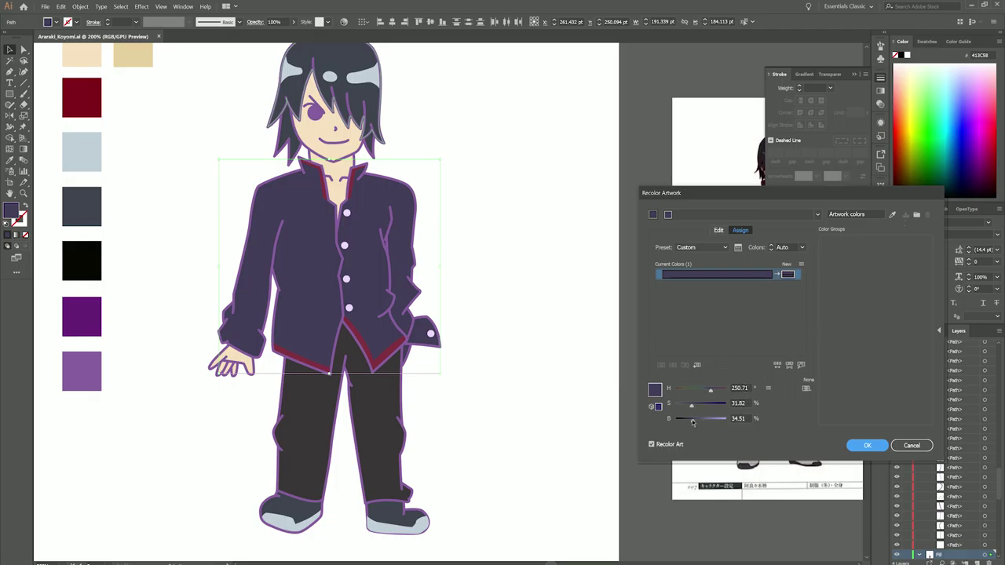
{"action": "mouse_move", "coordinate": [691, 406]}
{"action": "left_mouse_down"}
{"action": "mouse_move", "coordinate": [701, 405]}
{"action": "mouse_move", "coordinate": [684, 405]}
{"action": "mouse_move", "coordinate": [680, 419]}
{"action": "left_mouse_up"}
{"action": "key", "text": "Return"}
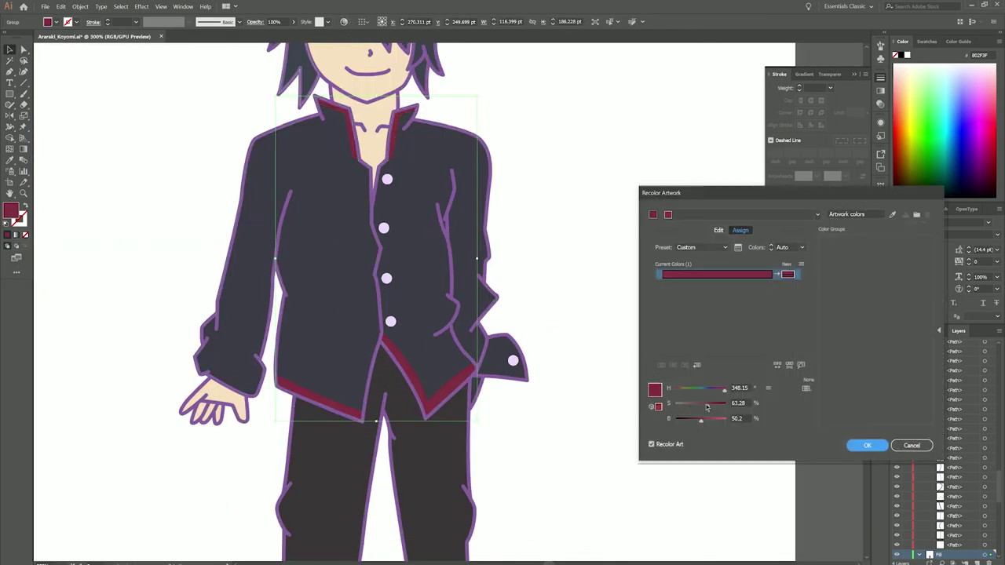
{"action": "left_click_drag", "start_coordinate": [700, 405], "coordinate": [715, 404]}
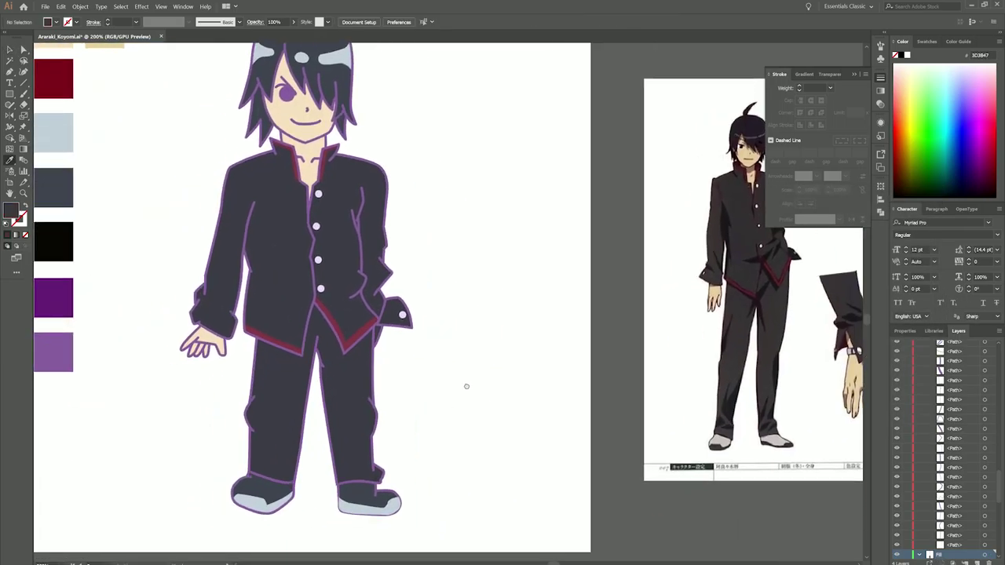
Step: Recolour the jacket and cuff buttons from pale lavender to a darker, greyish lavender
{"action": "left_click", "coordinate": [475, 333]}
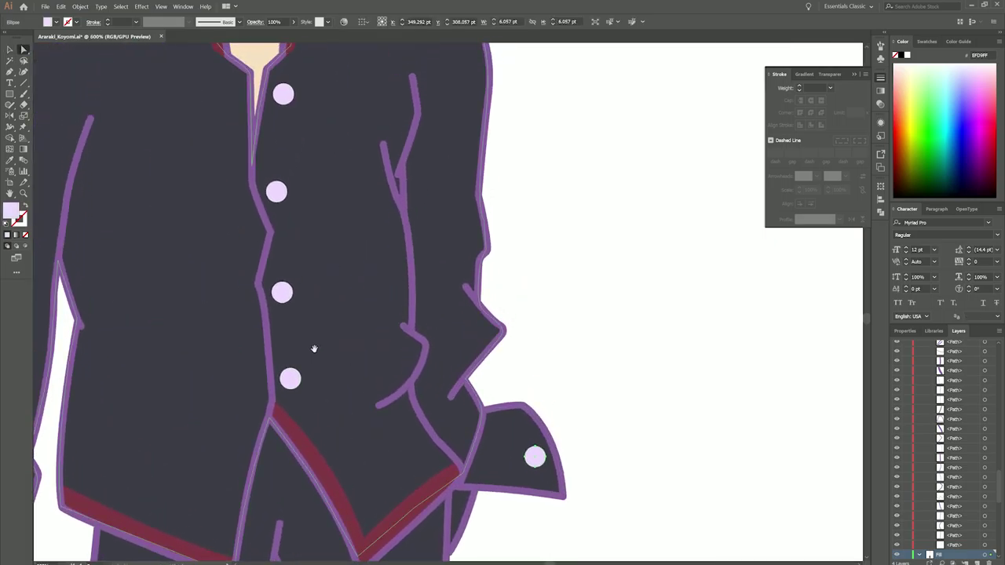
{"action": "left_click", "coordinate": [279, 198]}
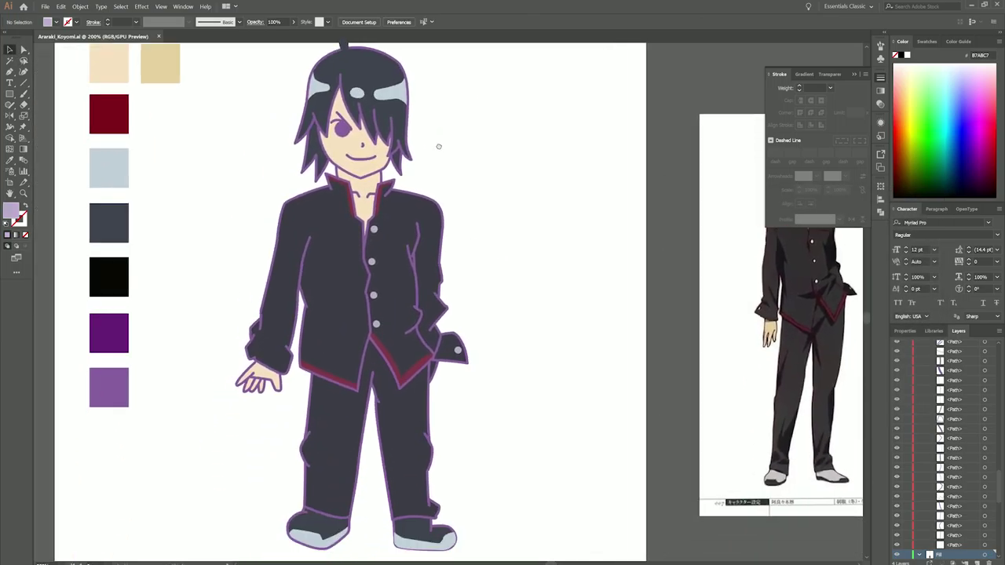
Step: Fill the main body of the shoe below the pocketed arm with the light blue-grey C1CFDA
{"action": "scroll", "coordinate": [568, 285], "scroll_direction": "down", "scroll_amount": 1}
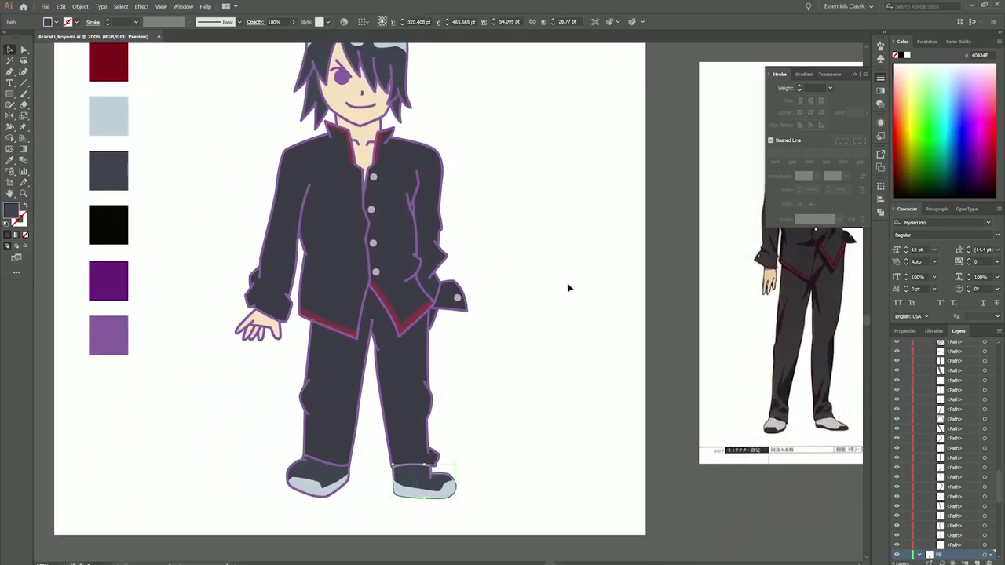
{"action": "scroll", "coordinate": [437, 507], "scroll_direction": "up", "scroll_amount": 3}
{"action": "left_click", "coordinate": [359, 448]}
{"action": "right_click", "coordinate": [481, 302]}
{"action": "left_click", "coordinate": [510, 447]}
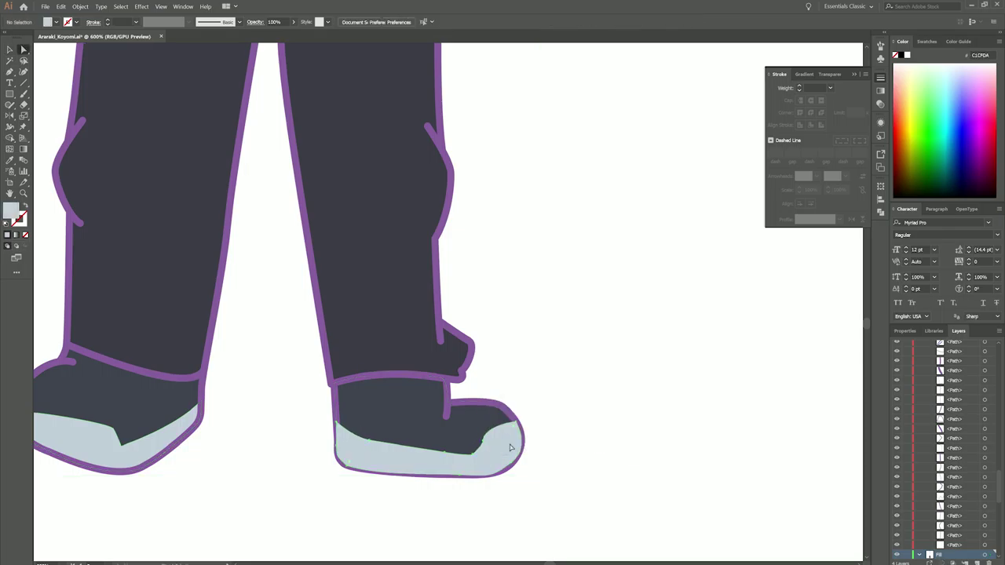
{"action": "key", "text": "ctrl+shift+a"}
{"action": "left_click", "coordinate": [920, 555]}
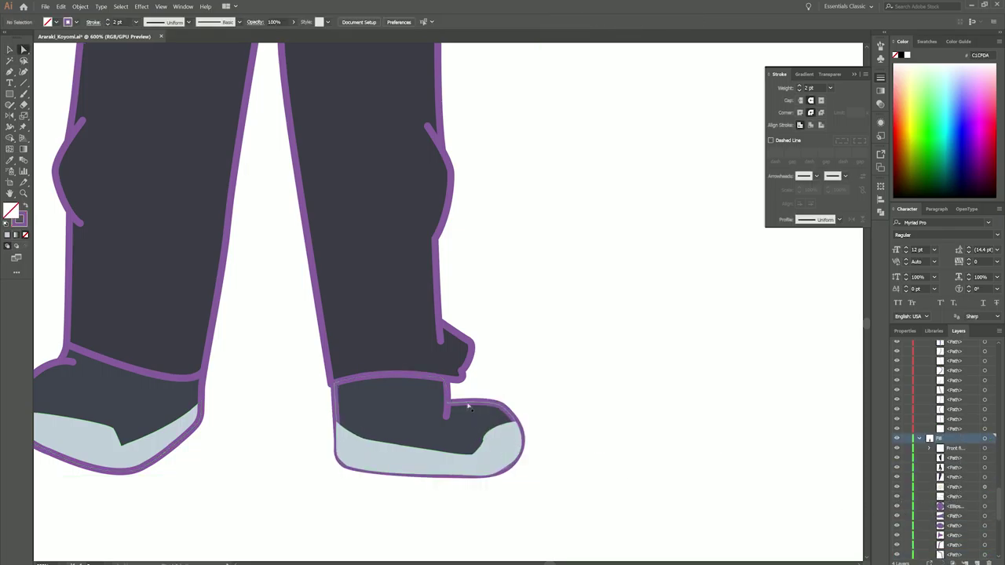
{"action": "scroll", "coordinate": [534, 445], "scroll_direction": "down", "scroll_amount": 2}
{"action": "left_click", "coordinate": [483, 439]}
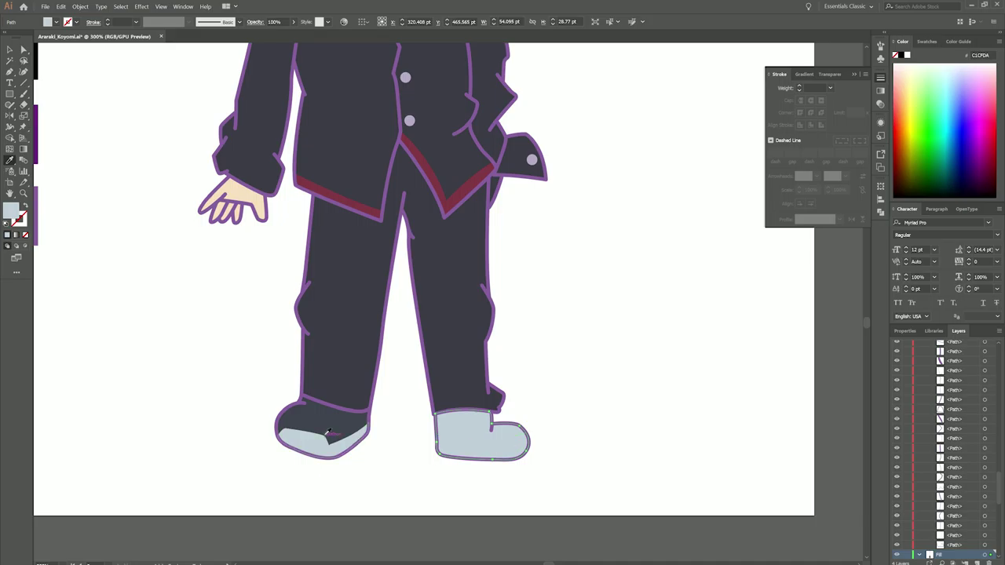
Step: Fill the other shoe's body with light blue-grey C1CFDA and both soles with dark slate 40434E
{"action": "left_click", "coordinate": [315, 441]}
{"action": "key", "text": "ctrl+shift+a"}
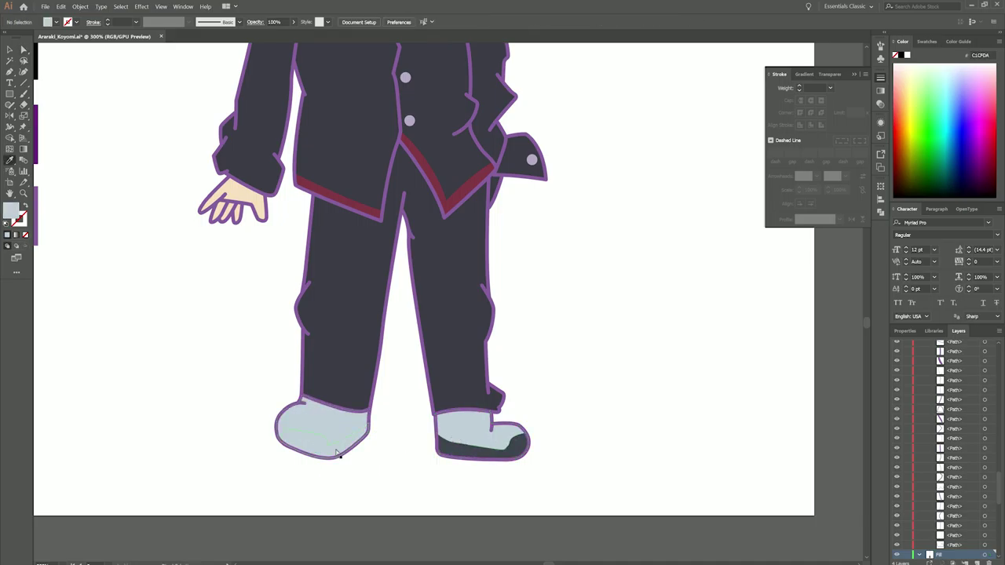
{"action": "scroll", "coordinate": [509, 431], "scroll_direction": "down", "scroll_amount": 4}
{"action": "scroll", "coordinate": [571, 422], "scroll_direction": "up", "scroll_amount": 2}
{"action": "scroll", "coordinate": [461, 256], "scroll_direction": "right", "scroll_amount": 3}
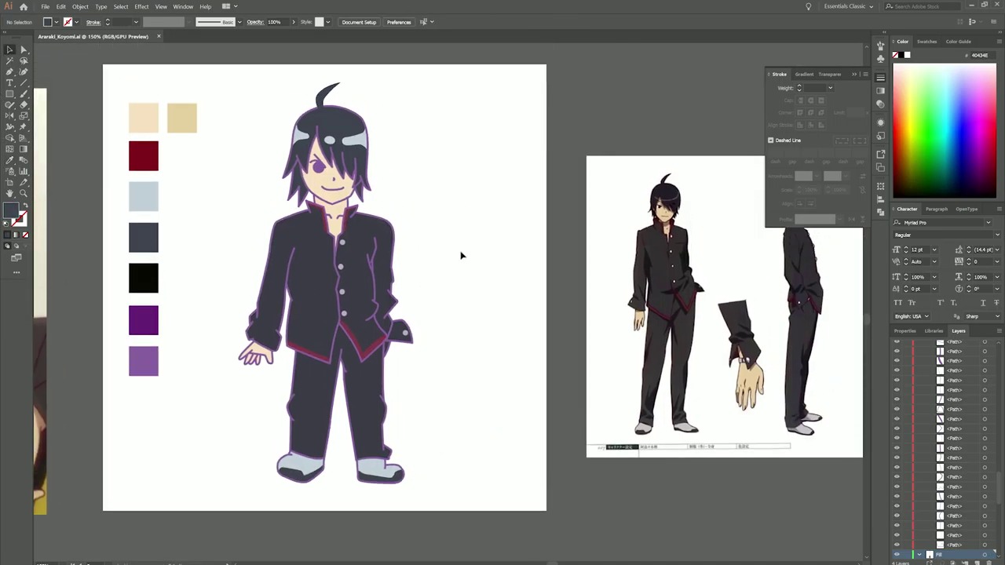
Step: Pull the trouser fill's edge inside the knee bulge outline on the open-hand side and shorten the fold line's lower end
{"action": "scroll", "coordinate": [251, 346], "scroll_direction": "up", "scroll_amount": 10}
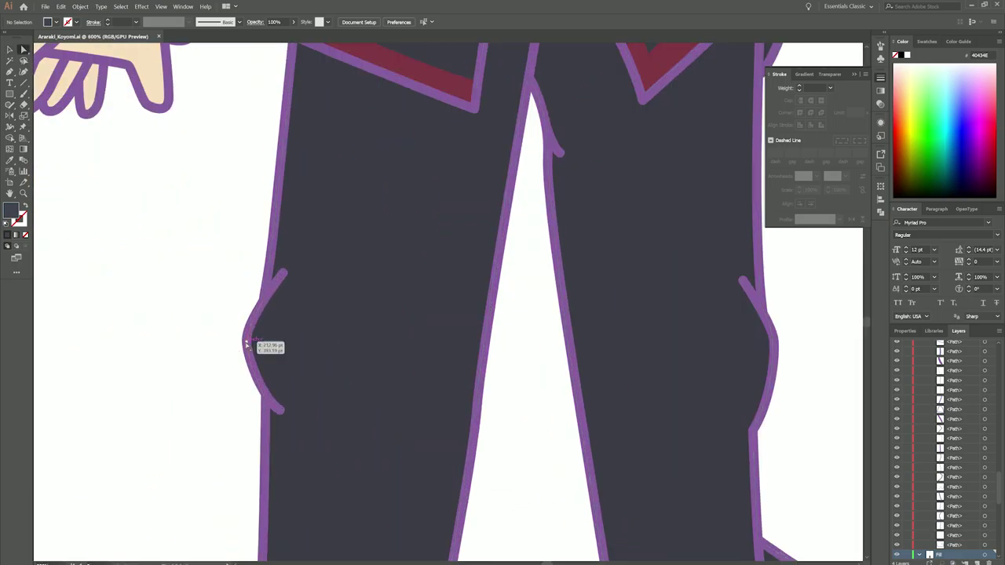
{"action": "left_click", "coordinate": [252, 354]}
{"action": "key", "text": "a"}
{"action": "left_click", "coordinate": [276, 464]}
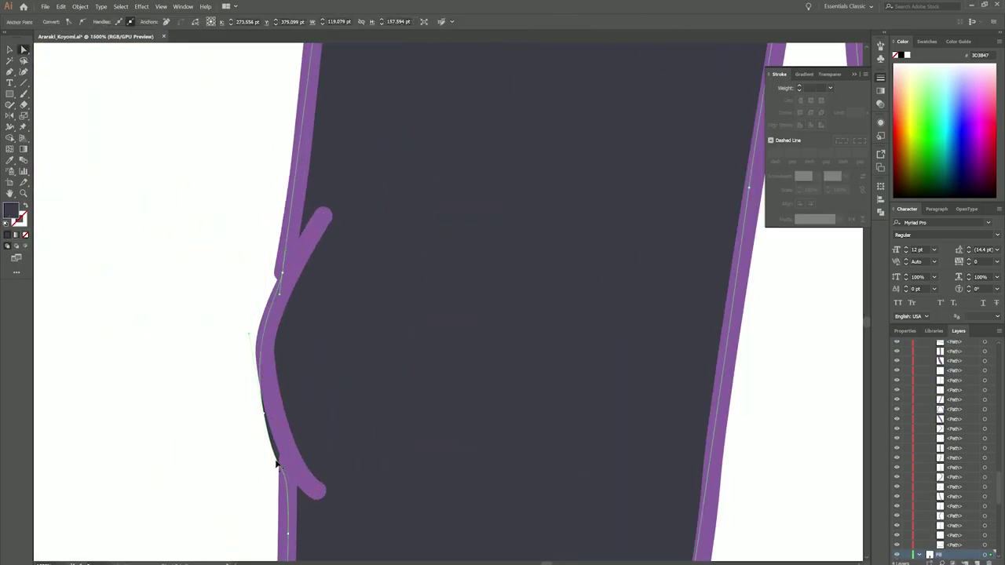
{"action": "left_click_drag", "start_coordinate": [269, 427], "coordinate": [273, 416]}
{"action": "left_click_drag", "start_coordinate": [281, 276], "coordinate": [287, 276]}
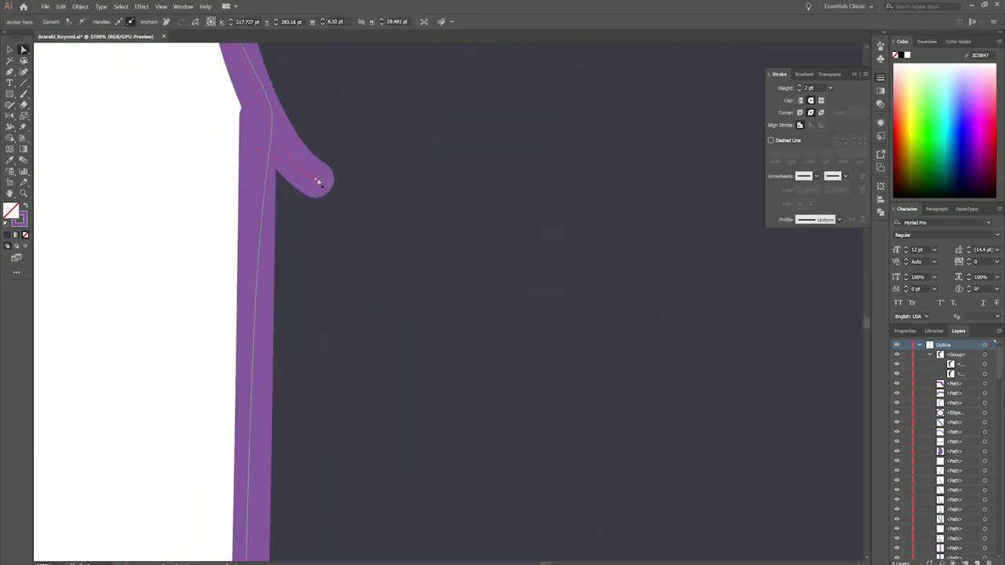
{"action": "left_click_drag", "start_coordinate": [321, 180], "coordinate": [306, 175]}
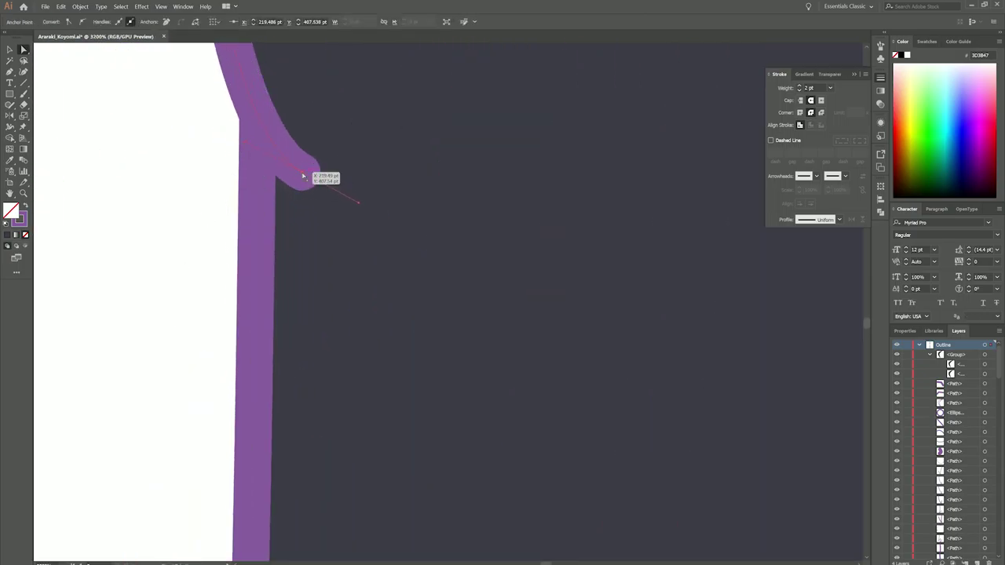
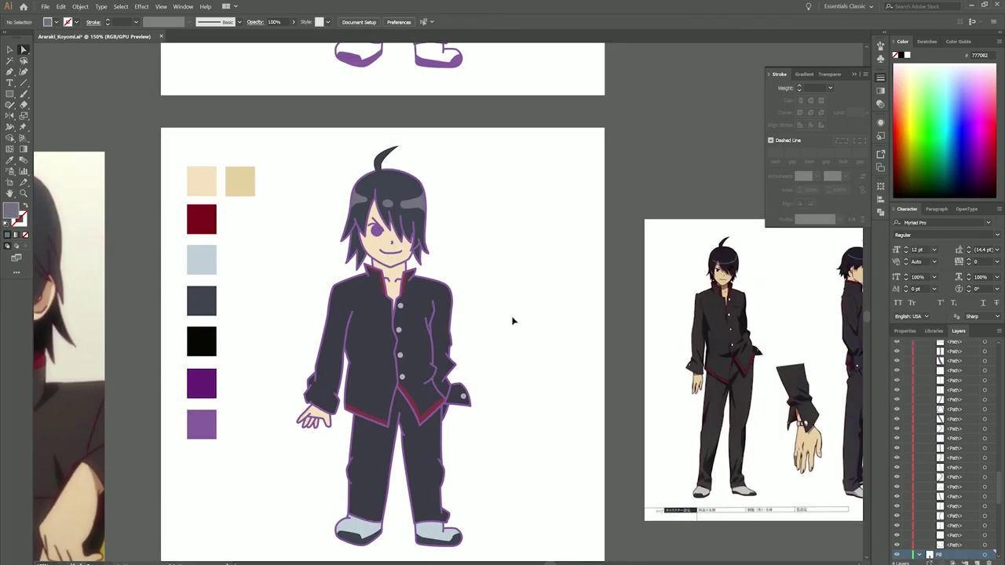
Step: Raise and round the toe of the shoe below the pocketed arm by reshaping its fill and outline anchor points
{"action": "key", "text": "ctrl+equal"}
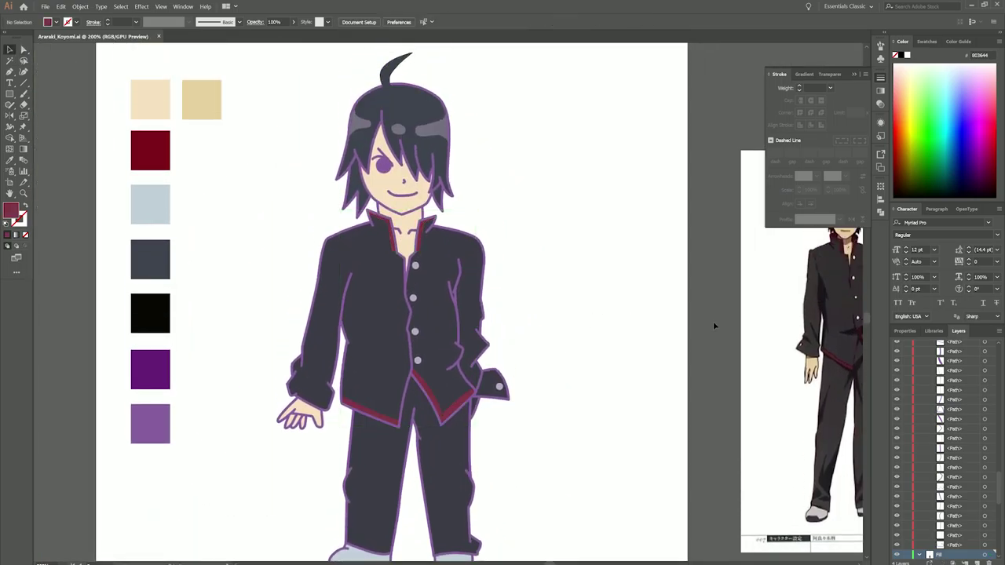
{"action": "mouse_move", "coordinate": [714, 325]}
{"action": "left_mouse_down"}
{"action": "mouse_move", "coordinate": [511, 334]}
{"action": "mouse_move", "coordinate": [714, 325]}
{"action": "left_mouse_up"}
{"action": "key", "text": "ctrl+minus"}
{"action": "left_click_drag", "start_coordinate": [475, 352], "coordinate": [498, 358]}
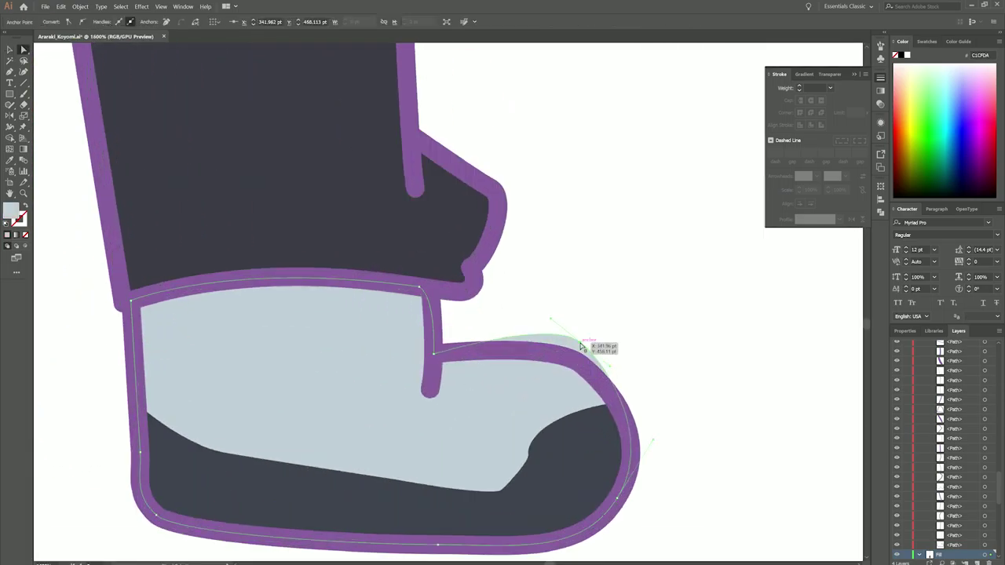
{"action": "left_click", "coordinate": [579, 364]}
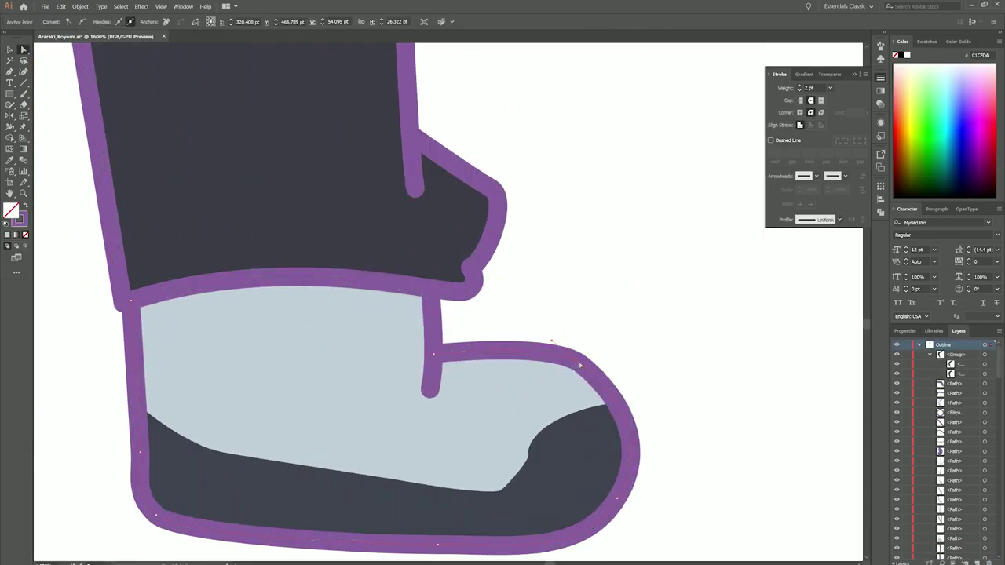
{"action": "left_click_drag", "start_coordinate": [587, 355], "coordinate": [556, 336]}
{"action": "left_click", "coordinate": [434, 355]}
{"action": "key", "text": "ctrl+shift+a"}
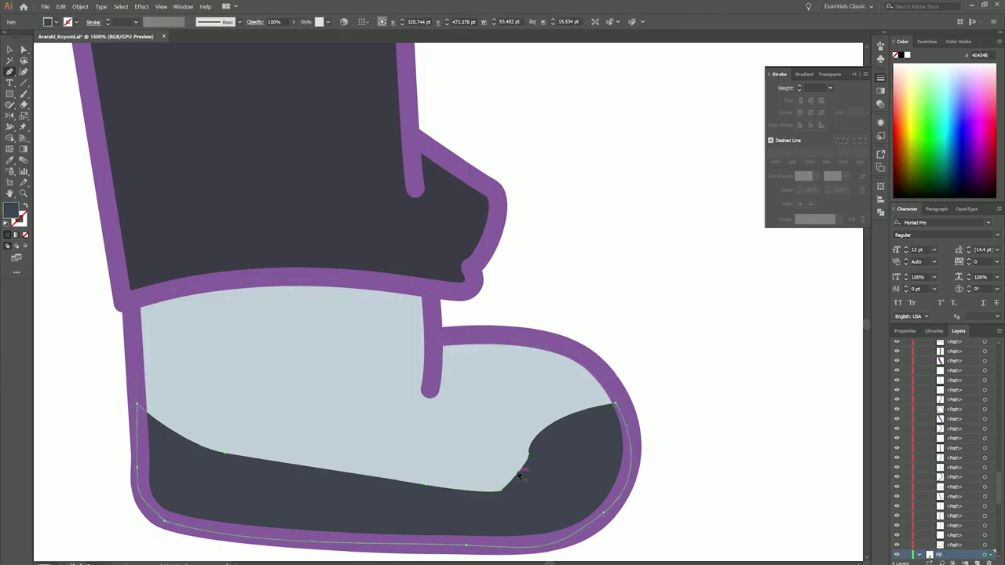
Step: Smooth the dark sole's sharp inner corner near the toe into a rounded curve
{"action": "left_click", "coordinate": [510, 497]}
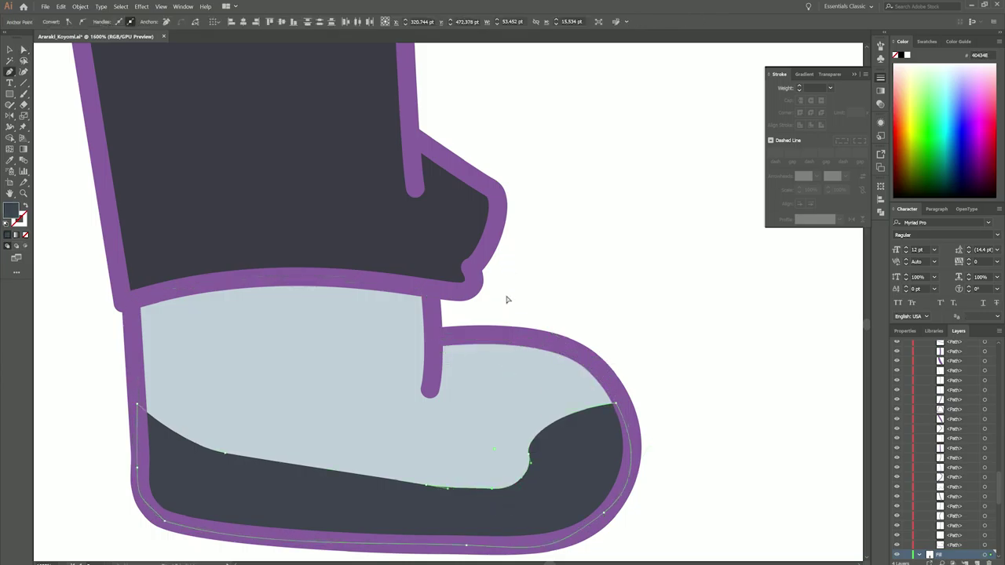
{"action": "scroll", "coordinate": [507, 299], "scroll_direction": "down", "scroll_amount": 2}
{"action": "scroll", "coordinate": [676, 447], "scroll_direction": "up", "scroll_amount": 1}
{"action": "scroll", "coordinate": [677, 448], "scroll_direction": "down", "scroll_amount": 6}
{"action": "key", "text": "ctrl+shift+a"}
{"action": "scroll", "coordinate": [299, 525], "scroll_direction": "down", "scroll_amount": 1}
{"action": "scroll", "coordinate": [352, 209], "scroll_direction": "up", "scroll_amount": 6}
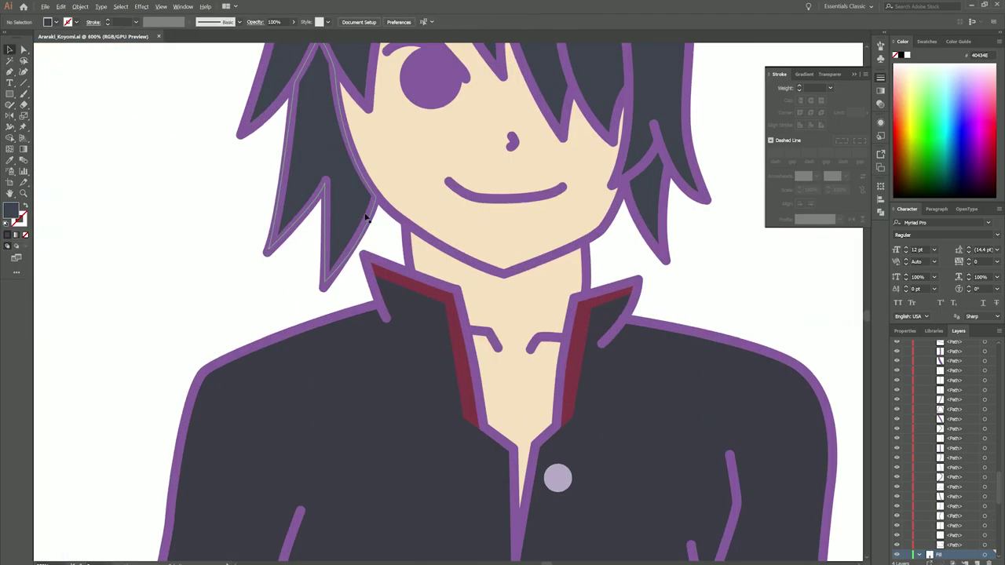
Step: On the Outline layer, draw a curved back-collar line from the collar tip to the neck on the open-hand side with the purple stroke
{"action": "left_click", "coordinate": [919, 354]}
{"action": "left_click", "coordinate": [920, 354]}
{"action": "left_click", "coordinate": [943, 344]}
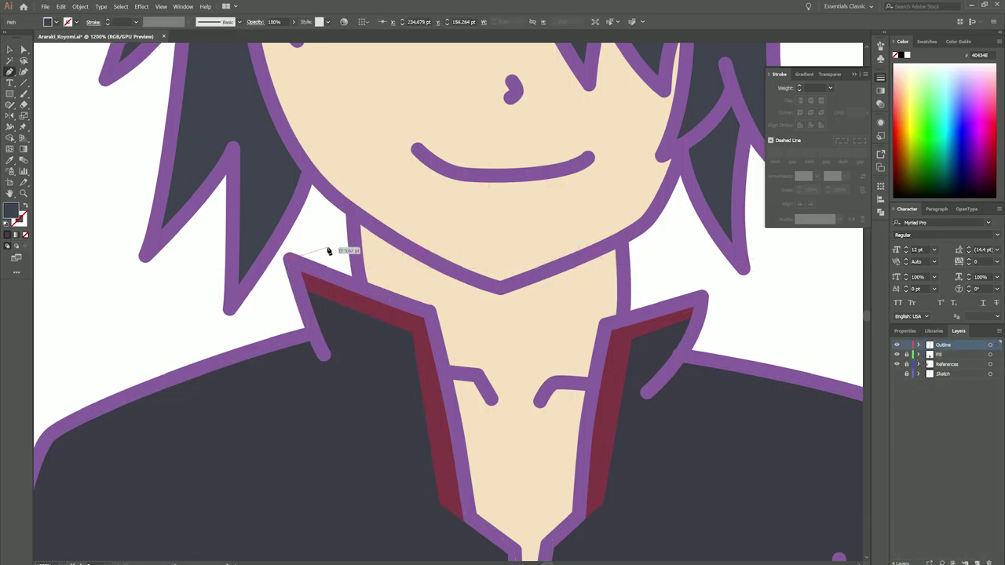
{"action": "scroll", "coordinate": [323, 206], "scroll_direction": "up", "scroll_amount": 2}
{"action": "left_click_drag", "start_coordinate": [280, 288], "coordinate": [333, 277]}
{"action": "left_click", "coordinate": [390, 290]}
{"action": "key", "text": "i"}
{"action": "left_click", "coordinate": [270, 216]}
{"action": "key", "text": "v"}
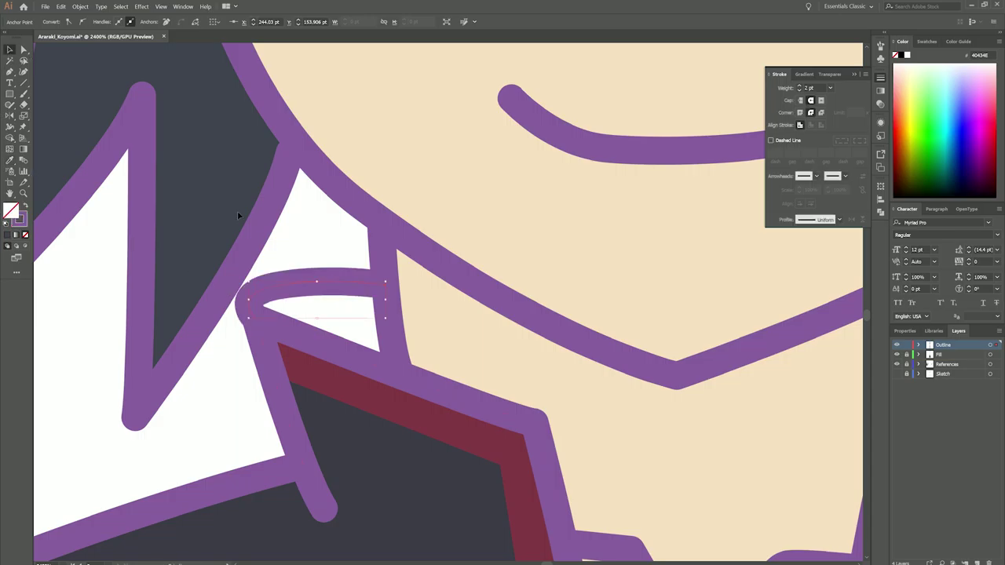
Step: Refine the back-collar curve on the open-hand side by adjusting its anchor points and handles around the collar tip
{"action": "scroll", "coordinate": [208, 231], "scroll_direction": "down", "scroll_amount": 8}
{"action": "scroll", "coordinate": [208, 231], "scroll_direction": "up", "scroll_amount": 10}
{"action": "mouse_move", "coordinate": [219, 269]}
{"action": "left_mouse_down"}
{"action": "mouse_move", "coordinate": [237, 281]}
{"action": "mouse_move", "coordinate": [228, 268]}
{"action": "left_mouse_up"}
{"action": "key", "text": "ctrl+shift+a"}
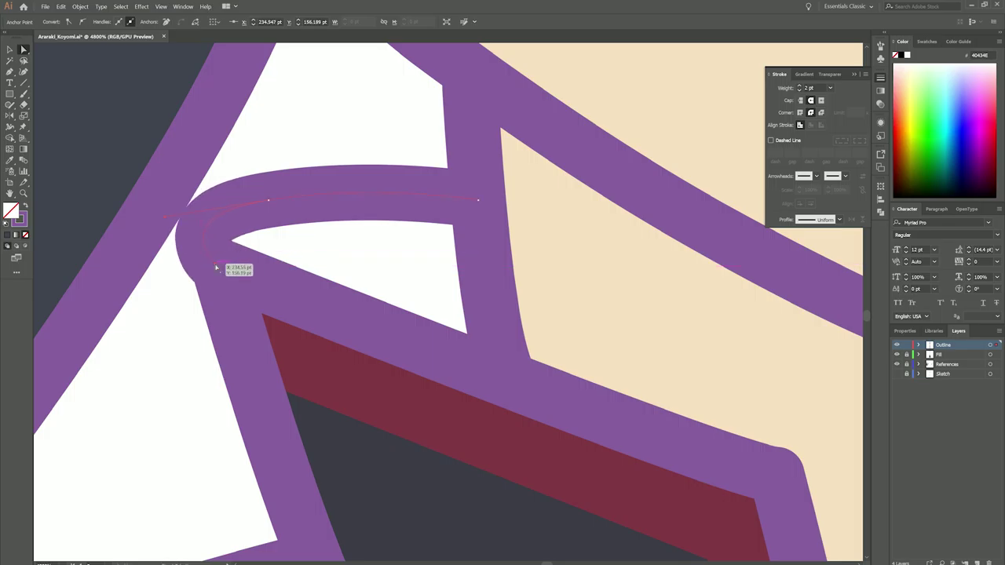
{"action": "scroll", "coordinate": [217, 269], "scroll_direction": "down", "scroll_amount": 5}
{"action": "scroll", "coordinate": [314, 275], "scroll_direction": "up", "scroll_amount": 5}
{"action": "left_click_drag", "start_coordinate": [361, 253], "coordinate": [367, 253]}
{"action": "scroll", "coordinate": [377, 311], "scroll_direction": "down", "scroll_amount": 5}
{"action": "scroll", "coordinate": [364, 289], "scroll_direction": "up", "scroll_amount": 5}
{"action": "left_click_drag", "start_coordinate": [367, 291], "coordinate": [365, 290]}
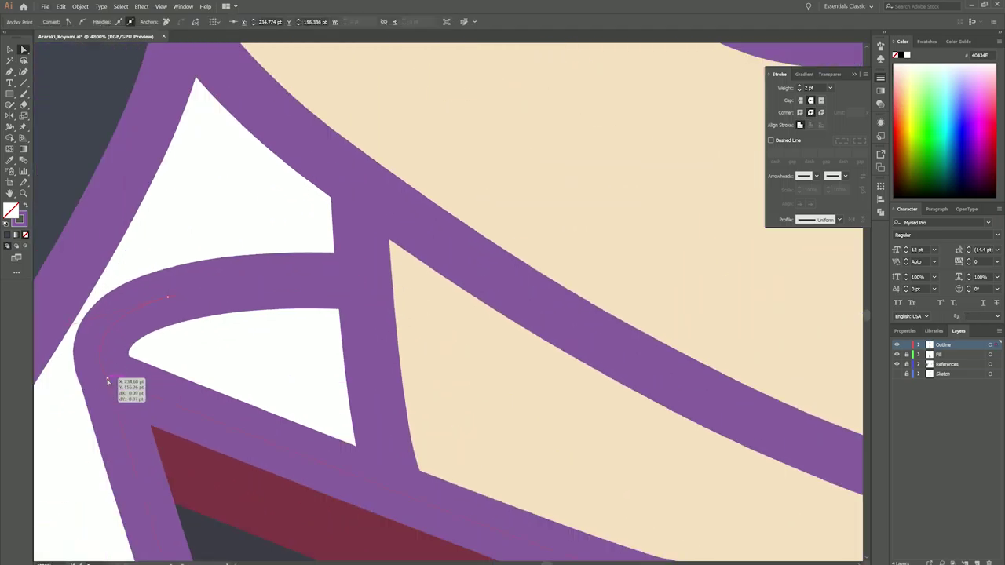
{"action": "left_click_drag", "start_coordinate": [110, 377], "coordinate": [110, 378]}
{"action": "scroll", "coordinate": [110, 378], "scroll_direction": "down", "scroll_amount": 5}
{"action": "scroll", "coordinate": [532, 321], "scroll_direction": "up", "scroll_amount": 5}
Step: Draw a matching curved back-collar line from the other collar tip to the neck and adjust its end at the neck
{"action": "left_click_drag", "start_coordinate": [529, 327], "coordinate": [374, 280]}
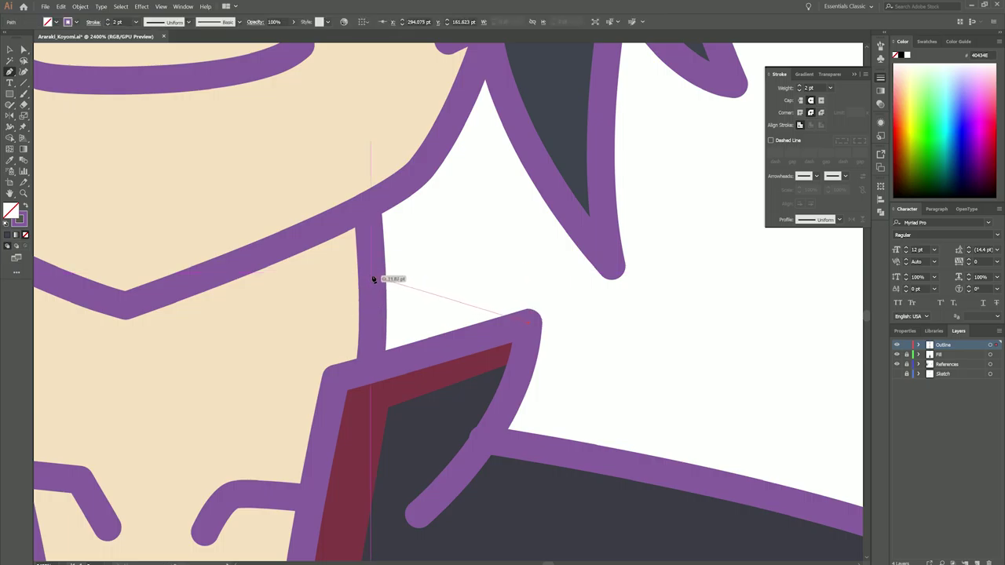
{"action": "left_click_drag", "start_coordinate": [175, 272], "coordinate": [174, 258]}
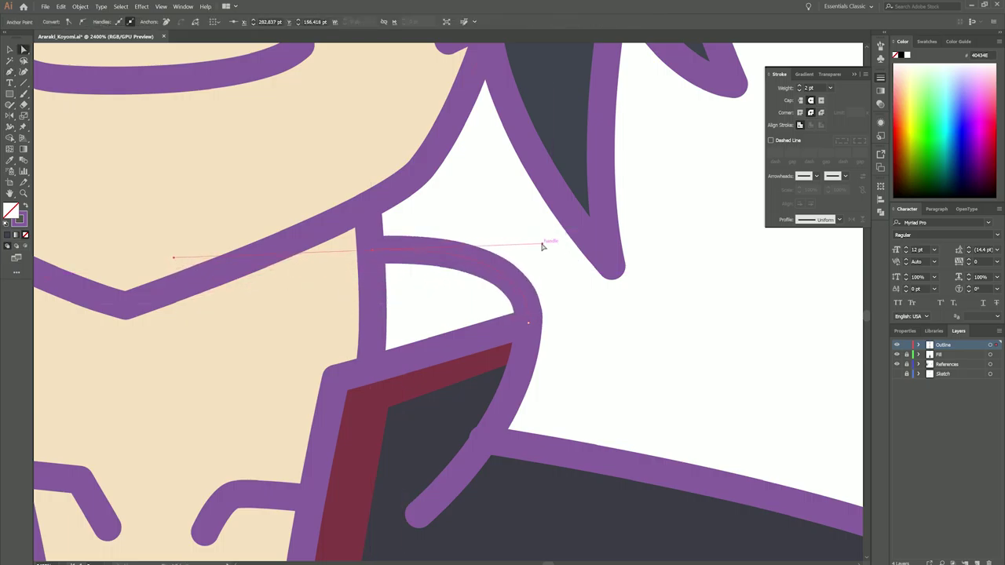
{"action": "scroll", "coordinate": [374, 255], "scroll_direction": "down", "scroll_amount": 8}
{"action": "scroll", "coordinate": [516, 264], "scroll_direction": "up", "scroll_amount": 7}
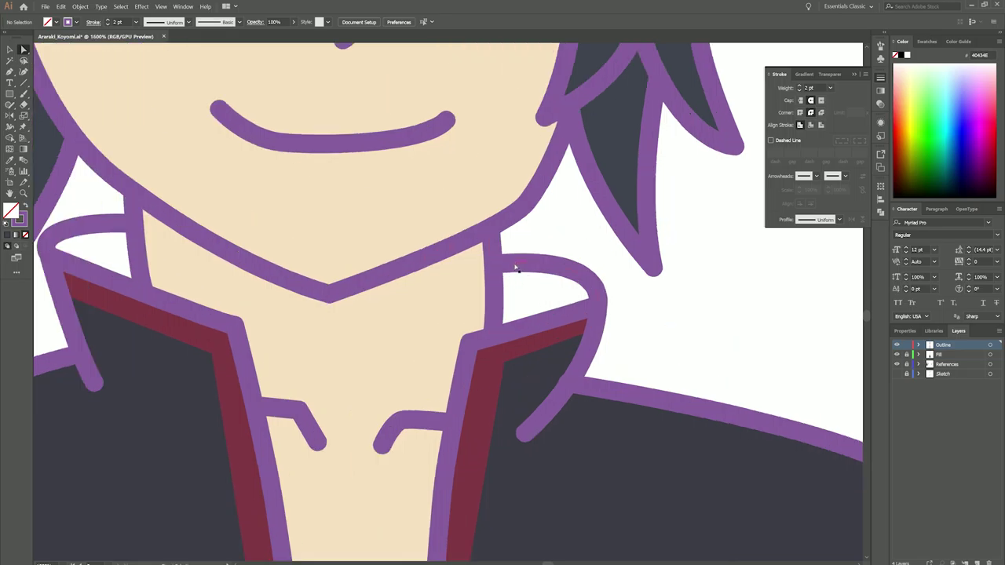
{"action": "left_click", "coordinate": [494, 257]}
{"action": "key", "text": "ctrl+shift+a"}
{"action": "key", "text": "p"}
{"action": "scroll", "coordinate": [516, 292], "scroll_direction": "down", "scroll_amount": 5}
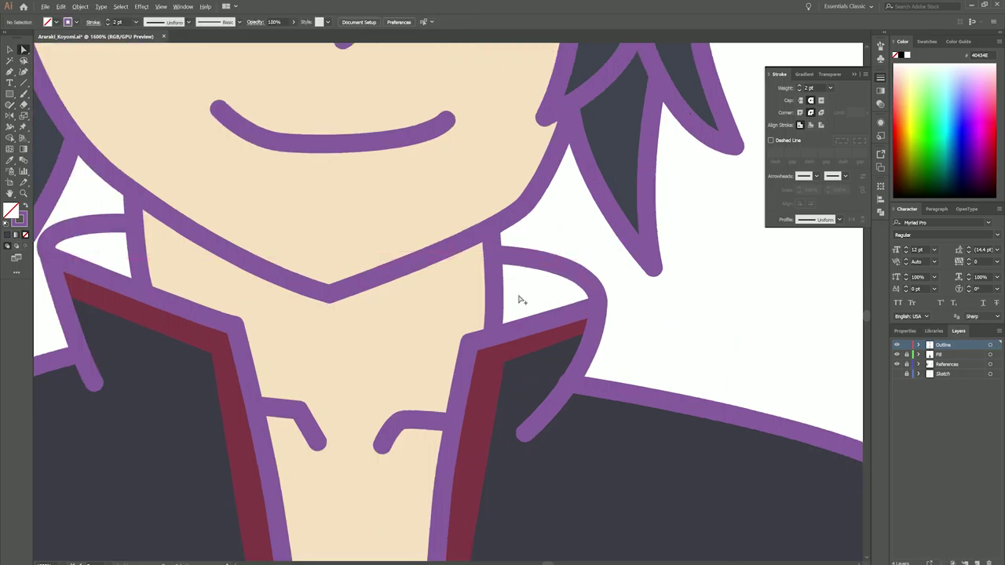
Step: On the Fill layer, draw dark 3D3B47 shapes filling both back-collar areas between the collar edges and the neck
{"action": "scroll", "coordinate": [220, 293], "scroll_direction": "up", "scroll_amount": 6}
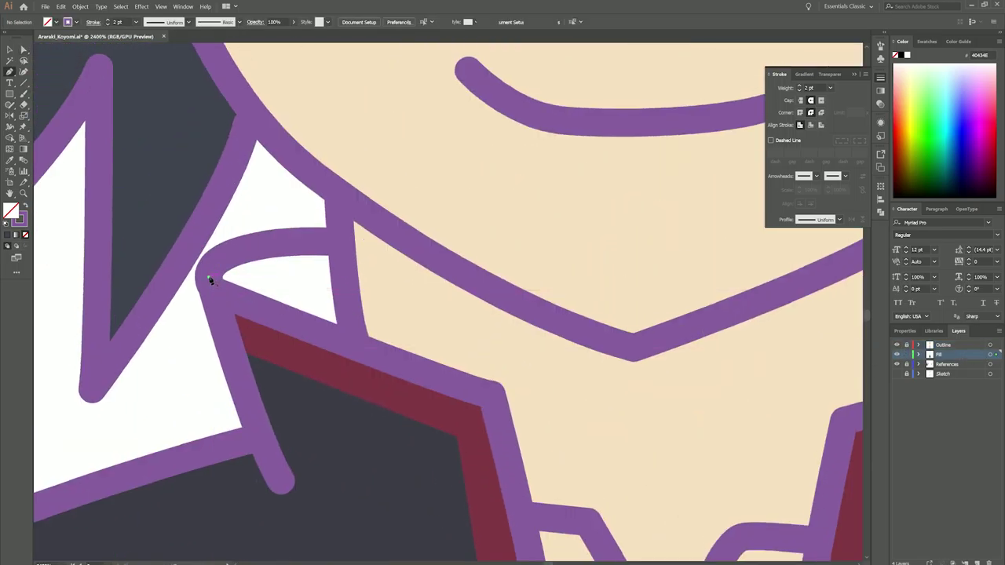
{"action": "left_click_drag", "start_coordinate": [209, 279], "coordinate": [252, 248]}
{"action": "left_click", "coordinate": [340, 243]}
{"action": "scroll", "coordinate": [197, 255], "scroll_direction": "down", "scroll_amount": 6}
{"action": "scroll", "coordinate": [386, 265], "scroll_direction": "up", "scroll_amount": 7}
{"action": "key", "text": "shift+x"}
{"action": "left_click", "coordinate": [366, 251]}
{"action": "left_click", "coordinate": [539, 289]}
{"action": "left_click", "coordinate": [569, 343]}
{"action": "left_click", "coordinate": [367, 408]}
{"action": "left_click", "coordinate": [367, 252]}
{"action": "key", "text": "ctrl+shift+a"}
Step: Delete the small flap's fill and outline hanging below the pocketed arm's cuff beside the trousers
{"action": "scroll", "coordinate": [98, 159], "scroll_direction": "down", "scroll_amount": 5}
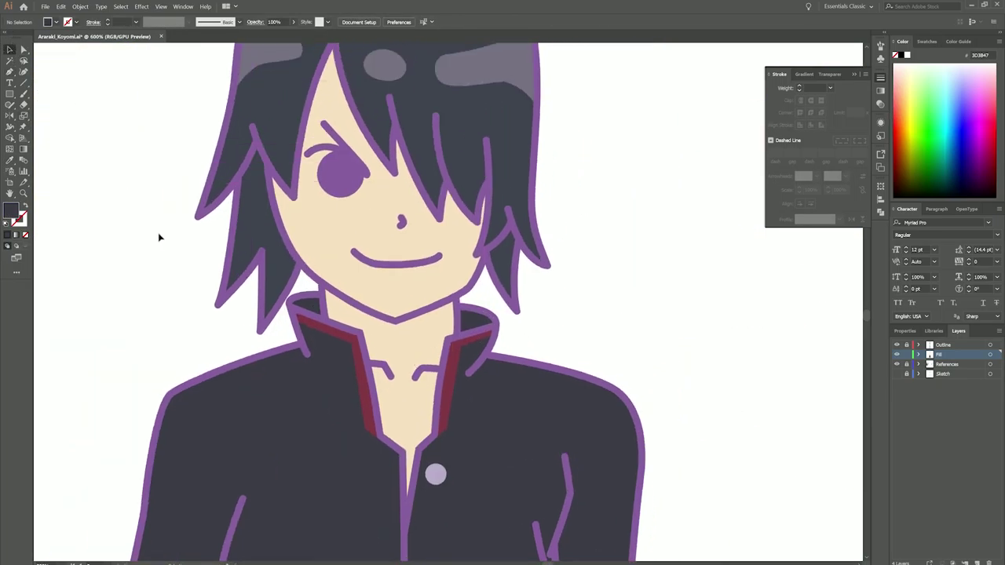
{"action": "scroll", "coordinate": [542, 280], "scroll_direction": "down", "scroll_amount": 3}
{"action": "scroll", "coordinate": [478, 228], "scroll_direction": "down", "scroll_amount": 1}
{"action": "scroll", "coordinate": [556, 215], "scroll_direction": "down", "scroll_amount": 3}
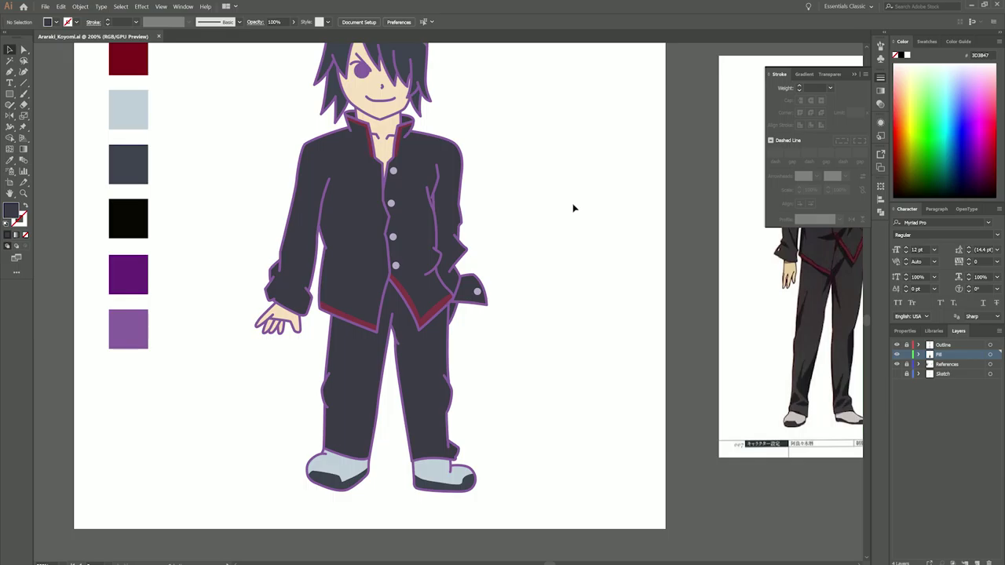
{"action": "scroll", "coordinate": [573, 208], "scroll_direction": "down", "scroll_amount": 2}
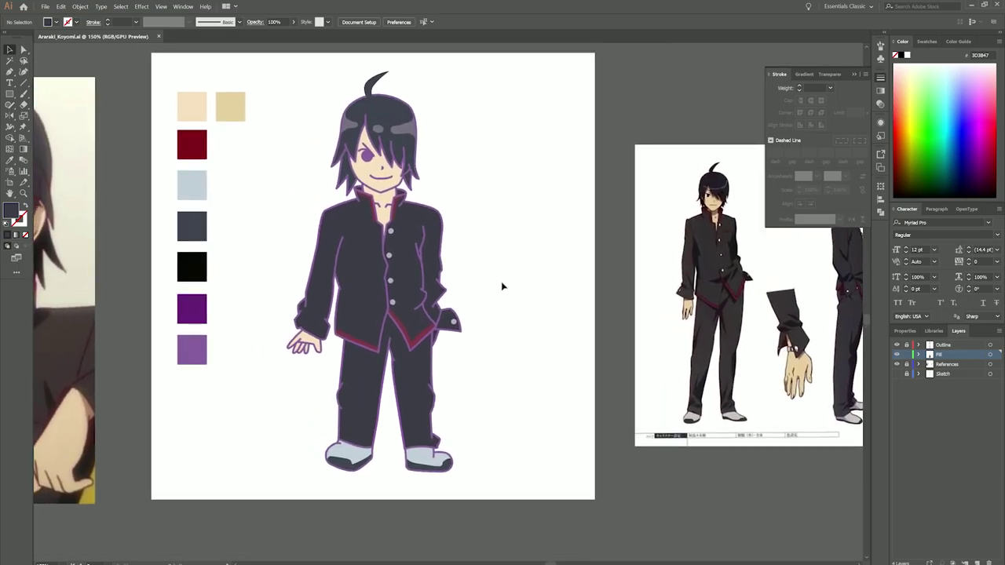
{"action": "scroll", "coordinate": [503, 287], "scroll_direction": "up", "scroll_amount": 4}
{"action": "left_click_drag", "start_coordinate": [465, 364], "coordinate": [560, 364]}
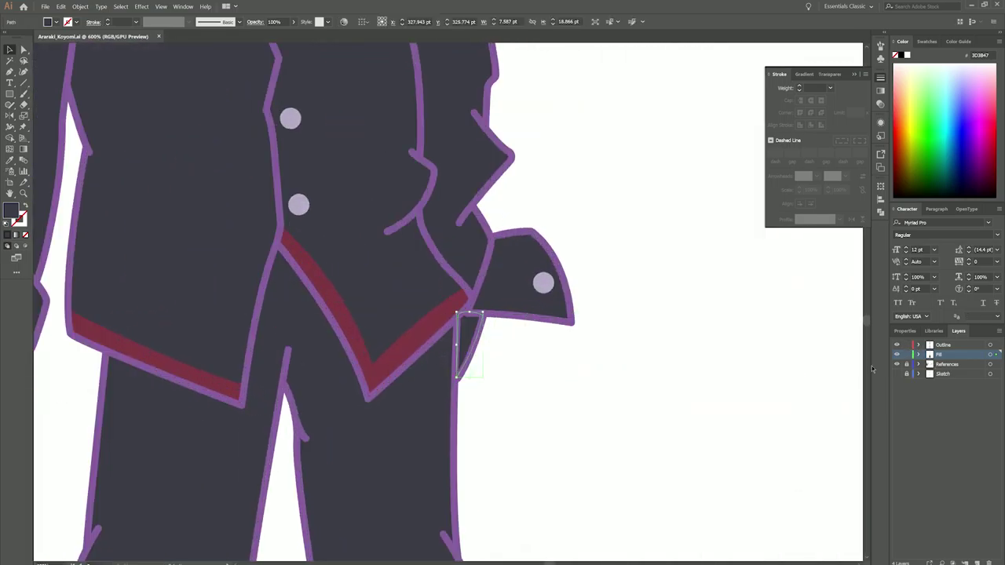
{"action": "left_click", "coordinate": [942, 344]}
{"action": "scroll", "coordinate": [570, 377], "scroll_direction": "down", "scroll_amount": 4}
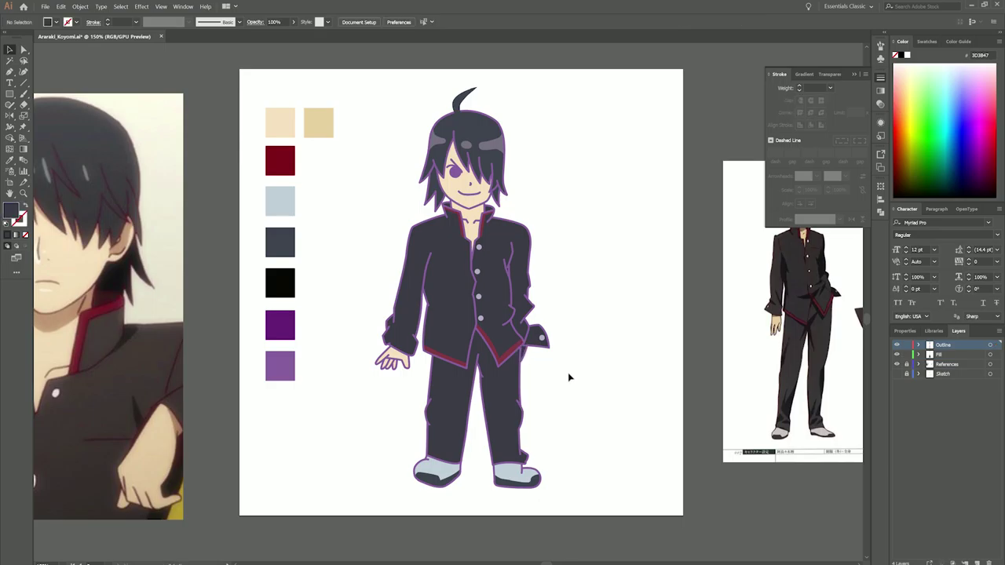
Step: Move the cuff outline's inner lower corner anchor to the junction with the jacket hem
{"action": "scroll", "coordinate": [542, 360], "scroll_direction": "up", "scroll_amount": 9}
{"action": "left_click", "coordinate": [454, 304]}
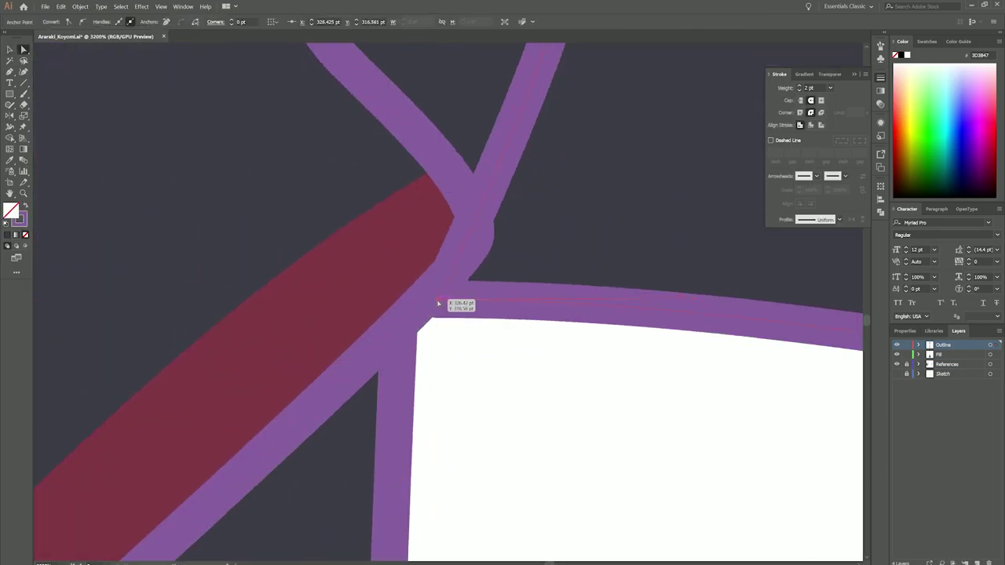
{"action": "scroll", "coordinate": [444, 301], "scroll_direction": "up", "scroll_amount": 2}
{"action": "scroll", "coordinate": [444, 301], "scroll_direction": "right", "scroll_amount": 2}
{"action": "key", "text": "ctrl+shift+a"}
{"action": "scroll", "coordinate": [455, 259], "scroll_direction": "down", "scroll_amount": 5}
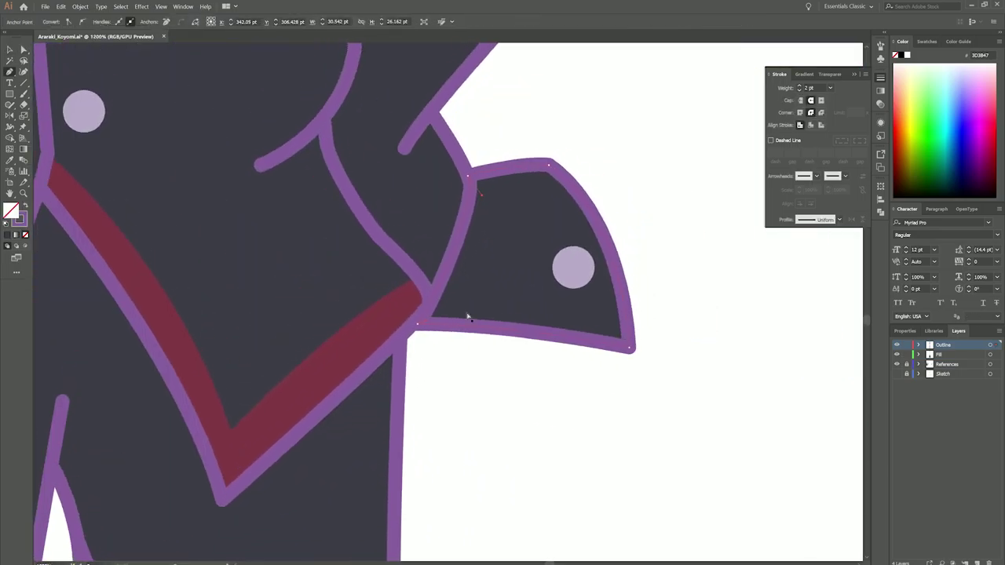
Step: Narrow the pocketed arm's cuff by moving the outer corners of its fill and outline inward together with the button
{"action": "scroll", "coordinate": [511, 274], "scroll_direction": "down", "scroll_amount": 4}
{"action": "key", "text": "v"}
{"action": "scroll", "coordinate": [397, 318], "scroll_direction": "up", "scroll_amount": 6}
{"action": "key", "text": "a"}
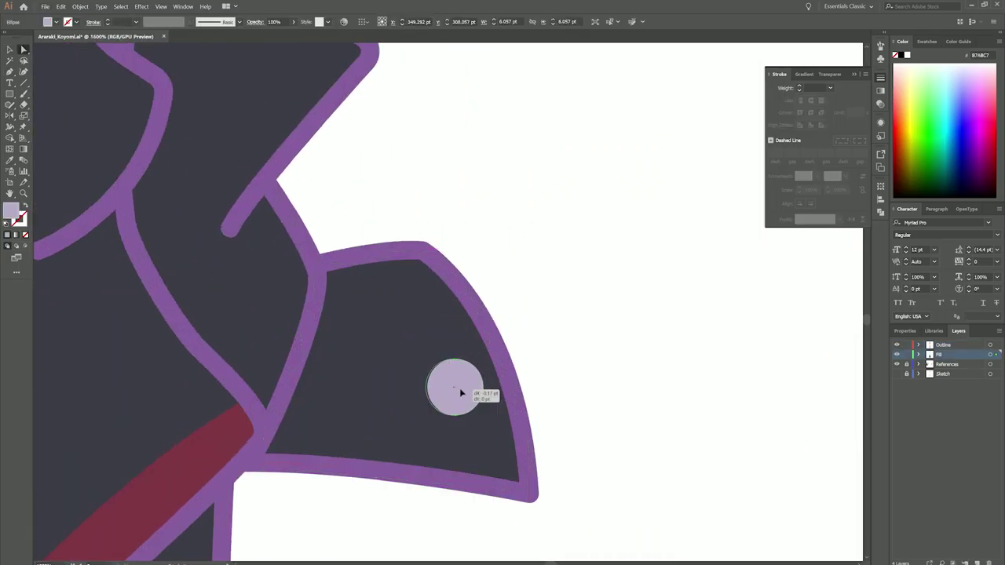
{"action": "left_click", "coordinate": [424, 278]}
{"action": "left_click_drag", "start_coordinate": [536, 525], "coordinate": [491, 517]}
{"action": "left_click", "coordinate": [527, 523]}
{"action": "left_click", "coordinate": [527, 386]}
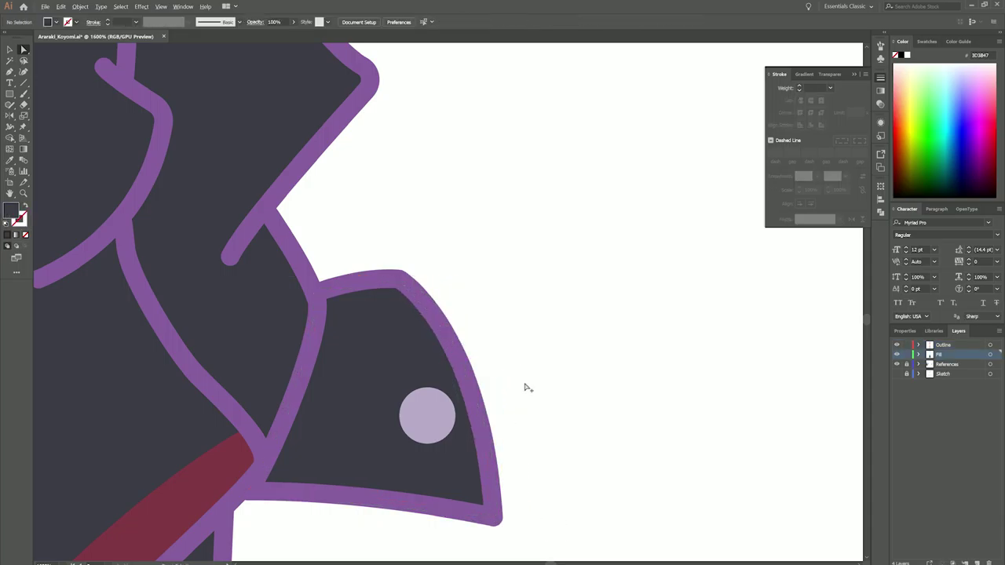
Step: Nudge the light purple button slightly inward on the narrowed cuff
{"action": "scroll", "coordinate": [485, 347], "scroll_direction": "down", "scroll_amount": 6}
{"action": "scroll", "coordinate": [440, 346], "scroll_direction": "up", "scroll_amount": 5}
{"action": "left_click_drag", "start_coordinate": [395, 334], "coordinate": [394, 334]}
{"action": "left_click", "coordinate": [471, 385]}
{"action": "scroll", "coordinate": [470, 385], "scroll_direction": "down", "scroll_amount": 6}
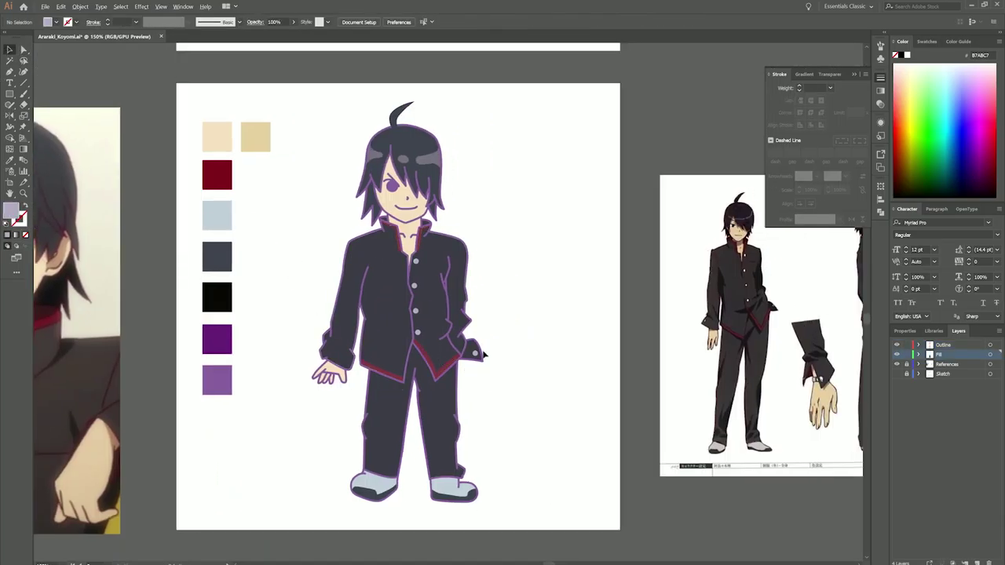
Step: Fine-tune the outline anchor points around the pocketed arm's cuff
{"action": "scroll", "coordinate": [484, 355], "scroll_direction": "up", "scroll_amount": 7}
{"action": "key", "text": "a"}
{"action": "left_click", "coordinate": [462, 291]}
{"action": "mouse_move", "coordinate": [332, 318]}
{"action": "left_mouse_down"}
{"action": "mouse_move", "coordinate": [332, 332]}
{"action": "mouse_move", "coordinate": [333, 315]}
{"action": "left_mouse_up"}
{"action": "scroll", "coordinate": [357, 322], "scroll_direction": "up", "scroll_amount": 4}
{"action": "left_click_drag", "start_coordinate": [377, 343], "coordinate": [378, 351]}
{"action": "key", "text": "ctrl+shift+a"}
{"action": "scroll", "coordinate": [529, 366], "scroll_direction": "down", "scroll_amount": 15}
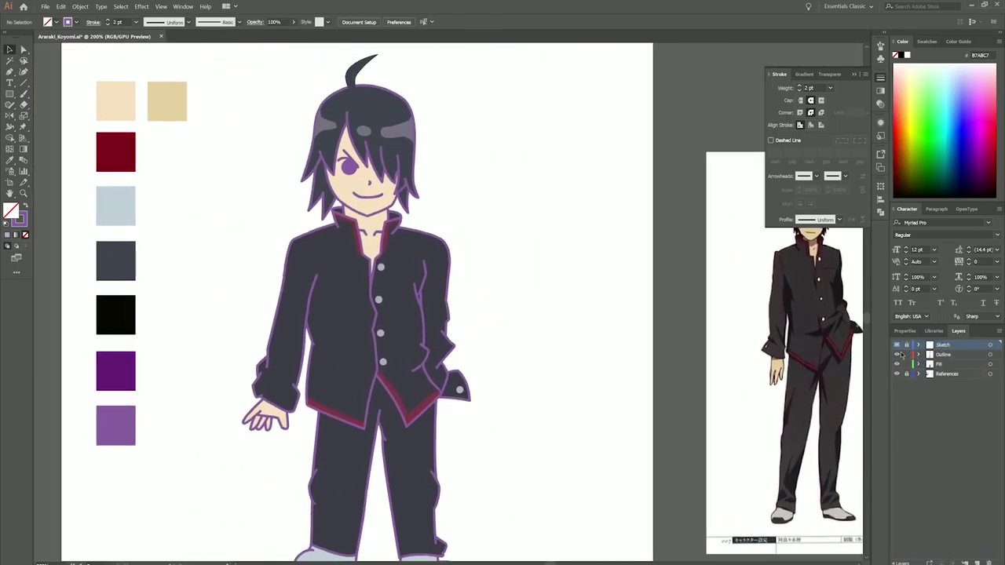
Step: Isolate the Sketch layer, expand it and turn on its image's visibility to check the original sketch
{"action": "left_click", "coordinate": [897, 346], "text": "alt"}
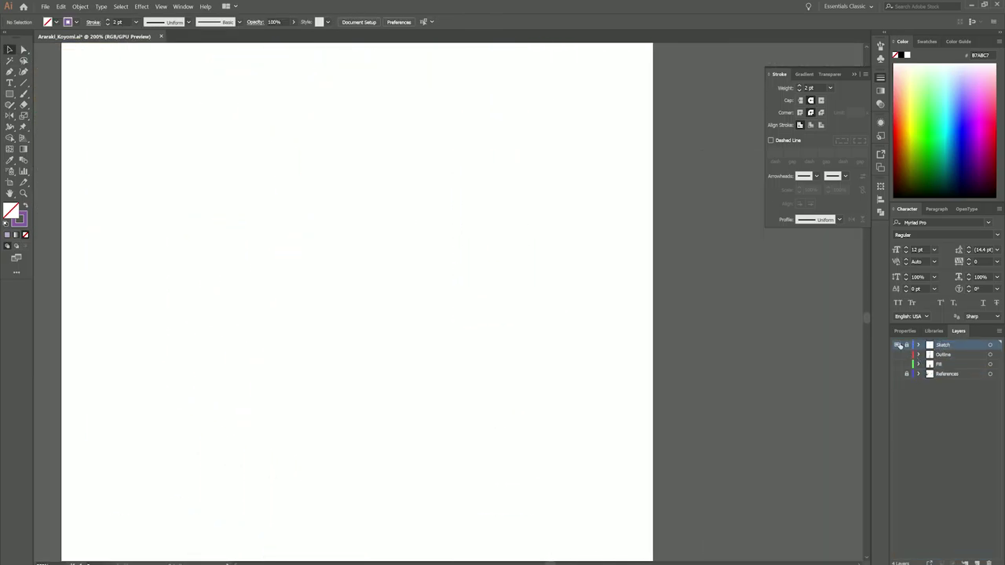
{"action": "left_click", "coordinate": [897, 346], "text": "alt"}
{"action": "left_click", "coordinate": [917, 345]}
{"action": "left_click", "coordinate": [897, 346], "text": "alt"}
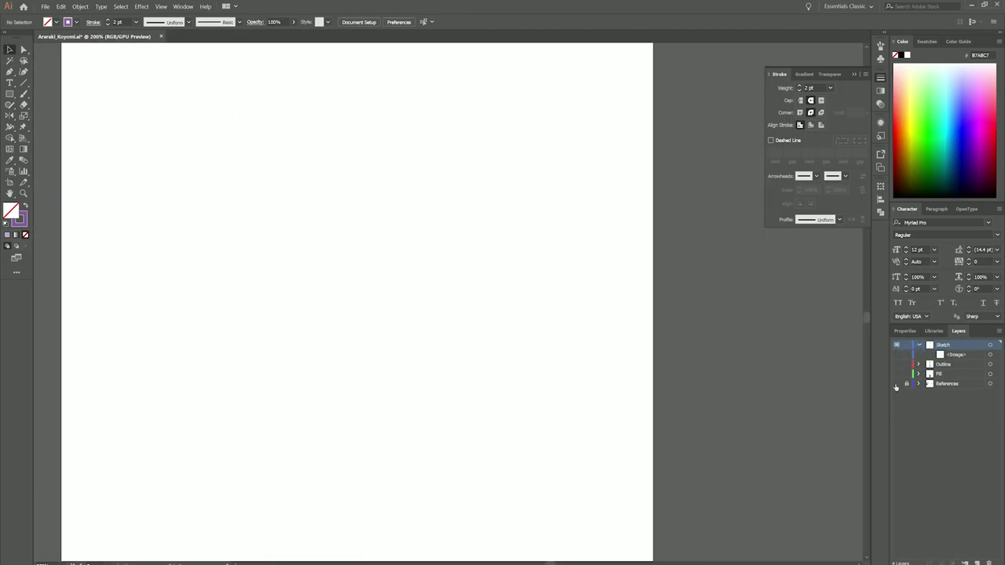
{"action": "key", "text": "ctrl+alt+0"}
{"action": "left_click", "coordinate": [897, 355]}
{"action": "key", "text": "ctrl+1"}
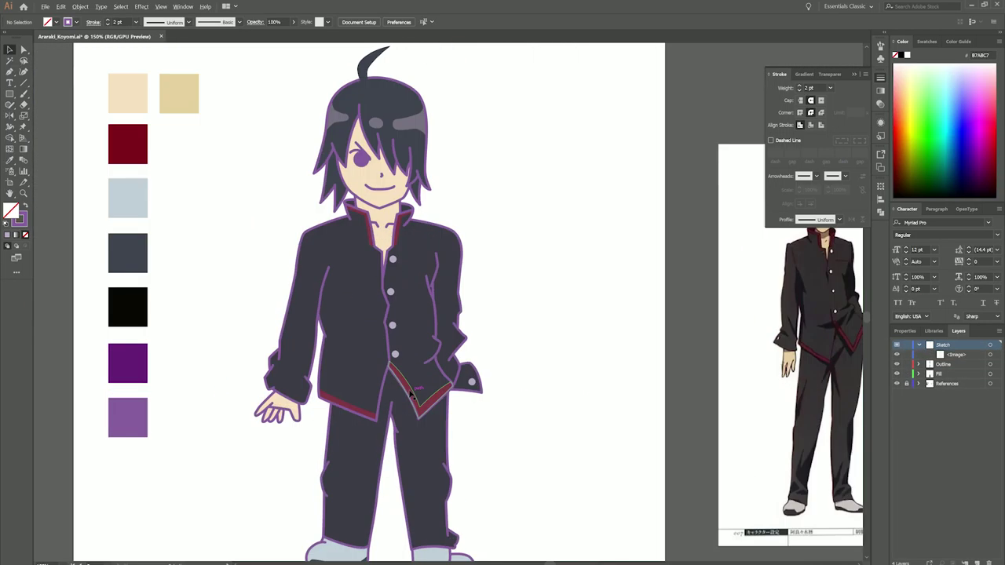
Step: Adjust the lower end of the upper fold line at its junction with the other folds beside the pocketed arm
{"action": "key", "text": "ctrl+plus"}
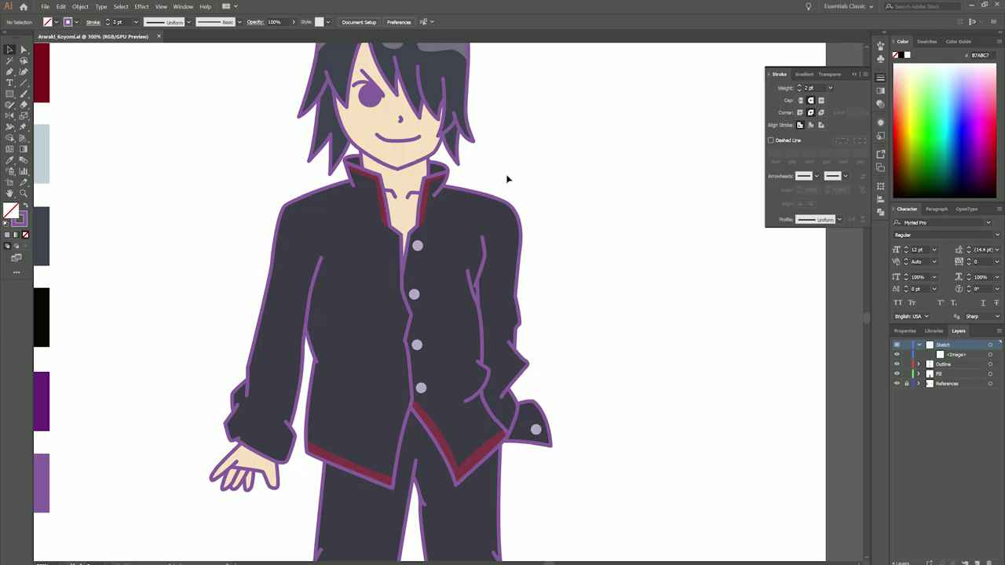
{"action": "key", "text": "ctrl+plus"}
{"action": "key", "text": "ctrl+plus"}
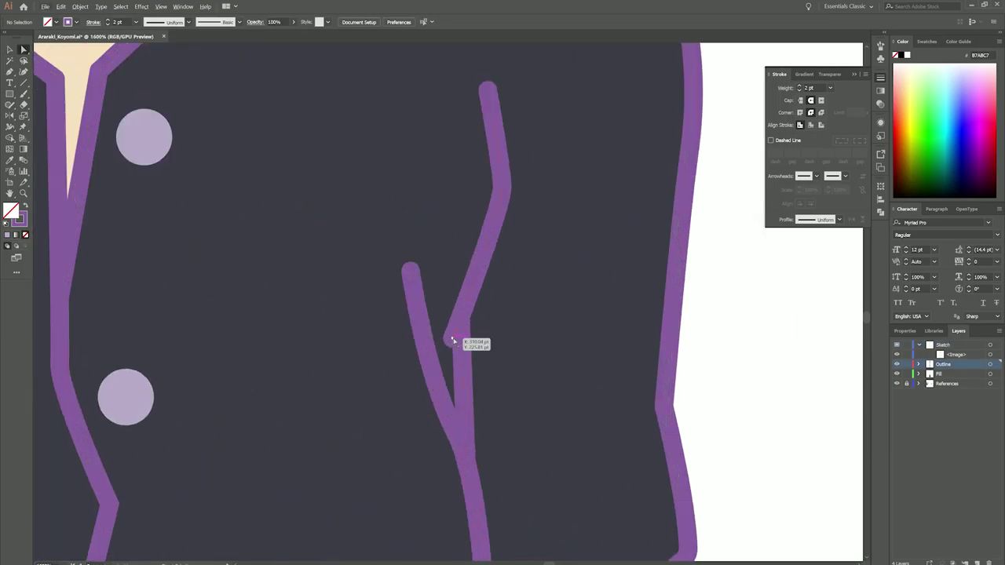
{"action": "left_click", "coordinate": [453, 340]}
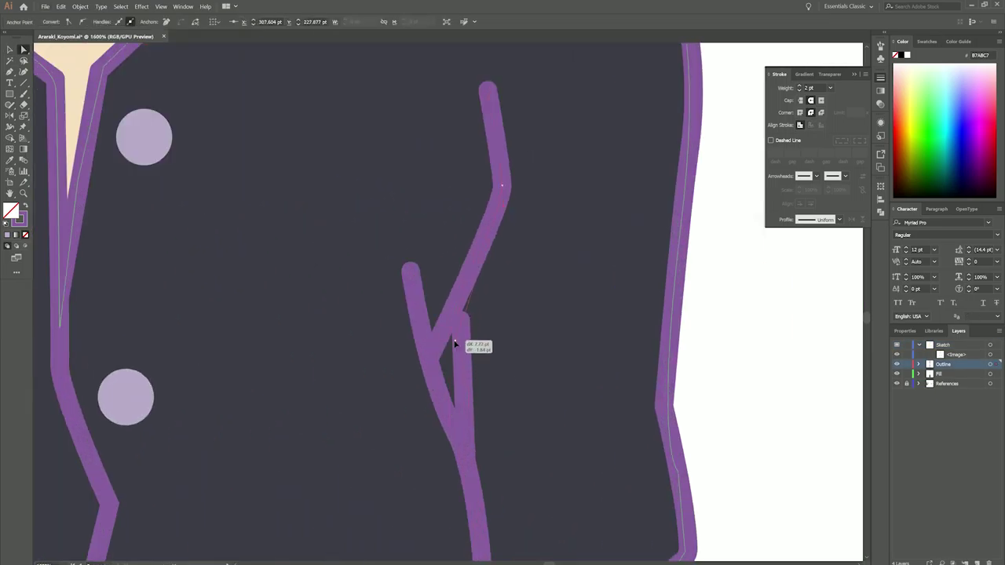
{"action": "key", "text": "ctrl+minus"}
{"action": "key", "text": "ctrl+minus"}
{"action": "key", "text": "ctrl+minus"}
{"action": "key", "text": "ctrl+minus"}
{"action": "key", "text": "ctrl+minus"}
{"action": "key", "text": "ctrl+minus"}
{"action": "key", "text": "ctrl+minus"}
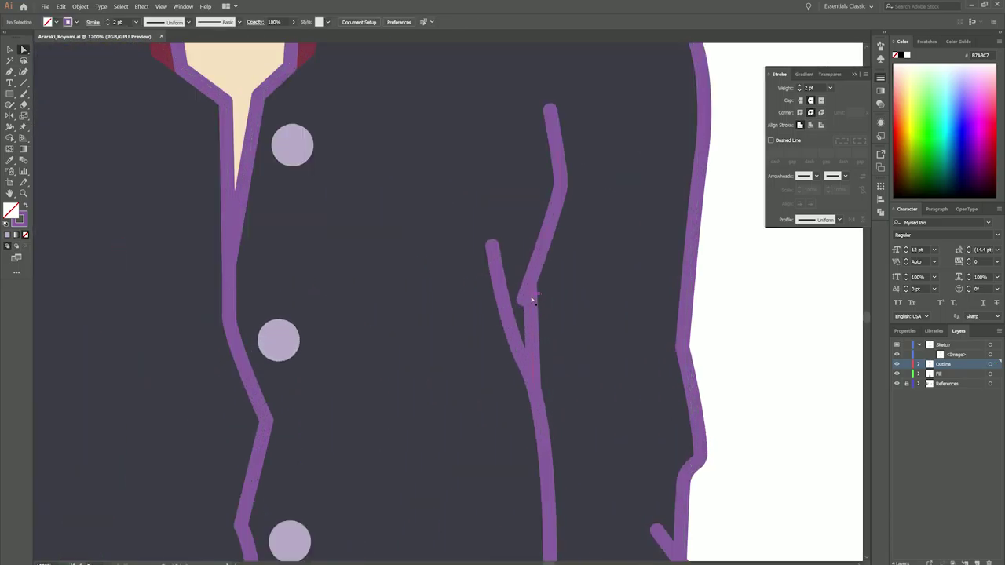
{"action": "left_click_drag", "start_coordinate": [531, 300], "coordinate": [523, 295]}
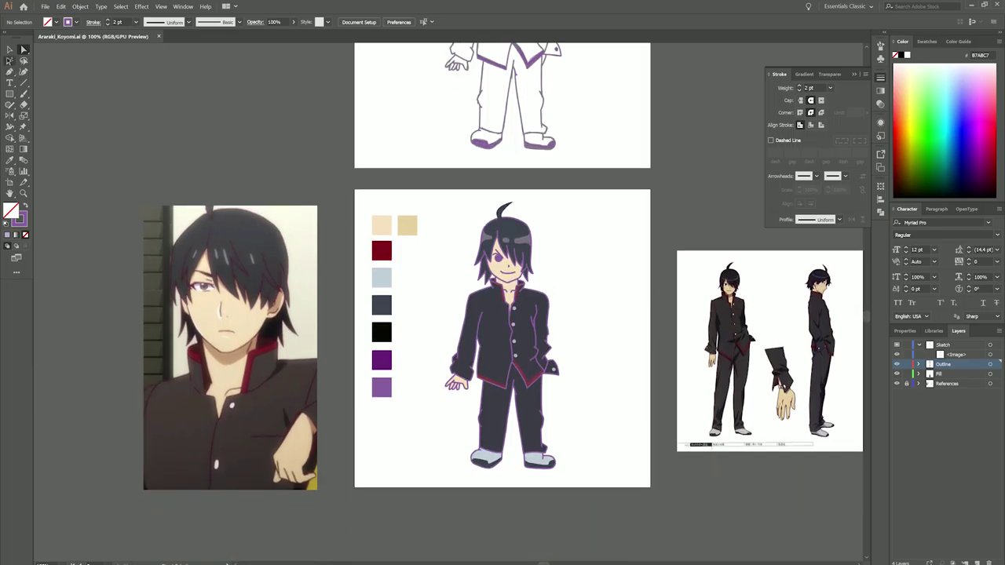
Step: Hide the References layer and apply the head outline's purple stroke to the coloured character's top hair tuft
{"action": "left_click", "coordinate": [897, 383]}
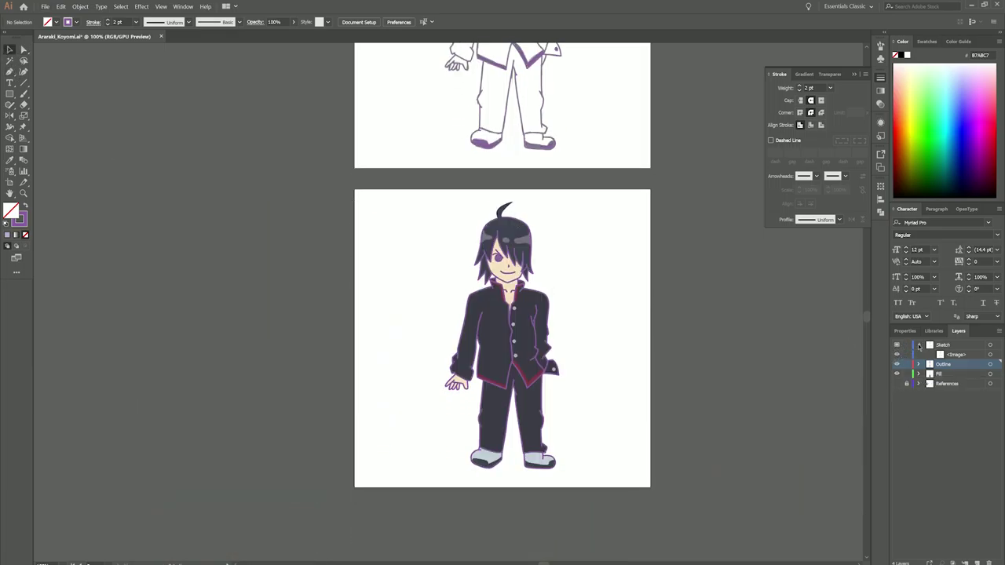
{"action": "left_click", "coordinate": [919, 344]}
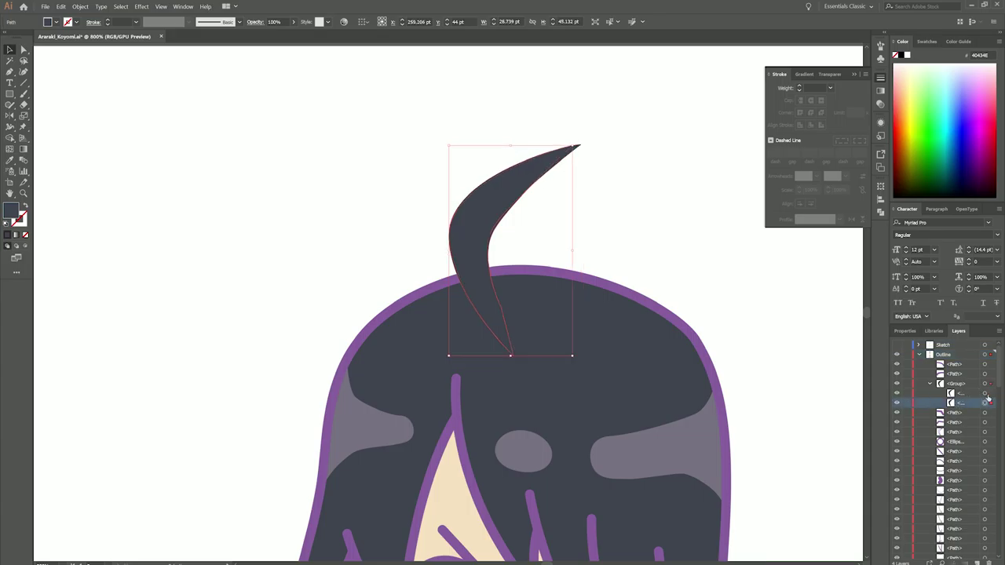
{"action": "key", "text": "i"}
{"action": "left_click", "coordinate": [618, 285]}
{"action": "key", "text": "ctrl+z"}
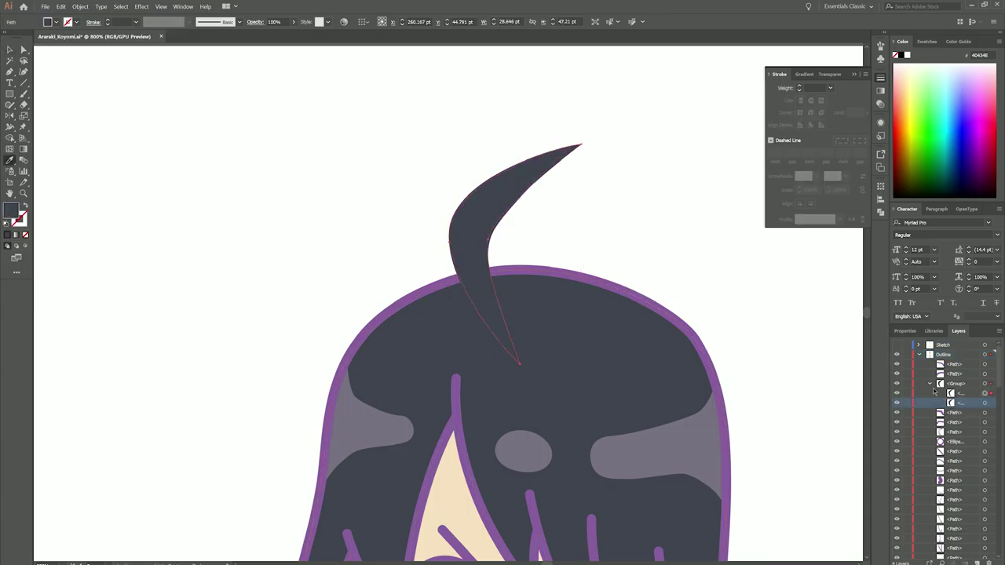
{"action": "key", "text": "v"}
{"action": "key", "text": "ctrl+shift+a"}
Step: Collapse the Outline layer and add a layer named hair cut above it
{"action": "scroll", "coordinate": [621, 231], "scroll_direction": "down", "scroll_amount": 8}
{"action": "scroll", "coordinate": [375, 231], "scroll_direction": "up", "scroll_amount": 3}
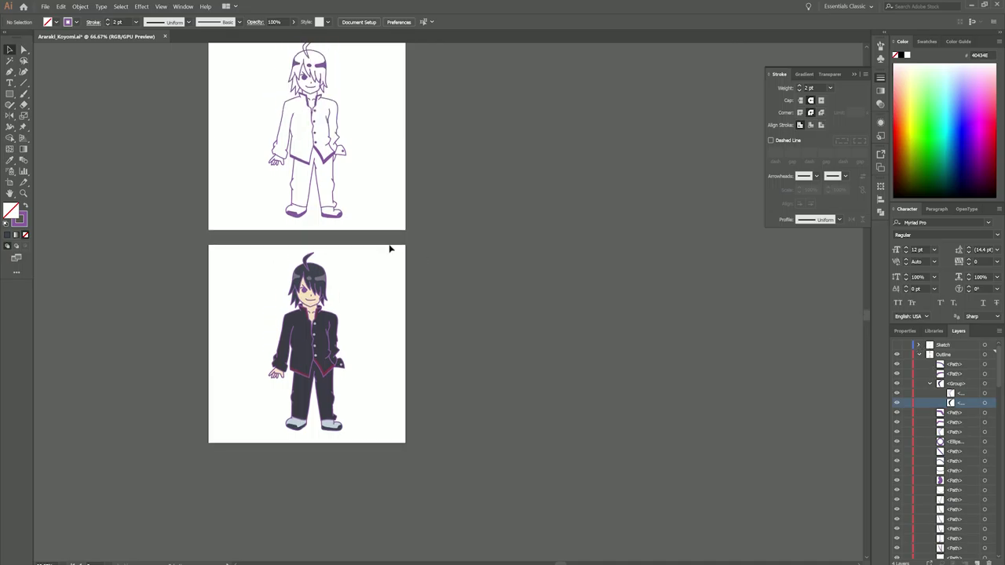
{"action": "scroll", "coordinate": [350, 237], "scroll_direction": "up", "scroll_amount": 1}
{"action": "scroll", "coordinate": [426, 359], "scroll_direction": "down", "scroll_amount": 1}
{"action": "scroll", "coordinate": [482, 249], "scroll_direction": "down", "scroll_amount": 1}
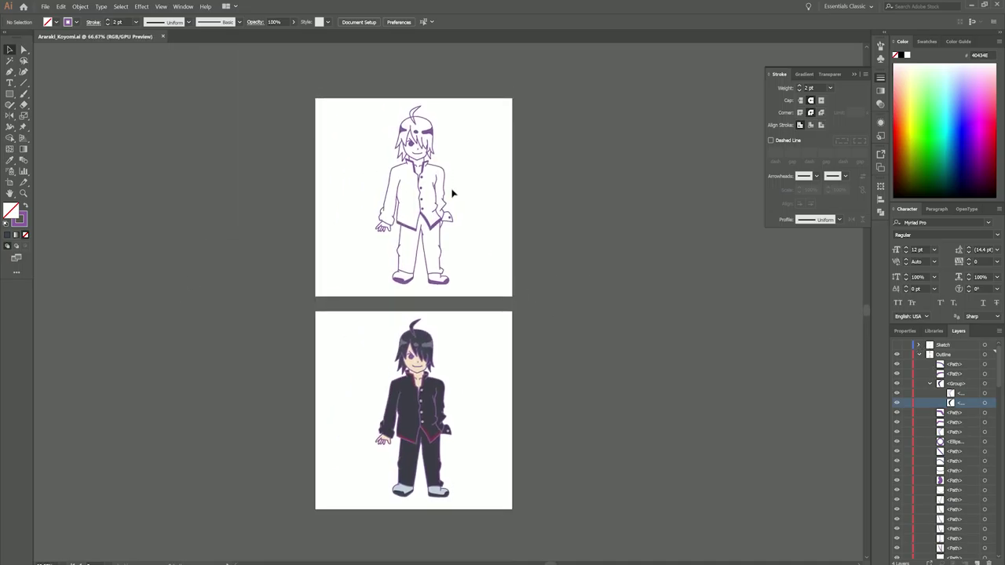
{"action": "scroll", "coordinate": [416, 124], "scroll_direction": "up", "scroll_amount": 4}
{"action": "scroll", "coordinate": [417, 123], "scroll_direction": "up", "scroll_amount": 7}
{"action": "left_click", "coordinate": [920, 354]}
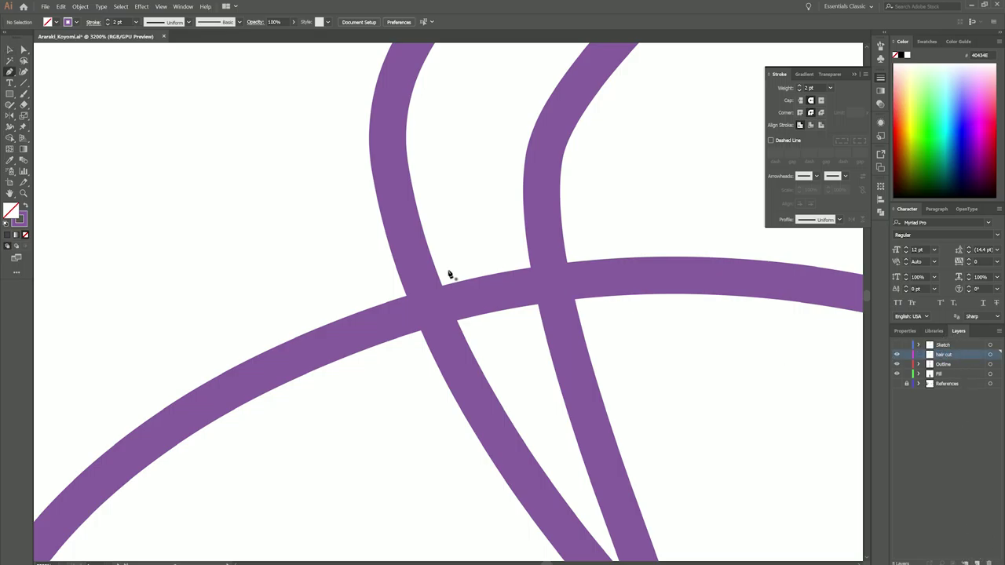
Step: Draw a four-point patch over the head outline between the line-art tuft's strokes and fill it with white FFFFFF
{"action": "left_click", "coordinate": [415, 279]}
{"action": "left_click", "coordinate": [442, 354]}
{"action": "left_click", "coordinate": [565, 317]}
{"action": "left_click", "coordinate": [549, 214]}
{"action": "left_click", "coordinate": [414, 279]}
{"action": "key", "text": "shift+x"}
{"action": "double_click", "coordinate": [11, 210]}
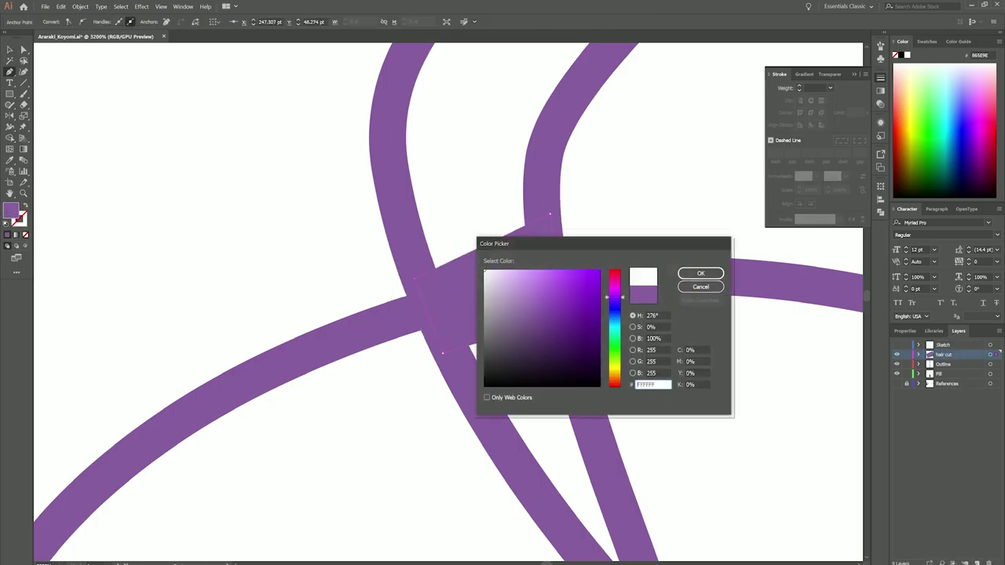
{"action": "key", "text": "Return"}
Step: Move the white patch into the Outline layer and rearrange the stacking order of the patch and the tuft outline
{"action": "left_click_drag", "start_coordinate": [956, 364], "coordinate": [920, 356]}
{"action": "left_click", "coordinate": [968, 375]}
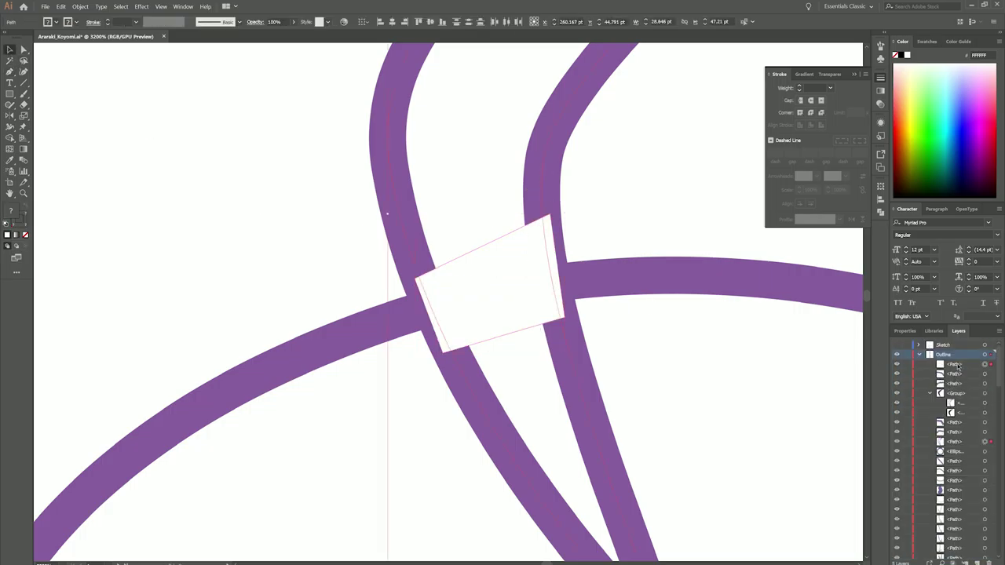
{"action": "key", "text": "ctrl+shift+bracketleft"}
{"action": "left_click", "coordinate": [637, 247]}
{"action": "scroll", "coordinate": [624, 313], "scroll_direction": "down", "scroll_amount": 11}
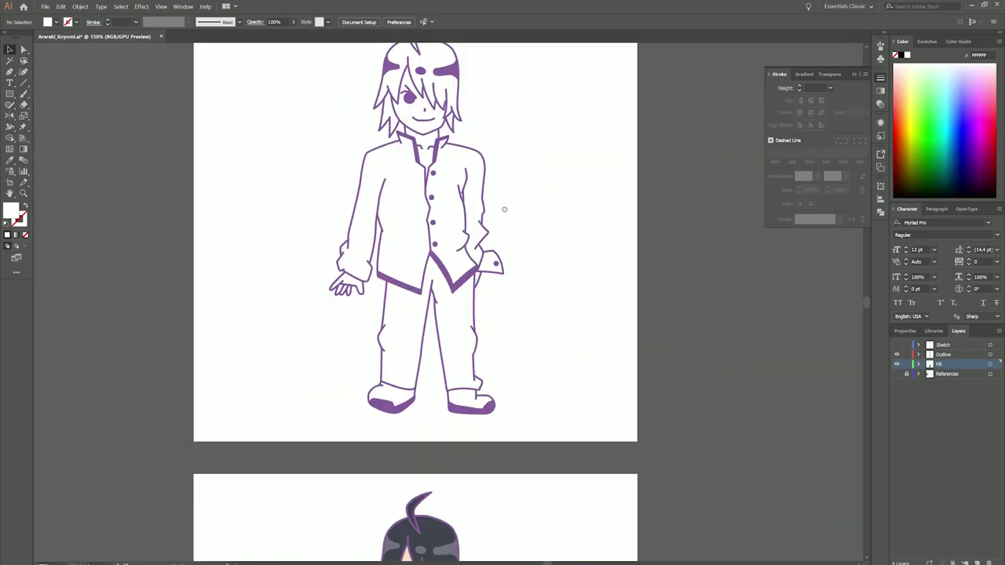
{"action": "scroll", "coordinate": [498, 328], "scroll_direction": "down", "scroll_amount": 2}
{"action": "scroll", "coordinate": [501, 327], "scroll_direction": "up", "scroll_amount": 2}
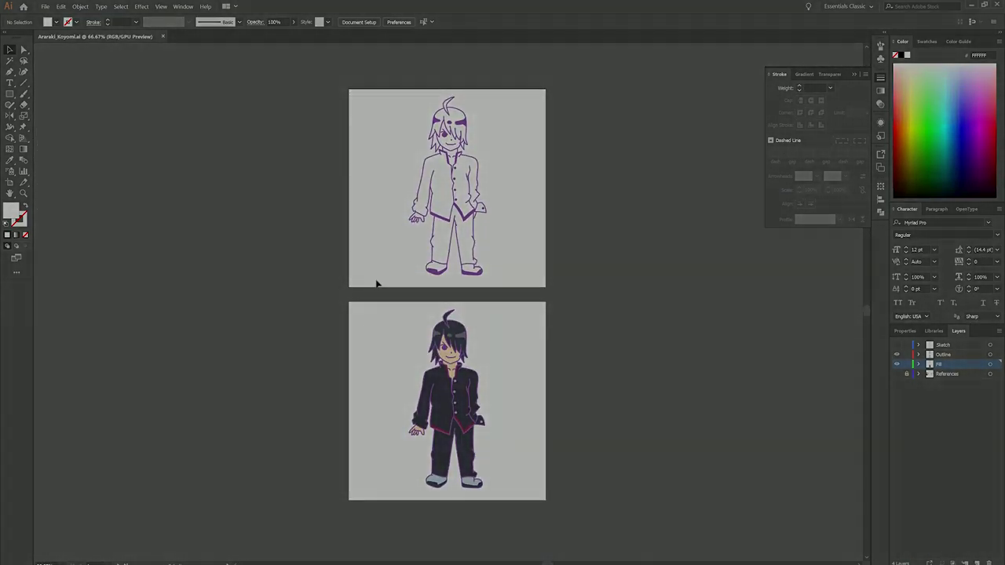